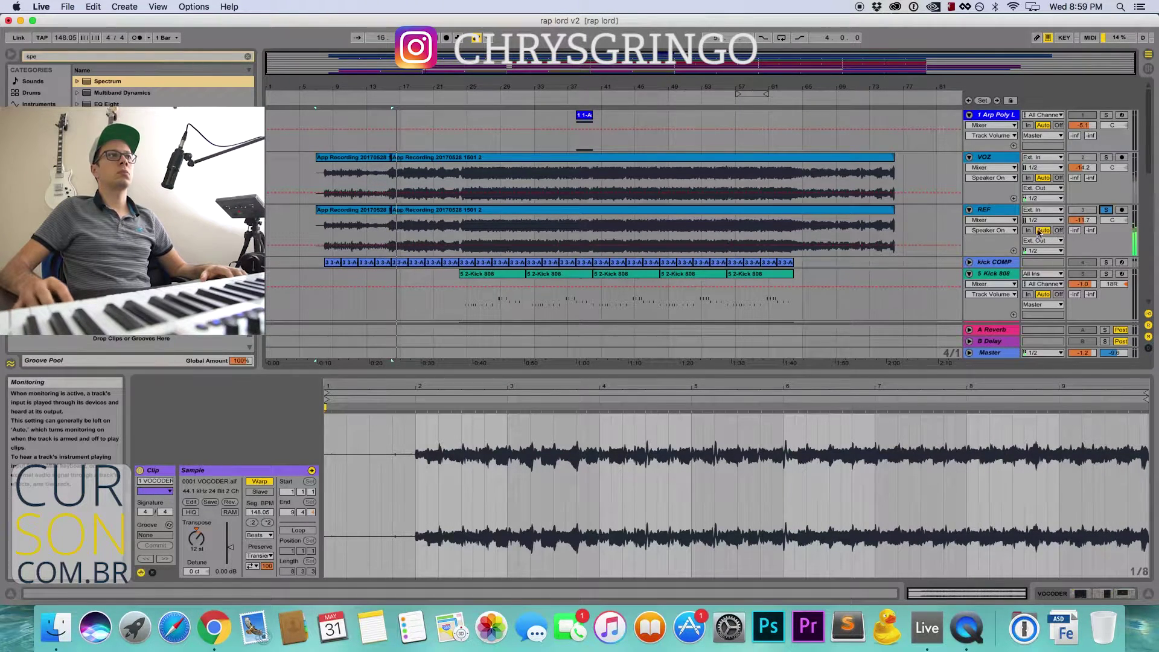
- Unfold the VOCODER track and show its device chain
scroll(364, 217, down, 10)
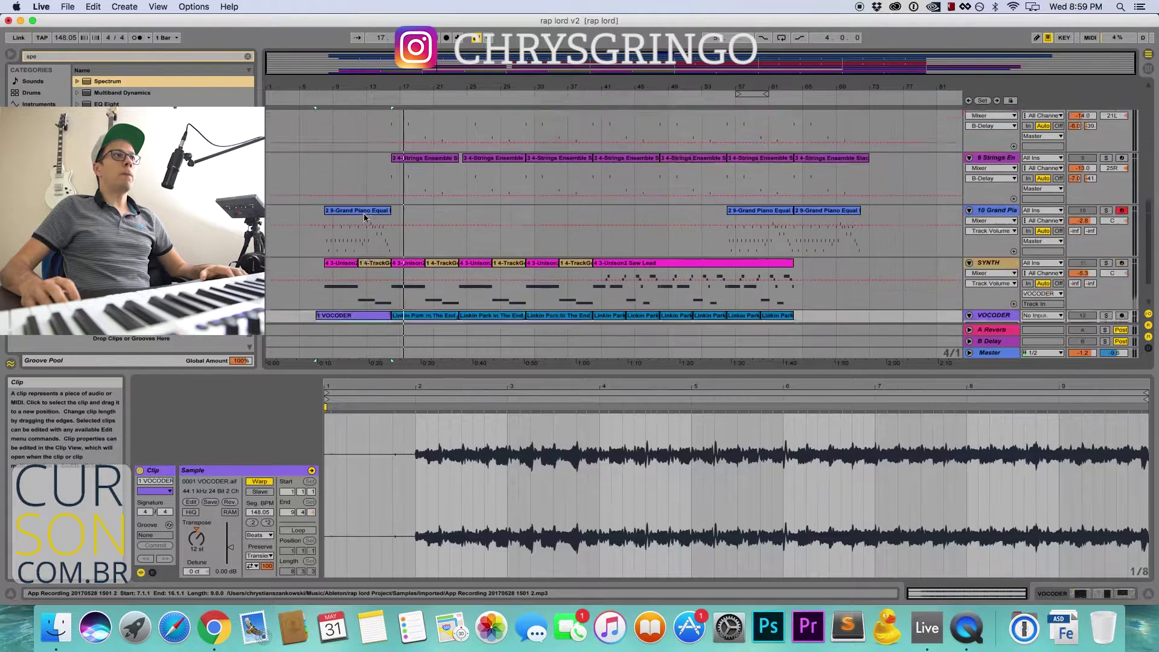
click(371, 276)
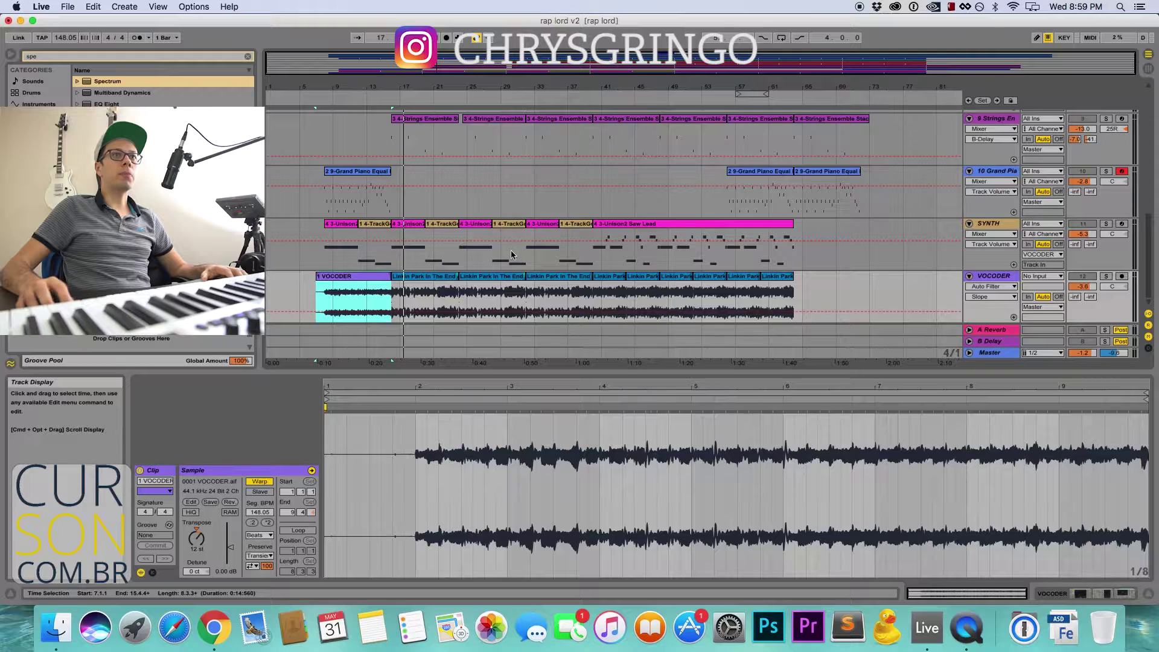
click(998, 280)
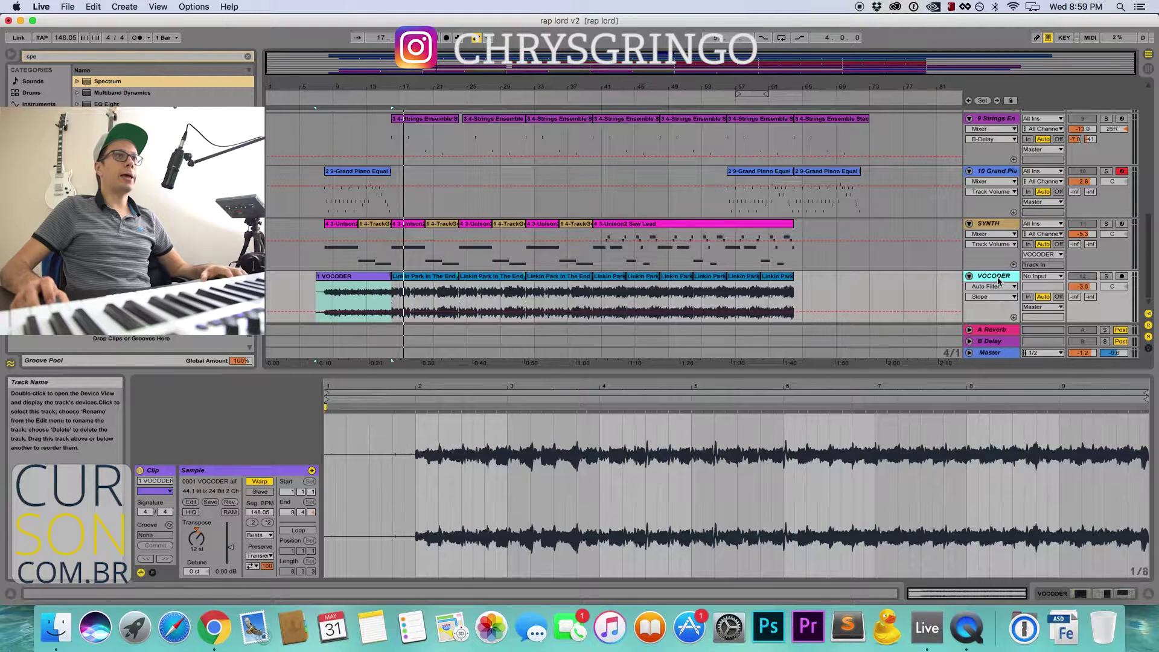
double_click(998, 279)
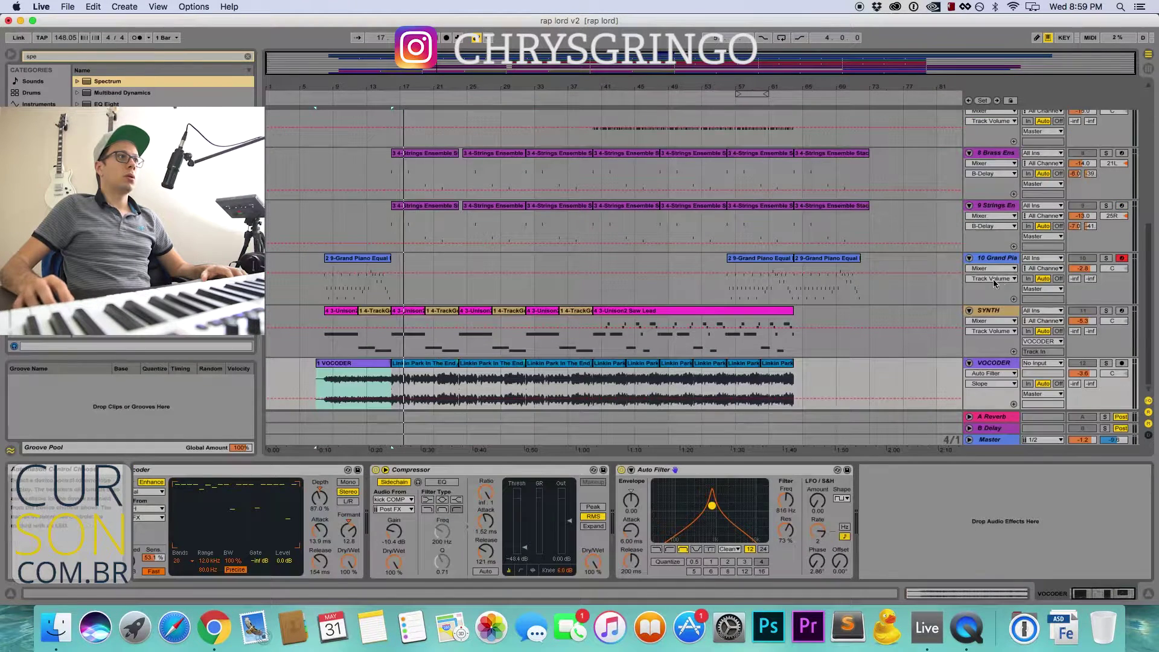
click(375, 363)
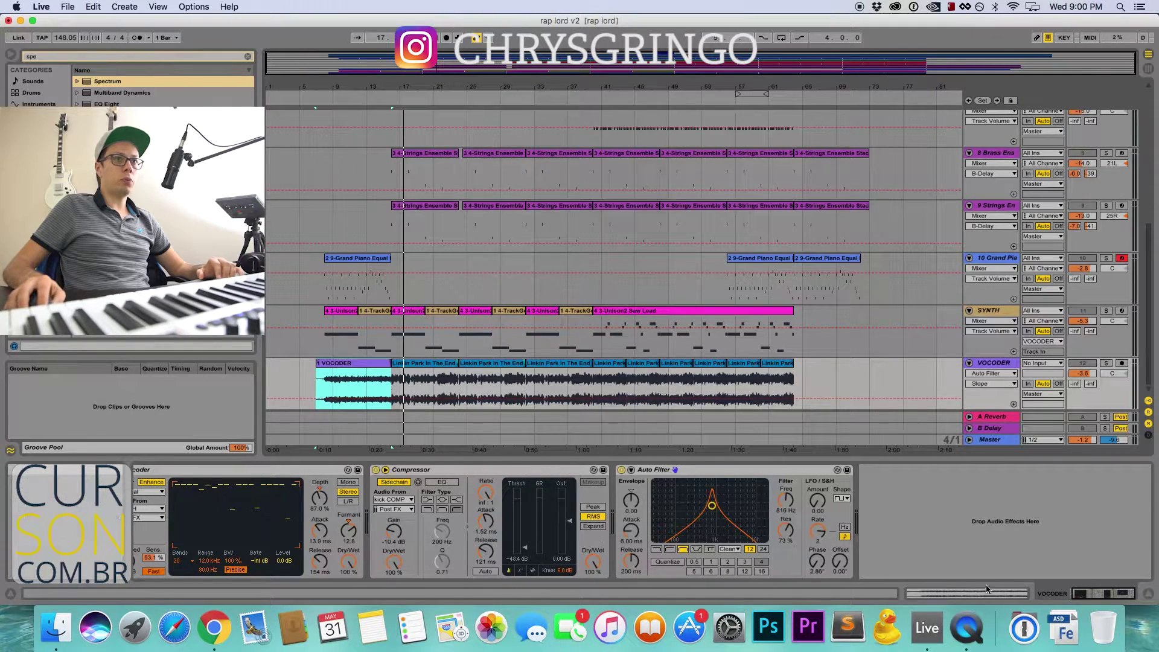
- Turn off the Vocoder, Compressor and Auto Filter devices on the VOCODER track
click(1082, 595)
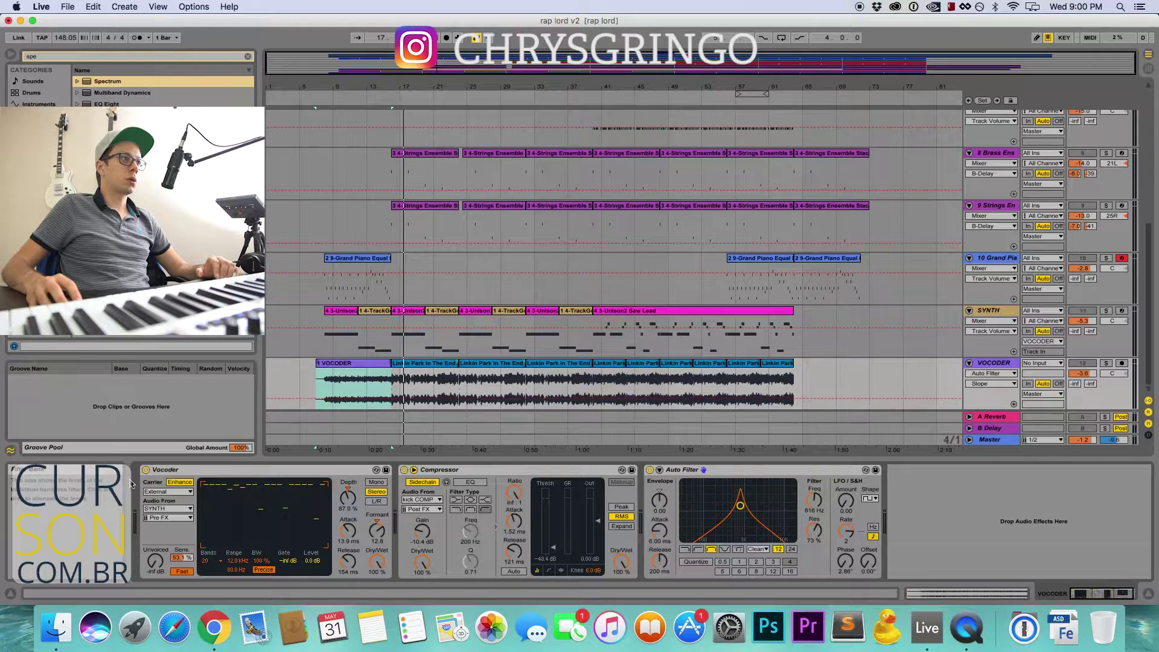
click(146, 470)
click(404, 470)
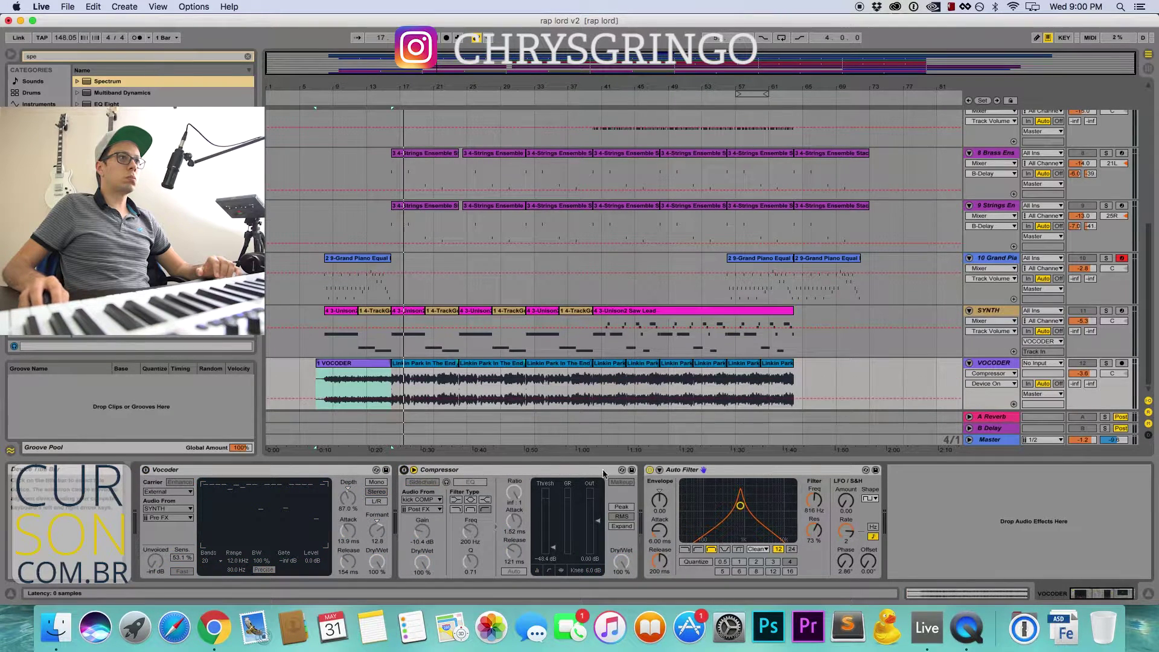
click(649, 470)
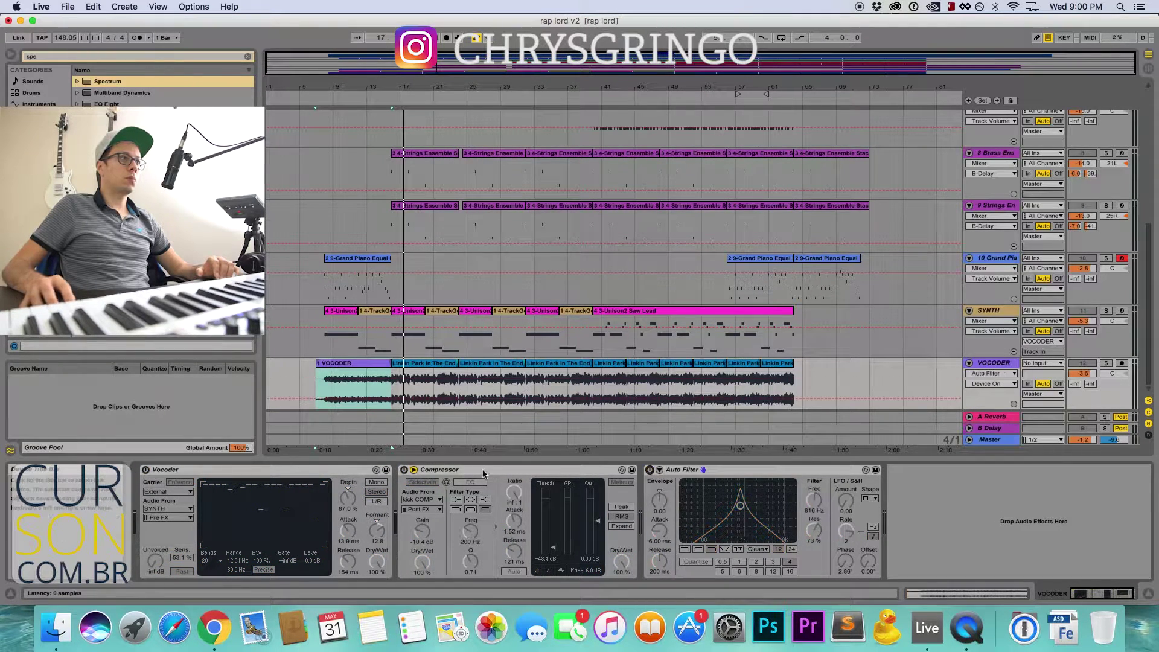
- Open the first clip of the VOCODER track in the clip view and play it with the track soloed
click(349, 365)
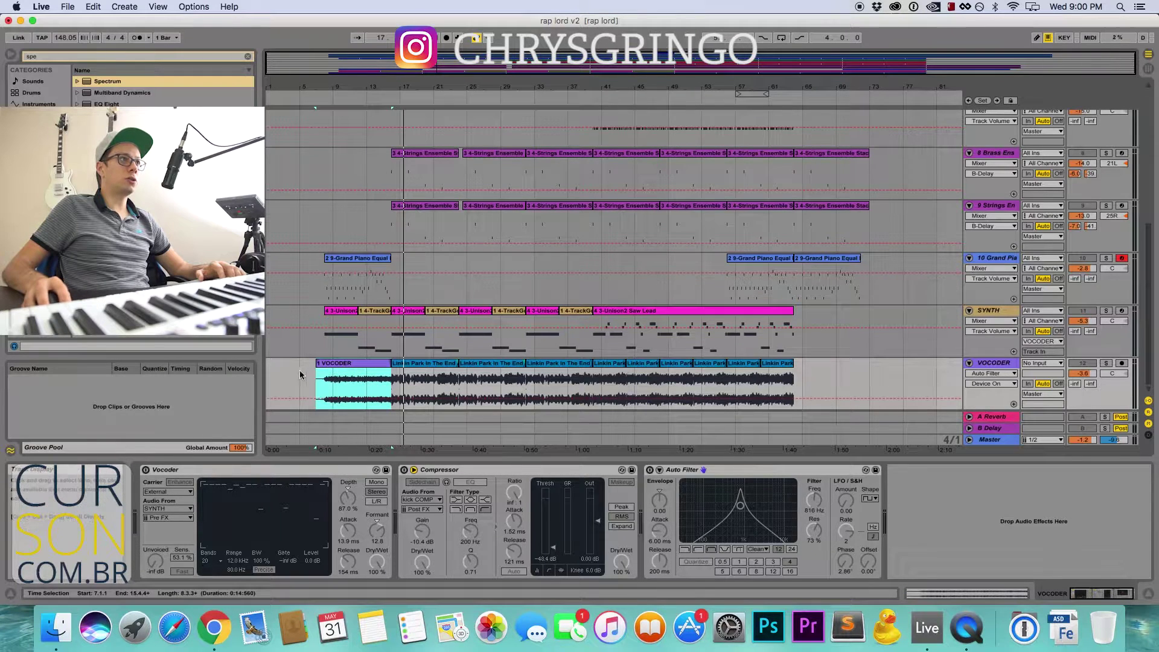
double_click(350, 366)
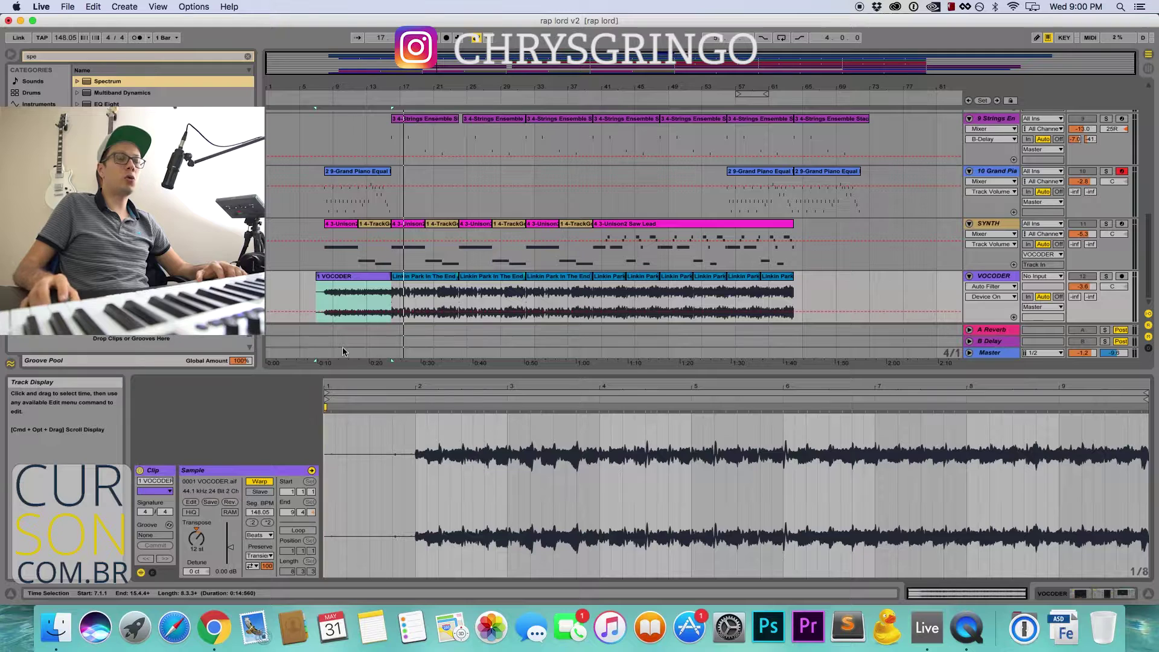
key(space)
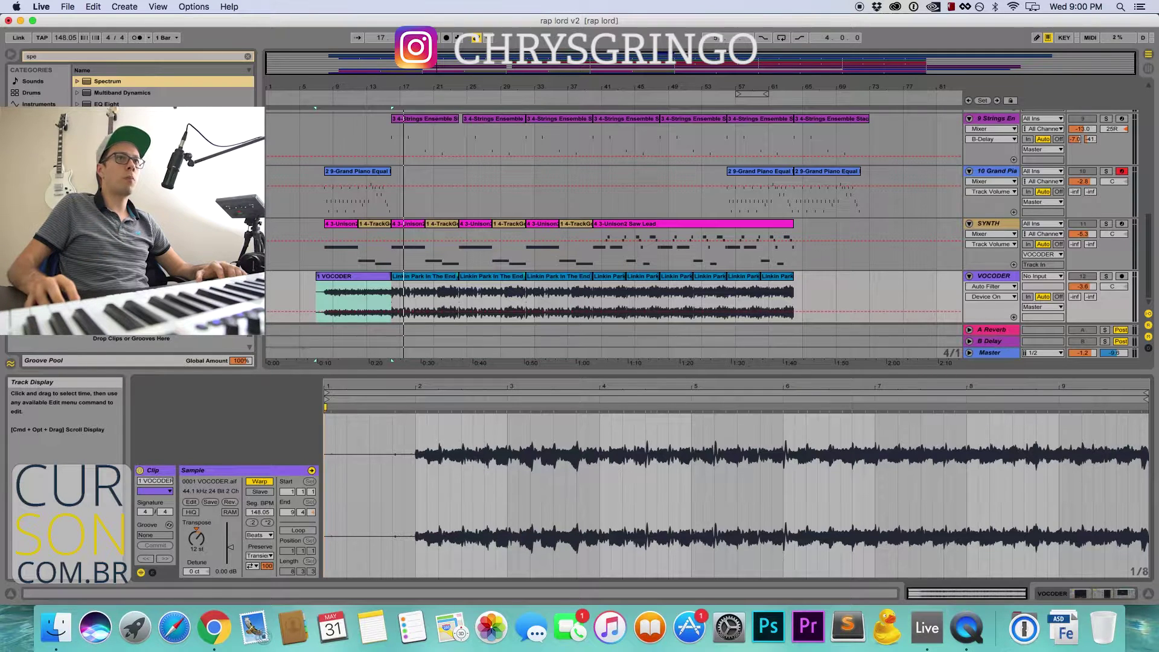
click(1106, 276)
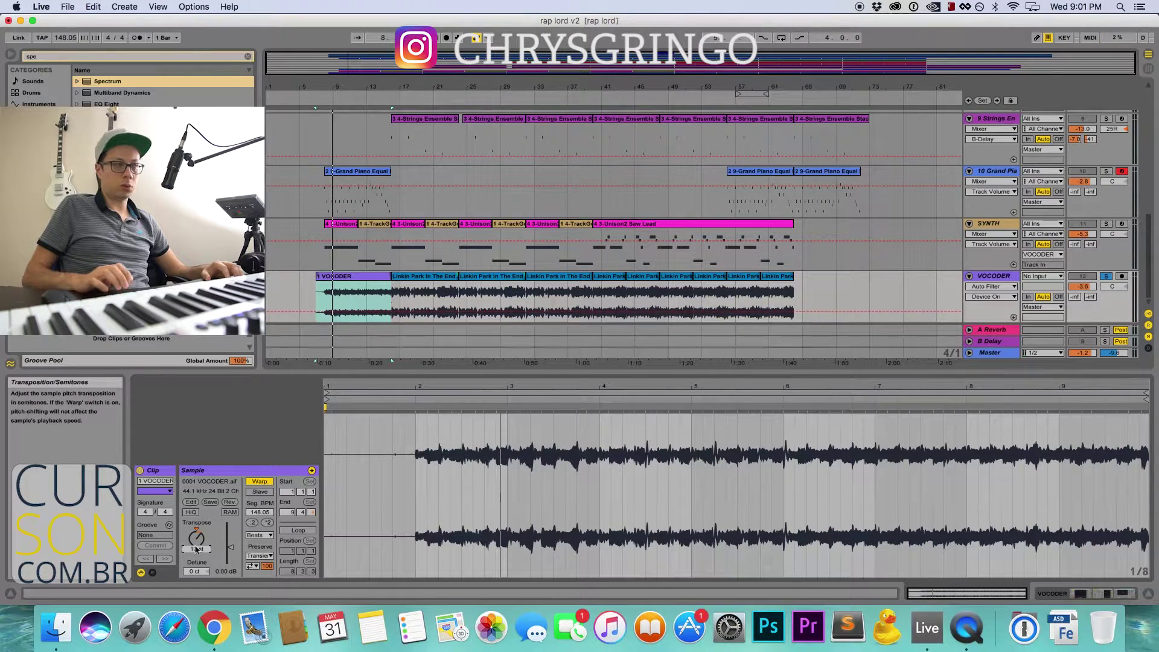
- Set the VOCODER clip's transposition to 0 st and play it back
click(196, 550)
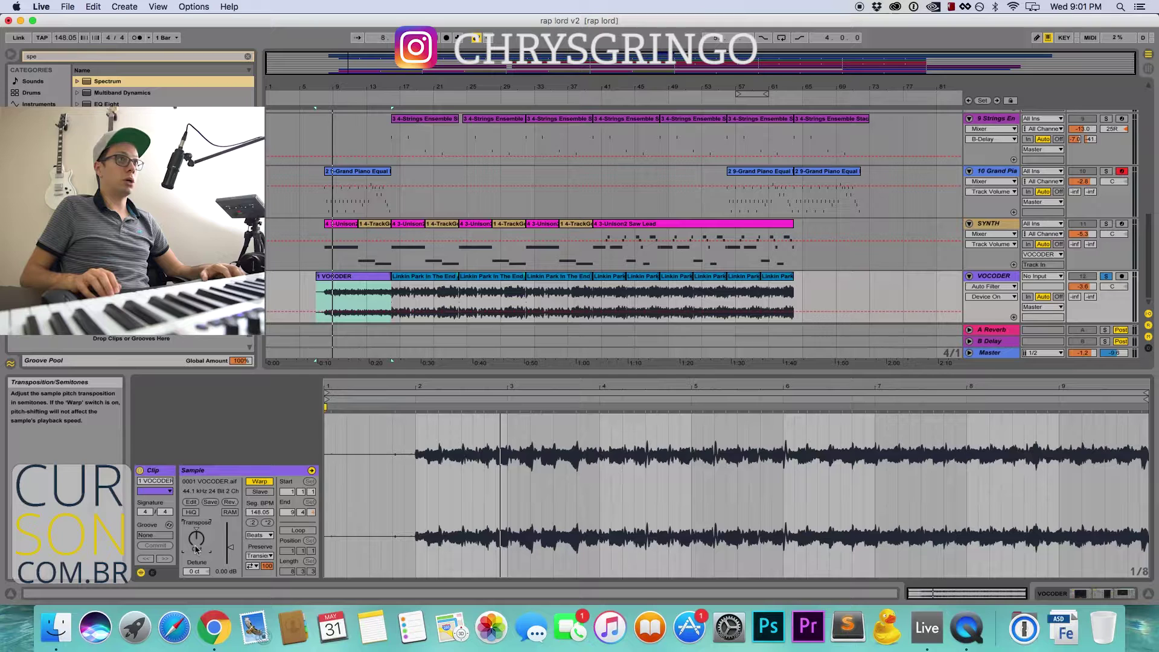
key(space)
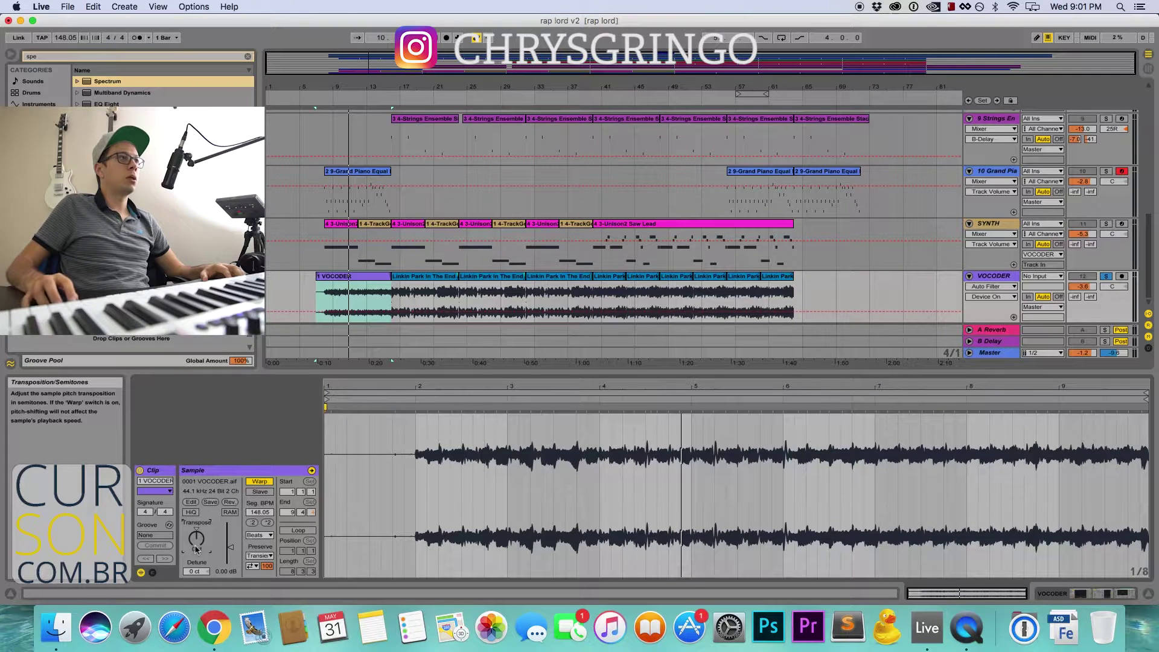
click(960, 209)
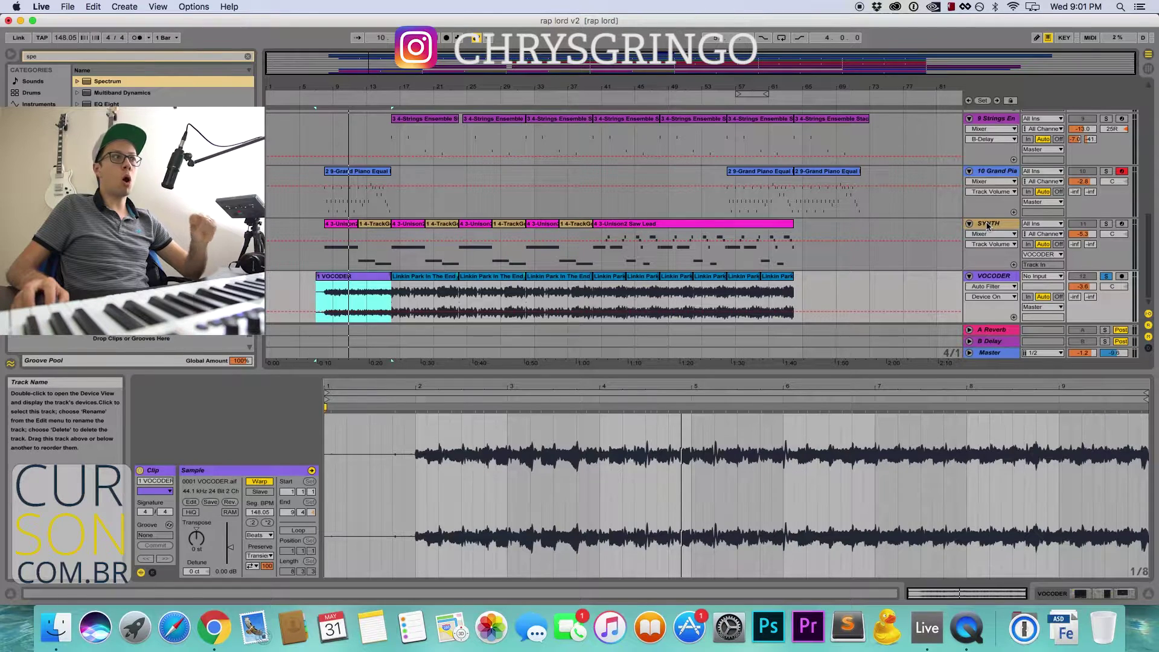
click(190, 565)
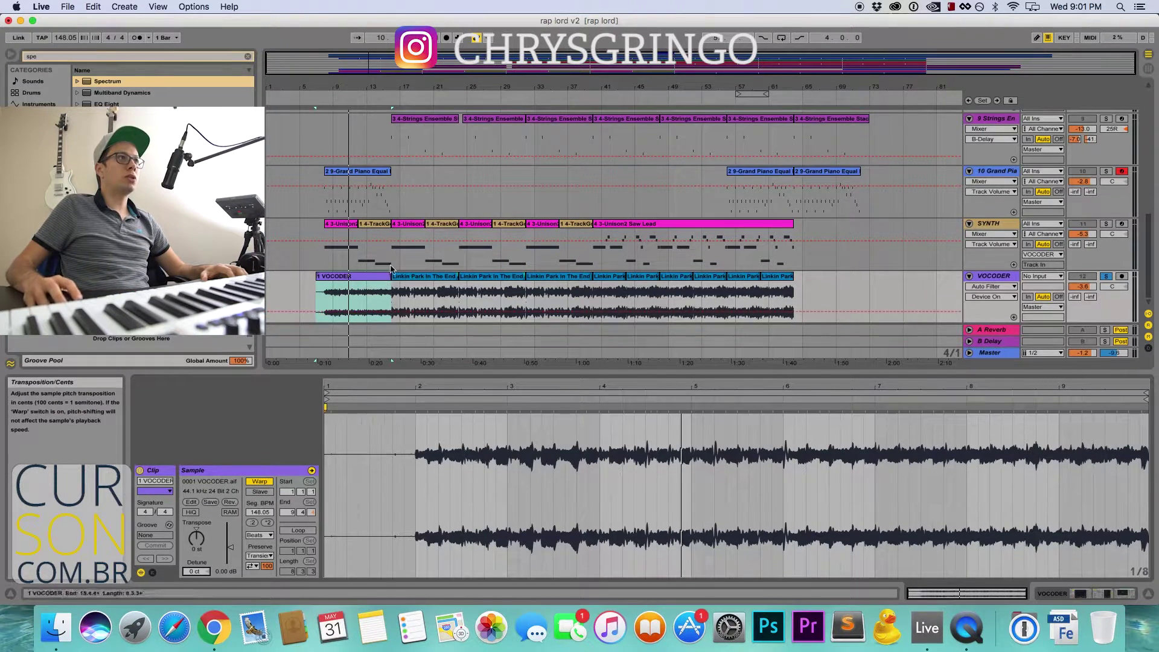
- Select the first clip on the SYNTH track, solo that track and play from there
click(341, 242)
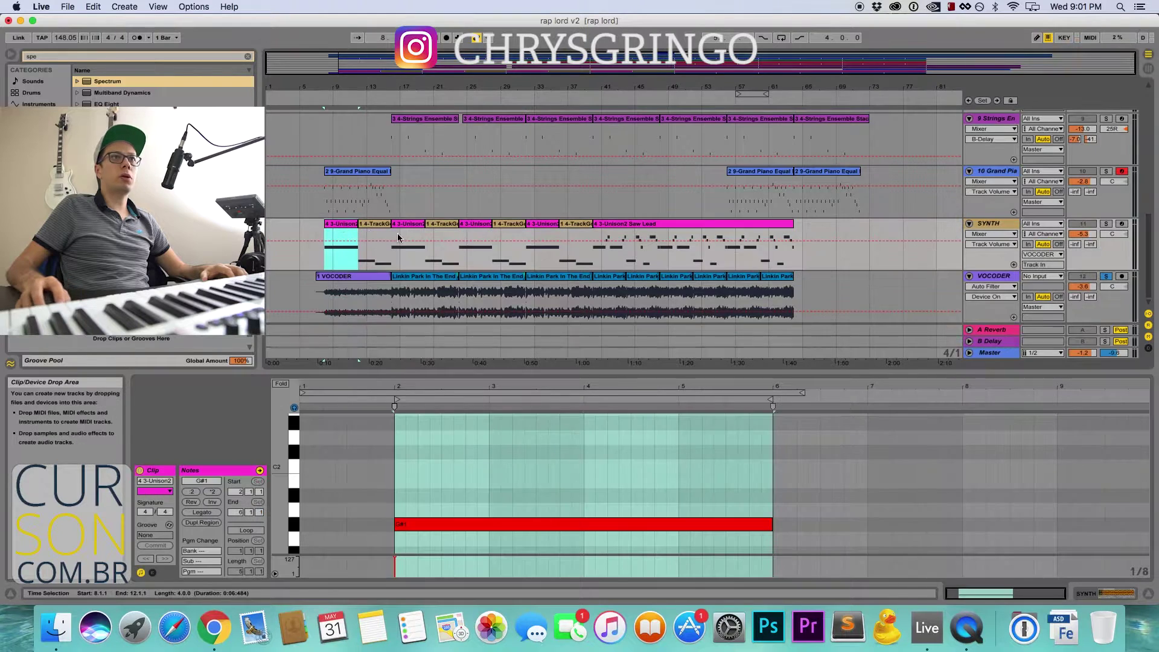
click(1105, 225)
key(space)
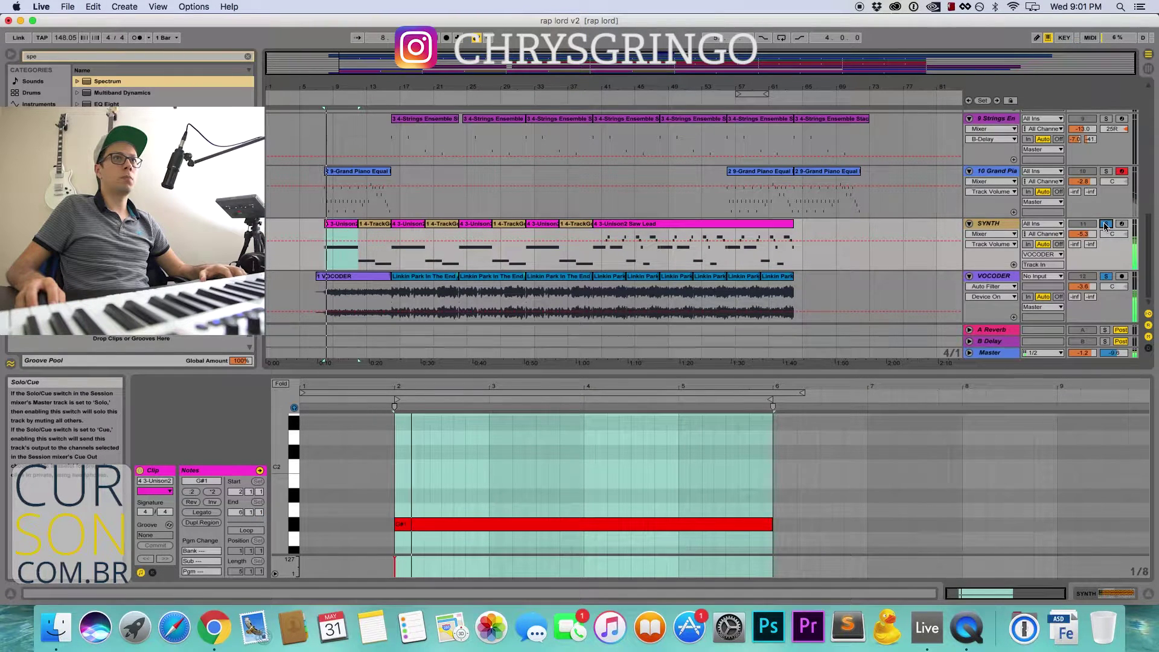
- Route the SYNTH track's output to Ext. Out and leave only the SYNTH track soloed for listening
click(1055, 256)
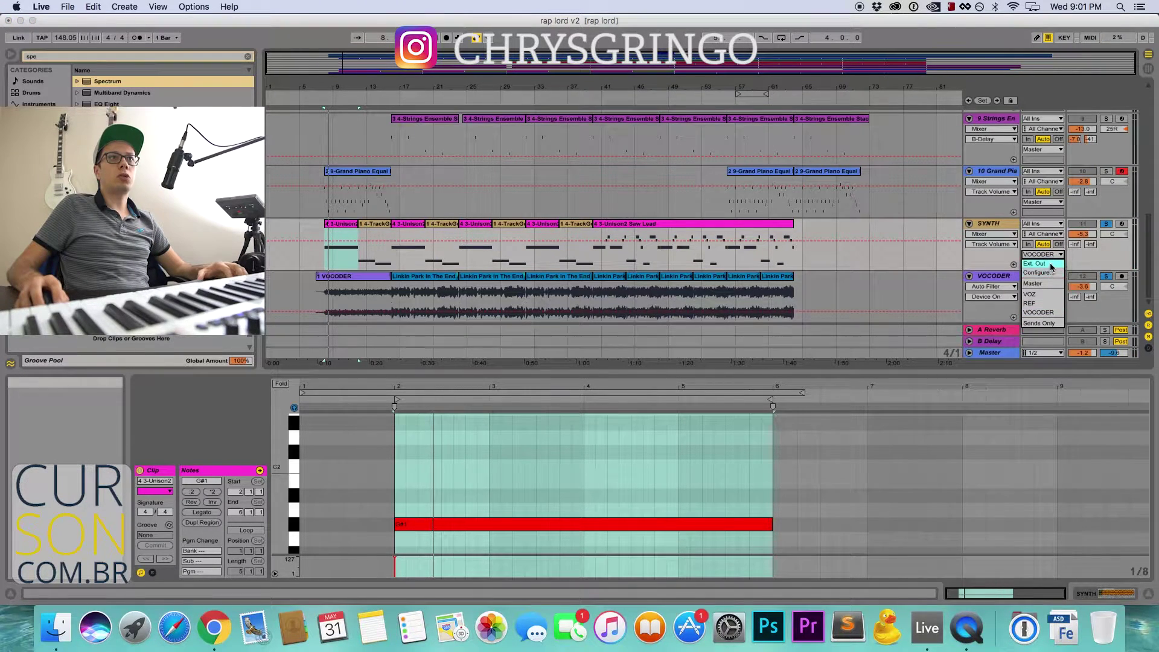
click(1050, 265)
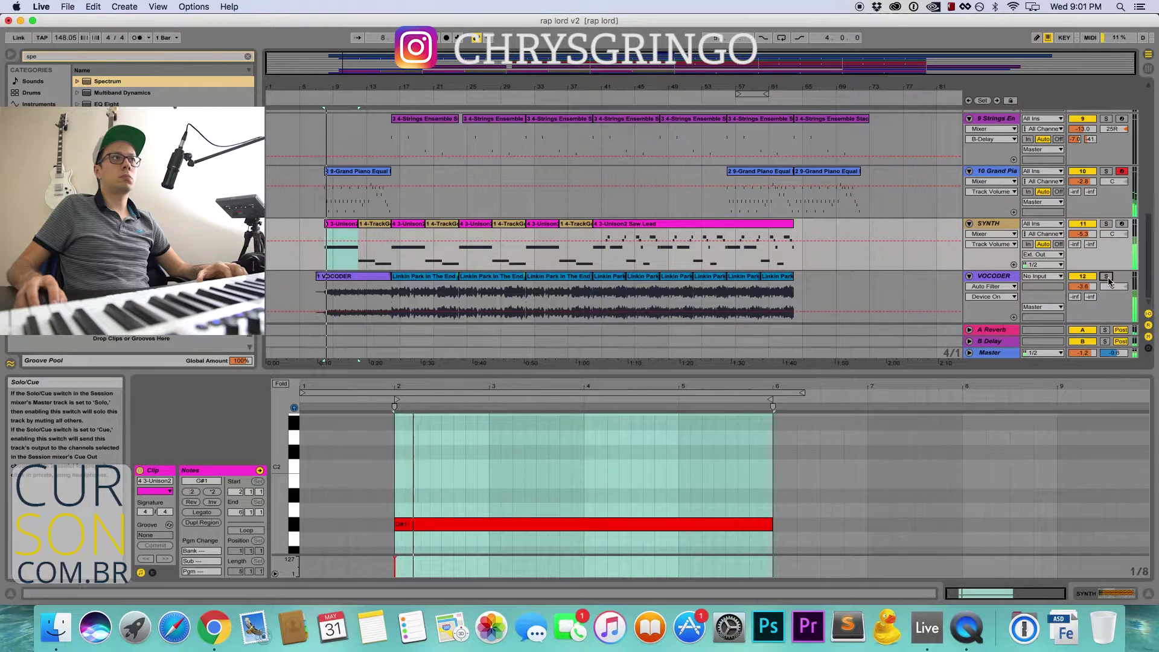
click(1106, 223)
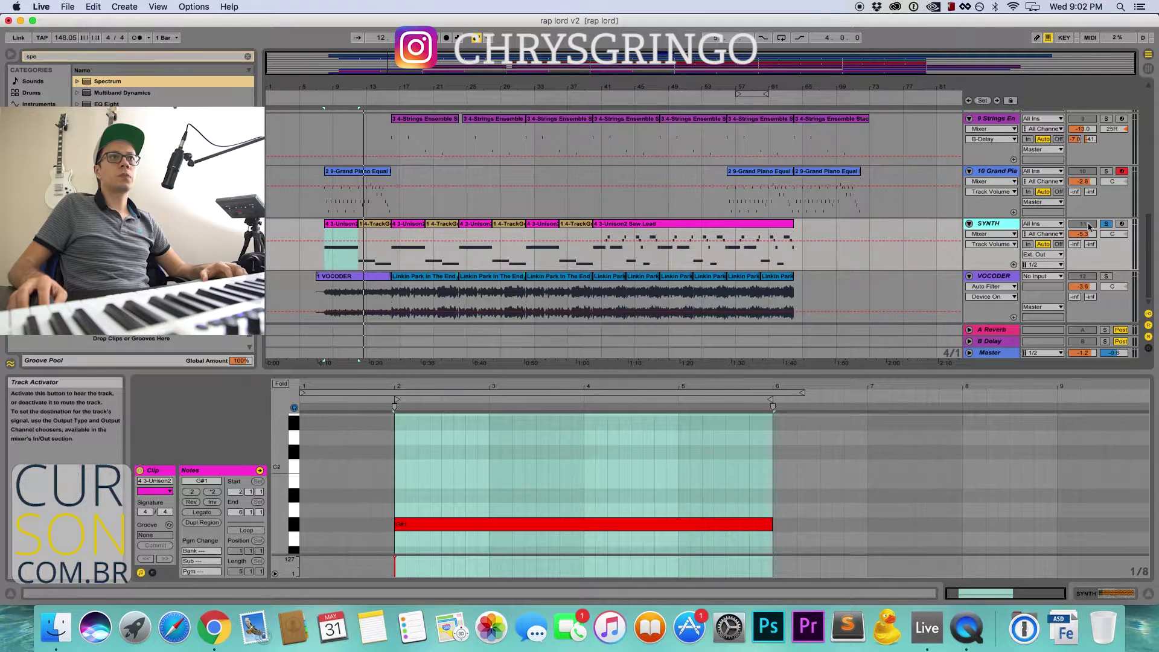
- Route the SYNTH track's output back to the VOCODER track
click(1041, 254)
click(1006, 227)
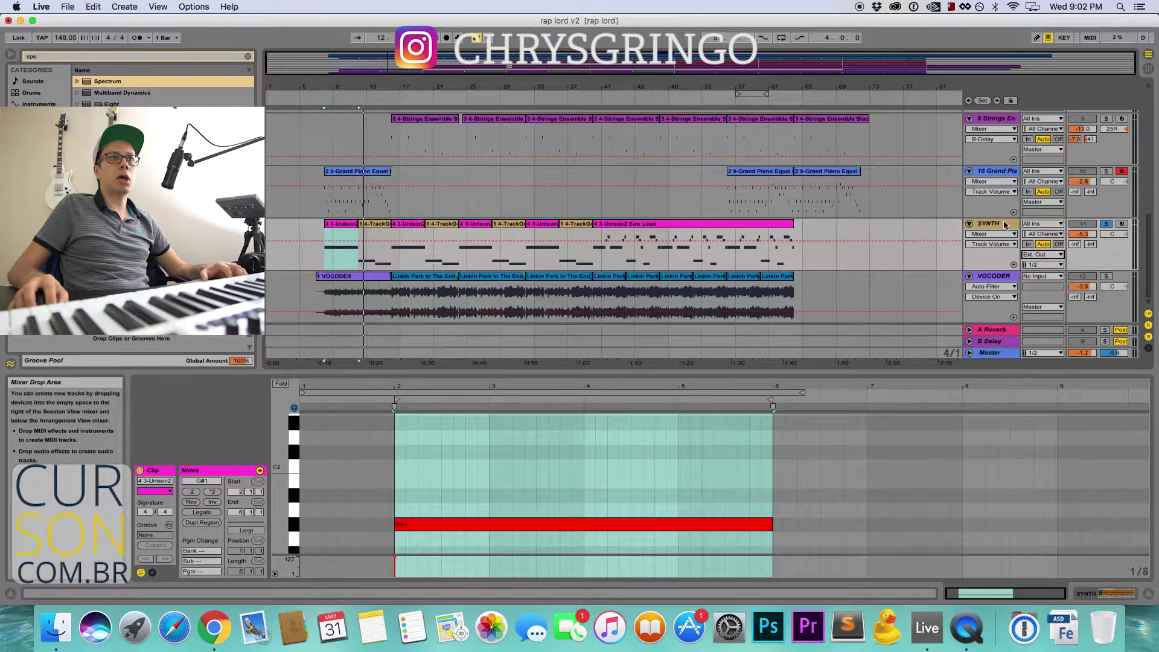
click(1032, 255)
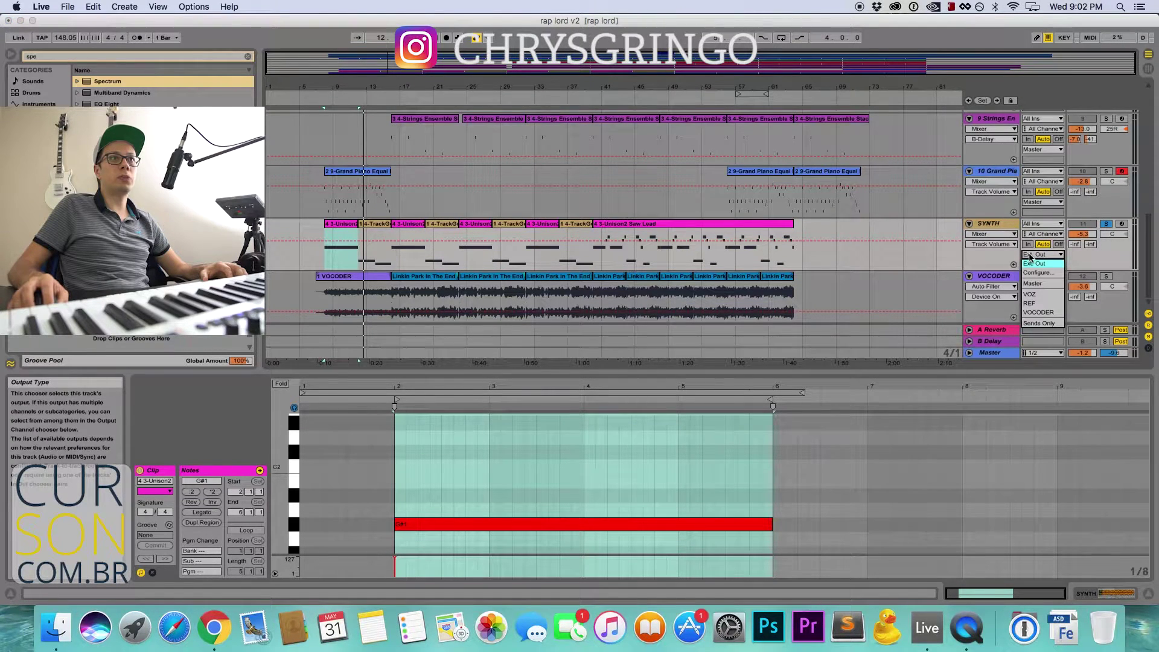
click(1042, 313)
- Show the VOCODER track's devices and turn the Vocoder back on
click(993, 276)
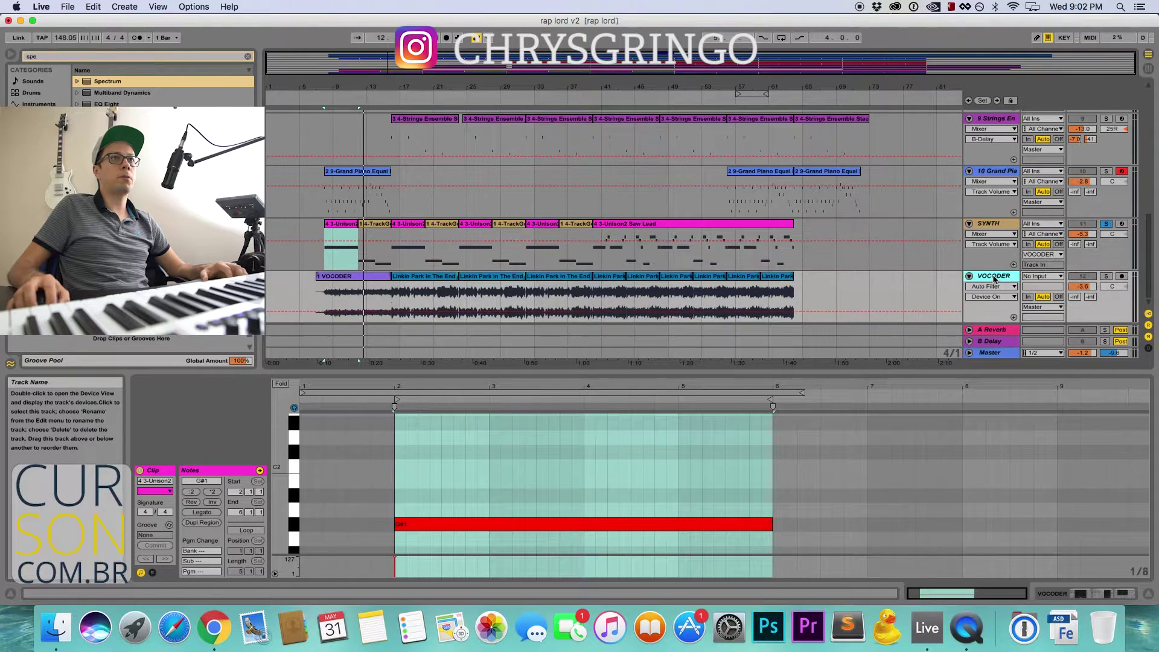
double_click(991, 276)
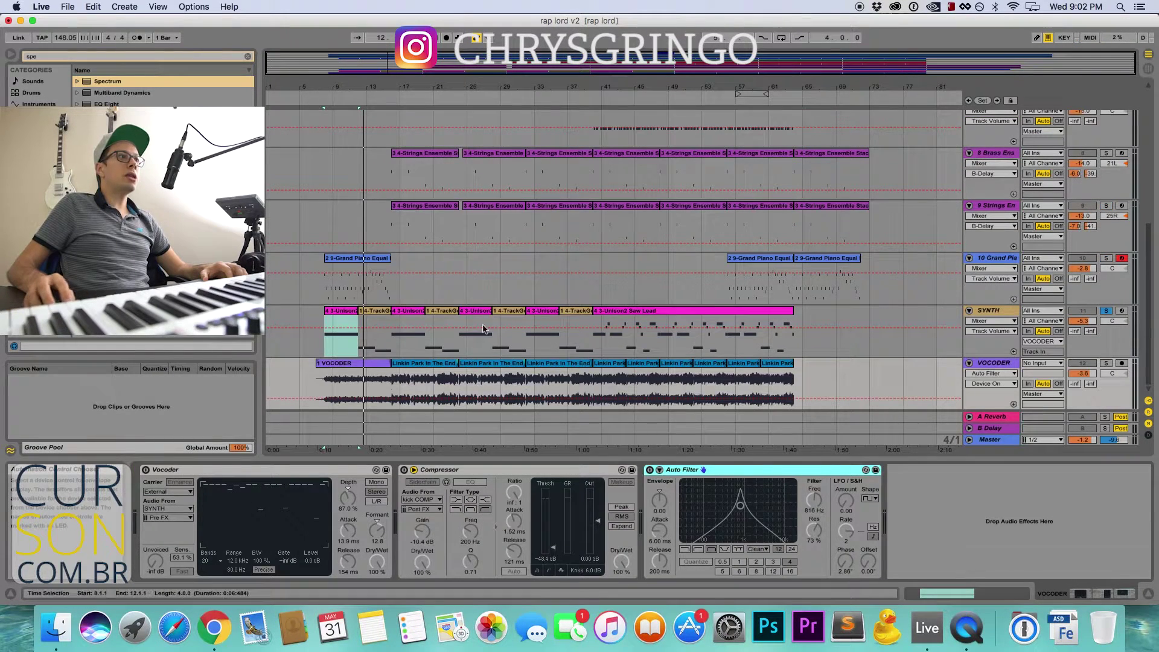
click(177, 472)
click(146, 470)
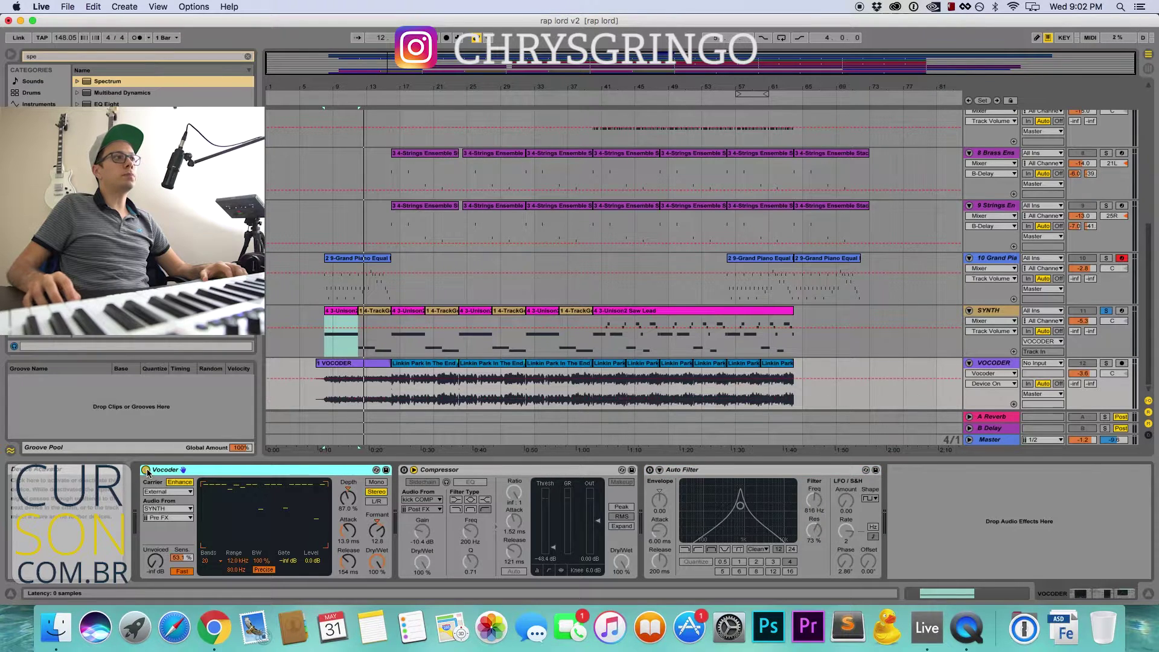
- Examine the Vocoder's carrier and audio source settings and compare them with the SYNTH track's instrument and output routing
click(169, 492)
click(171, 509)
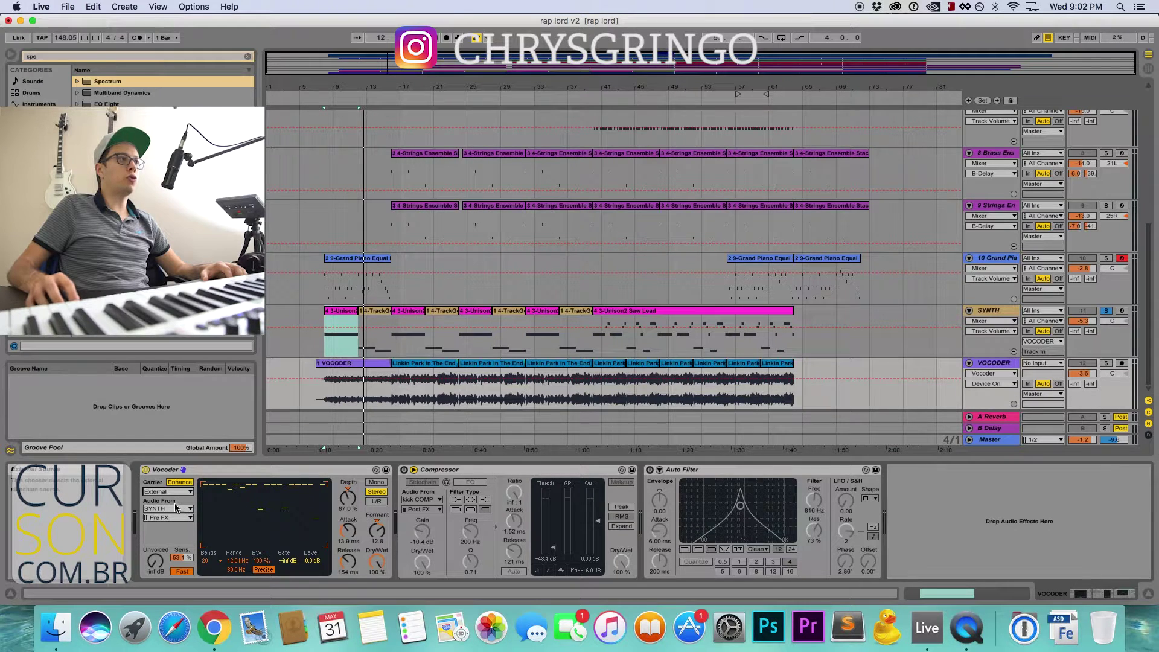
click(180, 509)
click(1005, 304)
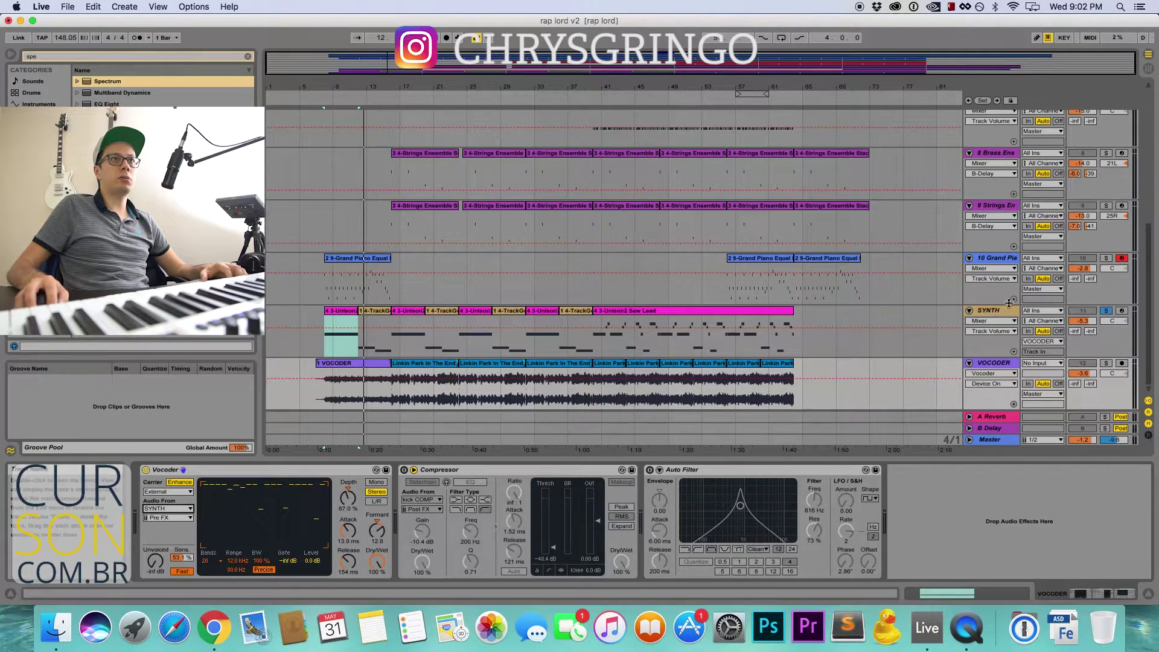
click(975, 310)
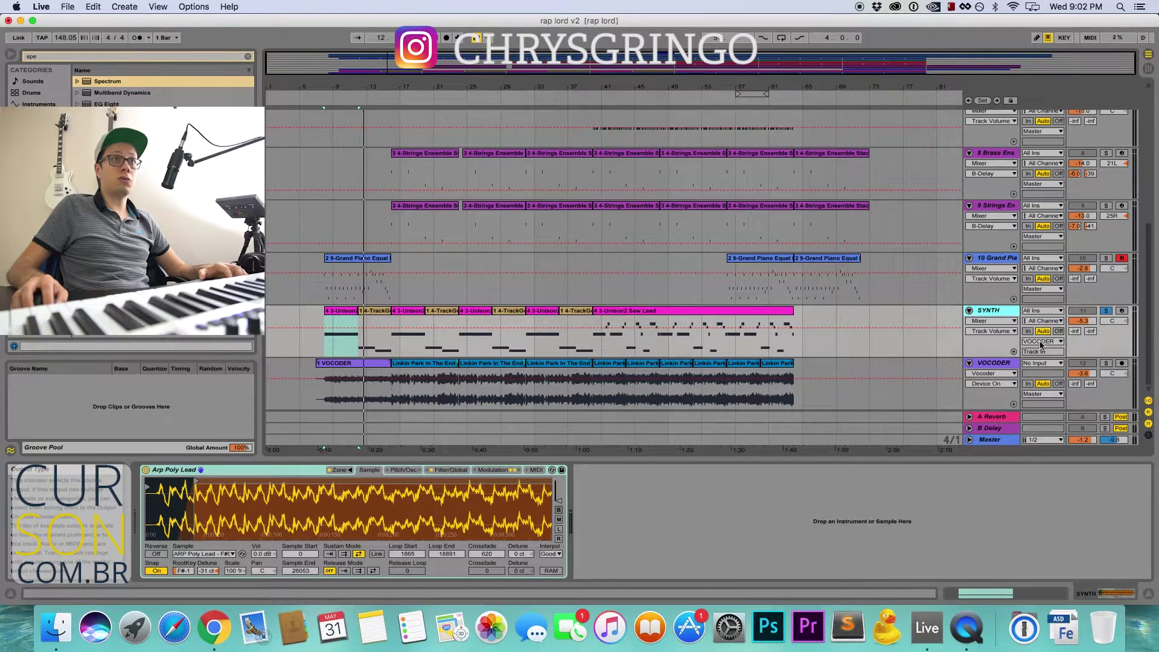
click(984, 364)
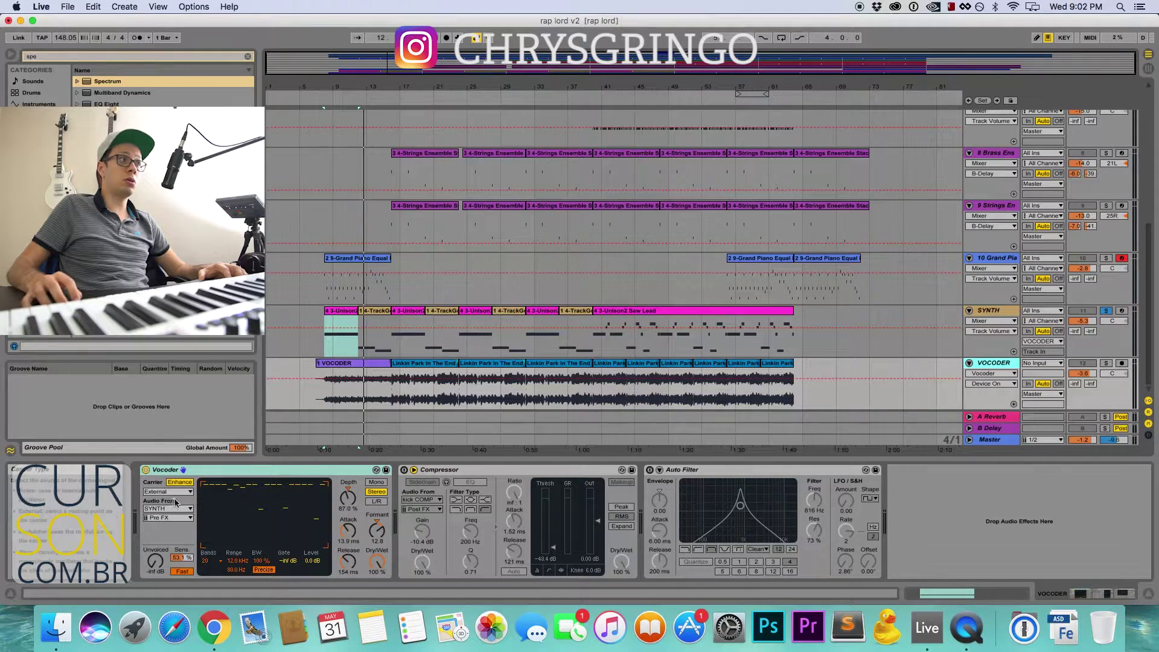
- Search the browser for "vocoder" and add a second Vocoder at the end of the VOCODER track's device chain
click(92, 56)
text(vocoder)
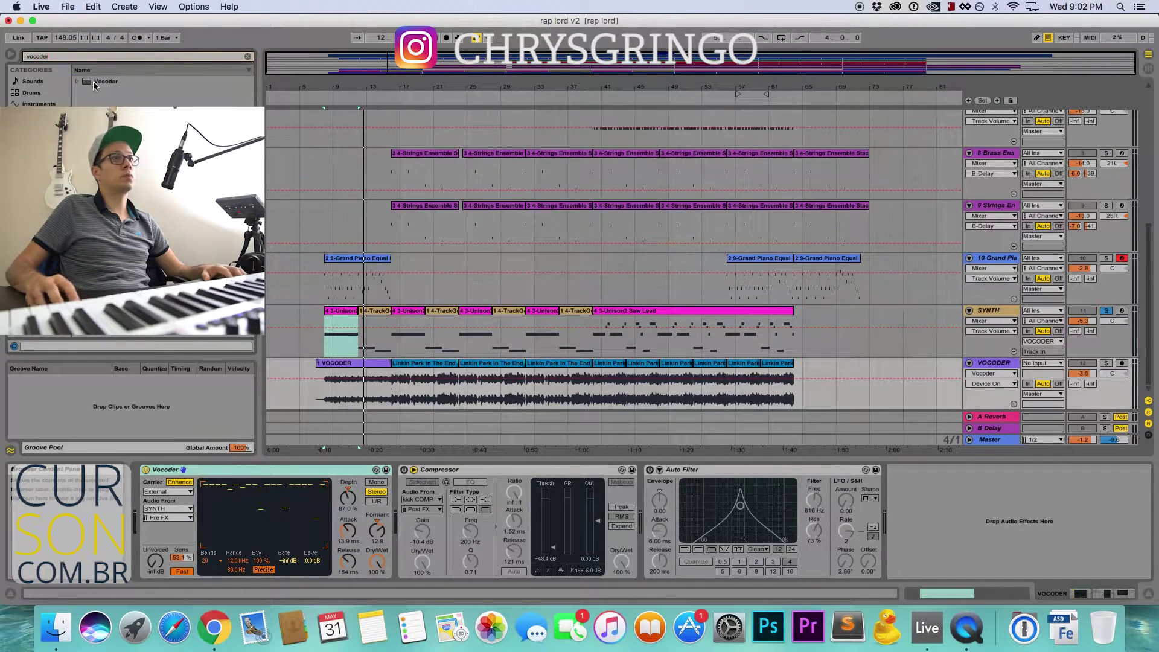
key(Down)
drag(913, 491, 913, 491)
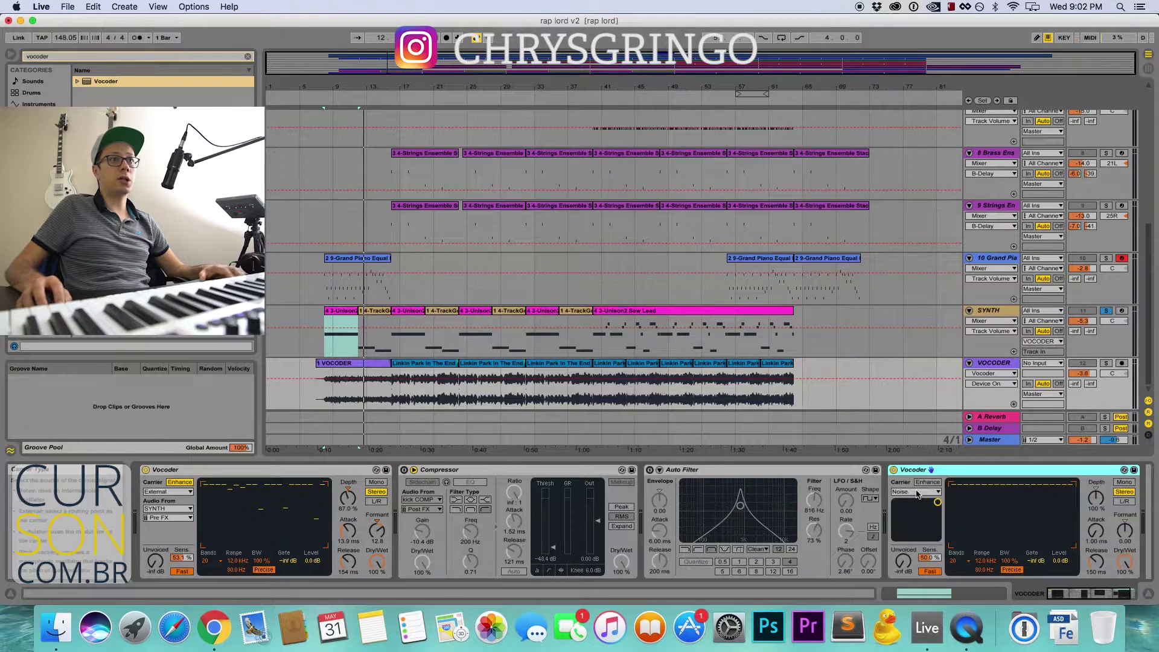
- Set the second Vocoder's carrier to External, taking its audio from SYNTH at Pre FX
click(926, 493)
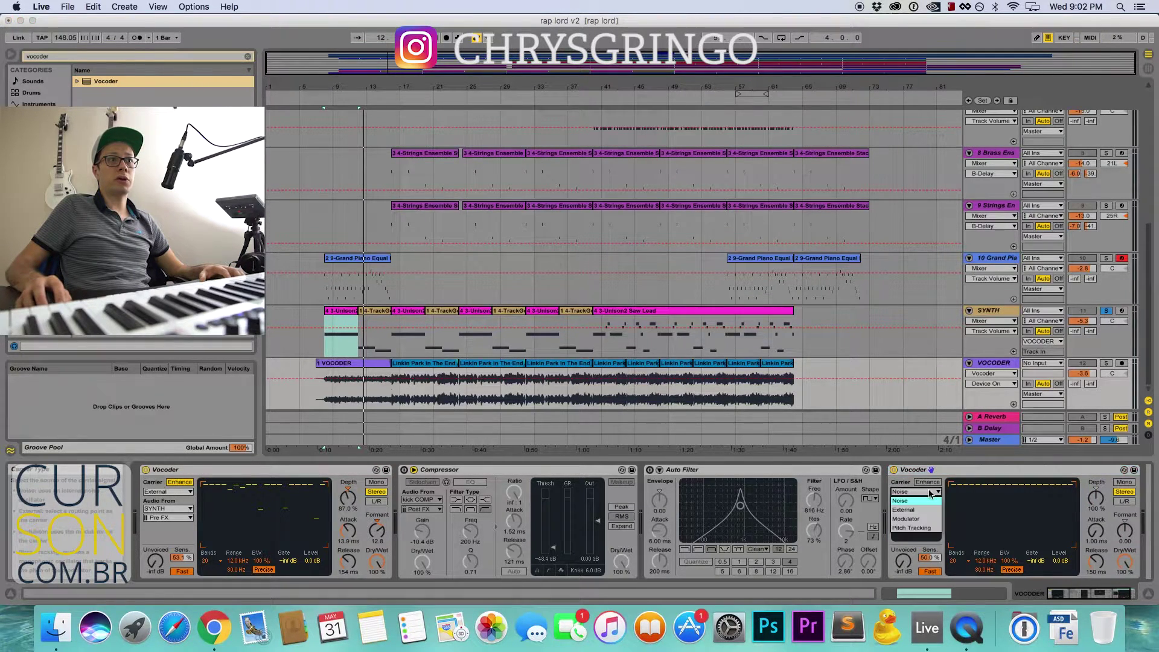
click(922, 510)
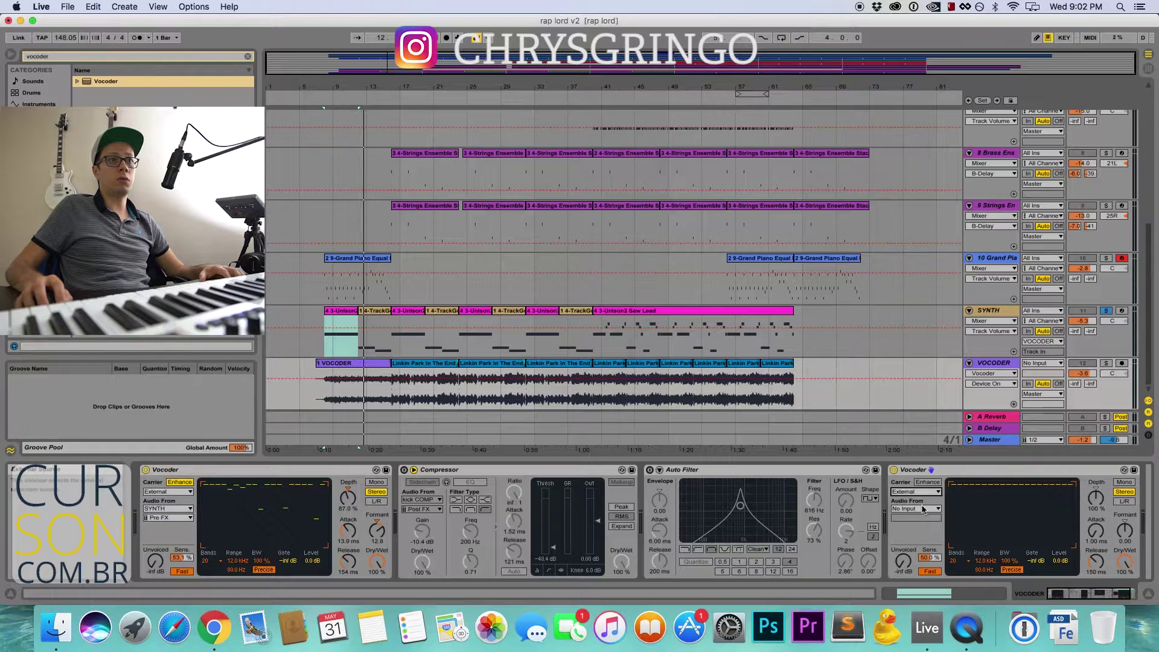
click(924, 508)
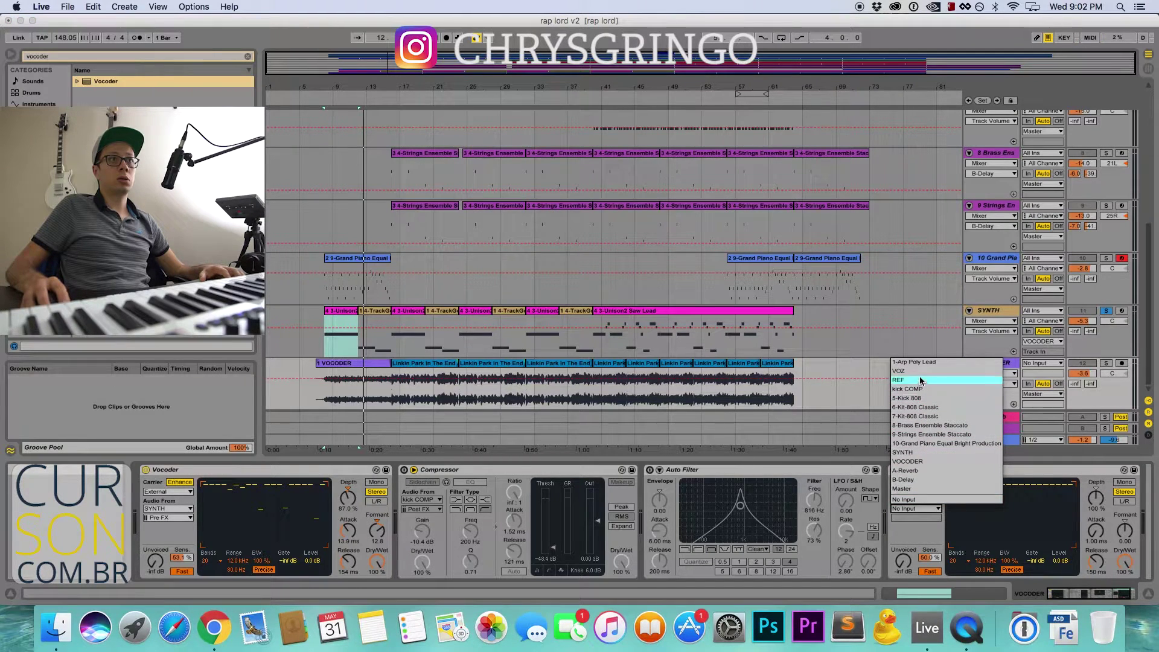
click(926, 453)
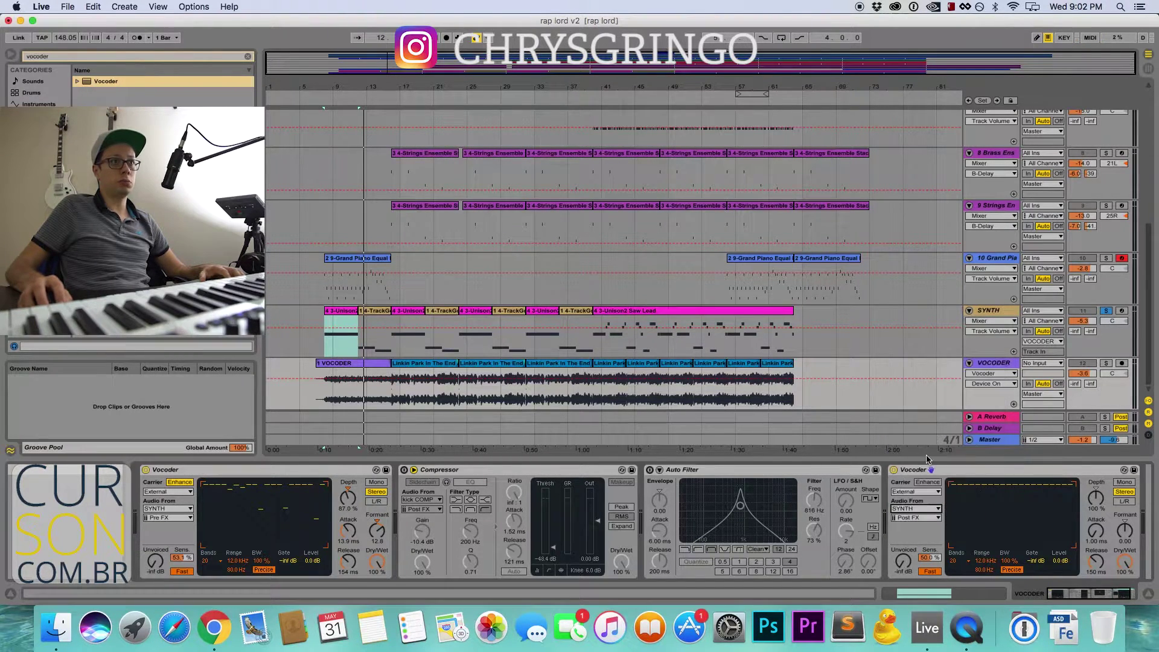
click(930, 519)
click(925, 526)
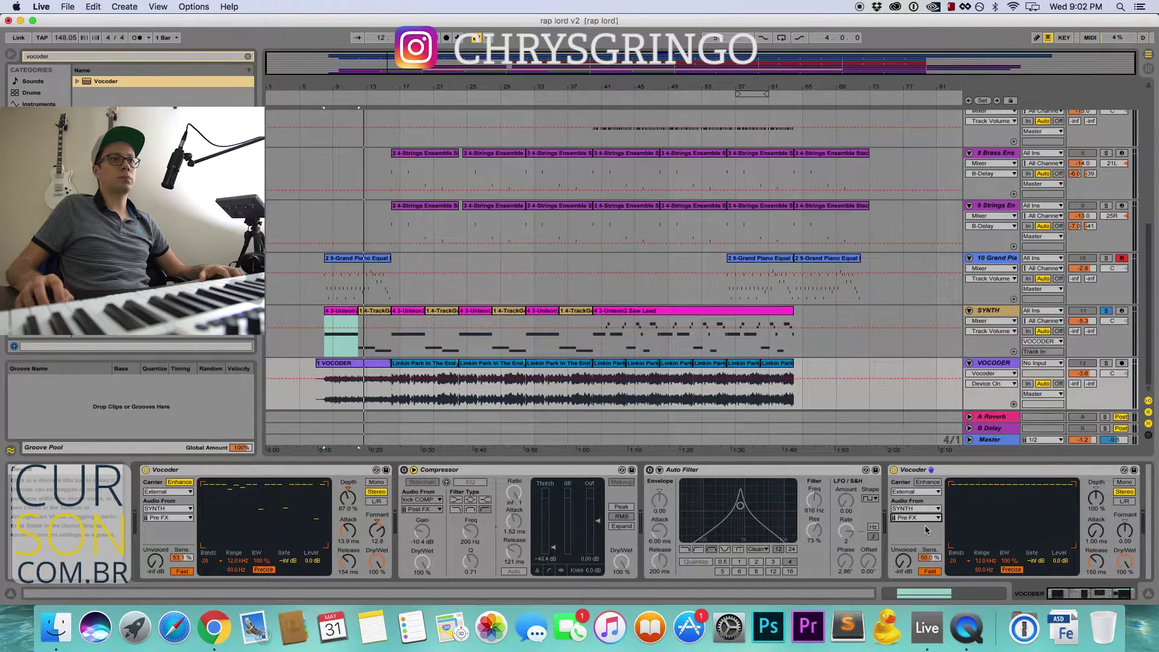
- Delete the second Vocoder from the end of the VOCODER track's device chain
click(916, 474)
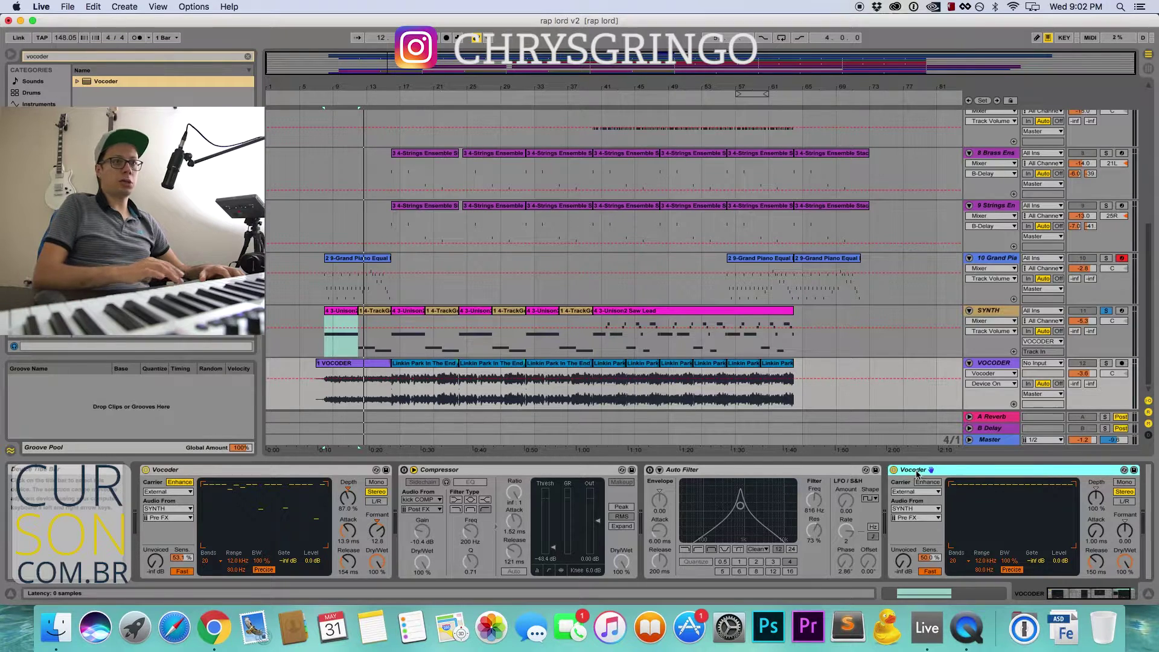
key(Delete)
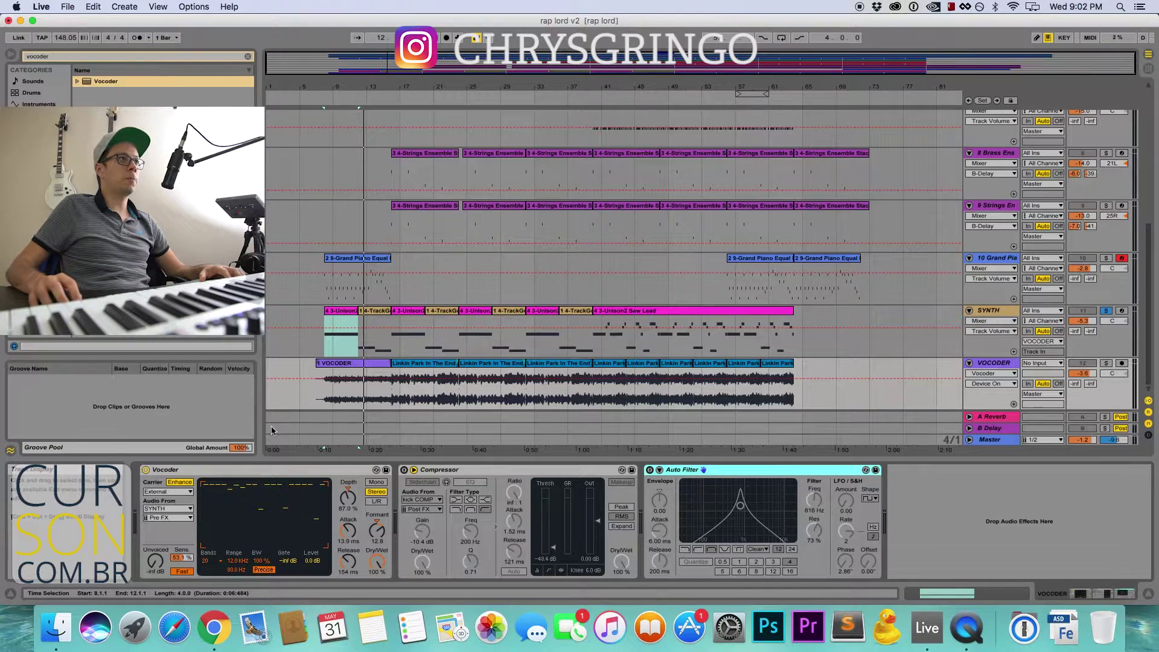
- Play the loop with SYNTH soloed, and again with the VOCODER track soloed alongside it
key(space)
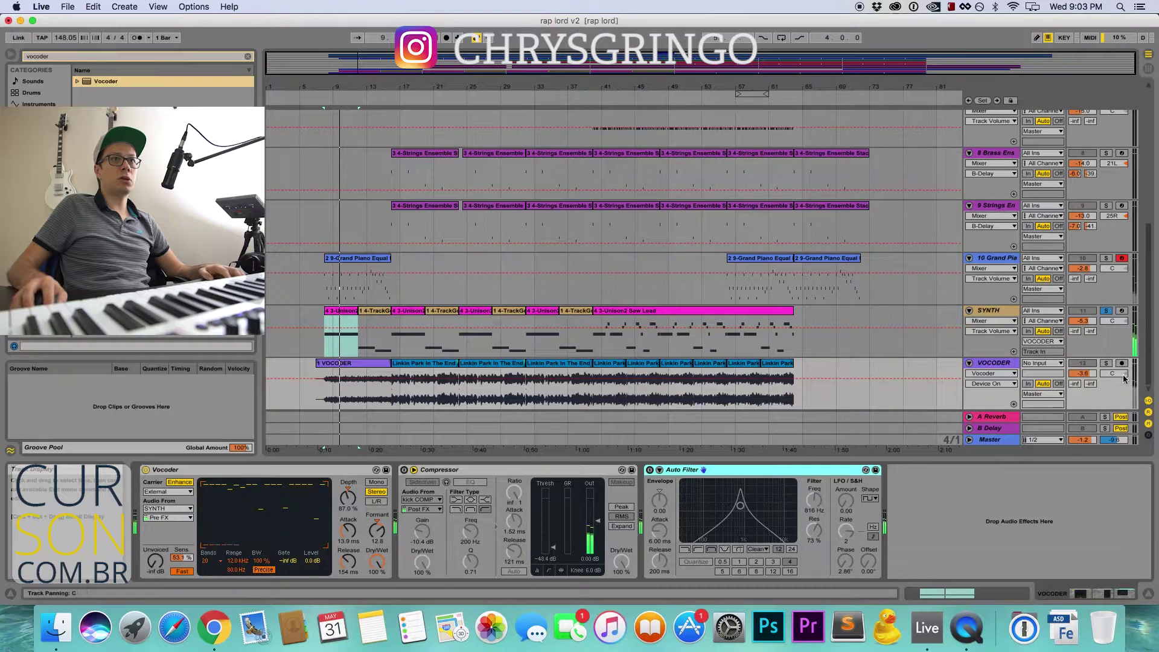
click(1105, 364)
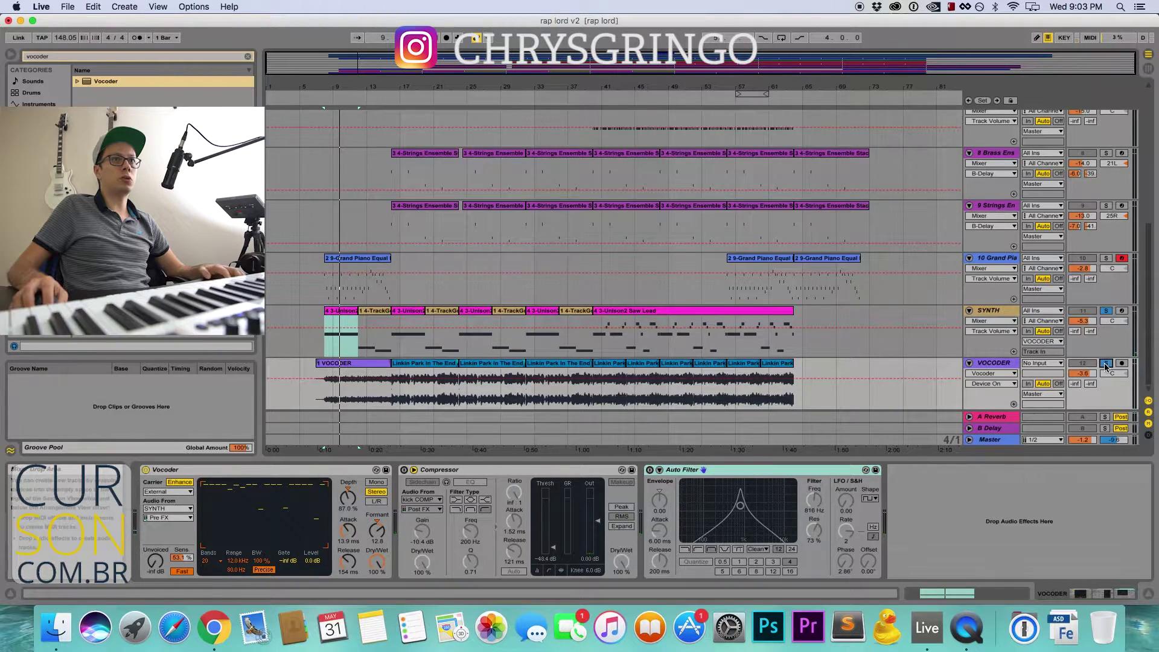
key(space)
key(space)
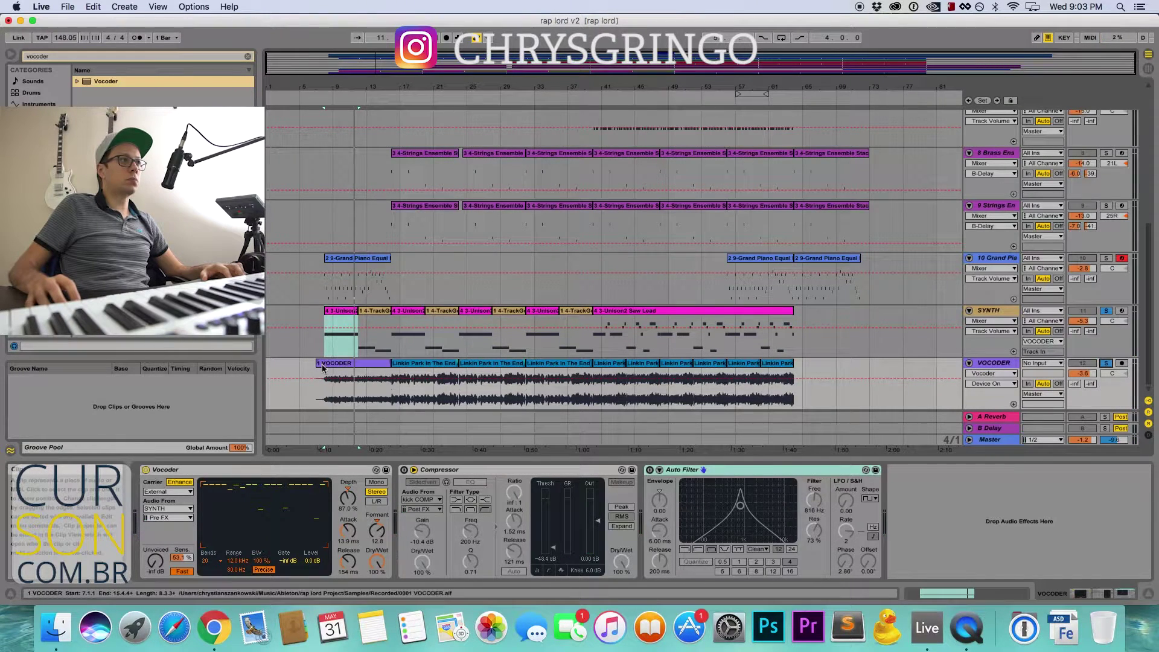
- Take SYNTH out of solo and play the loop with only the VOCODER track soloed
click(1106, 311)
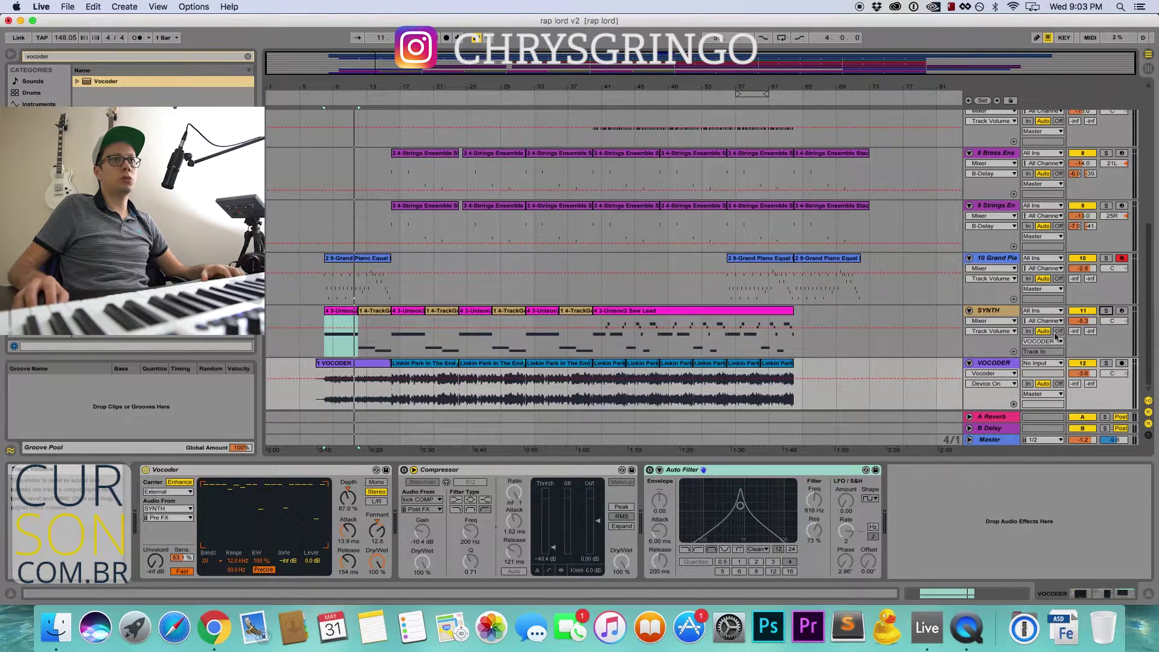
click(1105, 363)
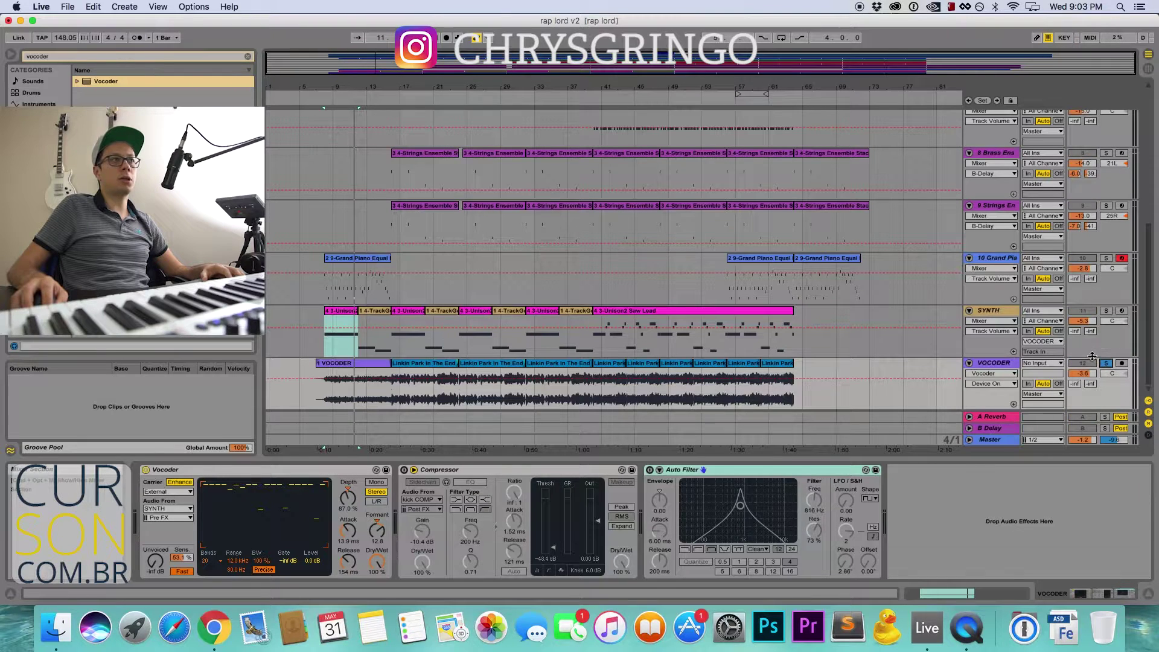
key(space)
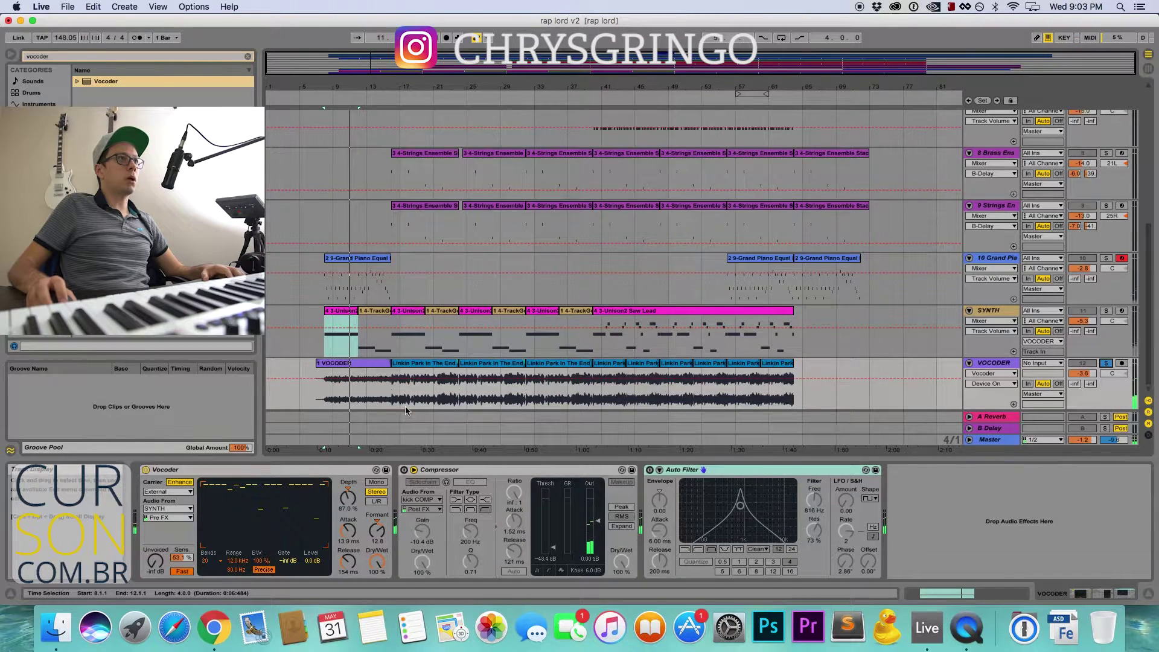
scroll(404, 406, up, 5)
scroll(405, 408, down, 4)
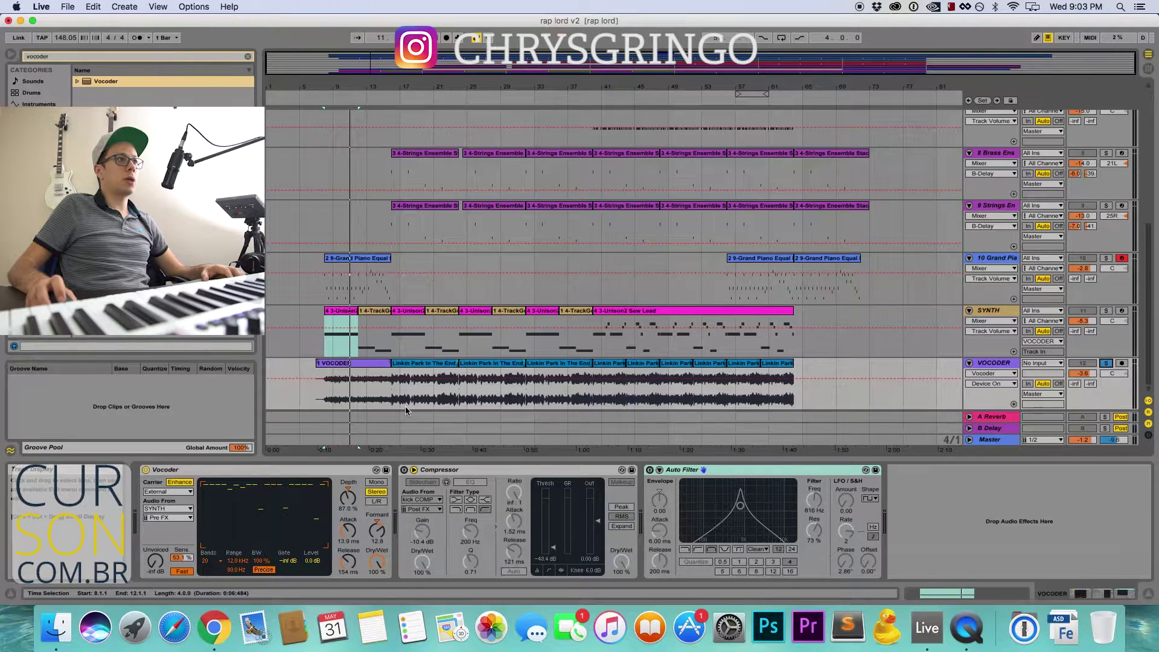
- Select the VOCODER track's Compressor, find the kick COMP track that feeds it, and unfold that track
click(441, 471)
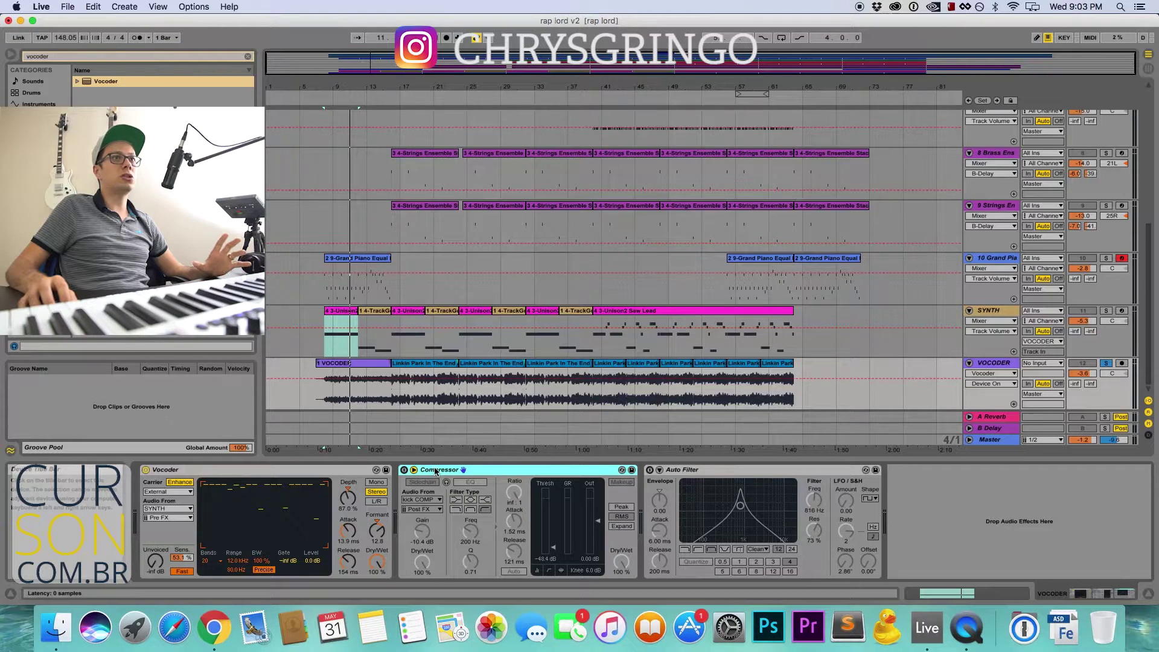
scroll(999, 228, up, 10)
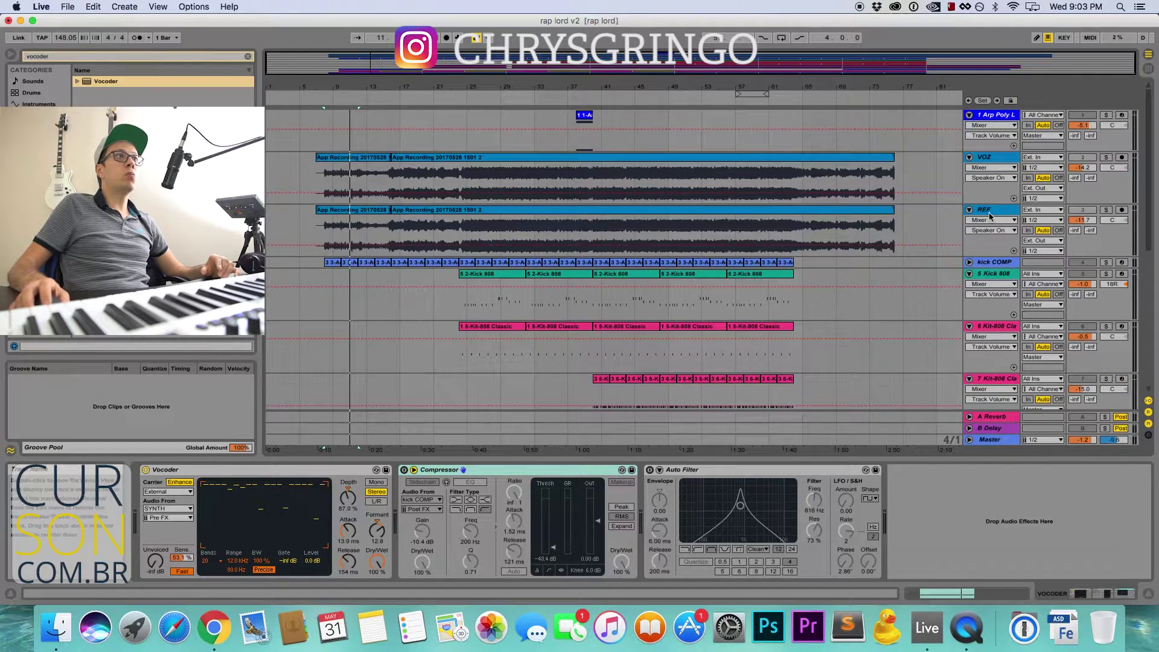
click(988, 262)
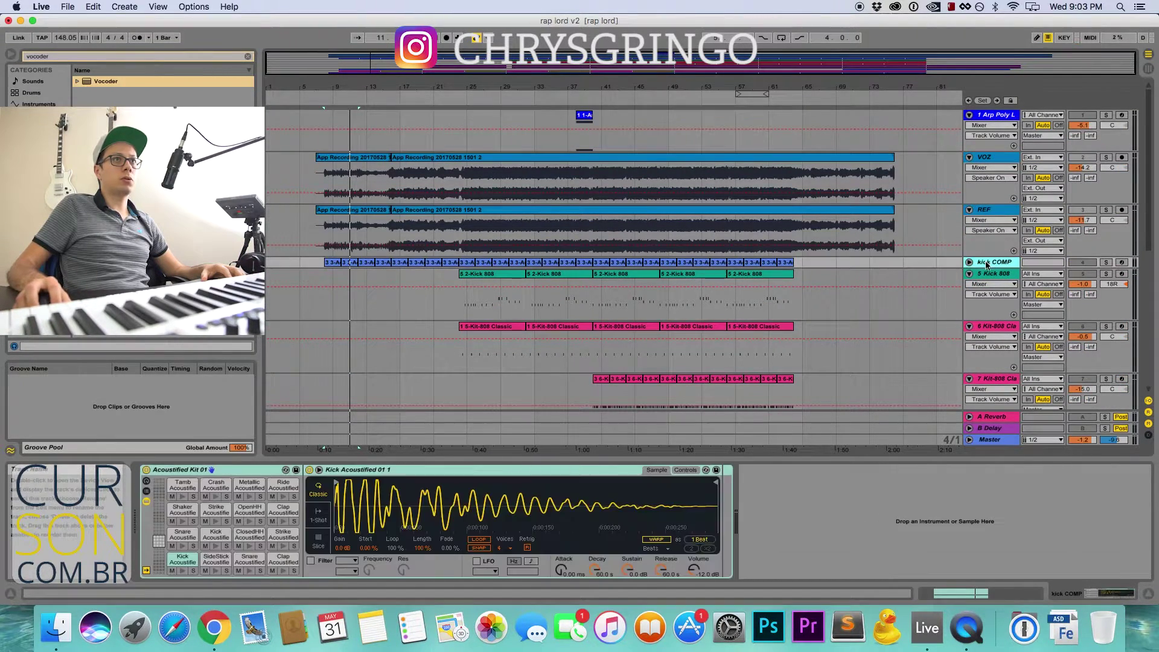
click(968, 263)
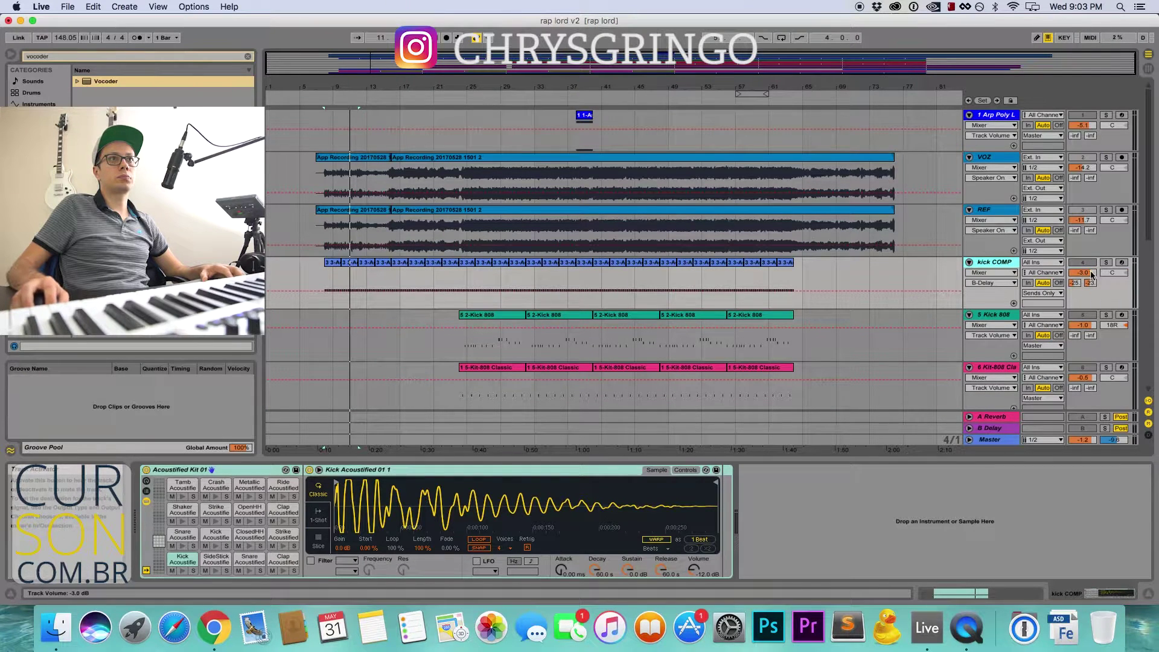
- Route the kick COMP track's output to Ext. Out and play it soloed
click(1057, 293)
click(1057, 303)
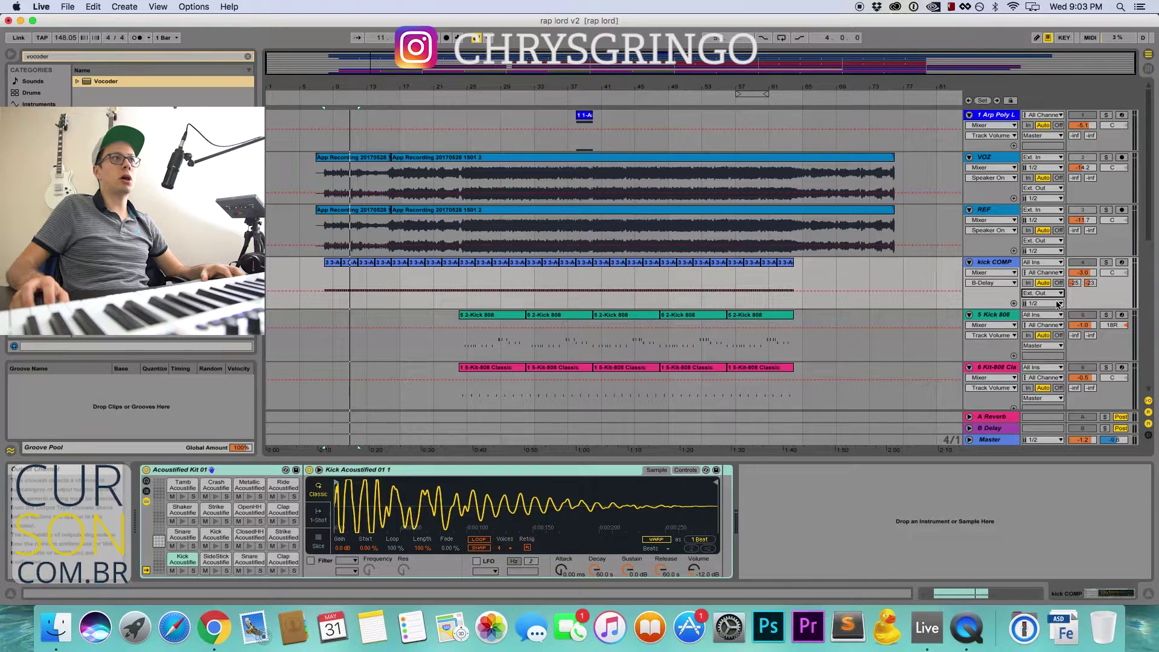
key(space)
click(1105, 263)
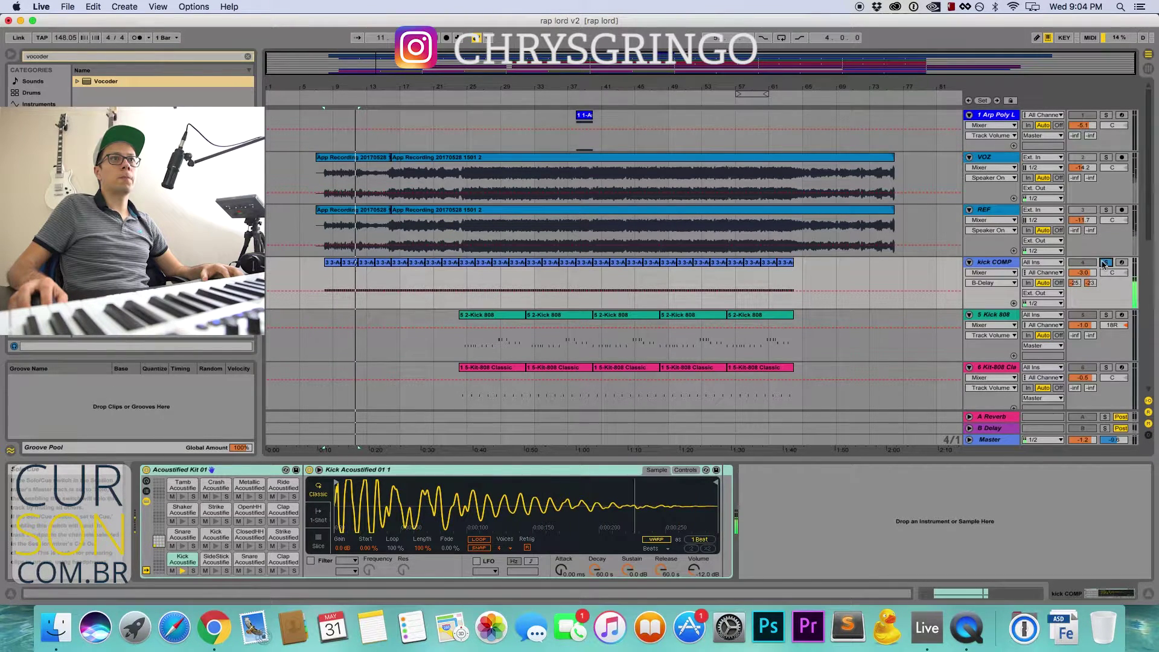
- Set the kick COMP track's output back to Sends Only and take the track out of solo
click(1055, 294)
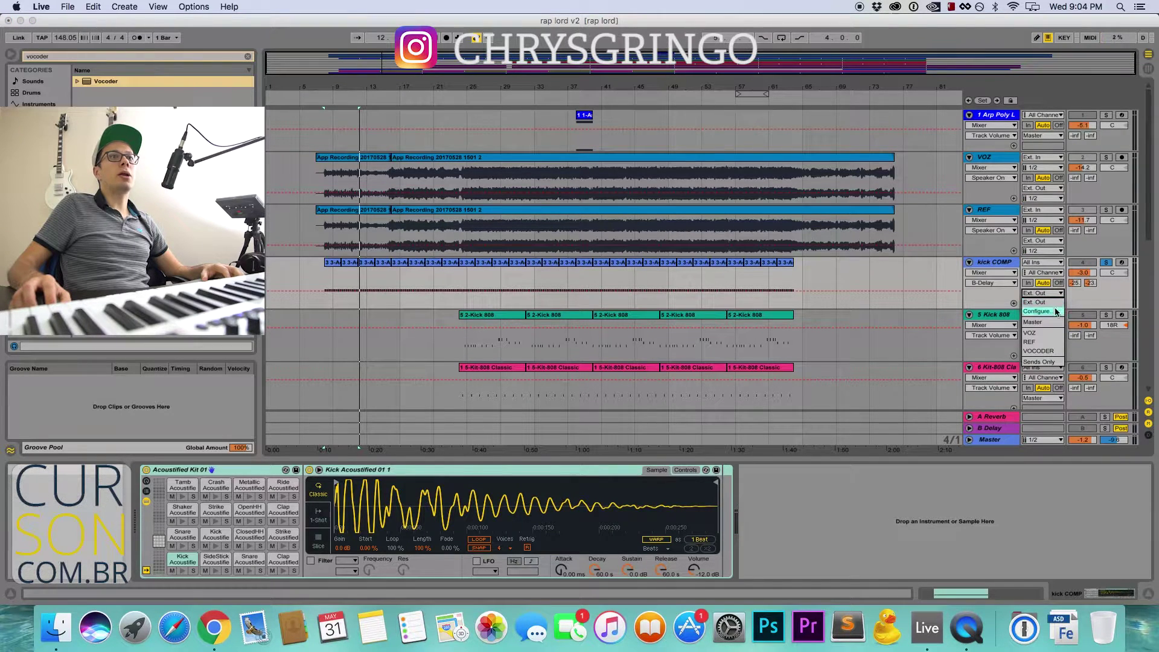
click(1052, 361)
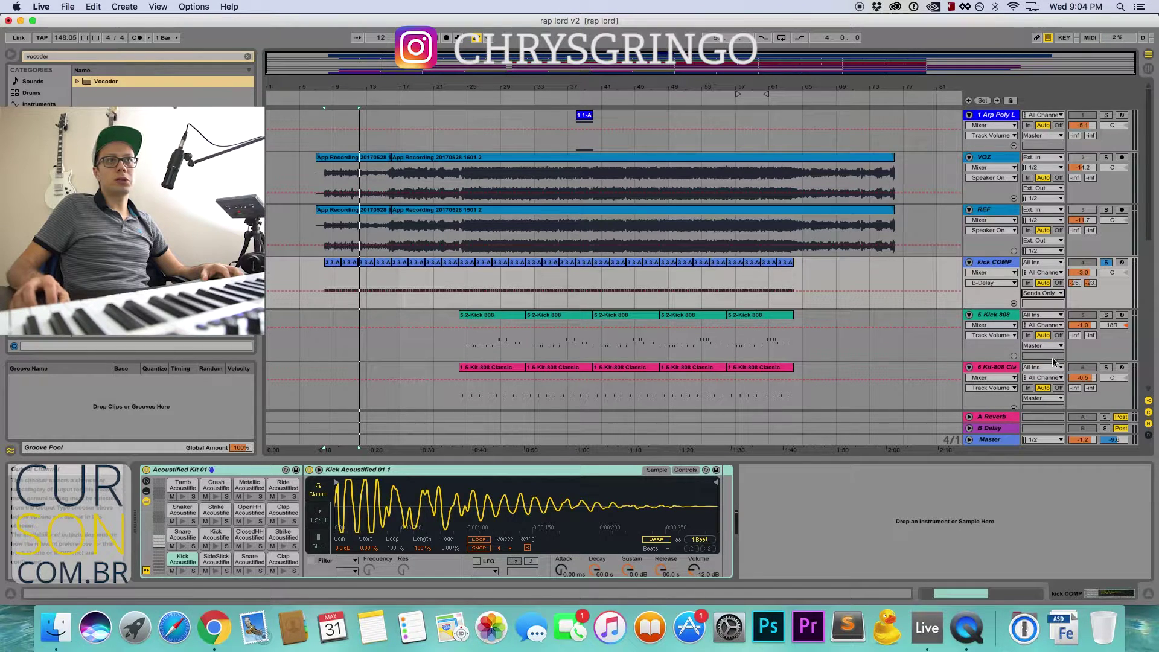
click(1105, 263)
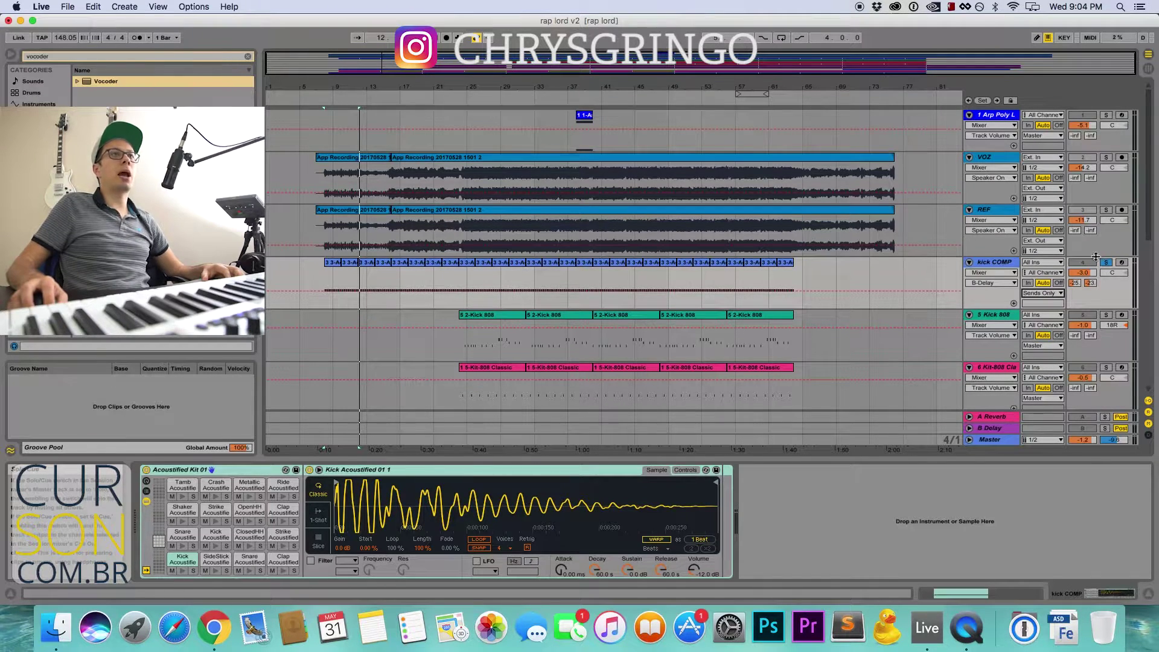
click(1105, 262)
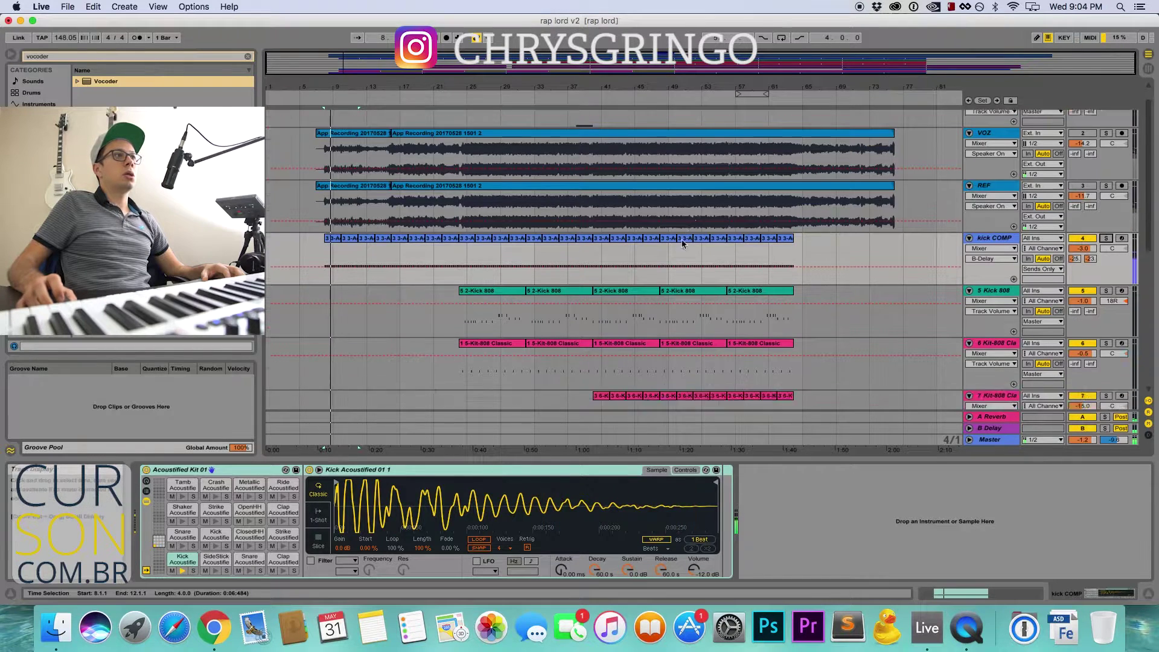
- Select the VOCODER track with its first clip and turn on its Compressor
scroll(673, 251, down, 10)
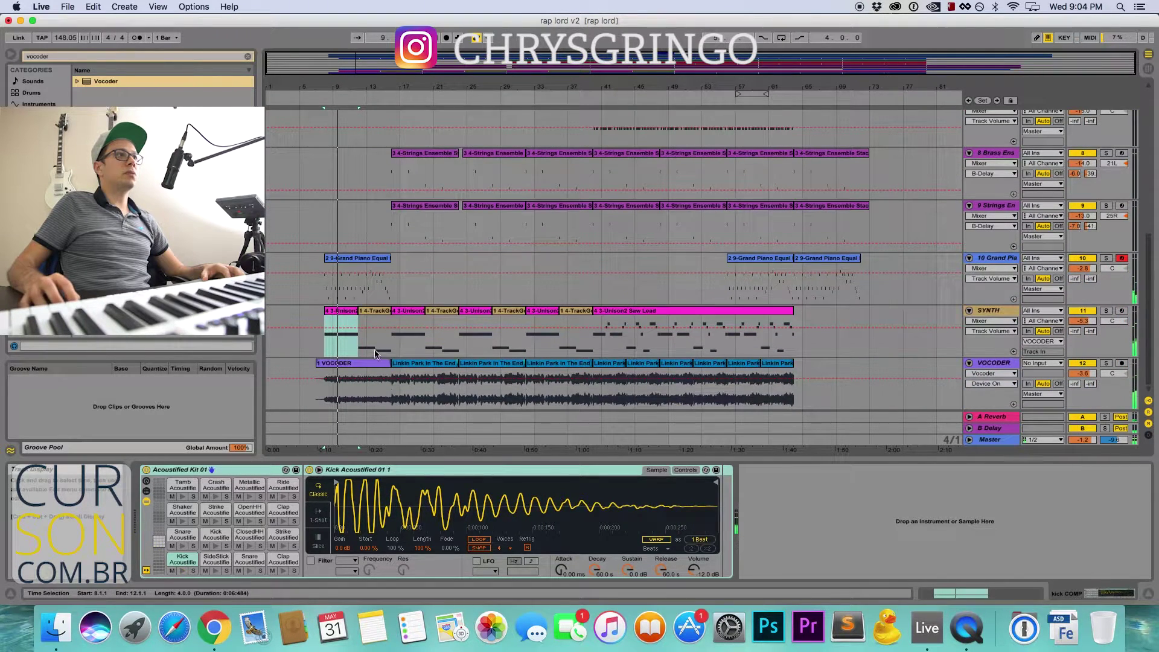
click(370, 362)
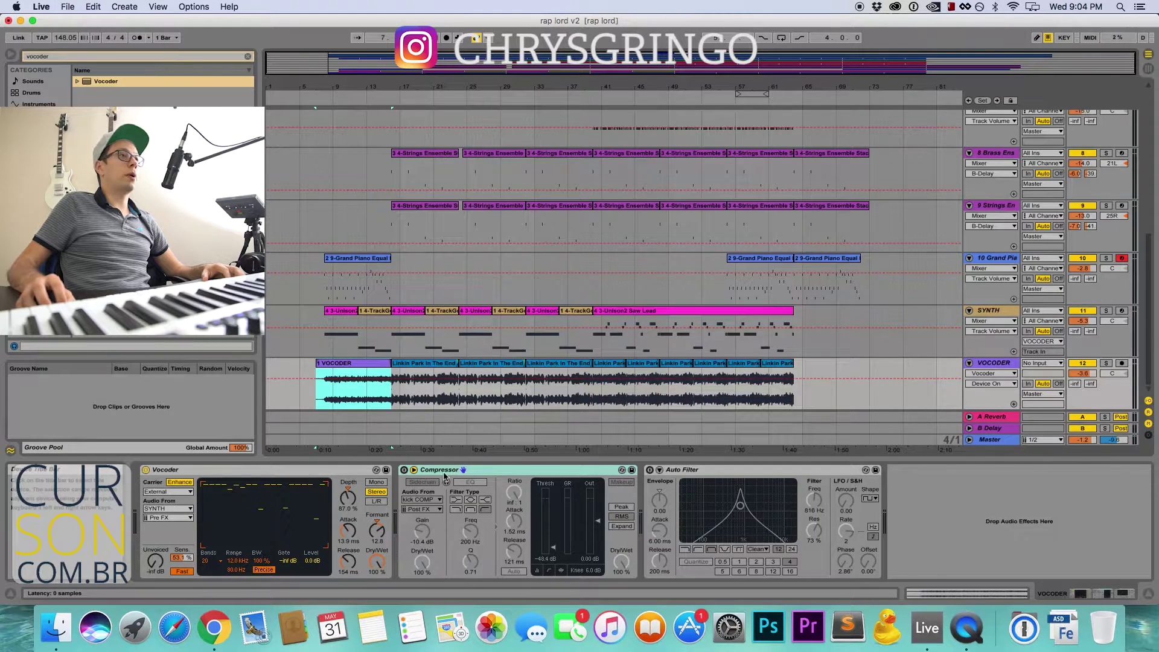
click(991, 365)
click(492, 474)
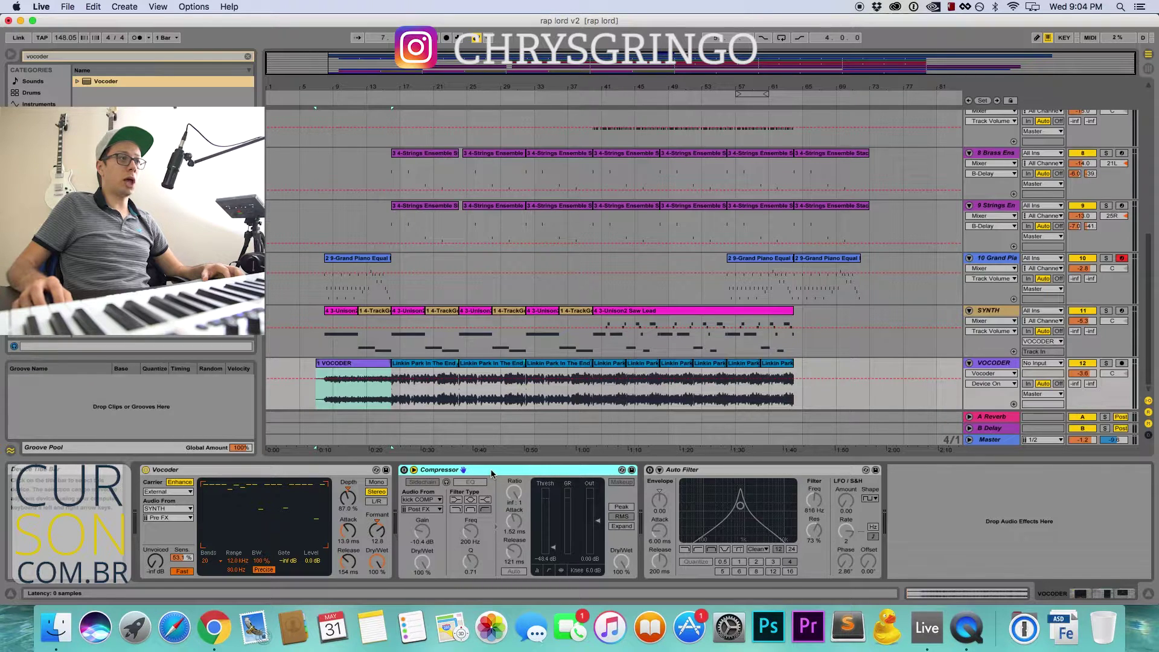
click(422, 481)
click(421, 482)
click(403, 470)
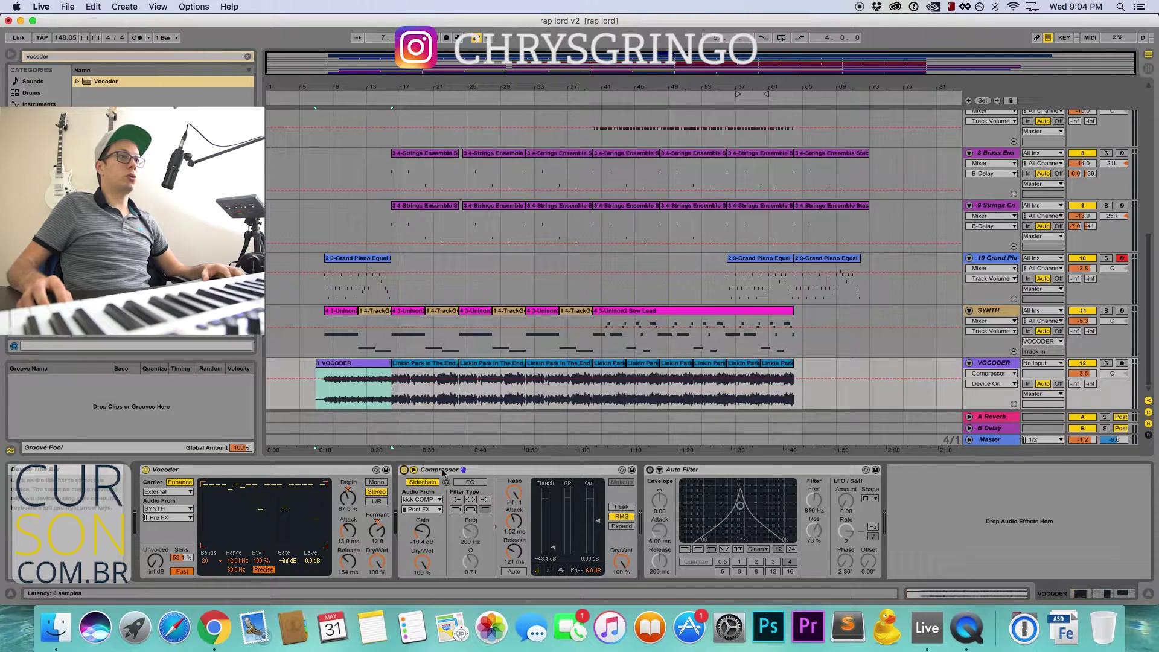
- Toggle the Compressor's sidechain section and leave Sidechain enabled with kick COMP as the audio source
click(424, 482)
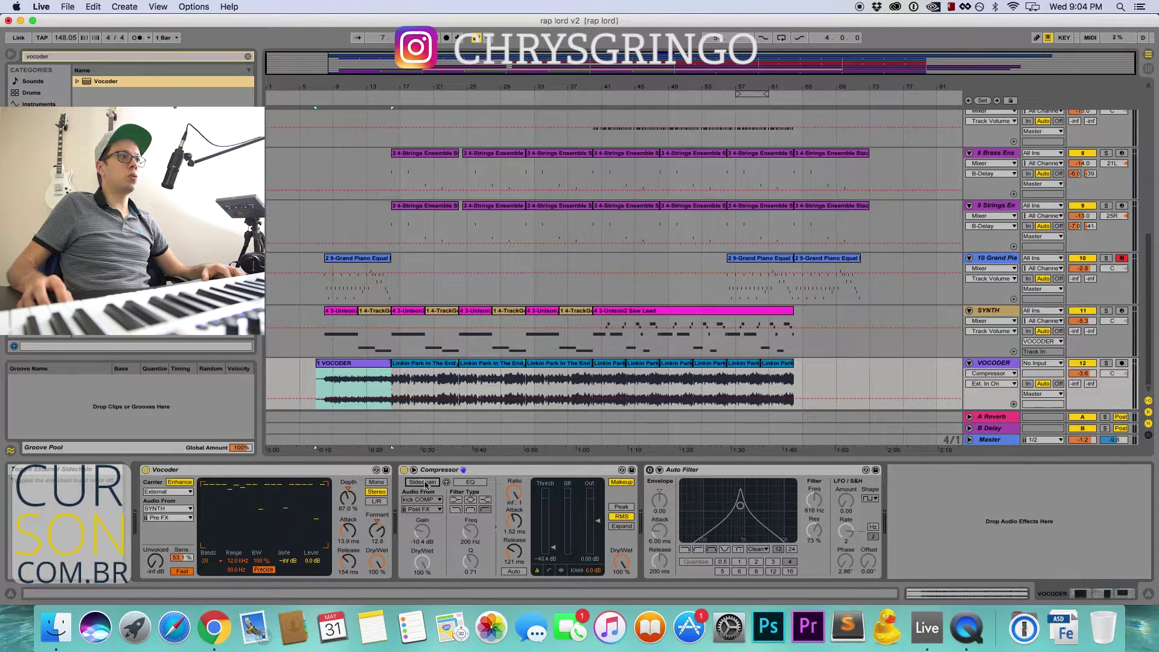
click(413, 470)
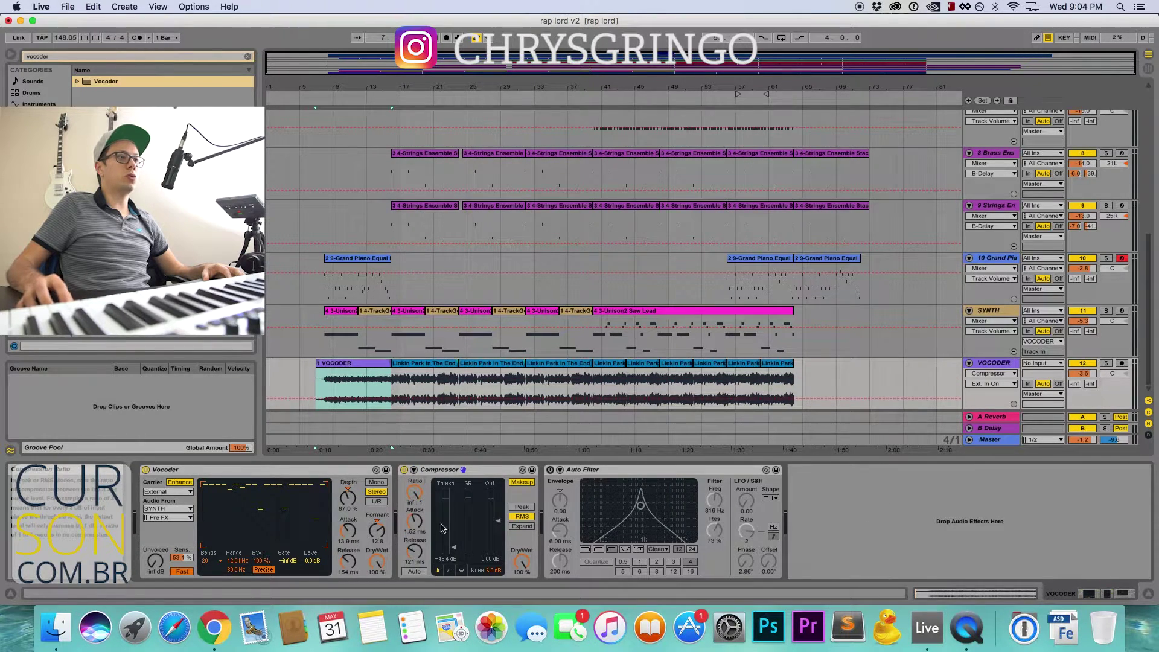
click(414, 470)
click(420, 482)
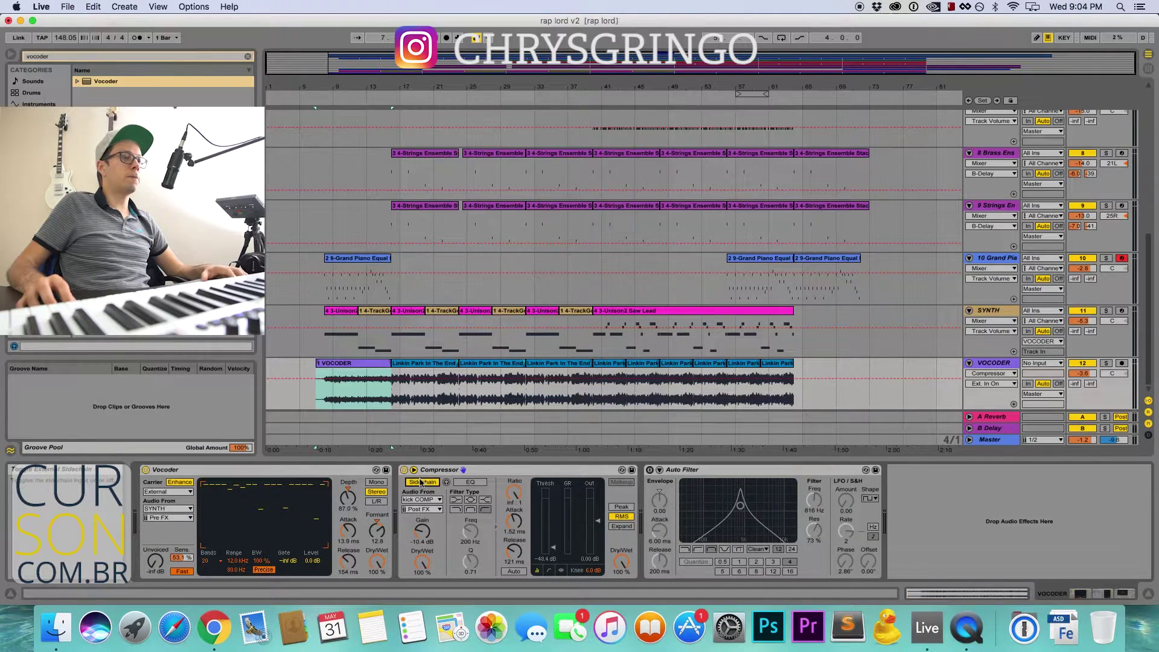
click(432, 500)
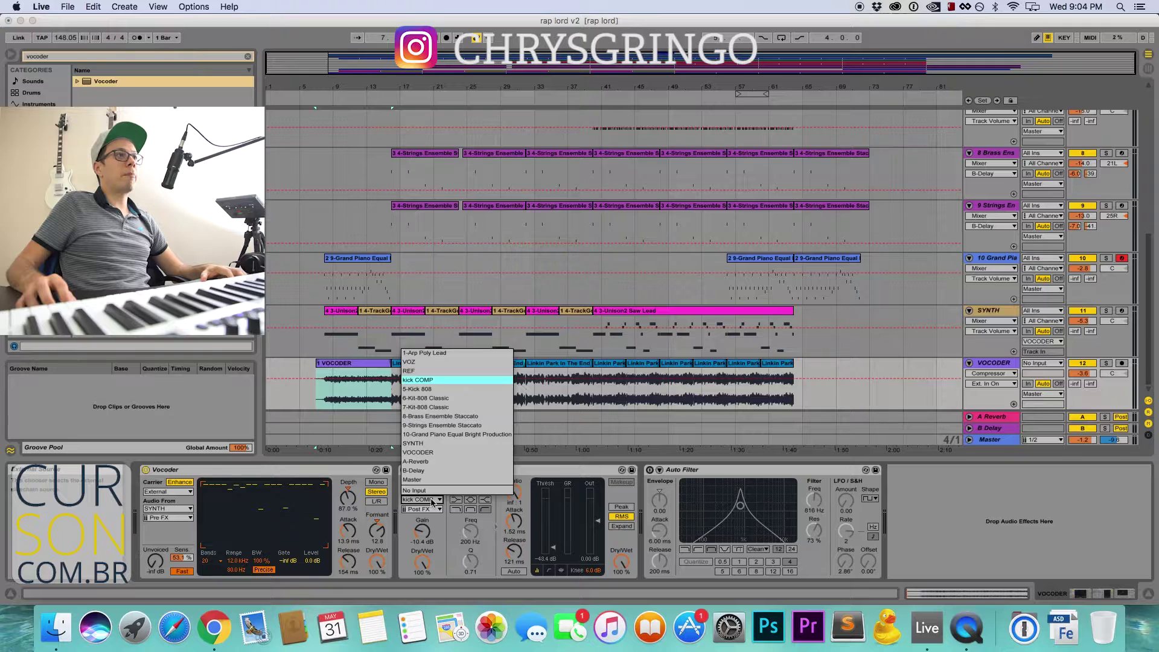
click(422, 379)
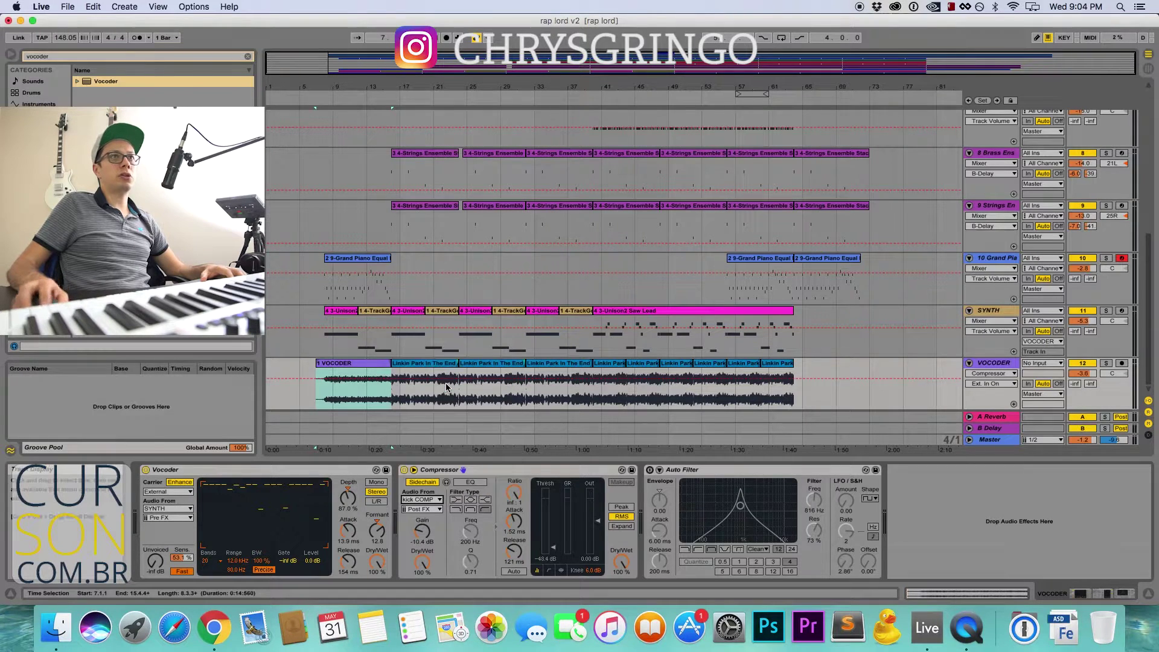
- Show the kick COMP track's devices
scroll(1067, 241, up, 1)
scroll(1067, 241, up, 5)
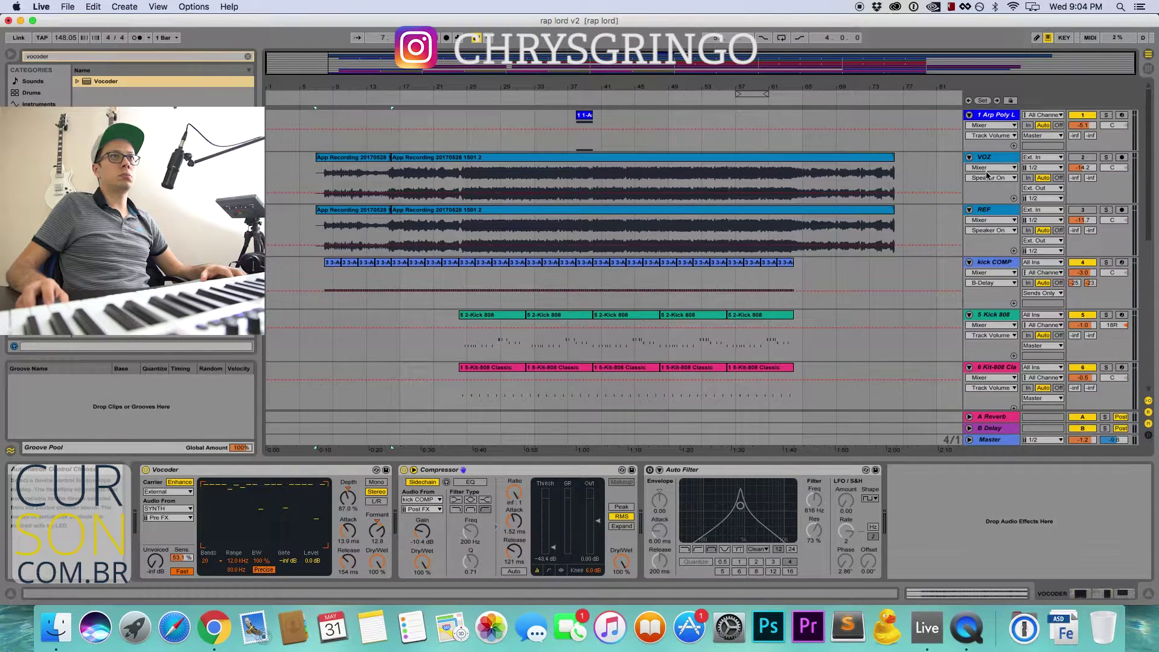
click(988, 262)
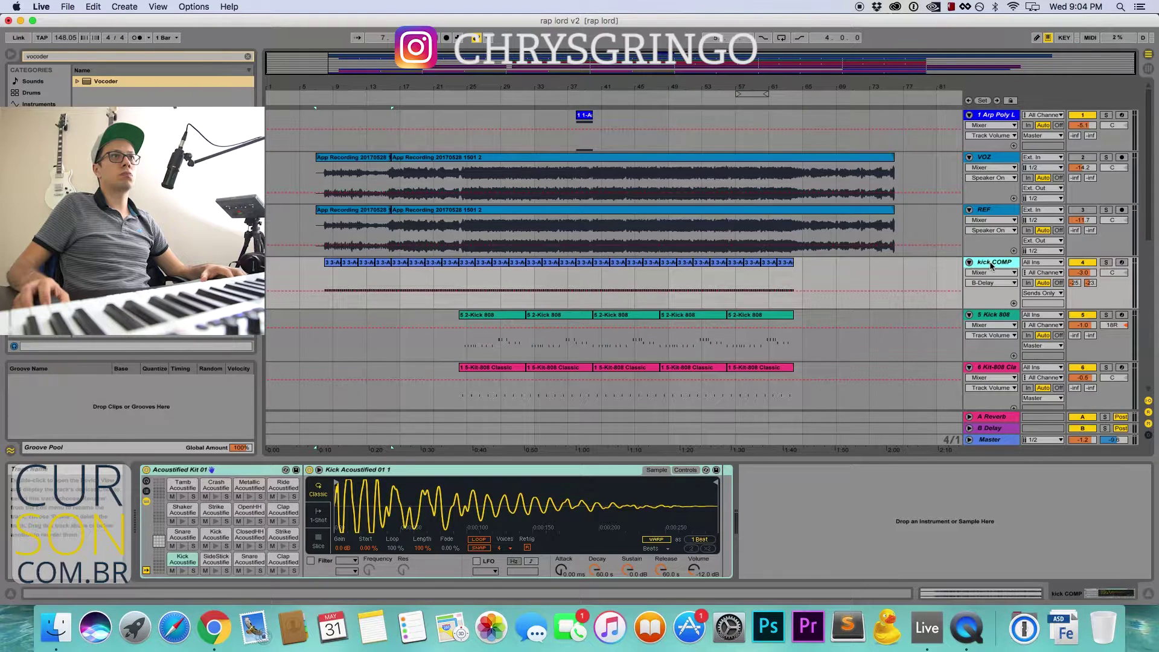
- View the MIDI notes of the first kick COMP clip and fold the kick COMP track in the arrangement
scroll(990, 266, down, 3)
scroll(770, 193, up, 2)
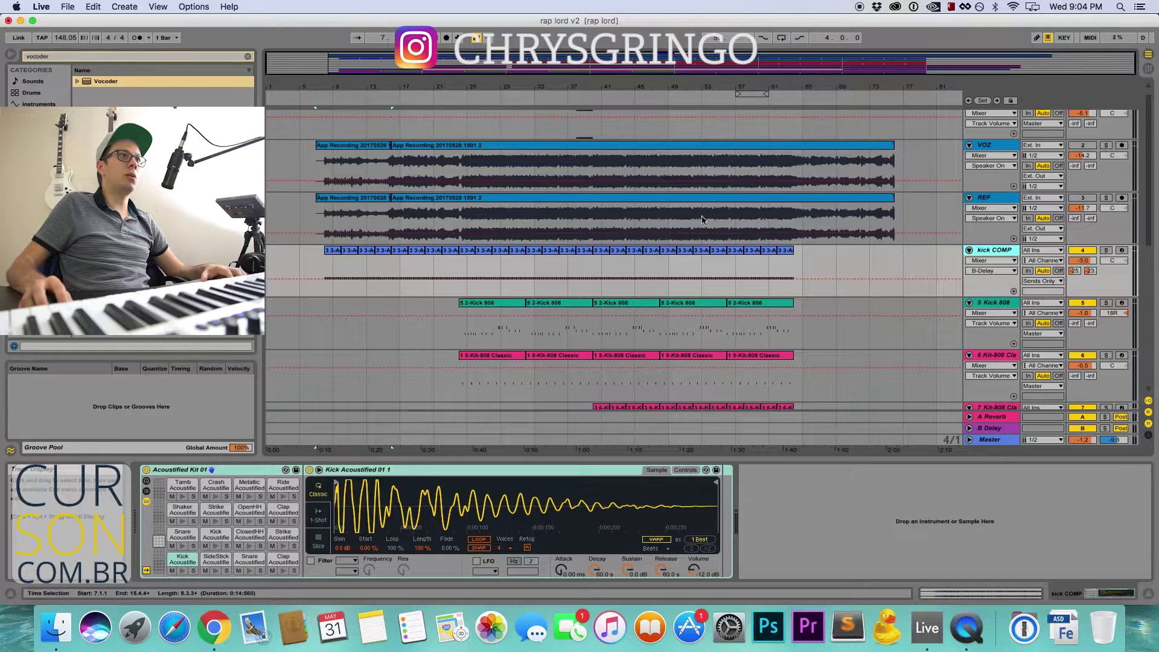
double_click(333, 250)
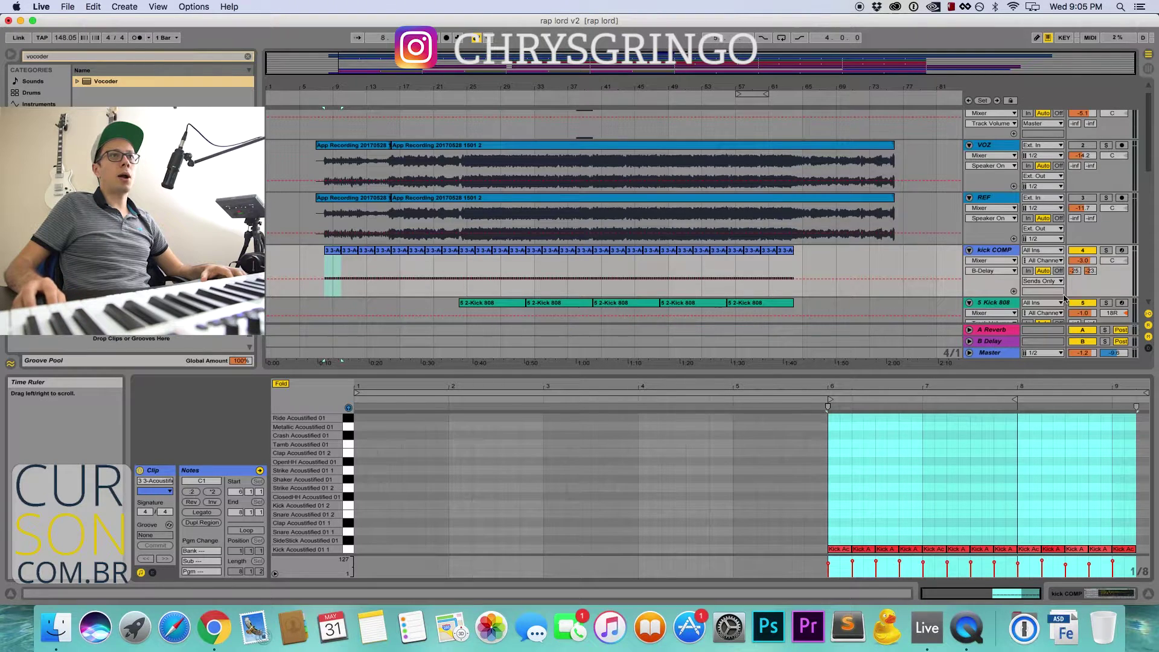
click(1008, 252)
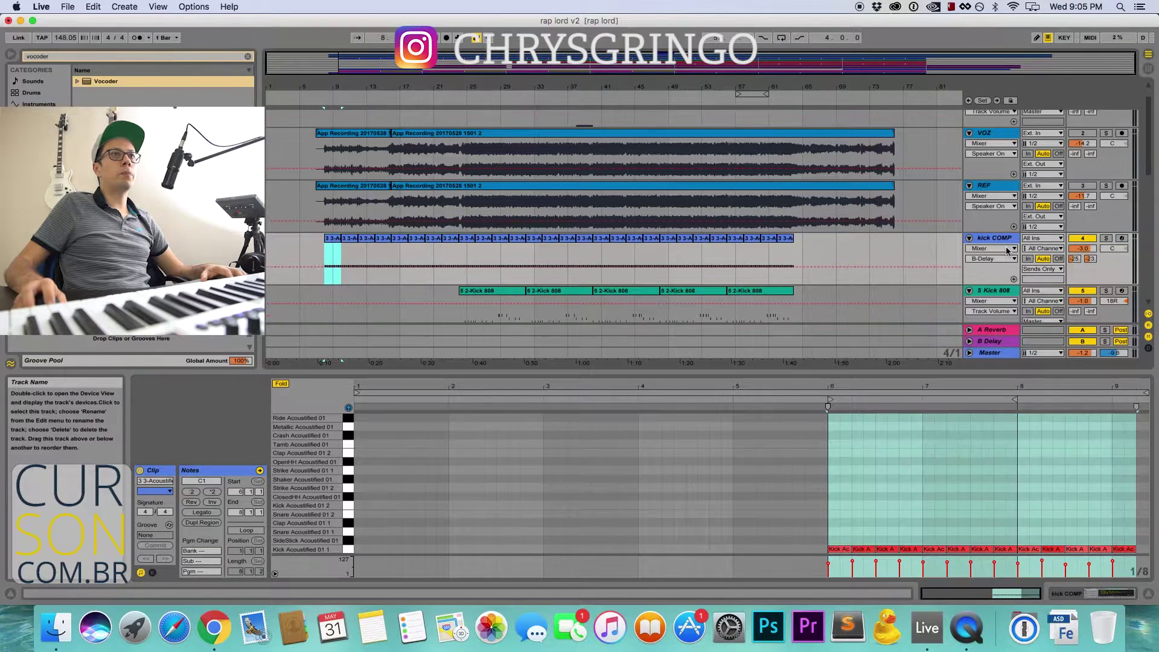
click(968, 239)
- Select the first VOCODER clip, show the track's devices and review the Compressor's sidechain audio source list, keeping kick COMP
scroll(965, 242, down, 10)
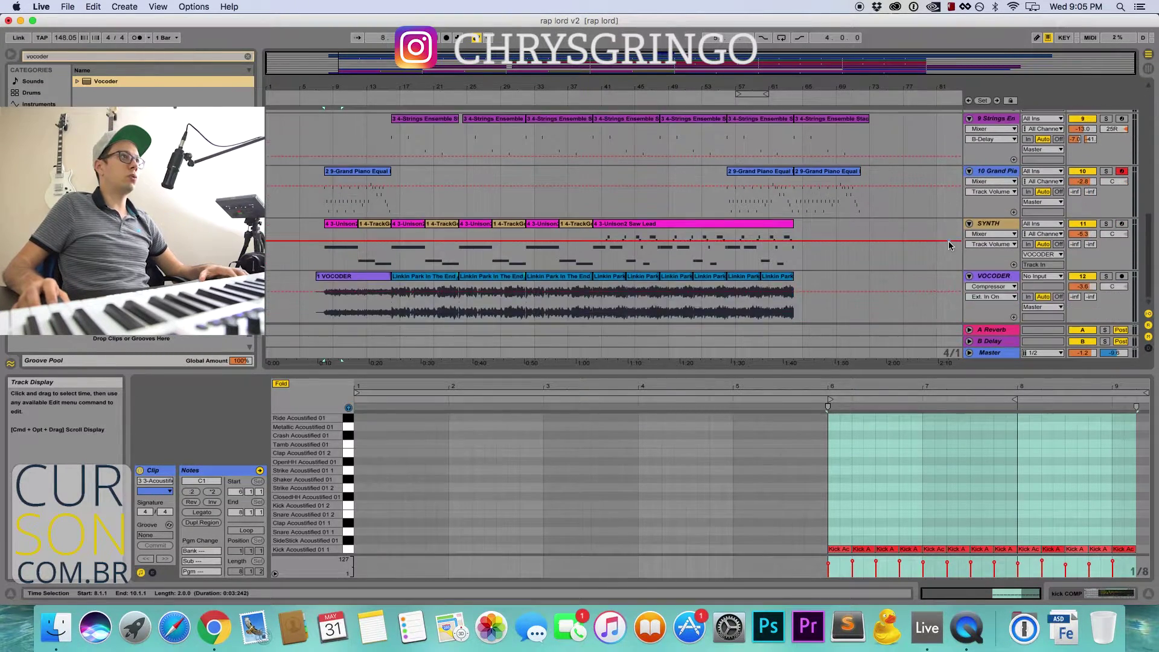
click(350, 277)
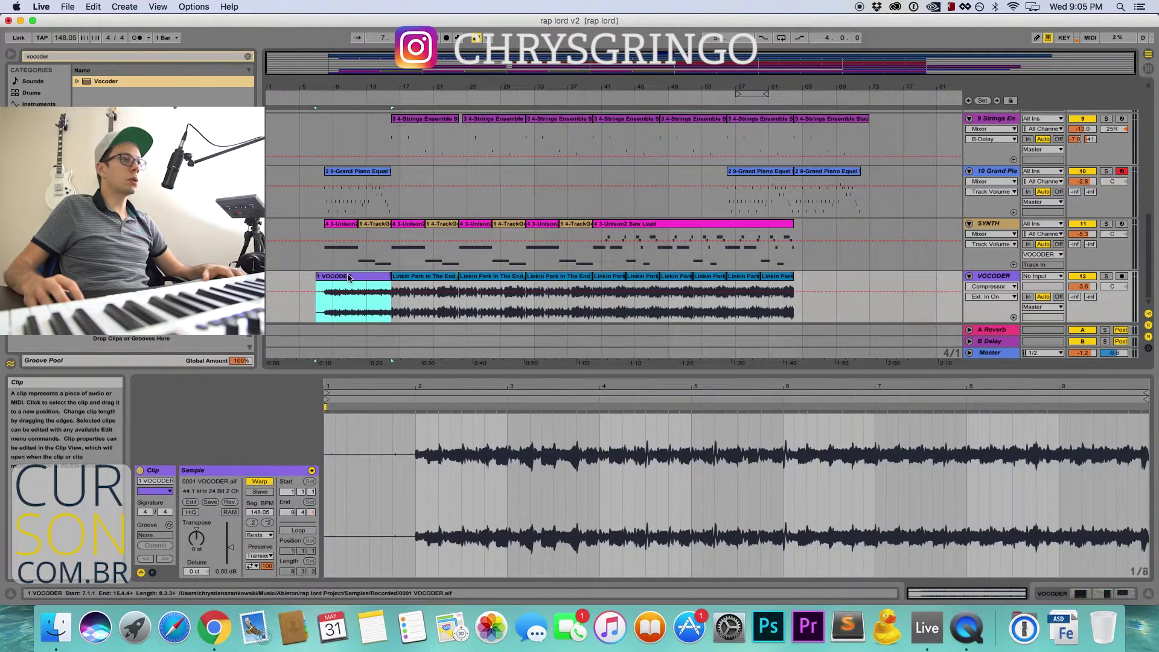
click(993, 276)
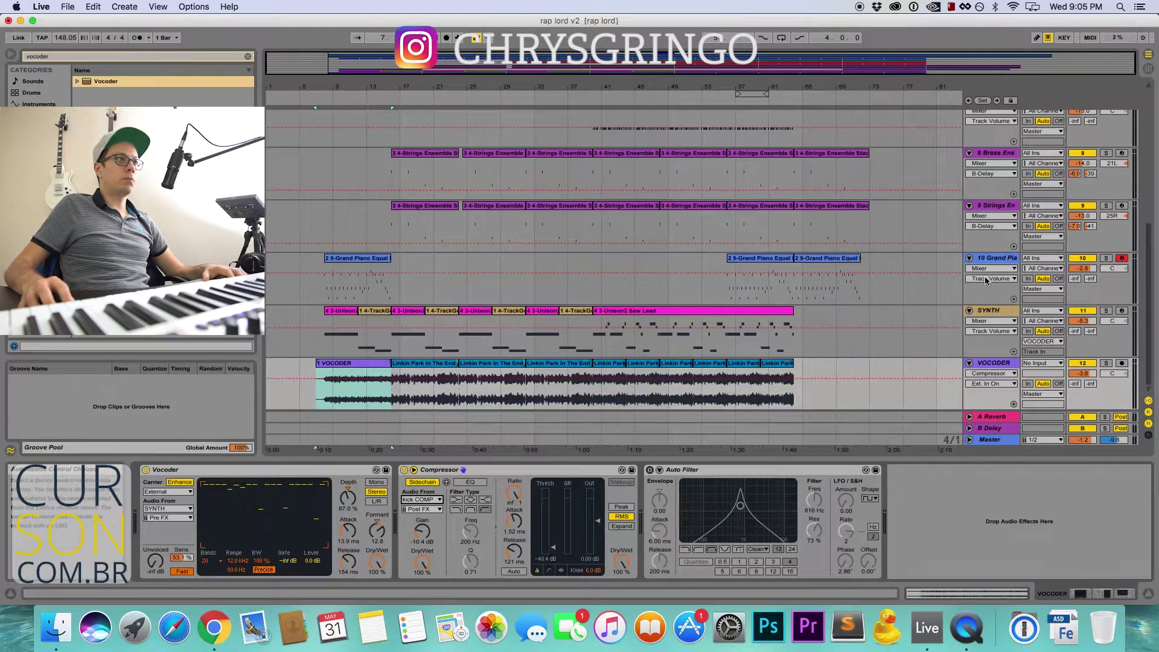
click(429, 511)
click(432, 519)
click(437, 500)
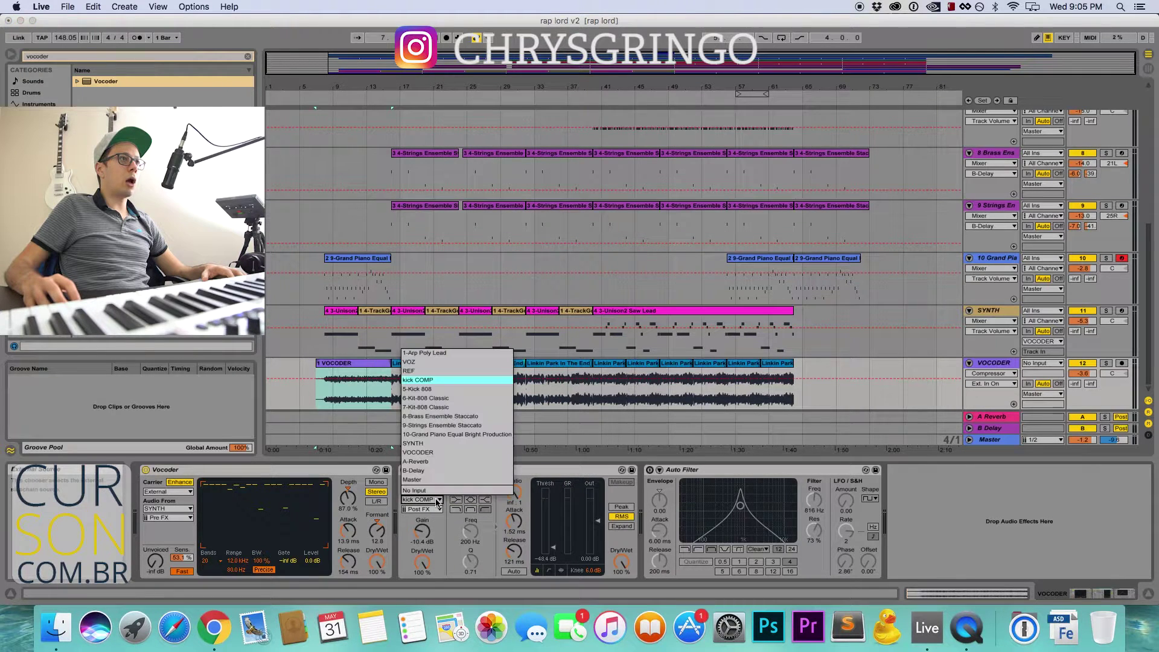
click(437, 501)
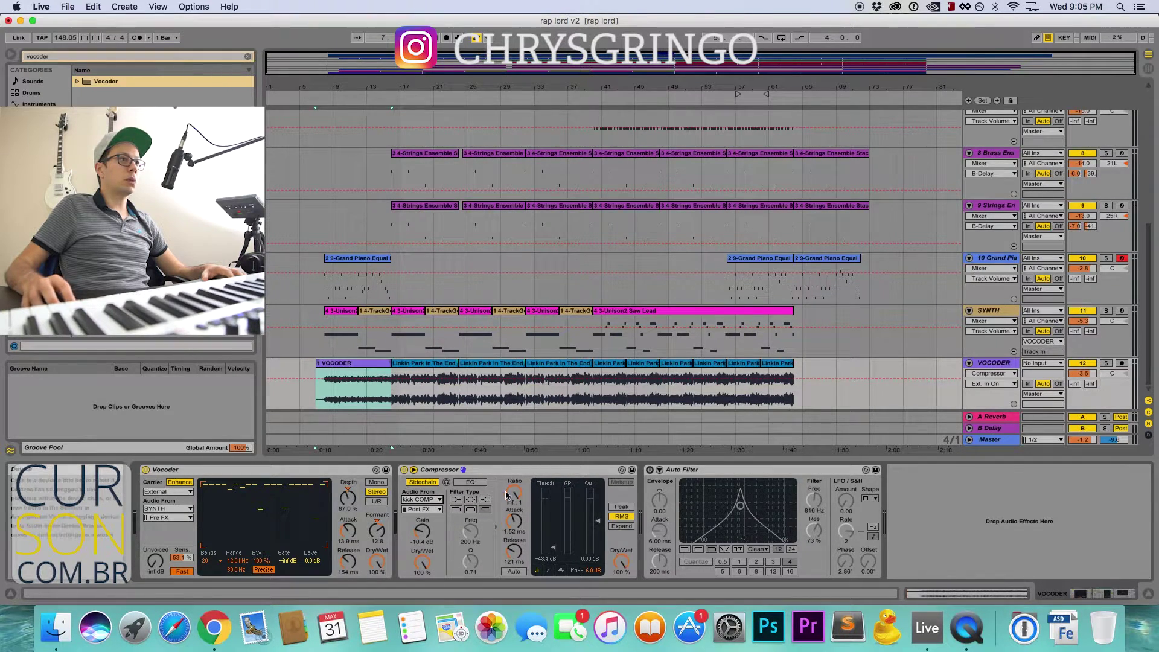
- Play the section and set the VOCODER Compressor's threshold to -44.1 dB
key(space)
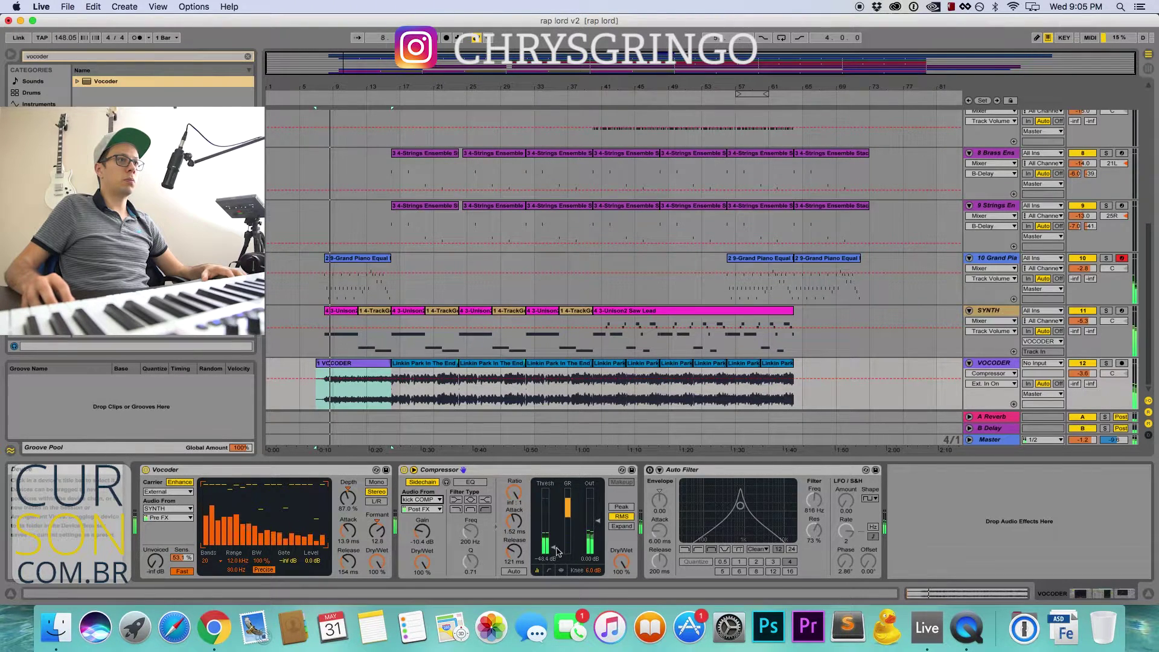
drag(555, 549, 555, 543)
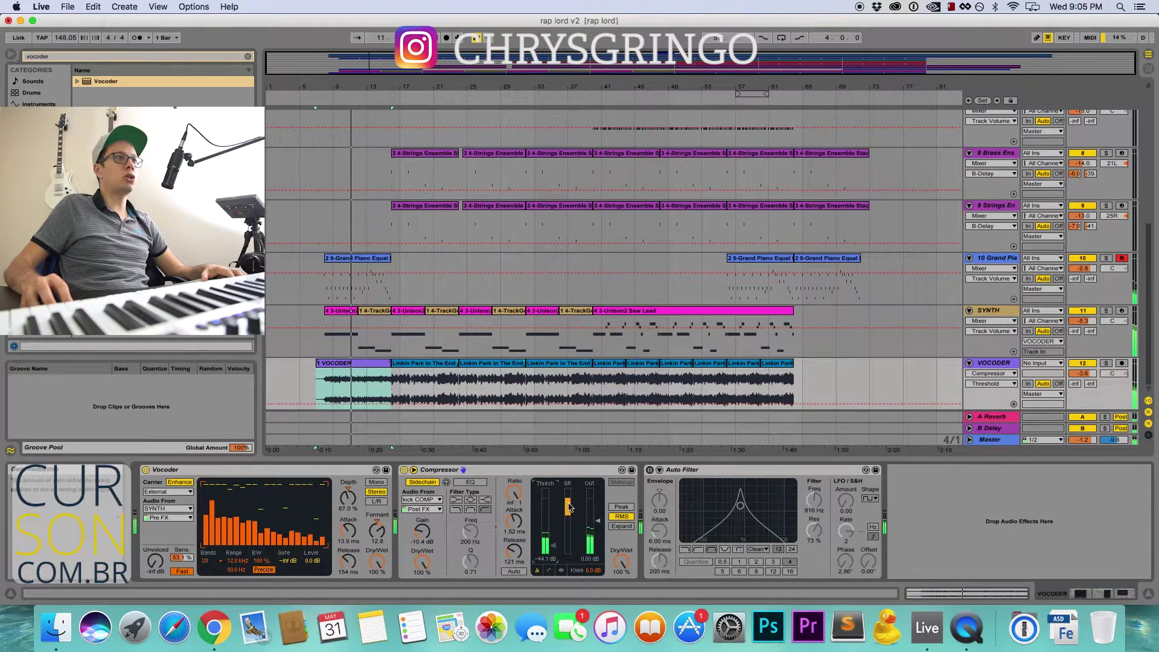
key(space)
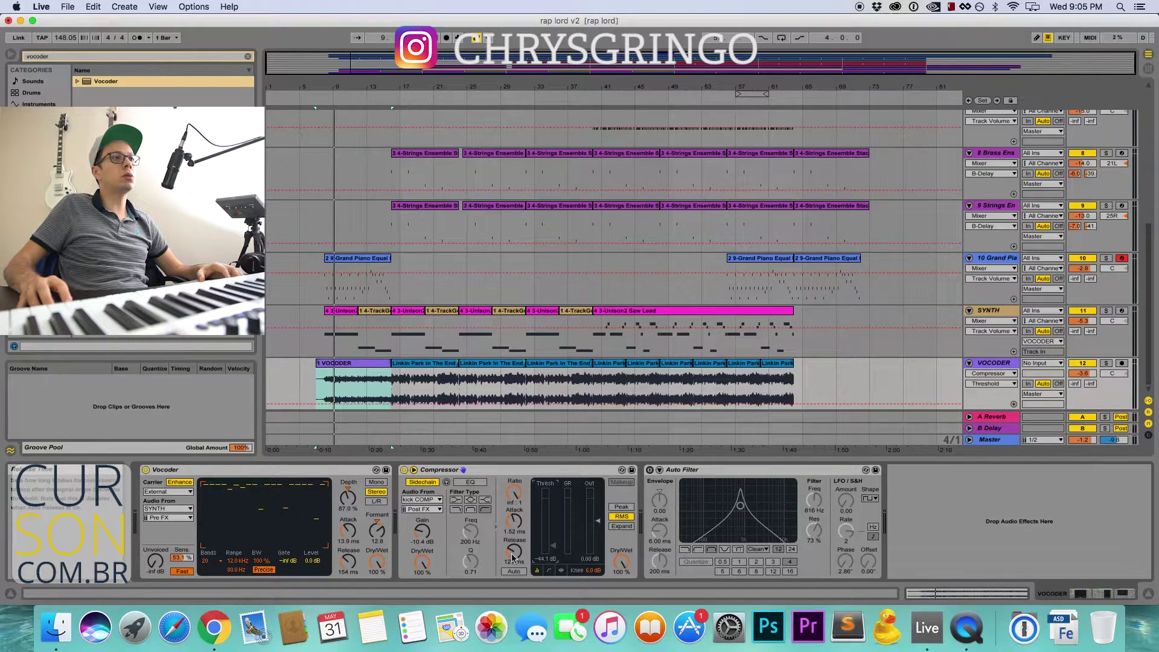
- Set the Compressor's ratio to inf : 1 and play the section from its start
drag(510, 498, 511, 476)
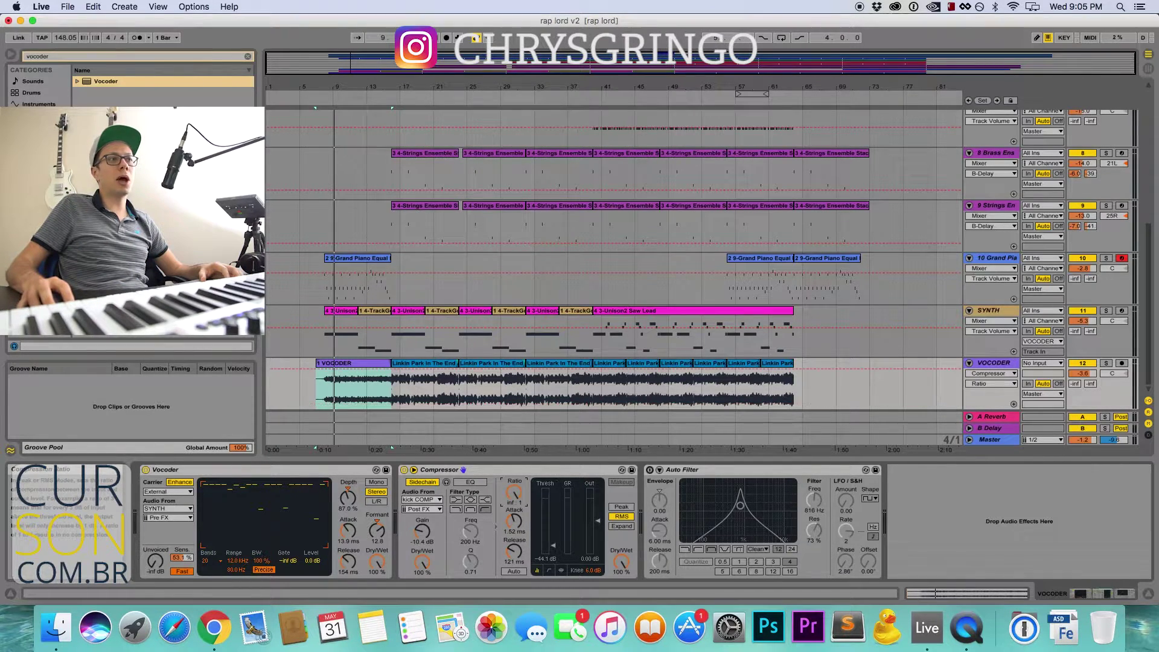
key(space)
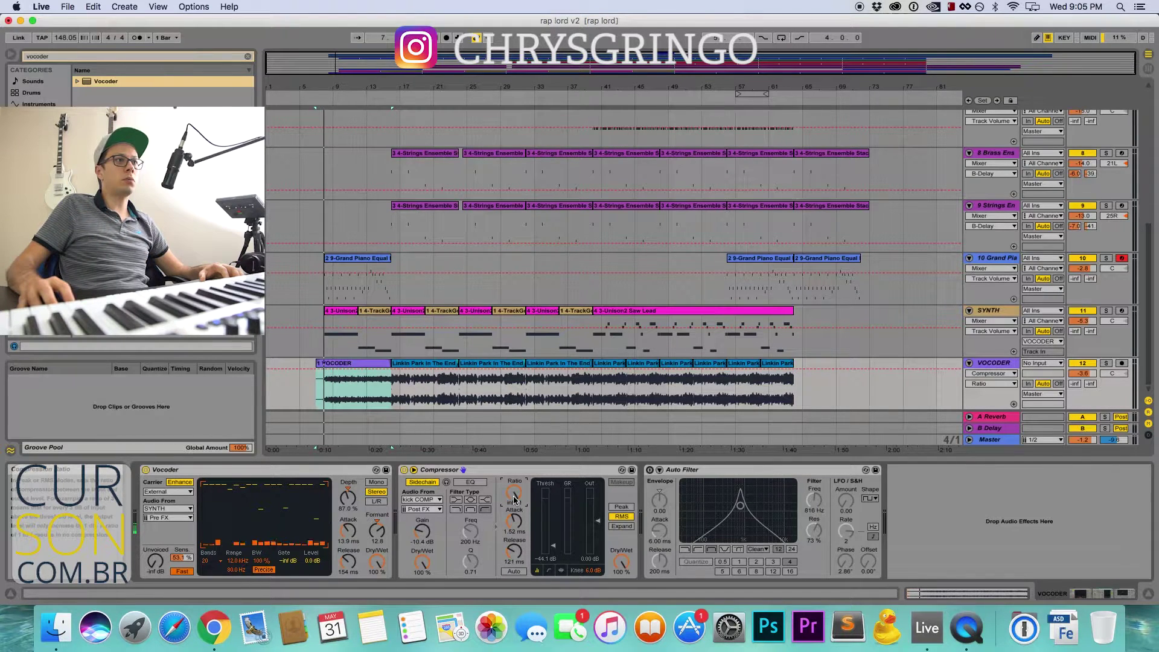
mouse_move(514, 498)
mouse_down()
mouse_move(514, 519)
mouse_move(514, 476)
mouse_up()
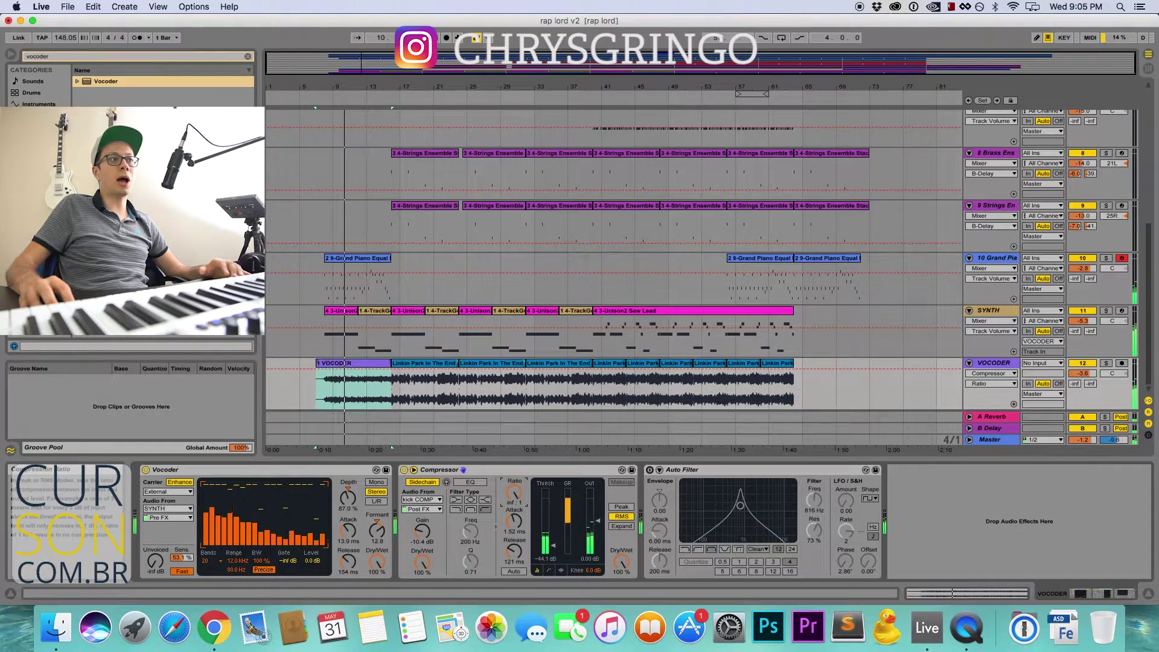
- Adjust the Compressor by ear during playback, setting the attack to 2.00 ms and the release to 37.4 ms
drag(514, 523, 515, 549)
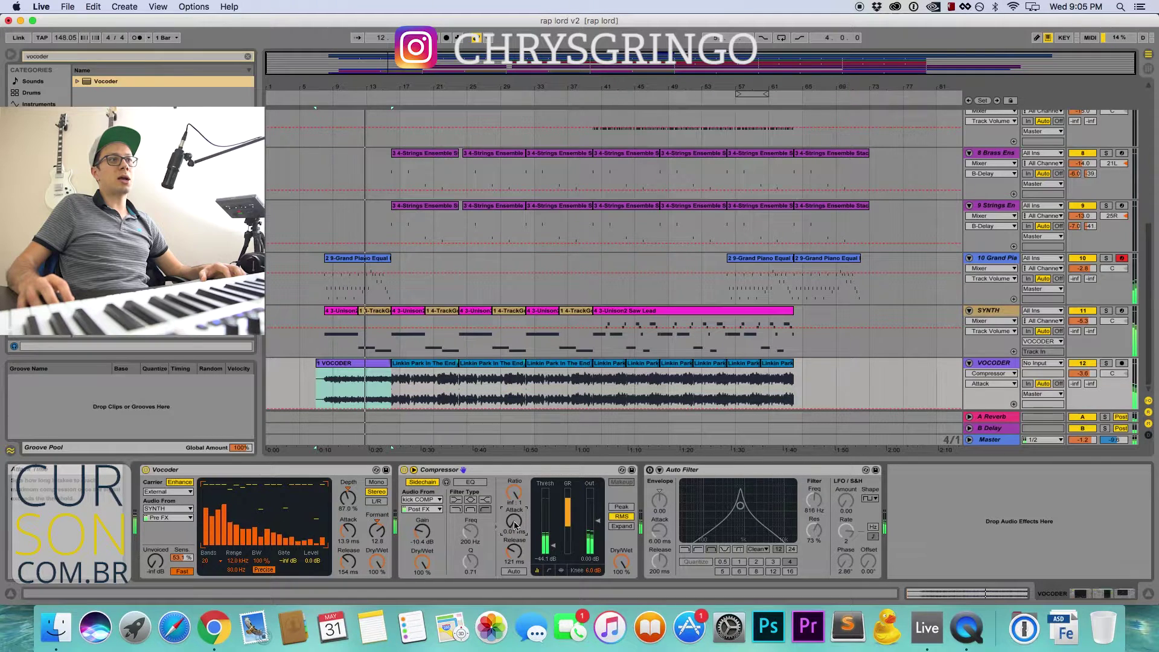
drag(514, 551, 513, 518)
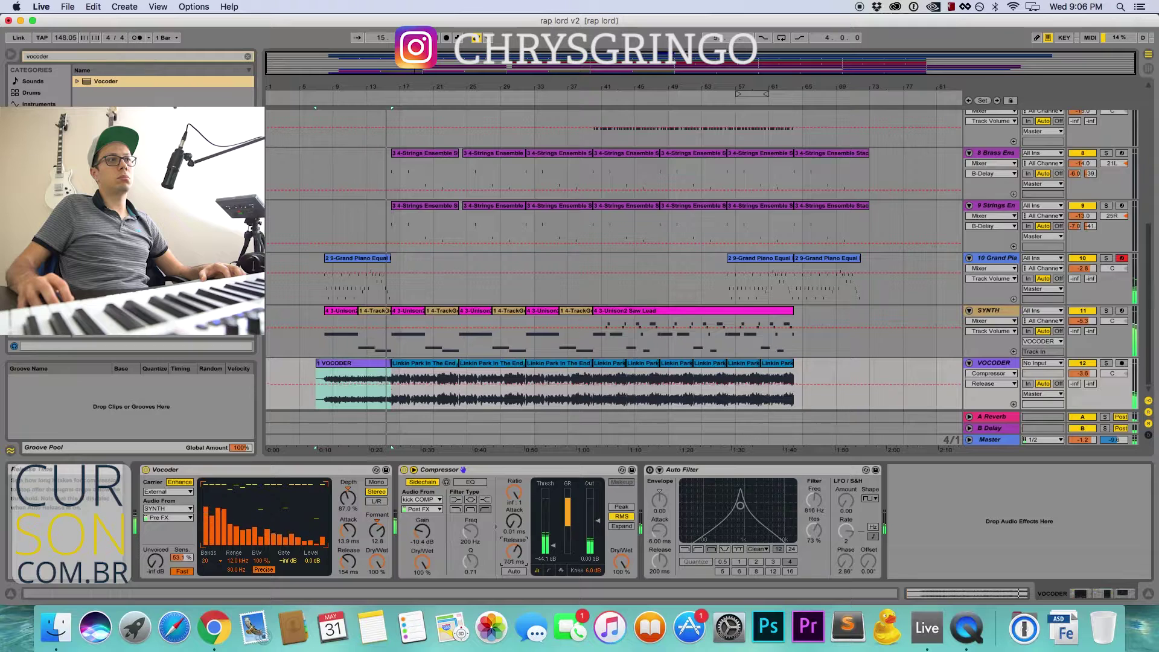
key(space)
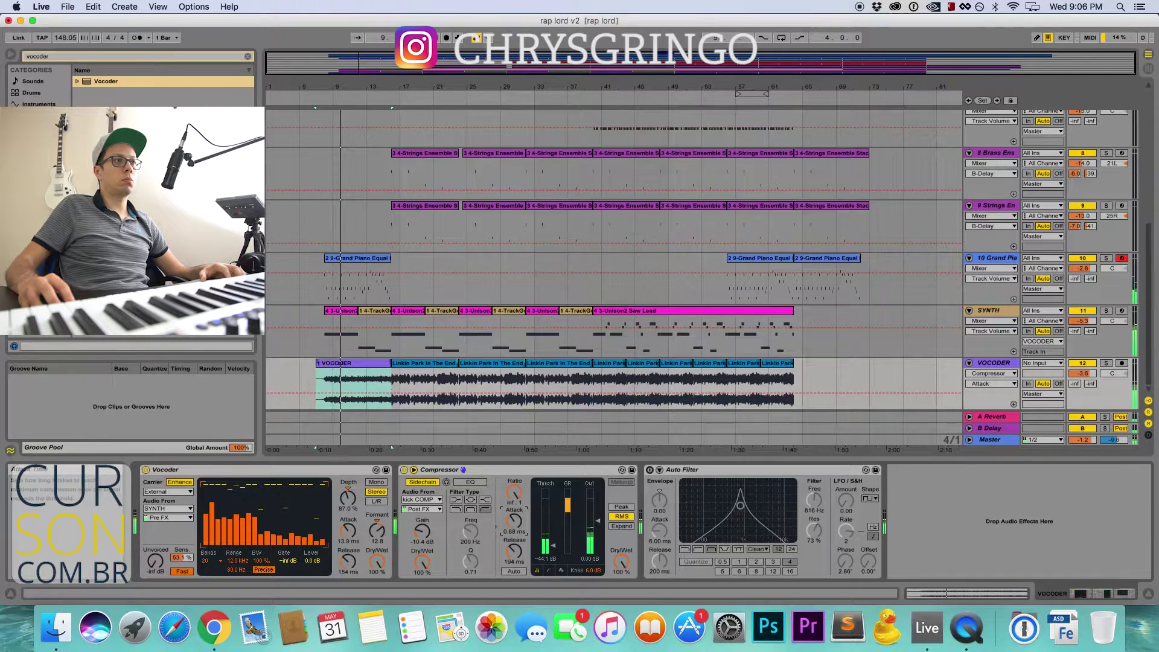
mouse_move(516, 551)
mouse_down()
mouse_move(517, 537)
mouse_move(514, 564)
mouse_move(519, 555)
mouse_up()
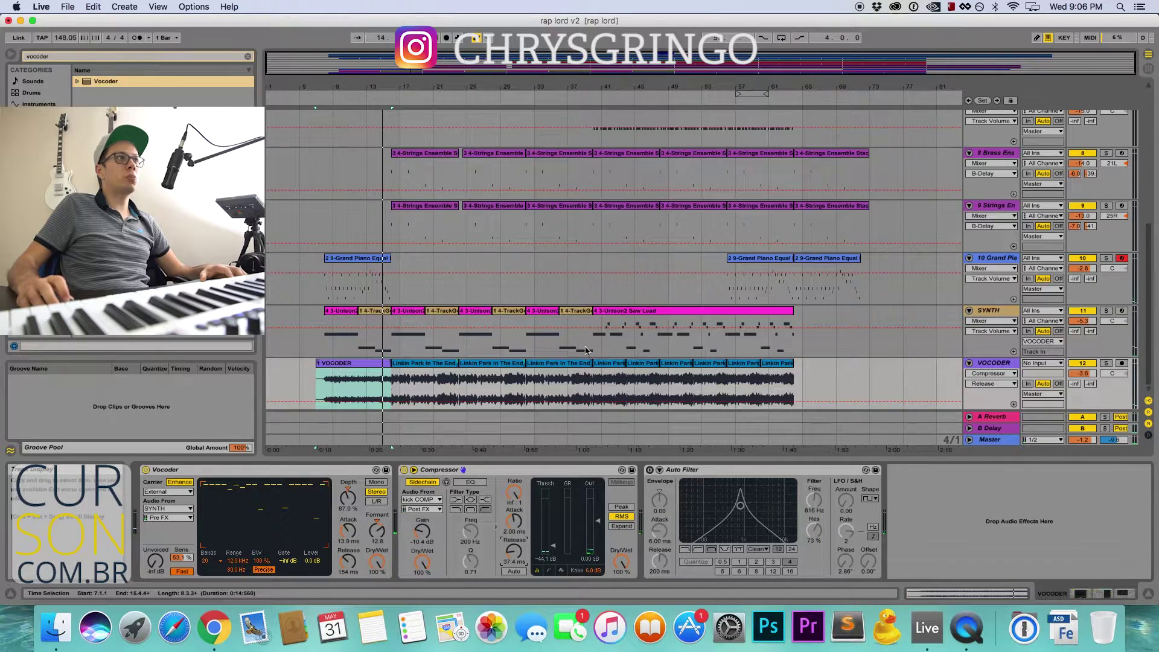
- Solo the REF track and listen to the reference vocal from the start of the section
scroll(584, 349, up, 2)
scroll(585, 349, down, 5)
scroll(584, 348, up, 4)
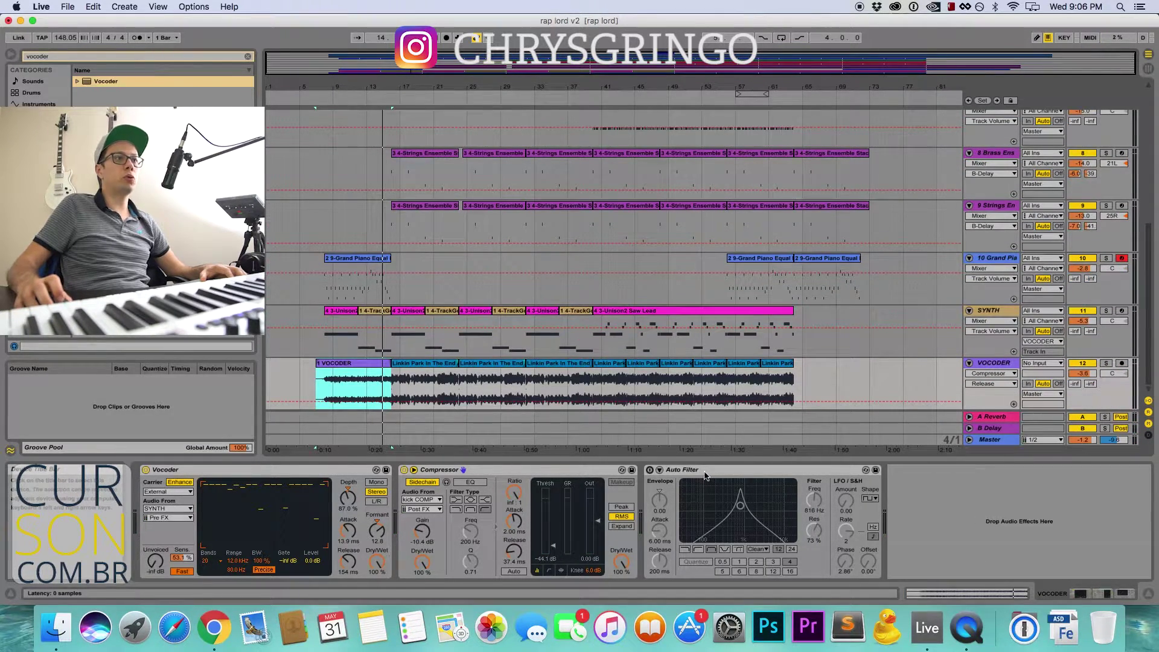
scroll(610, 338, up, 6)
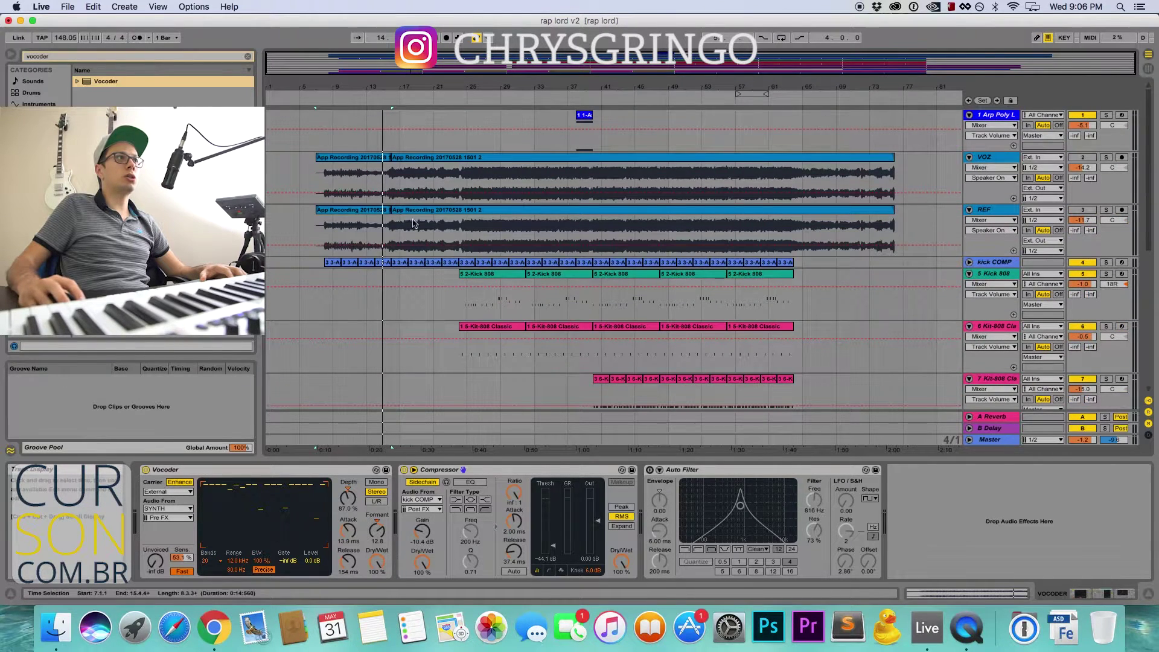
click(1104, 209)
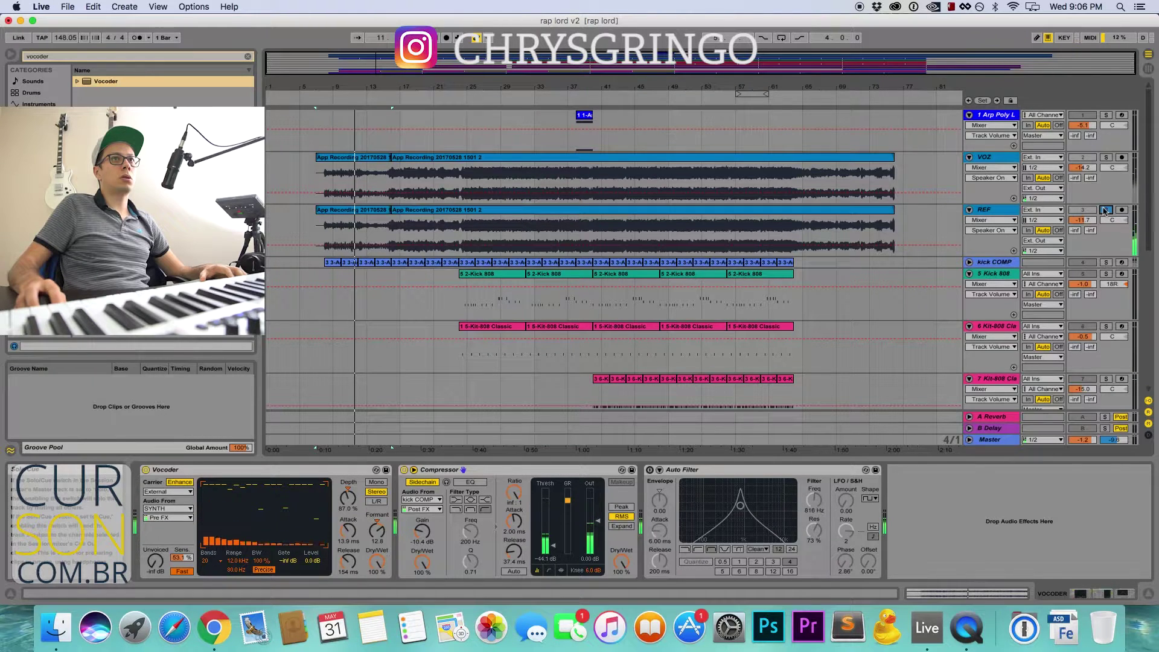
- Solo the VOCODER track, play it from the section start and turn on its Auto Filter
scroll(1103, 211, down, 5)
scroll(1103, 212, down, 3)
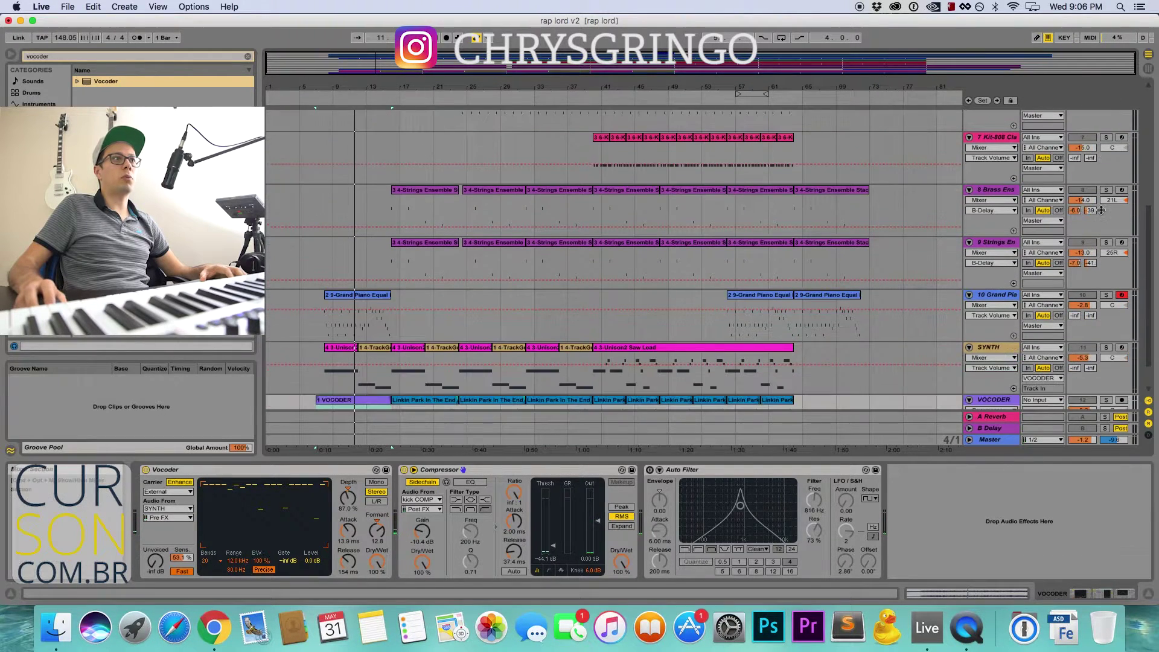
click(1107, 362)
key(space)
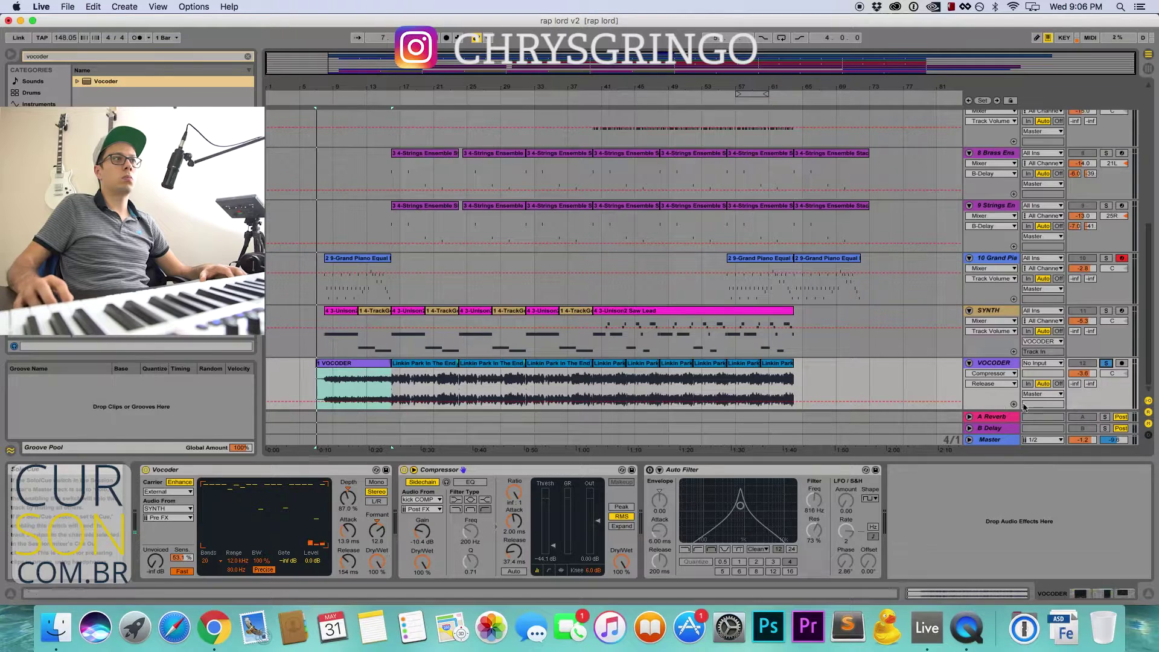
click(649, 470)
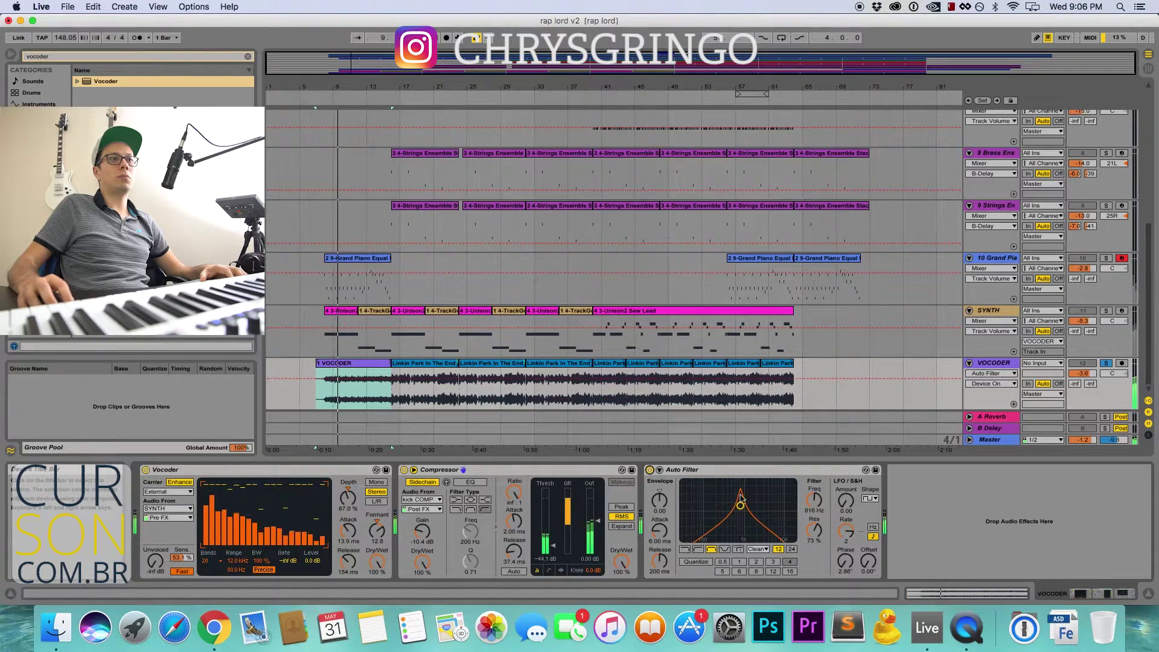
- Clear the browser search and play the first REF clip while watching the track's Spectrum display
scroll(932, 362, up, 10)
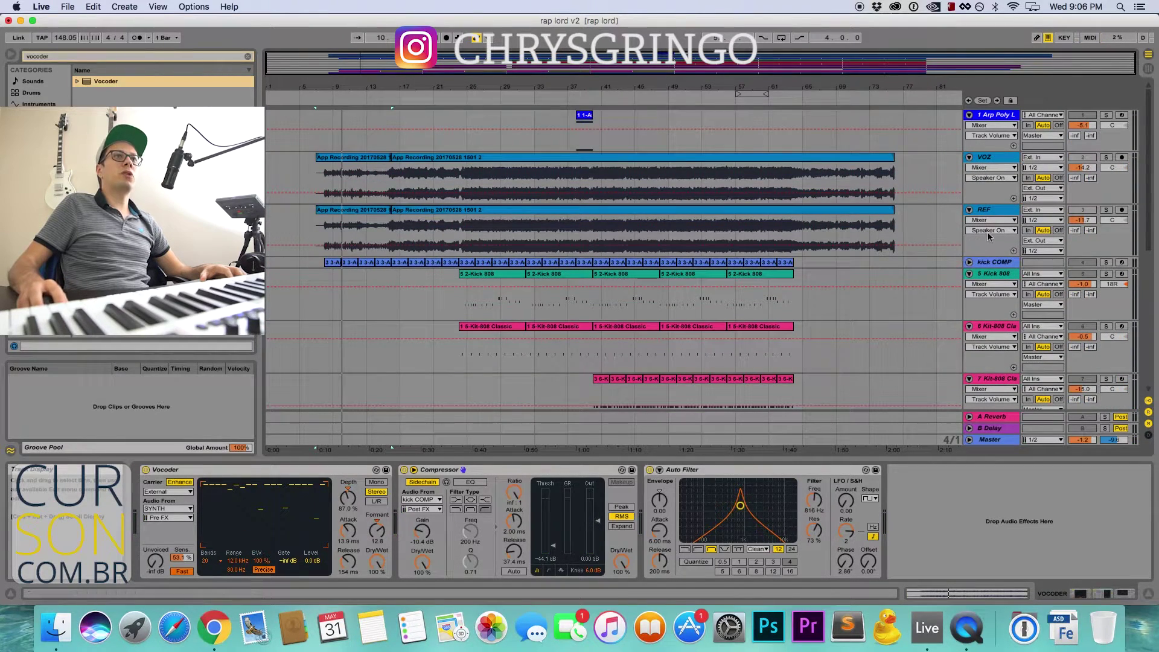
click(992, 210)
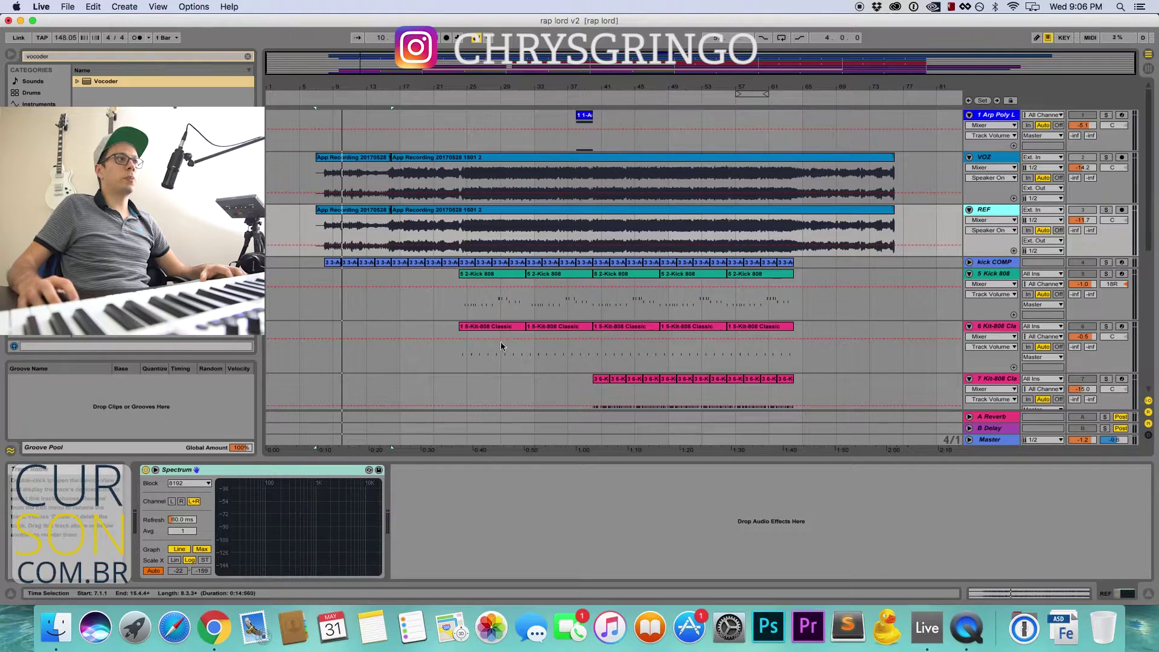
click(120, 55)
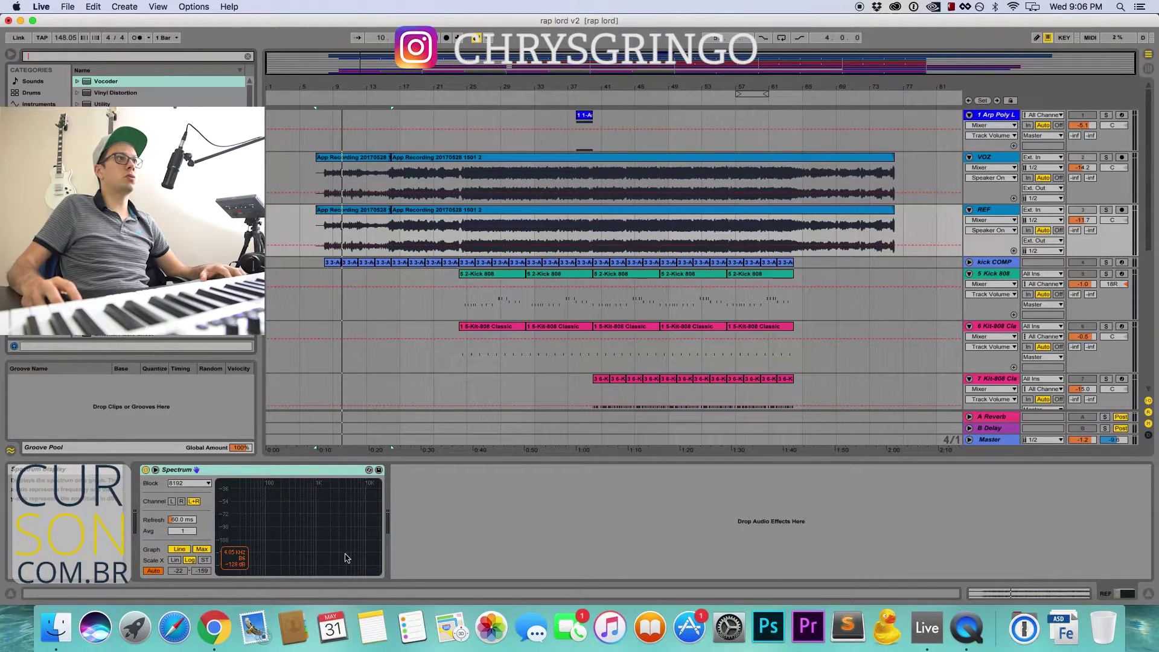
click(353, 210)
key(space)
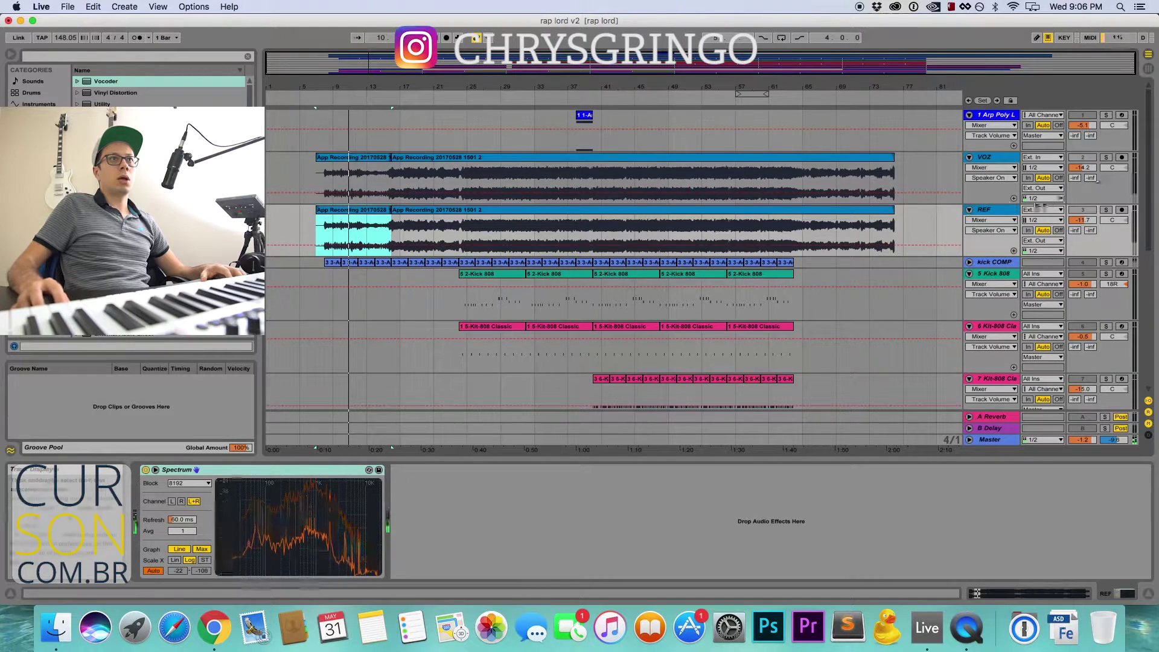
- Play the soloed VOCODER track and set its Auto Filter frequency to 842 Hz
scroll(985, 220, down, 10)
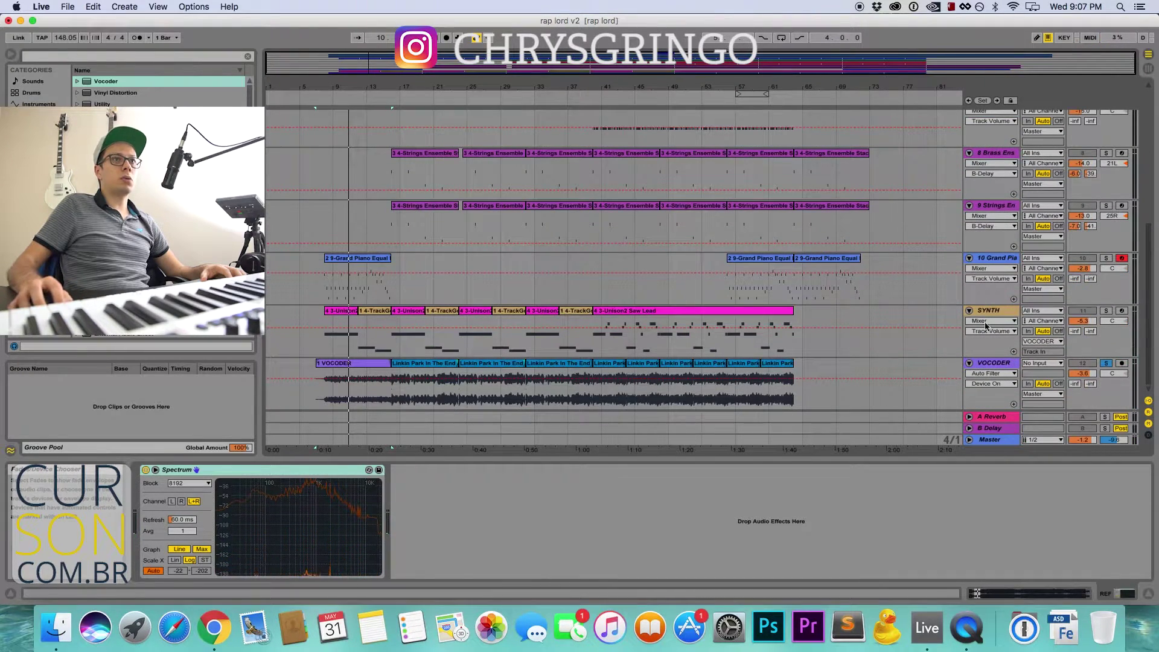
click(985, 365)
key(space)
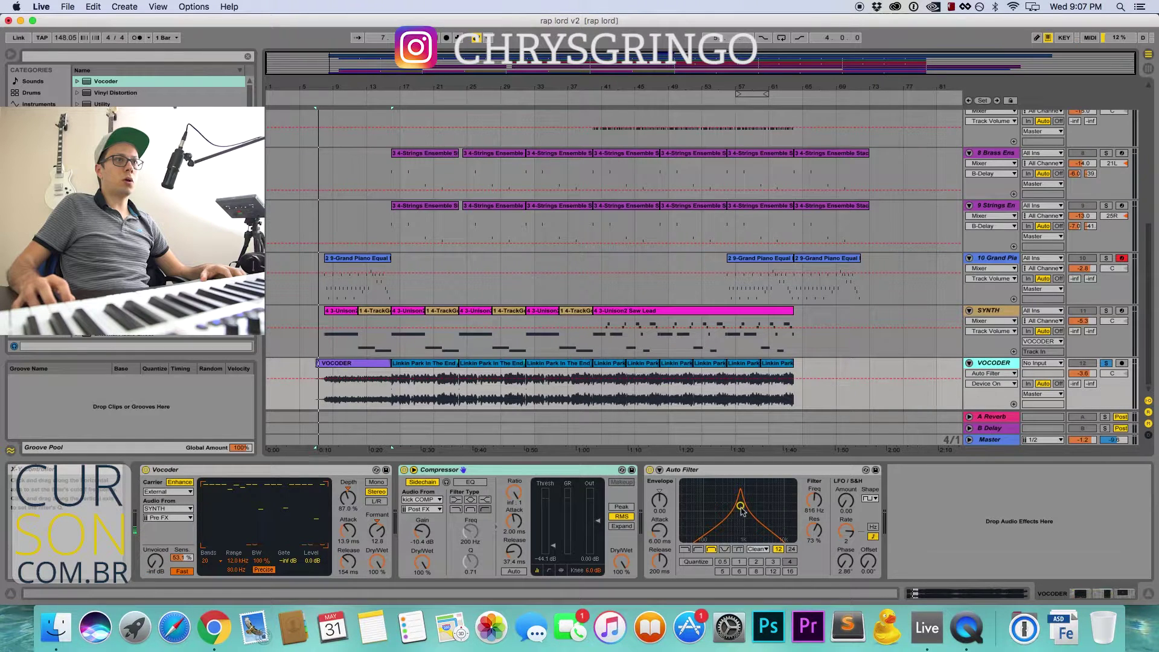
mouse_move(820, 503)
mouse_down()
mouse_move(820, 512)
mouse_move(820, 503)
mouse_up()
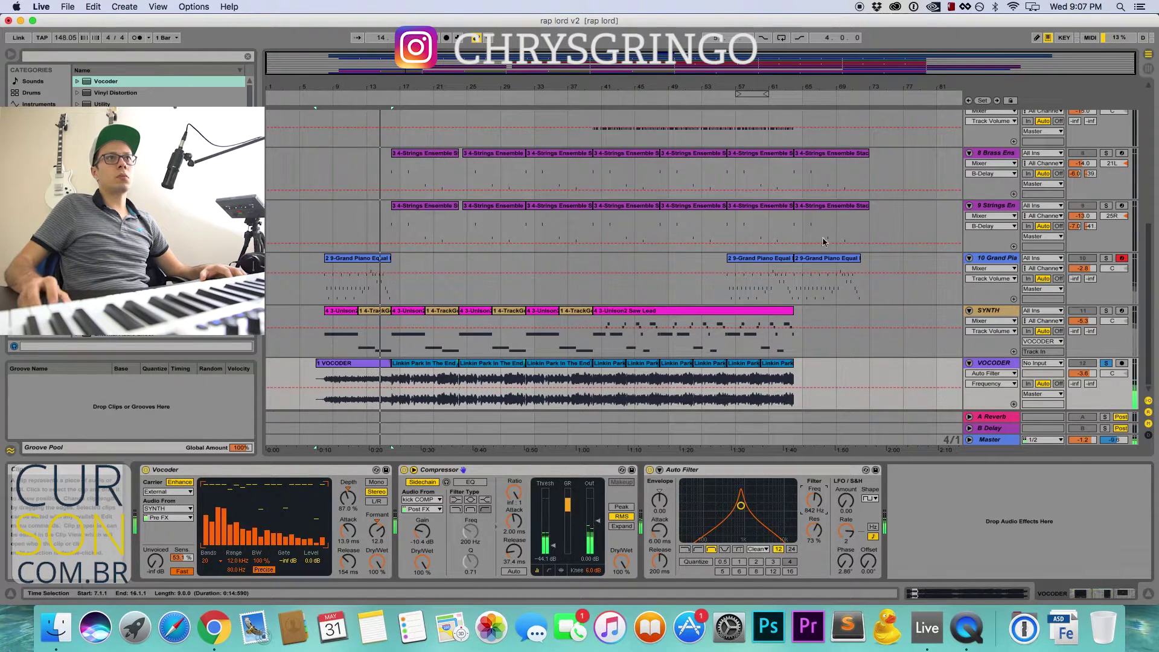
- Compare the two vocals by soloing the REF track during playback, and then soloing the VOCODER track
scroll(721, 261, up, 10)
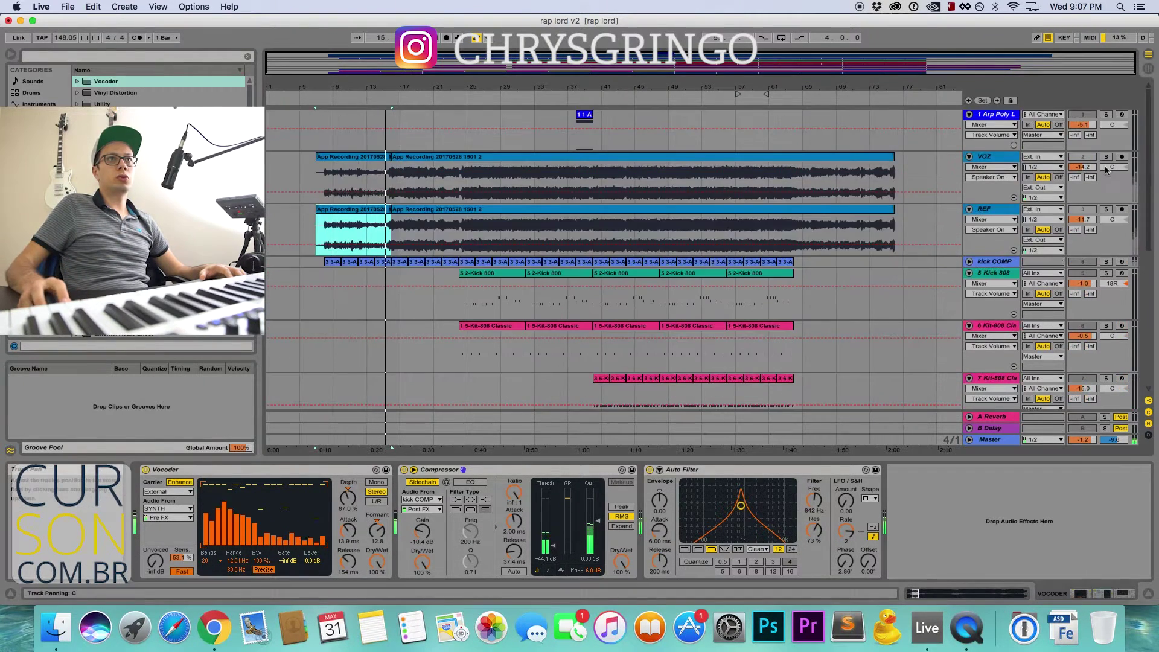
click(1105, 209)
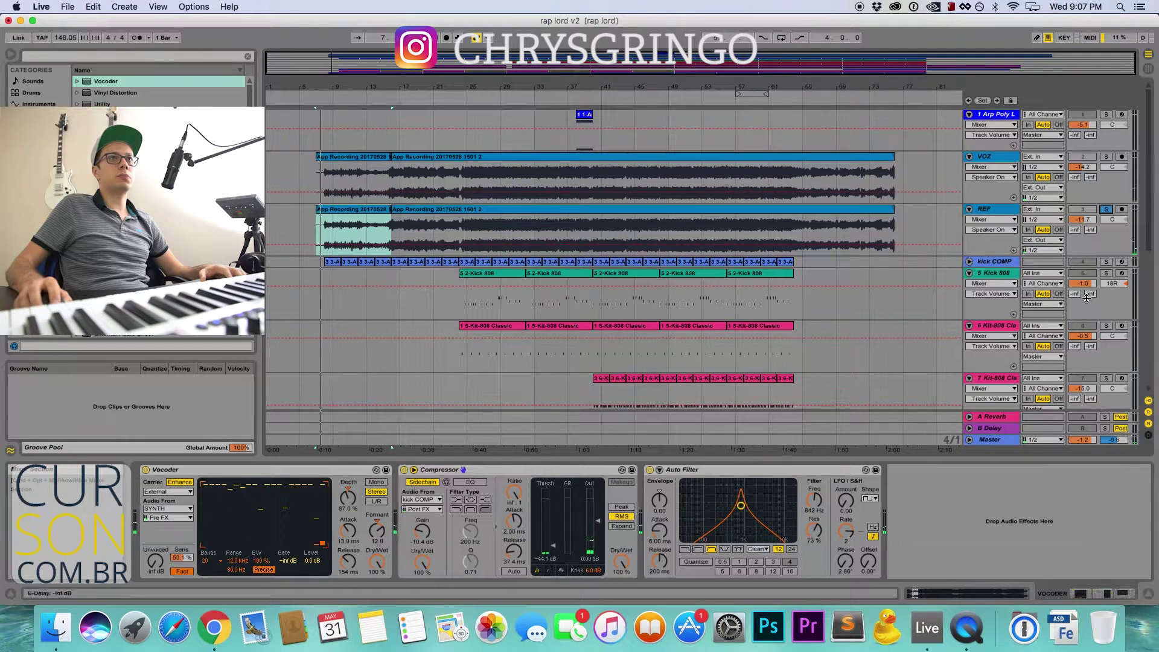
scroll(1088, 300, down, 10)
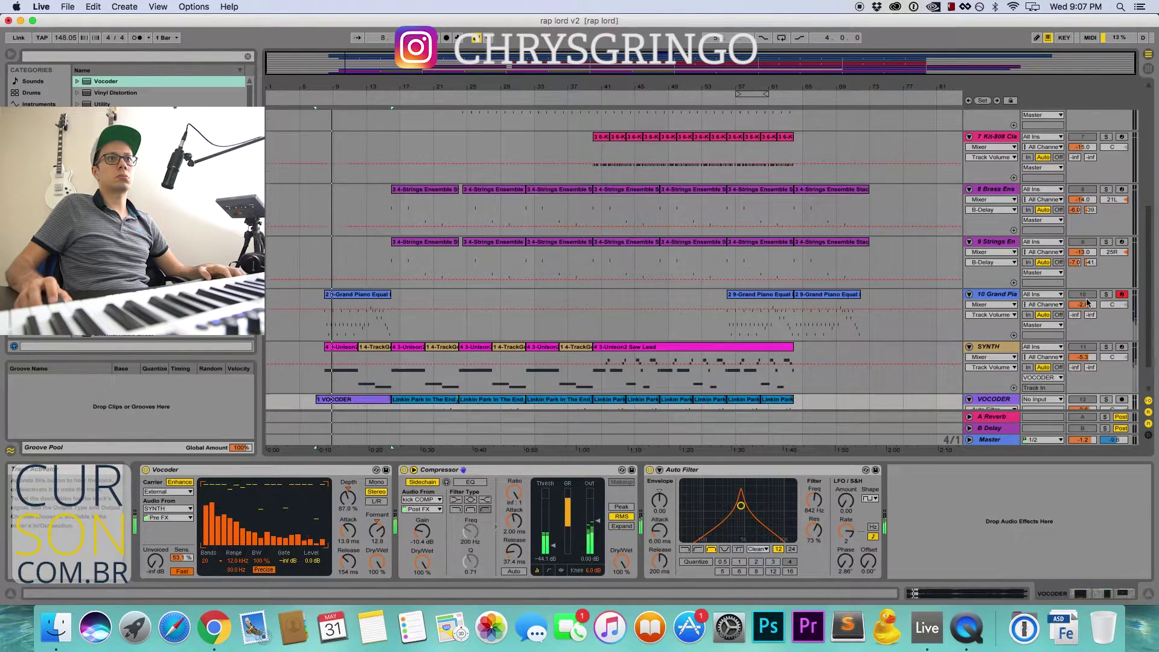
scroll(1088, 300, down, 1)
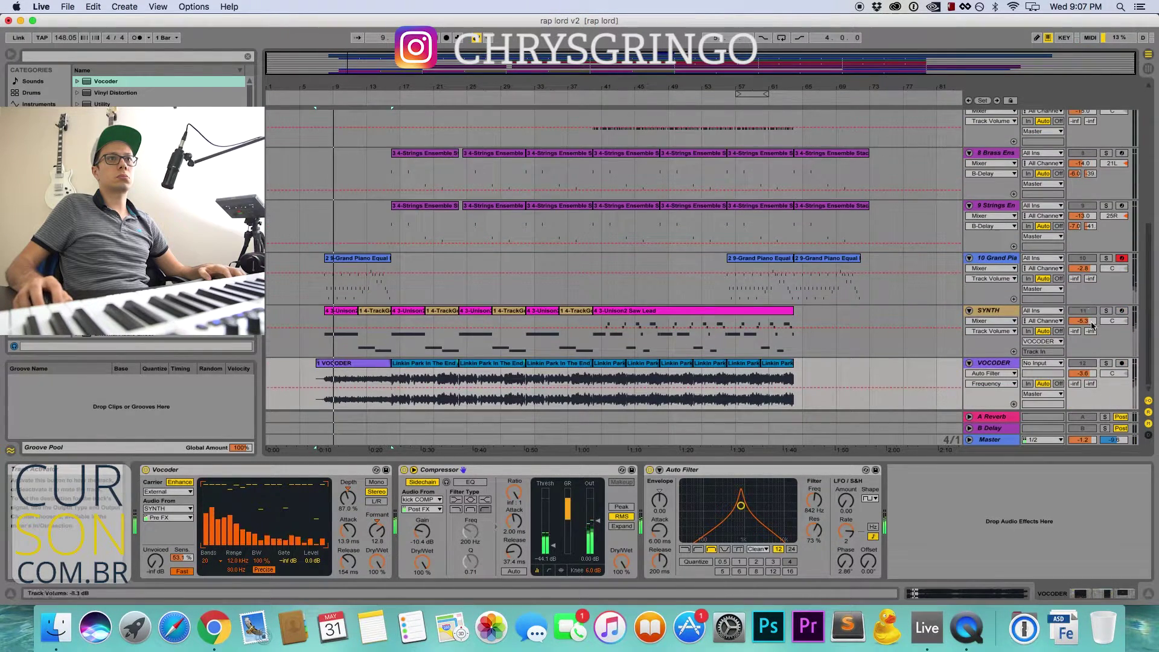
click(1106, 364)
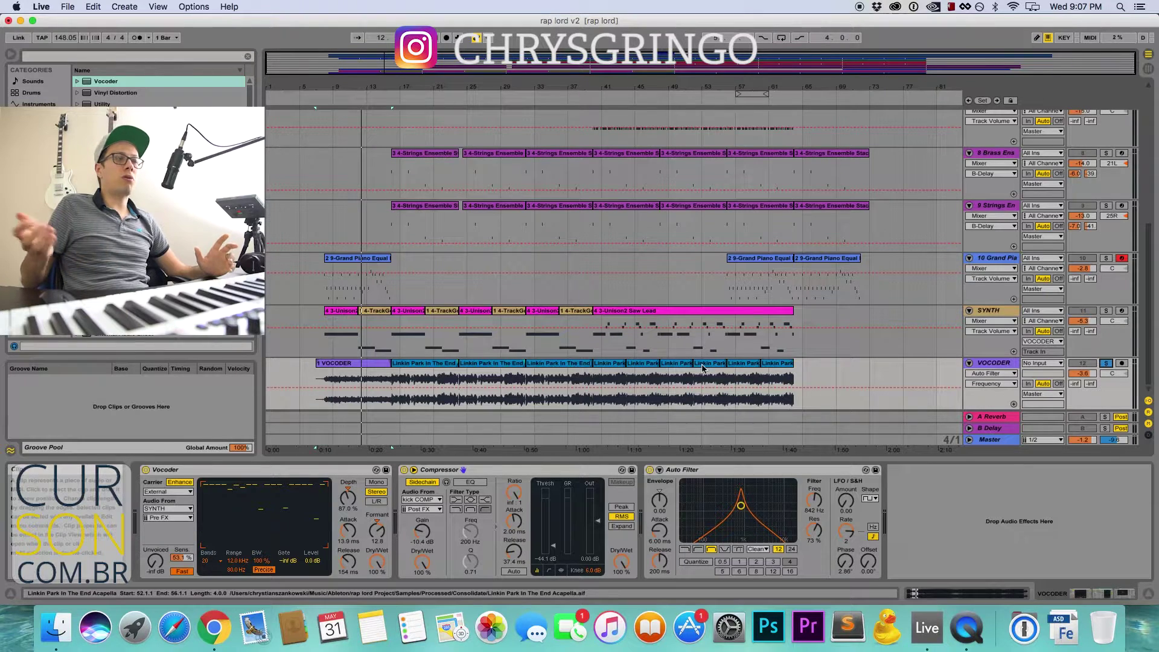
- Play the full mix from bar 16, and then solo the REF track and replay the section for comparison
click(421, 363)
click(393, 400)
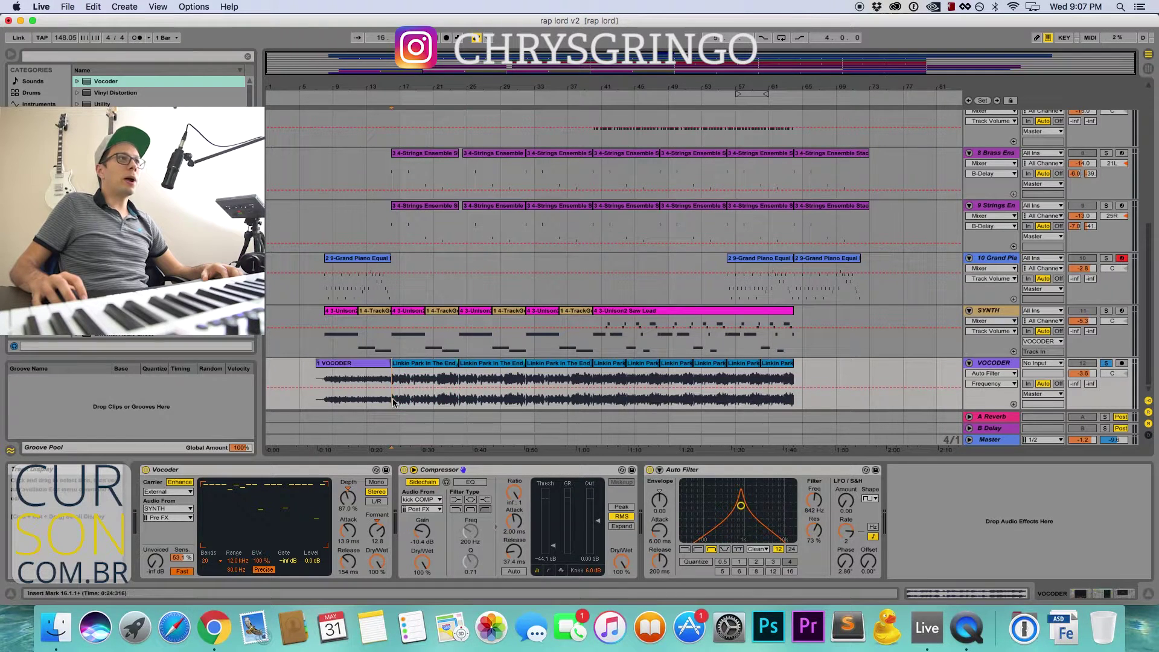
key(space)
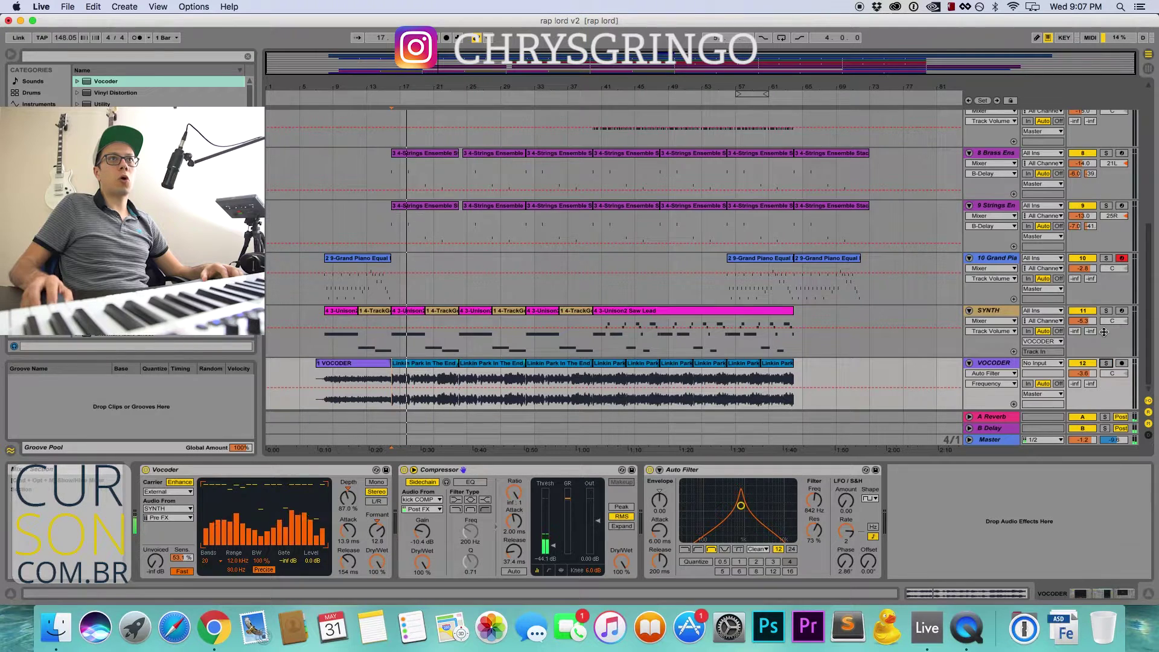
scroll(1105, 272, up, 5)
scroll(1119, 179, up, 2)
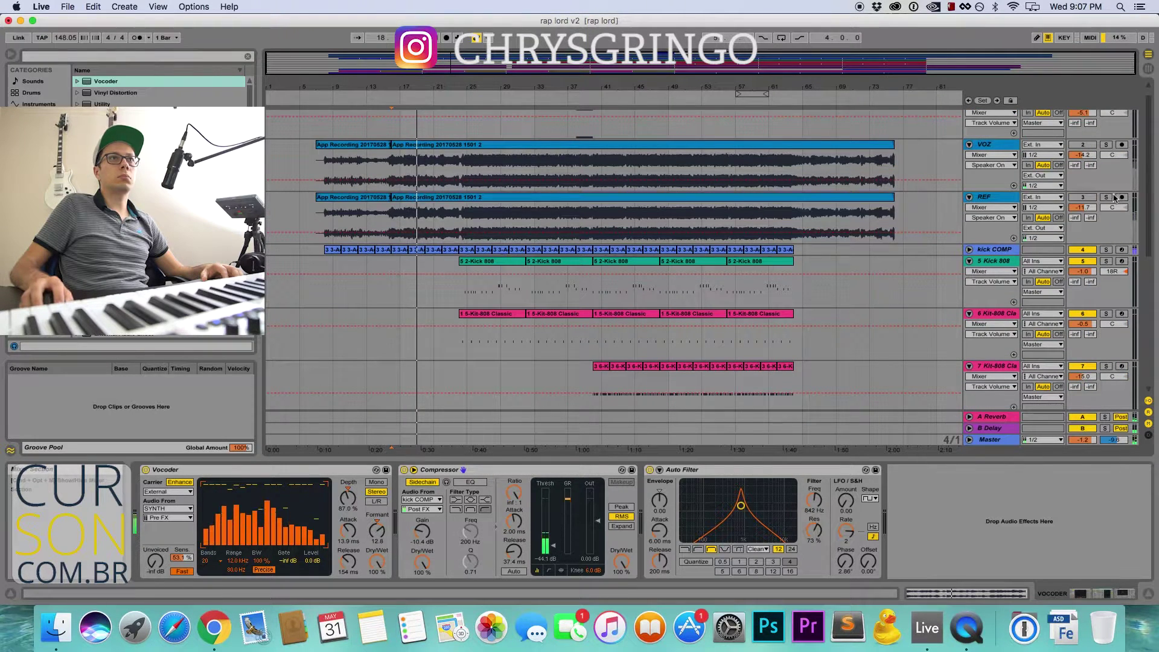
click(1105, 196)
key(space)
key(space)
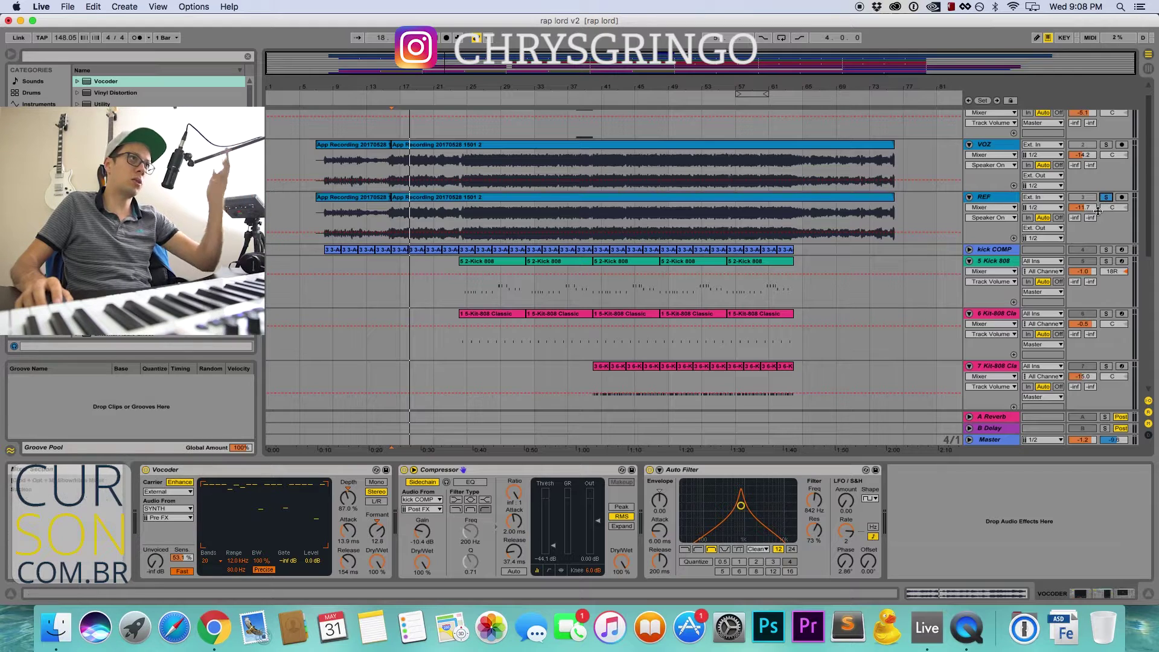
- Play the soloed REF track from bar 21 and replay the same short passage
scroll(434, 207, down, 10)
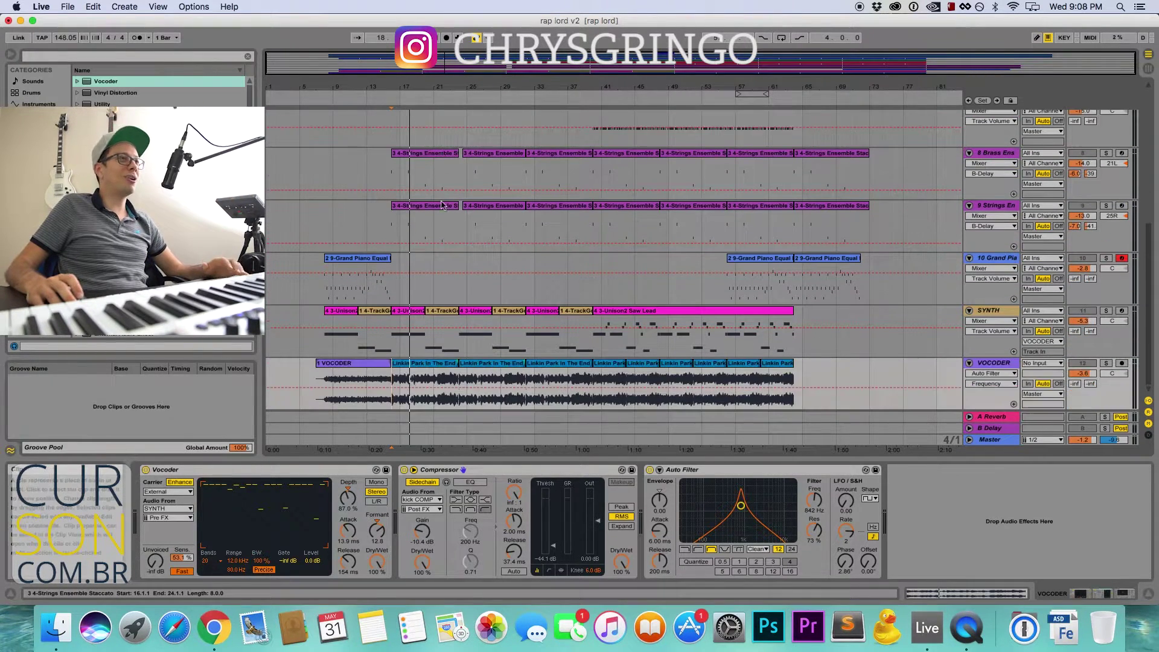
click(441, 366)
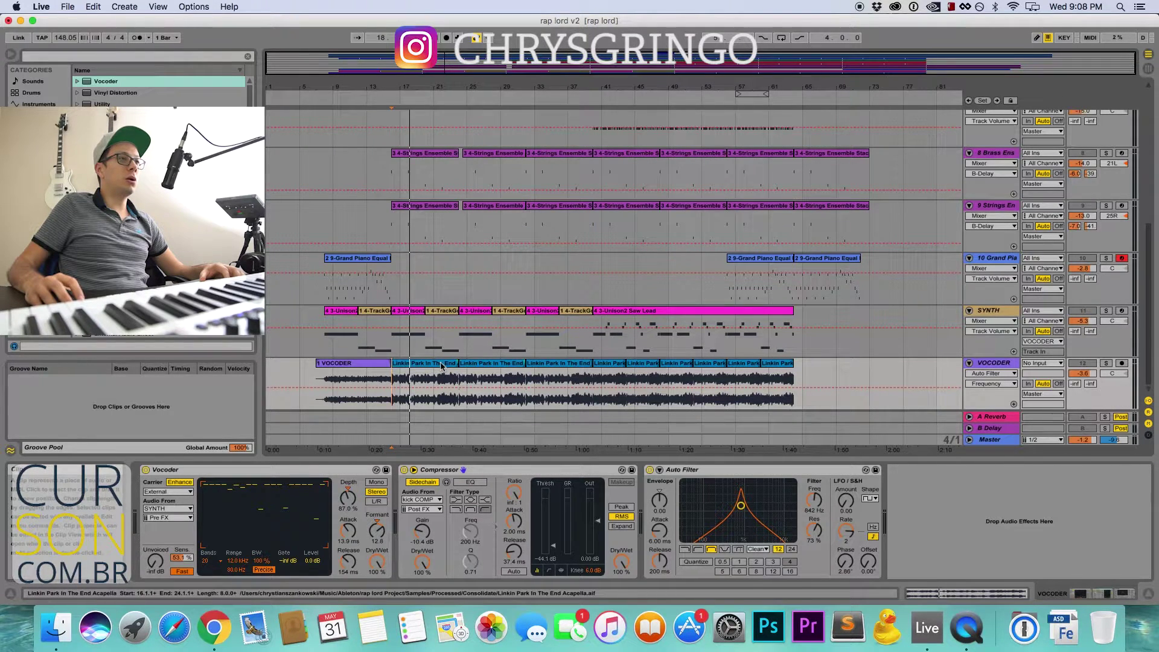
click(441, 365)
click(430, 379)
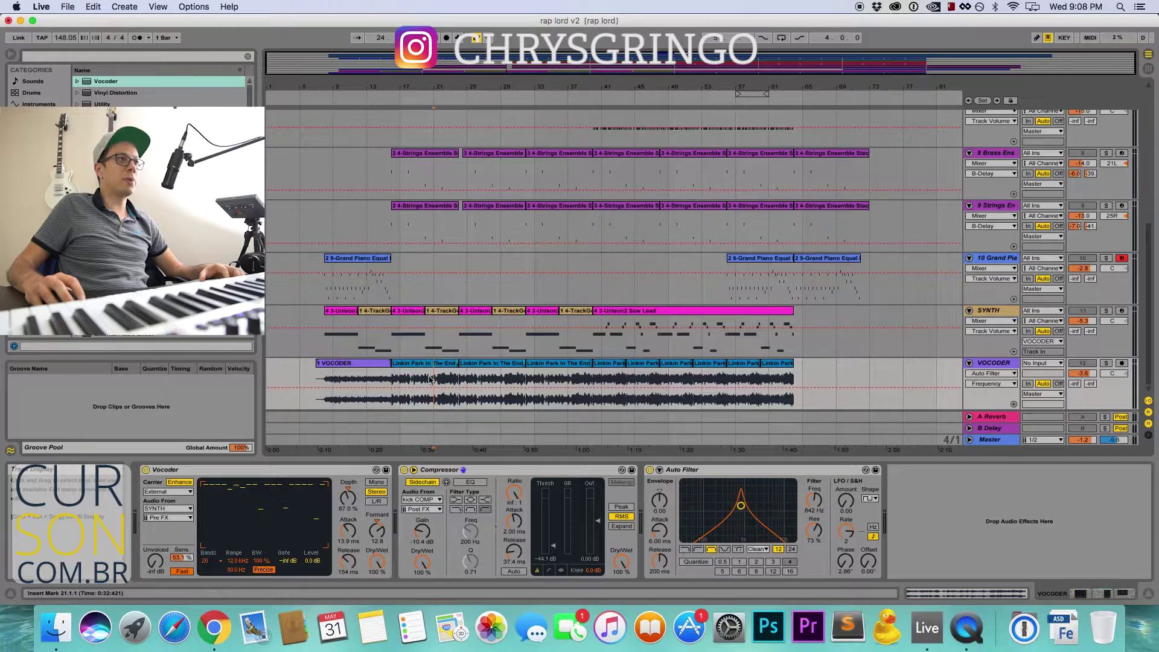
key(space)
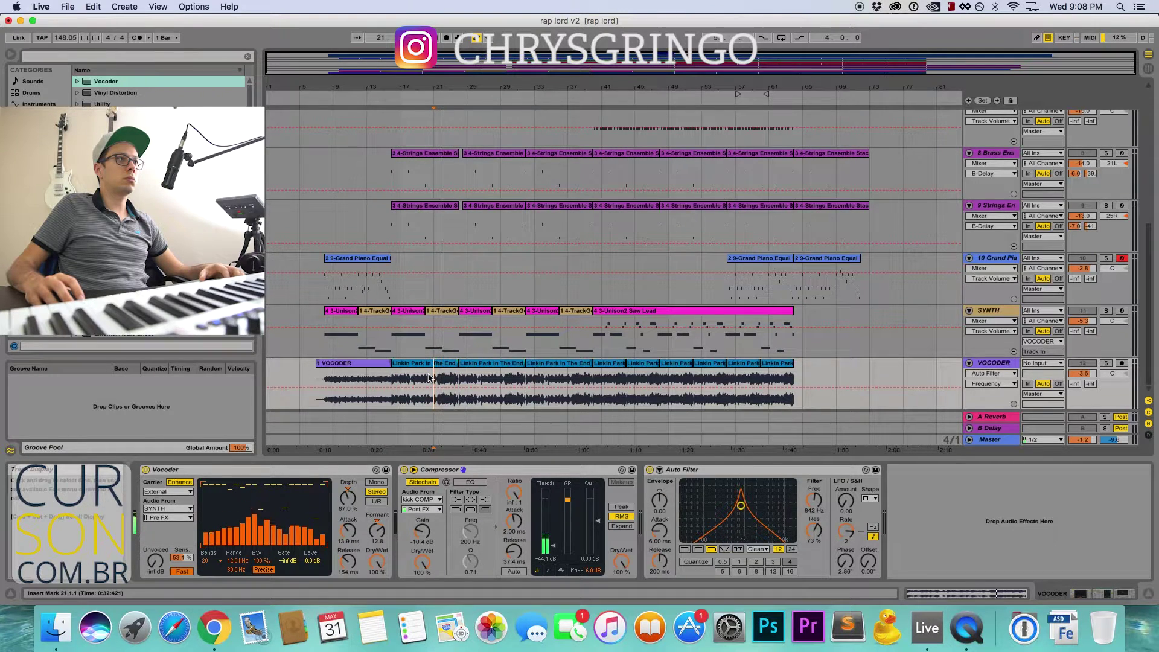
key(space)
key(space)
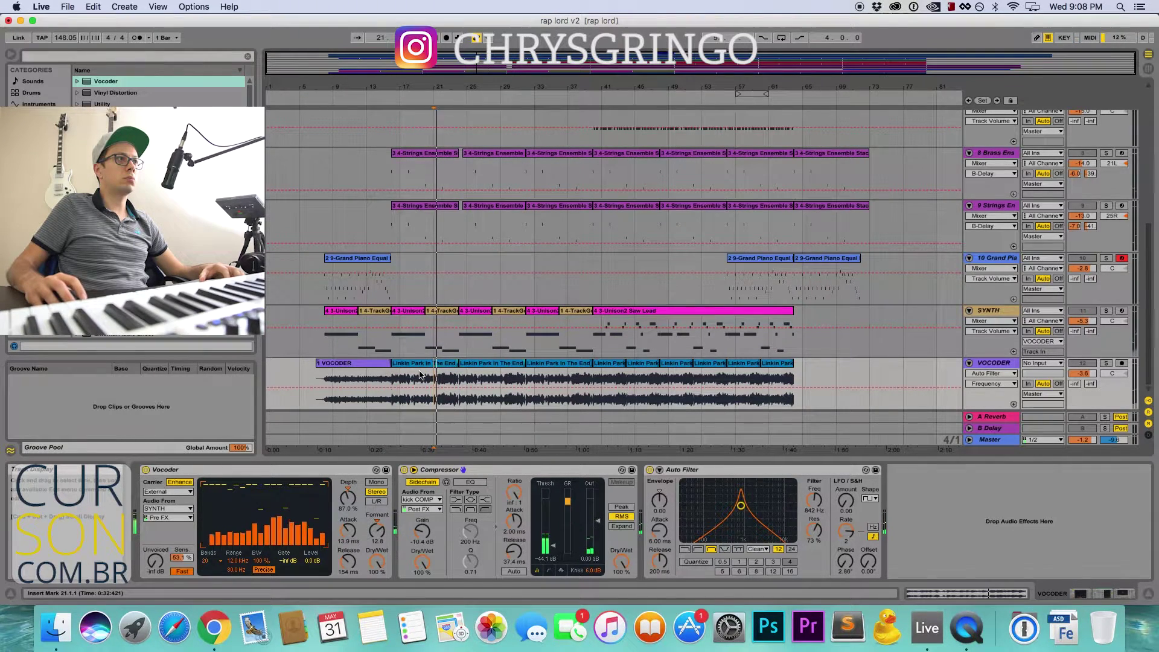
key(space)
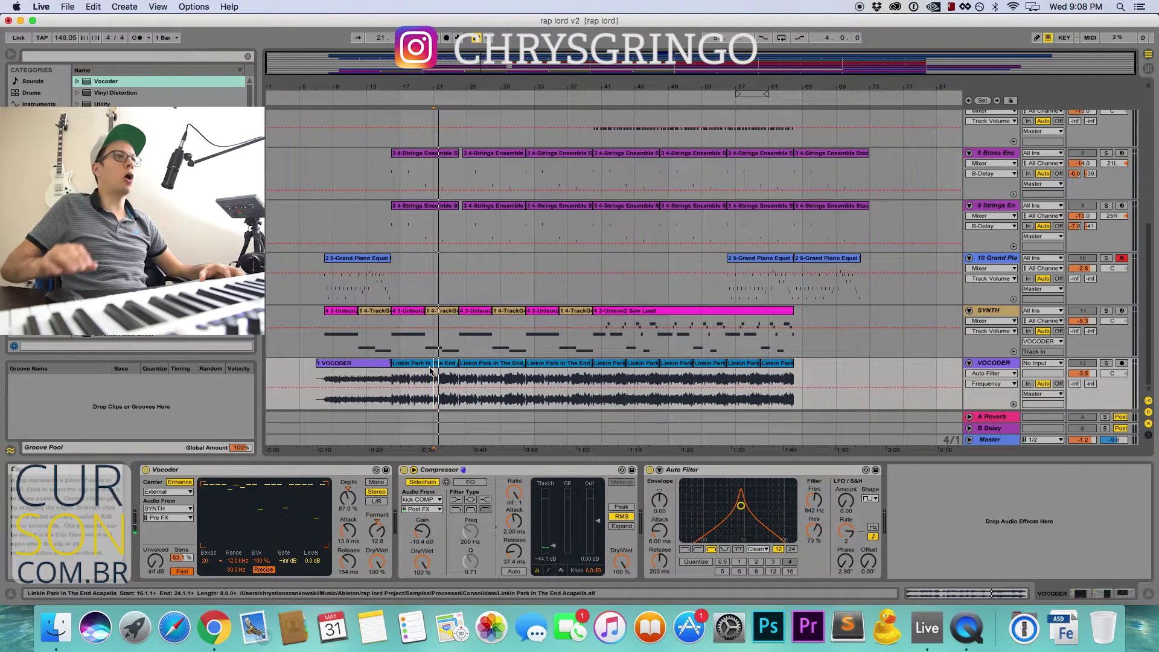
- Turn off the VOCODER track's Vocoder, Compressor and Auto Filter and listen to its bar 16 clip soloed without effects
click(398, 364)
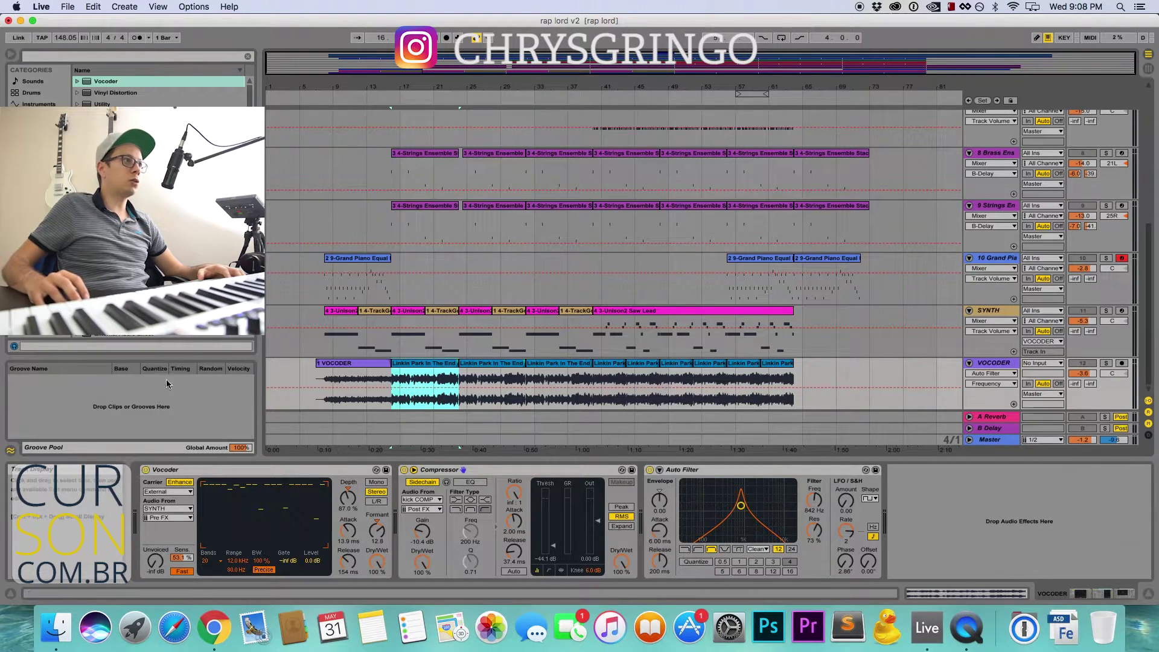
click(145, 470)
click(404, 470)
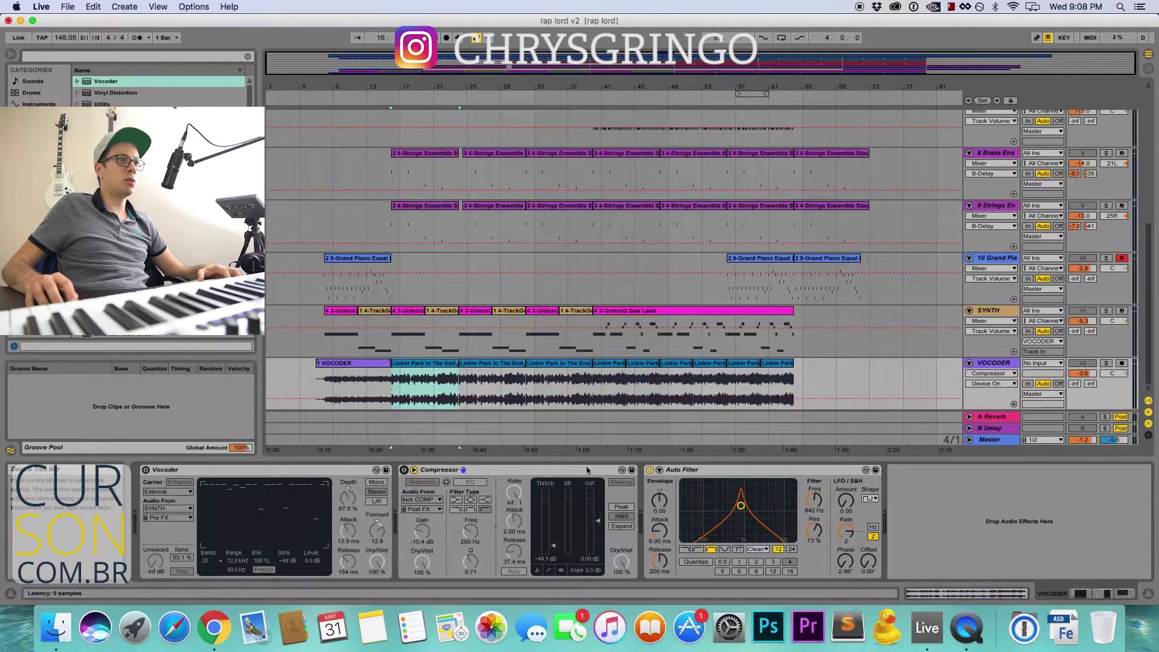
click(650, 471)
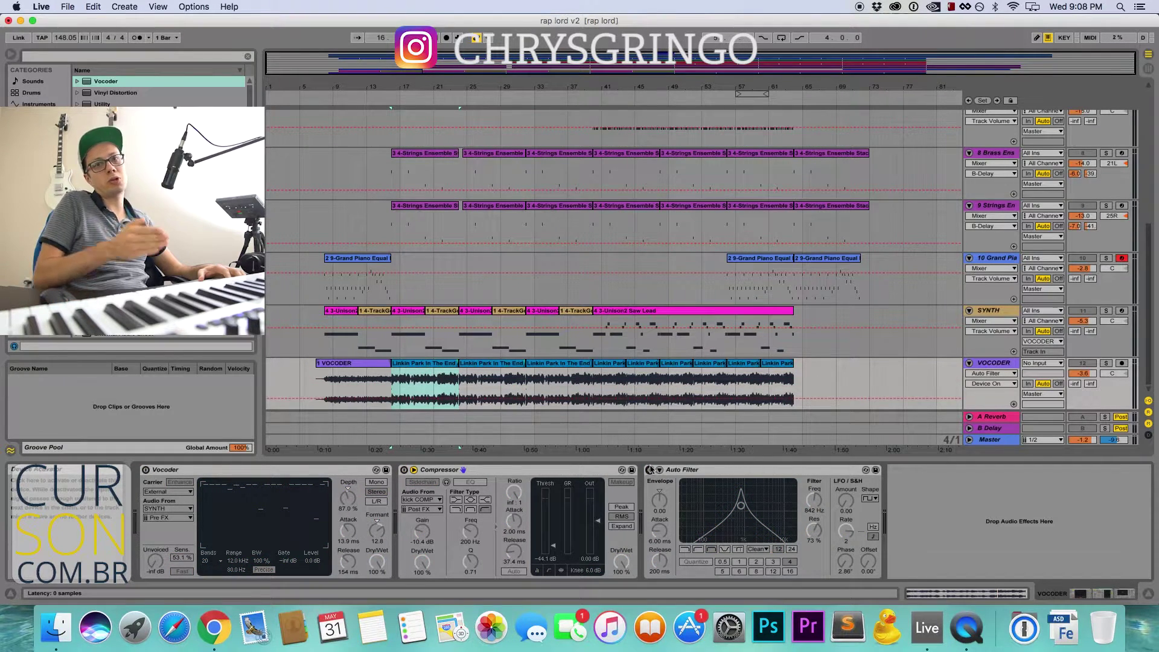
key(space)
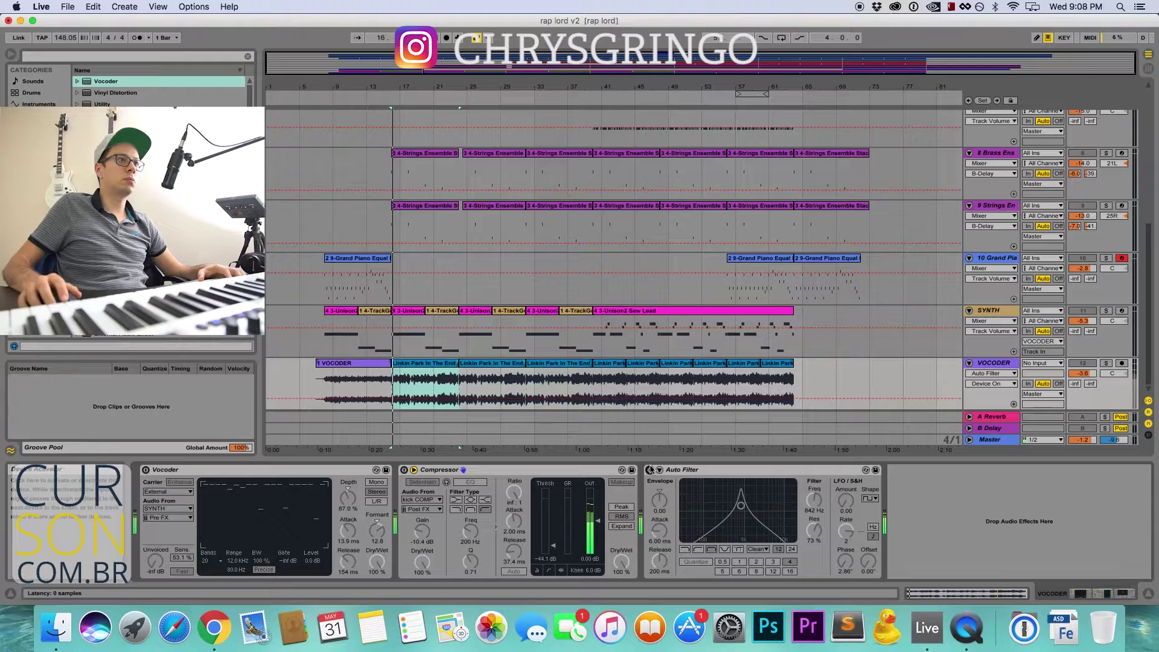
click(1107, 364)
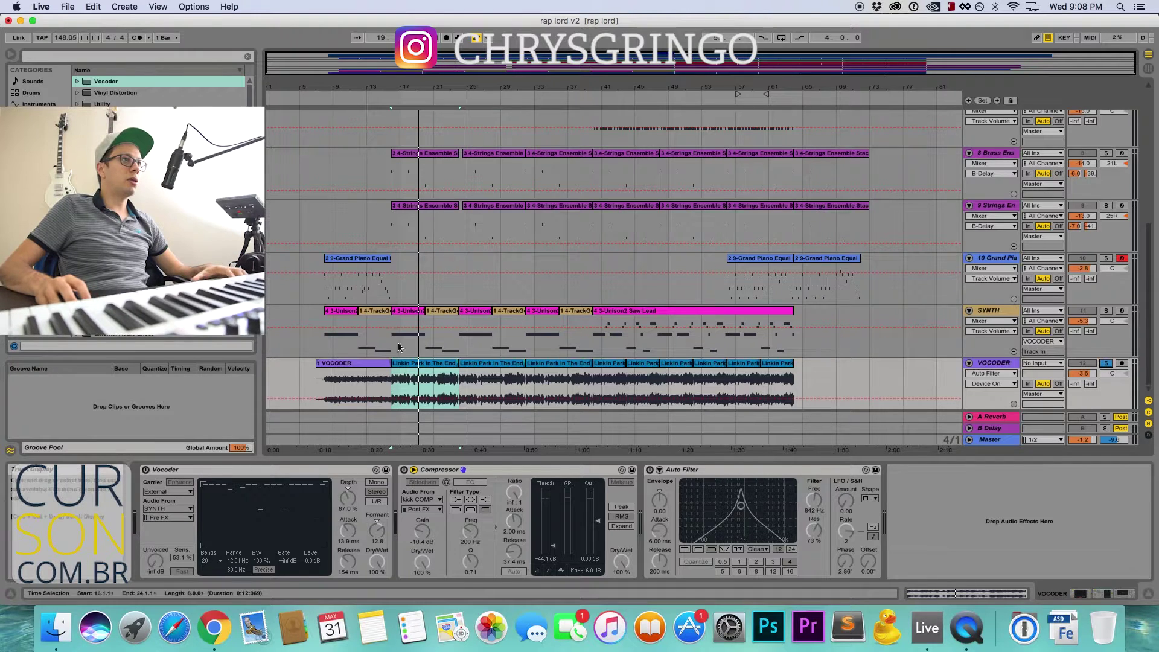
- Turn the VOCODER track's Vocoder, Compressor and Auto Filter back on and replay its bar 16 clip
click(437, 362)
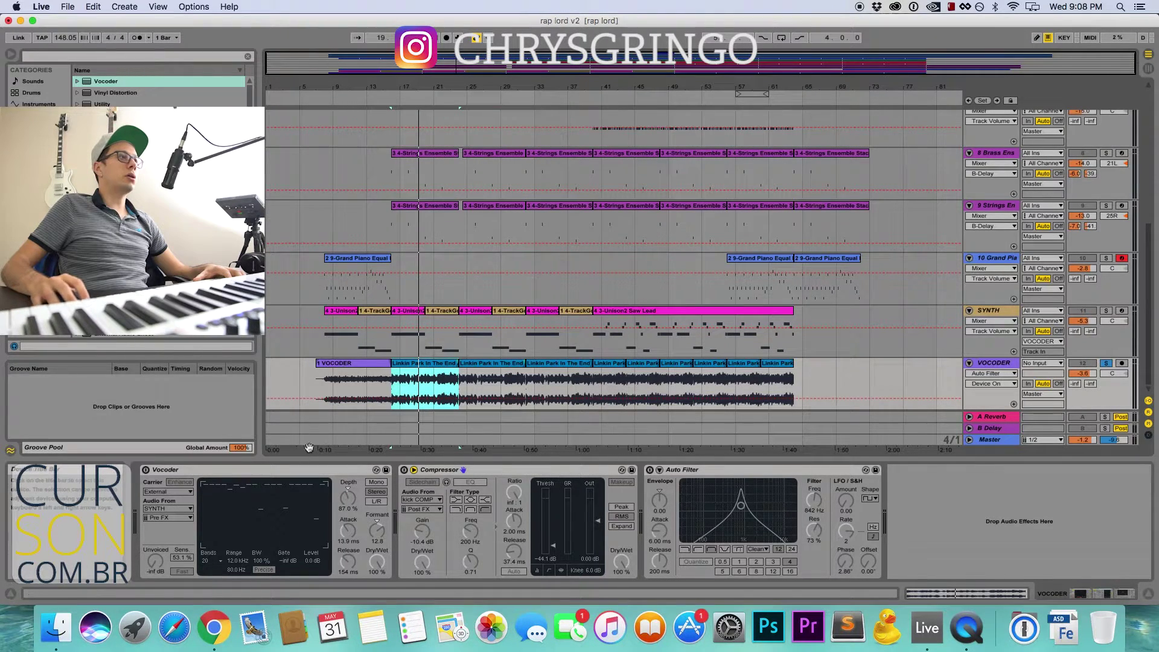
click(154, 468)
click(446, 472)
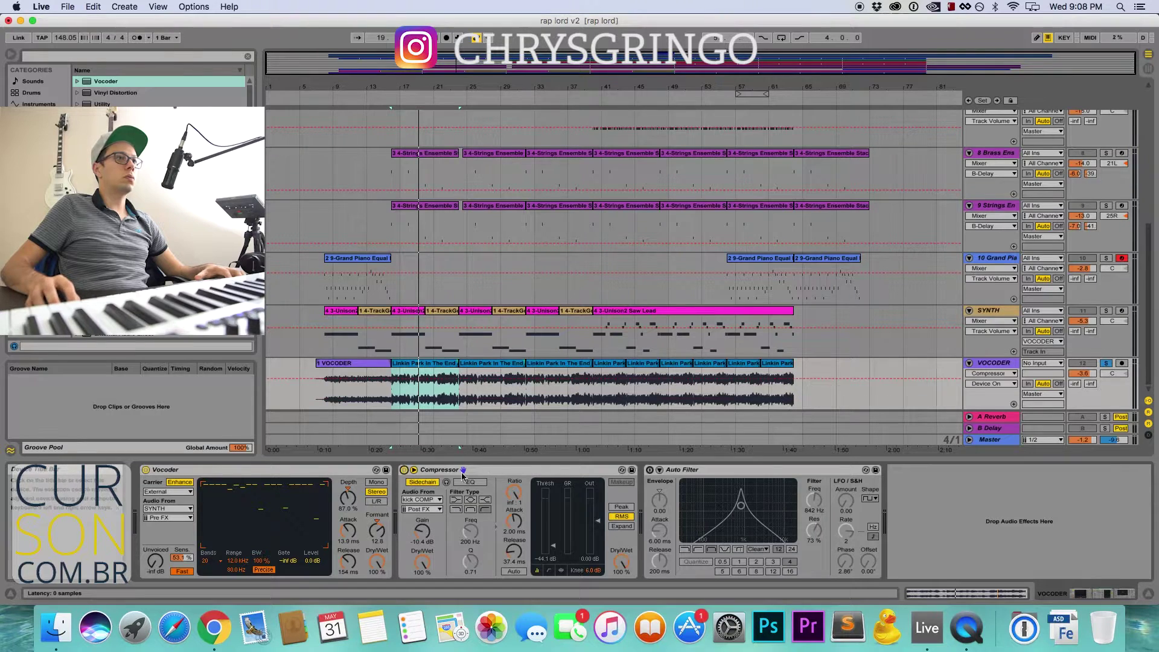
click(643, 475)
key(space)
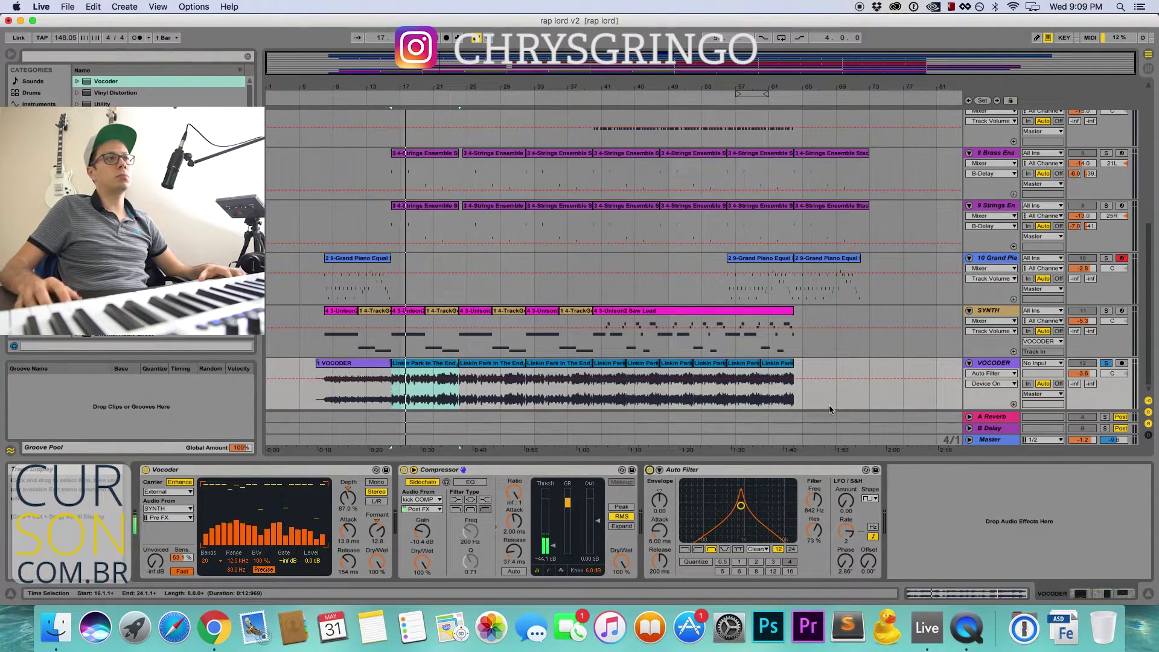
click(369, 395)
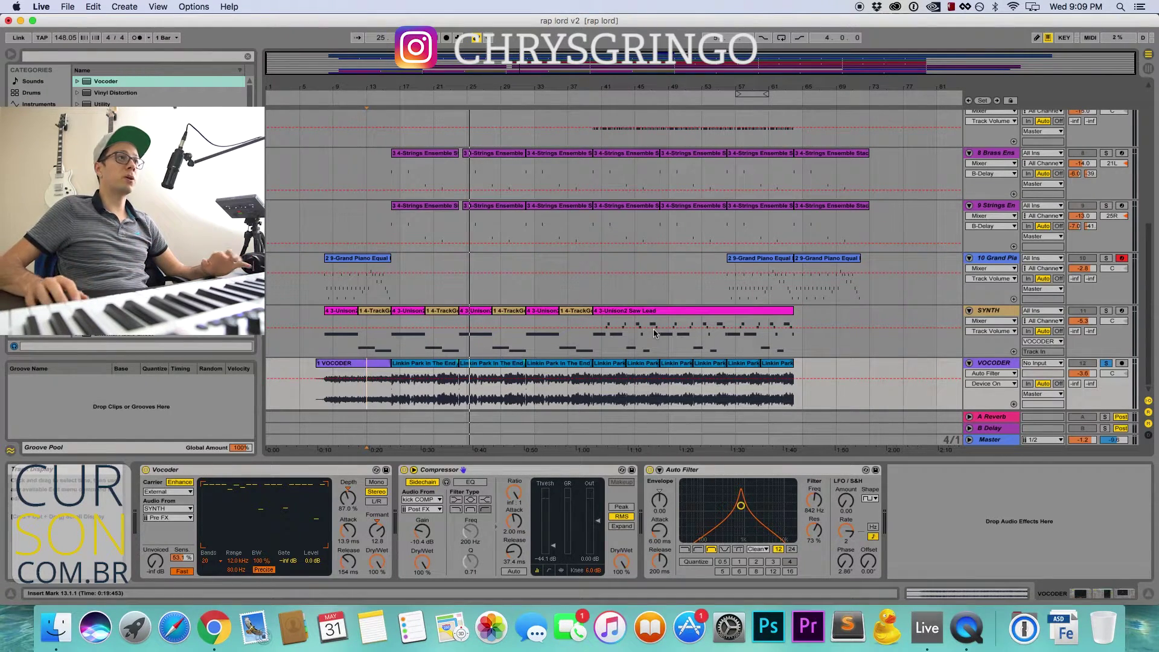
- Select the VOCODER clip at bar 16 and play that section with the REF track soloed
click(431, 363)
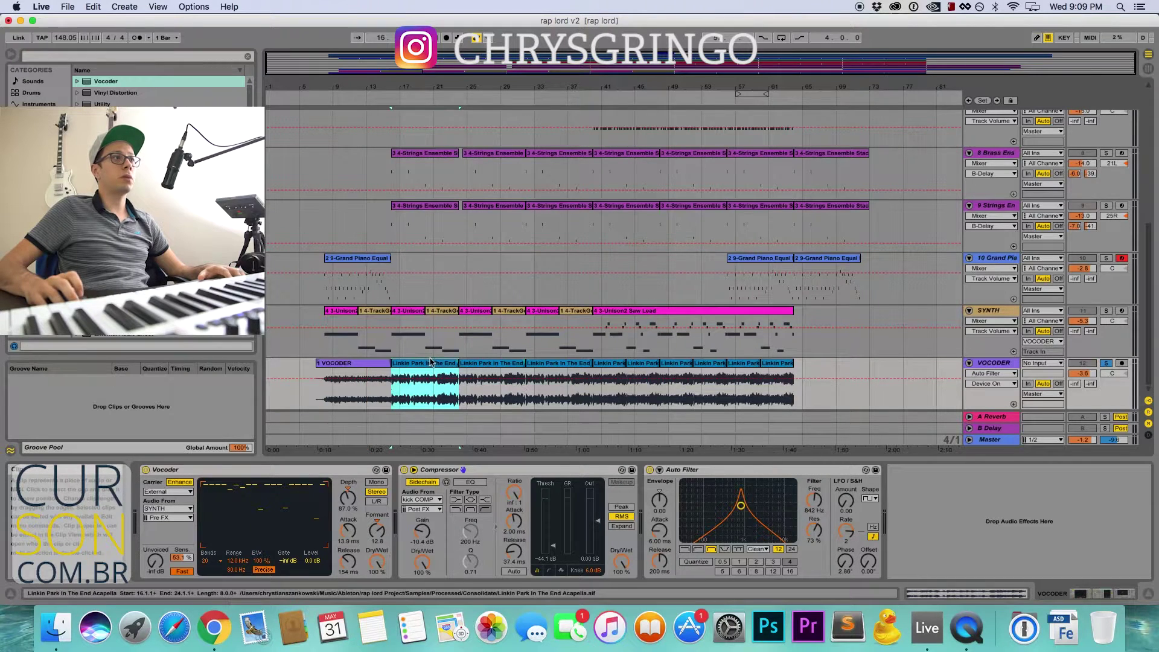
scroll(475, 355, up, 5)
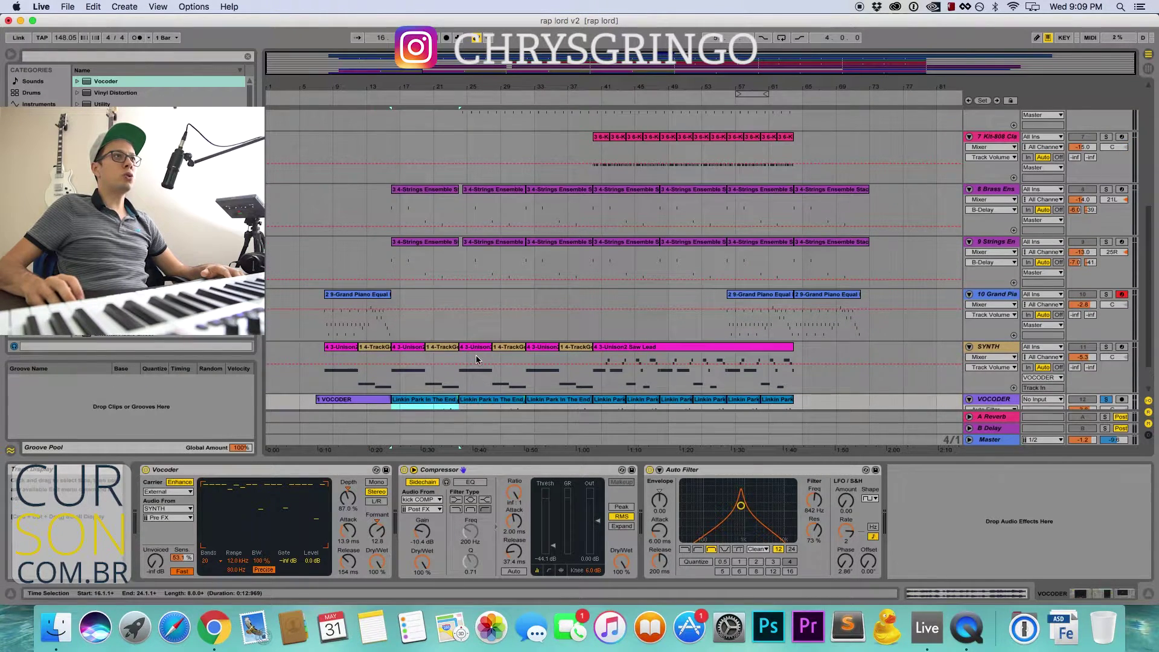
scroll(475, 357, up, 5)
scroll(475, 358, down, 10)
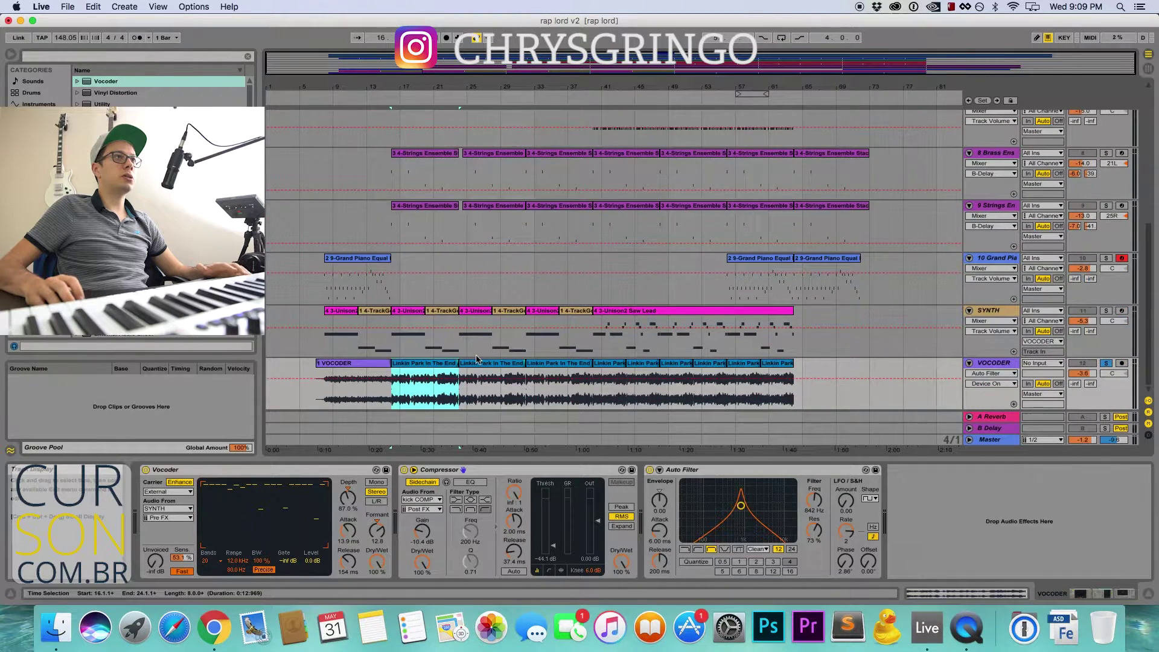
scroll(476, 359, up, 6)
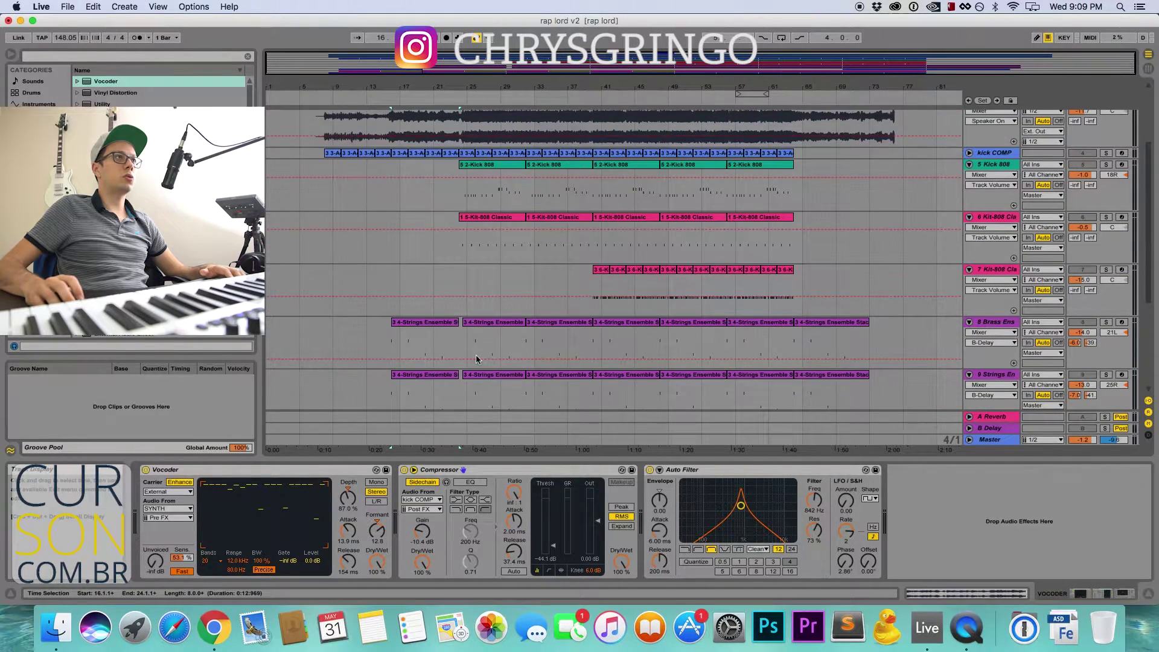
scroll(476, 359, up, 4)
scroll(476, 354, down, 2)
scroll(475, 355, up, 2)
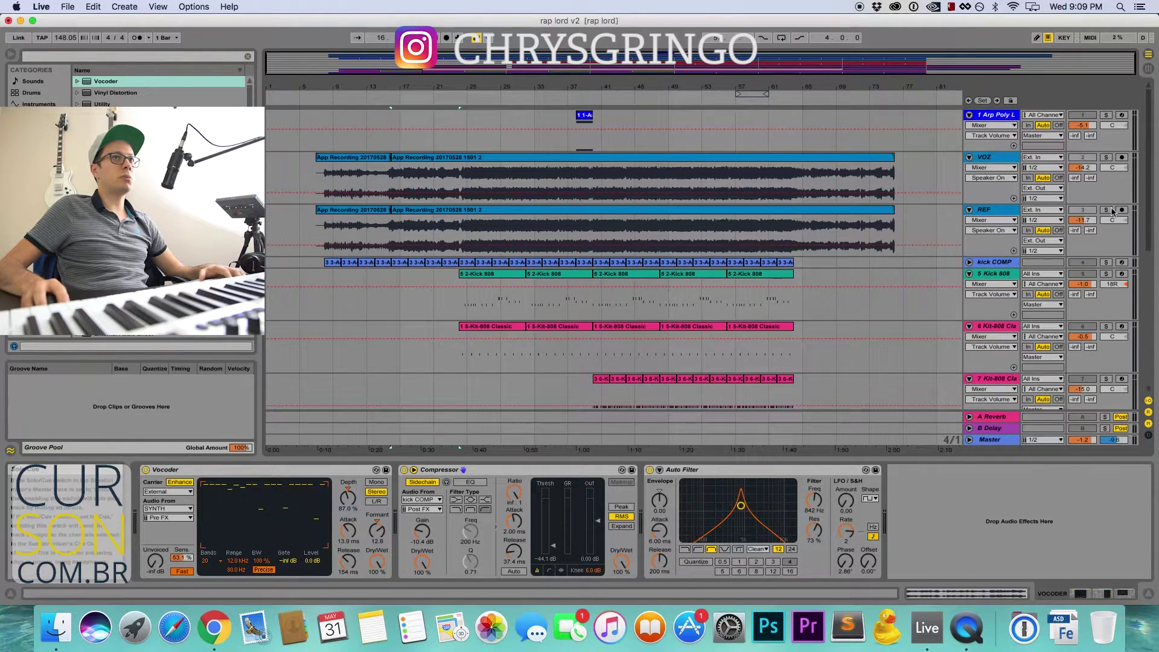
key(space)
scroll(1039, 297, down, 10)
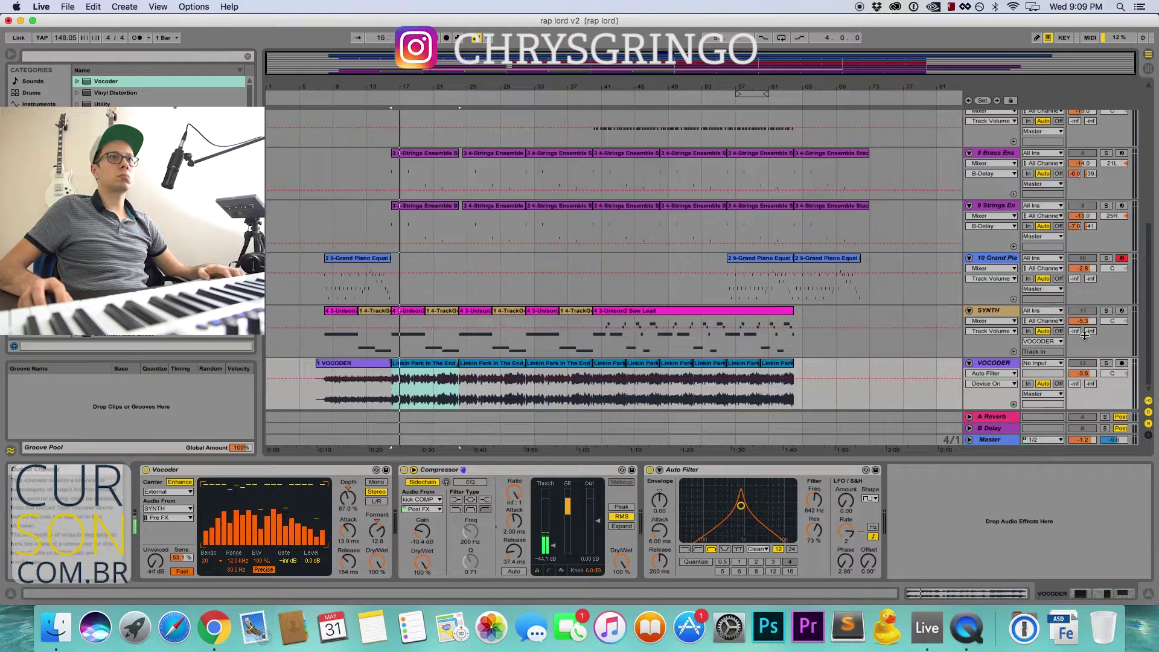
- Solo the VOCODER track during playback and lower its track volume to -9.6 dB
click(1106, 363)
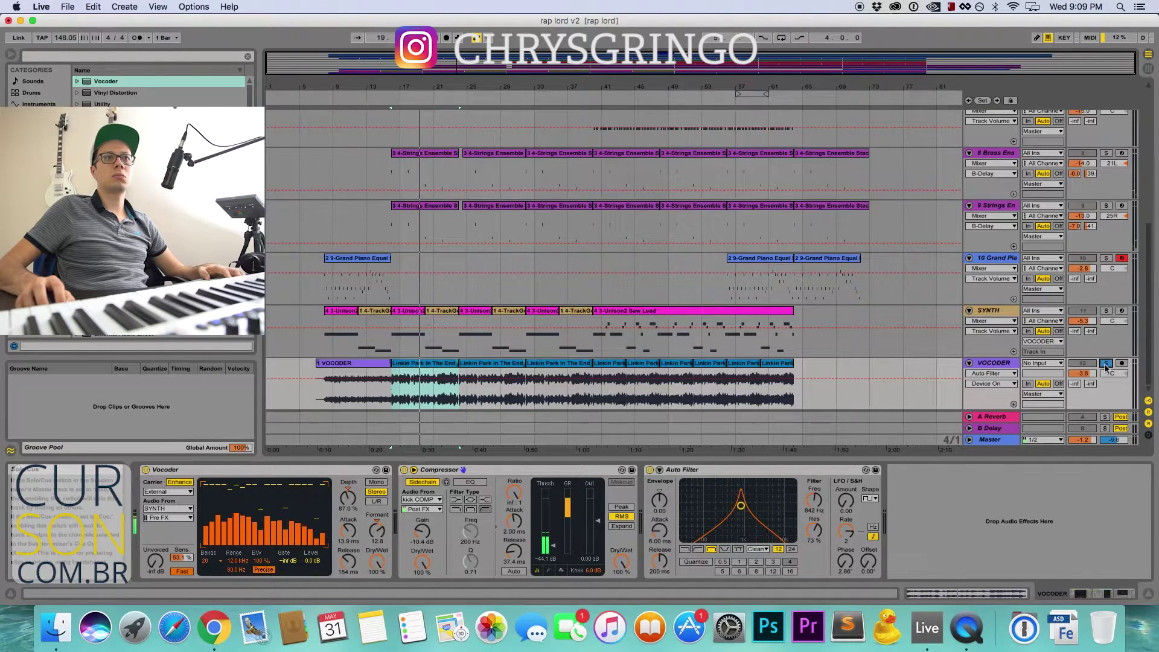
mouse_move(1082, 373)
mouse_down()
mouse_move(1082, 353)
mouse_move(1082, 384)
mouse_up()
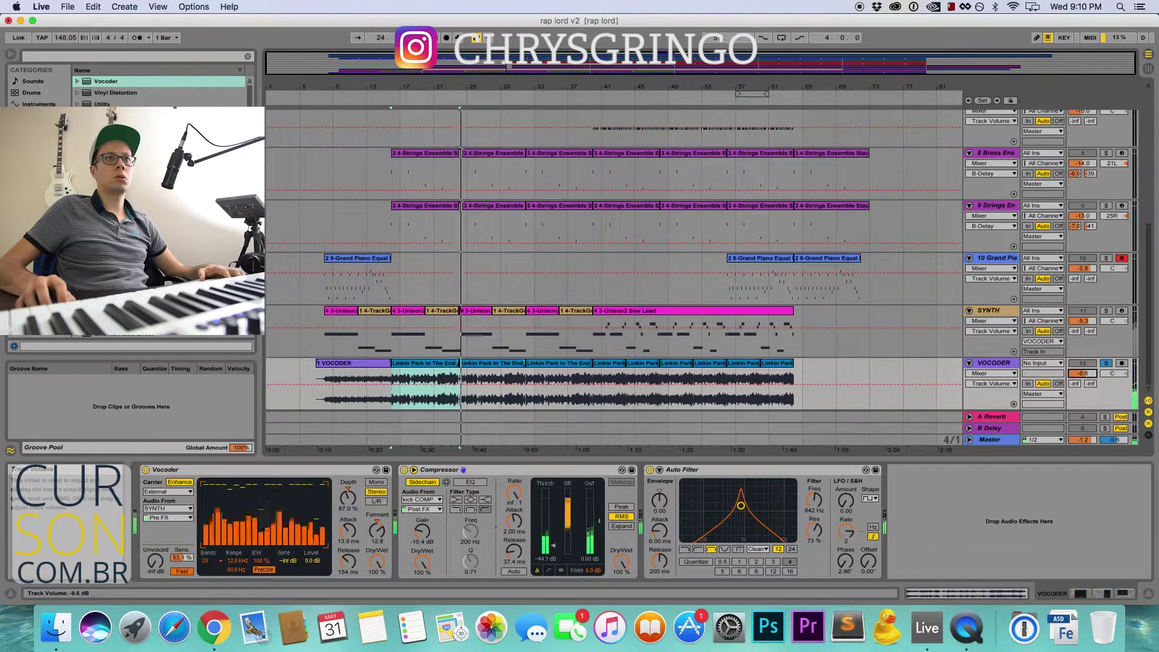
key(space)
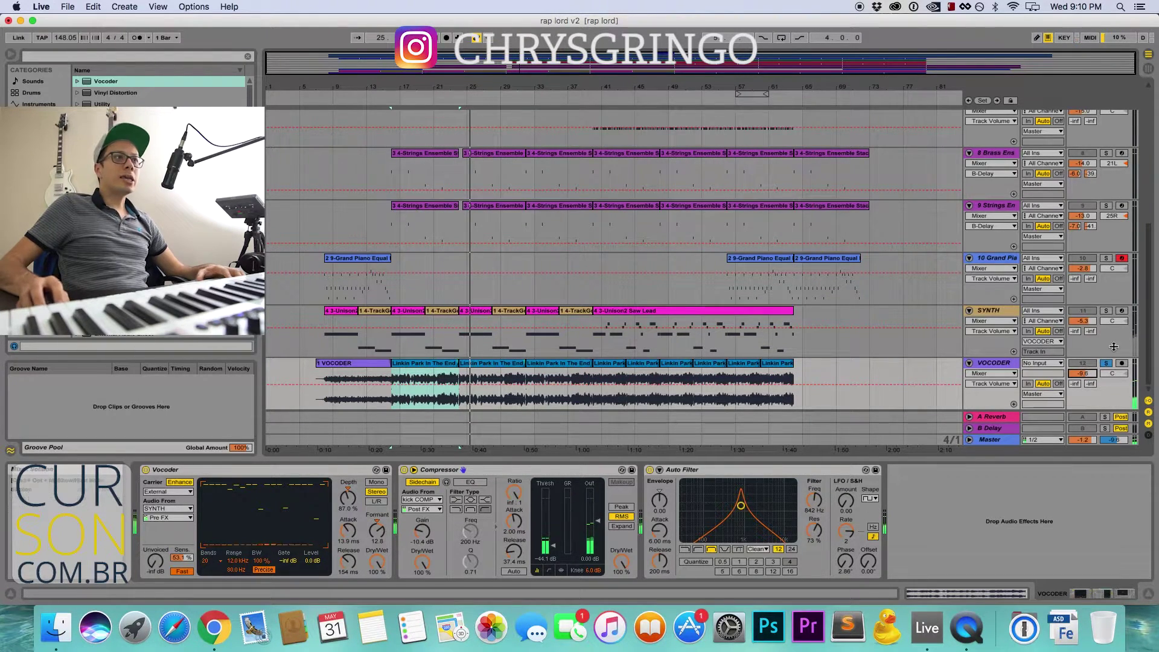
- Select the VOCODER clip at bar 40, group Vocoder, Compressor and Auto Filter into one rack, and turn the rack off
click(602, 399)
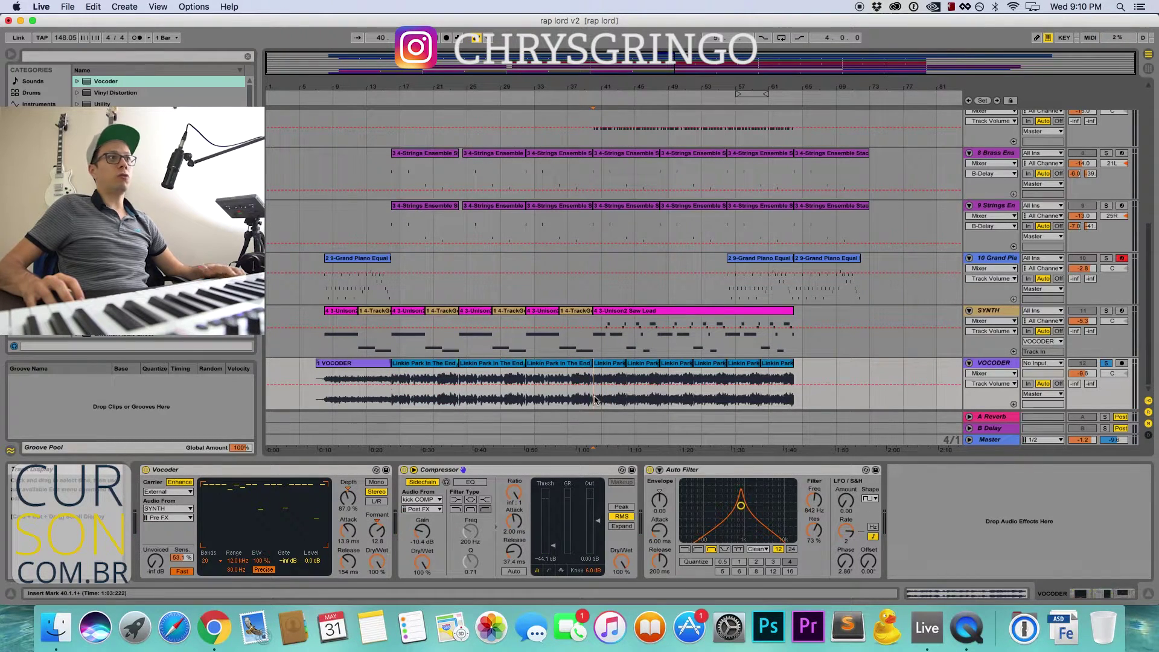
click(610, 364)
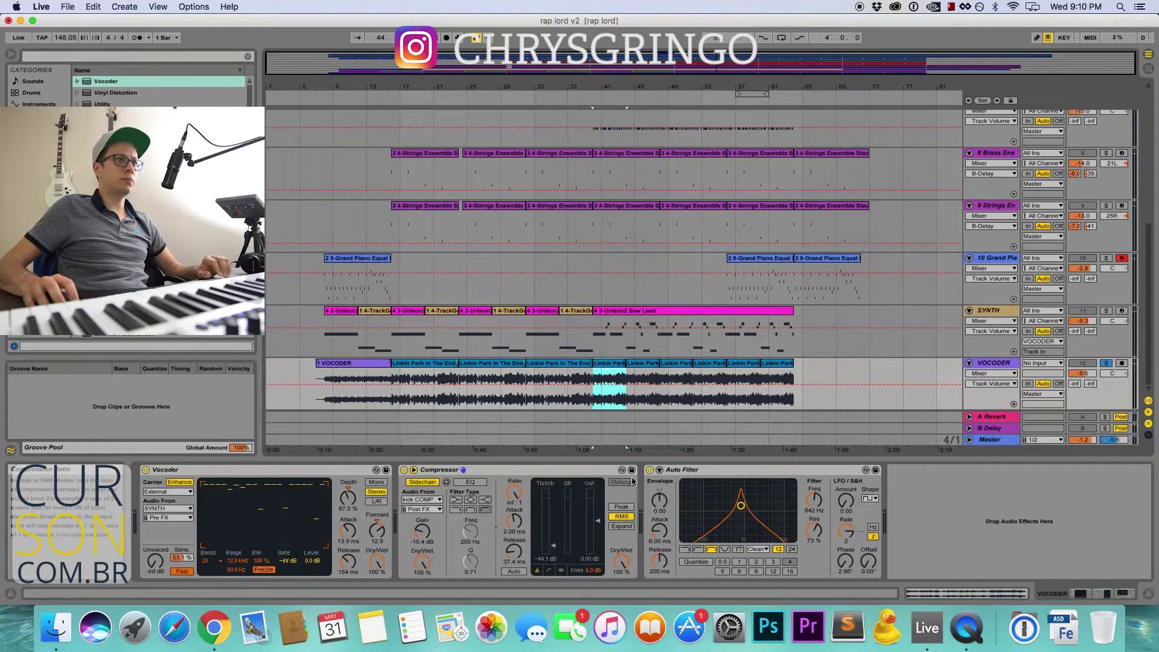
click(735, 474)
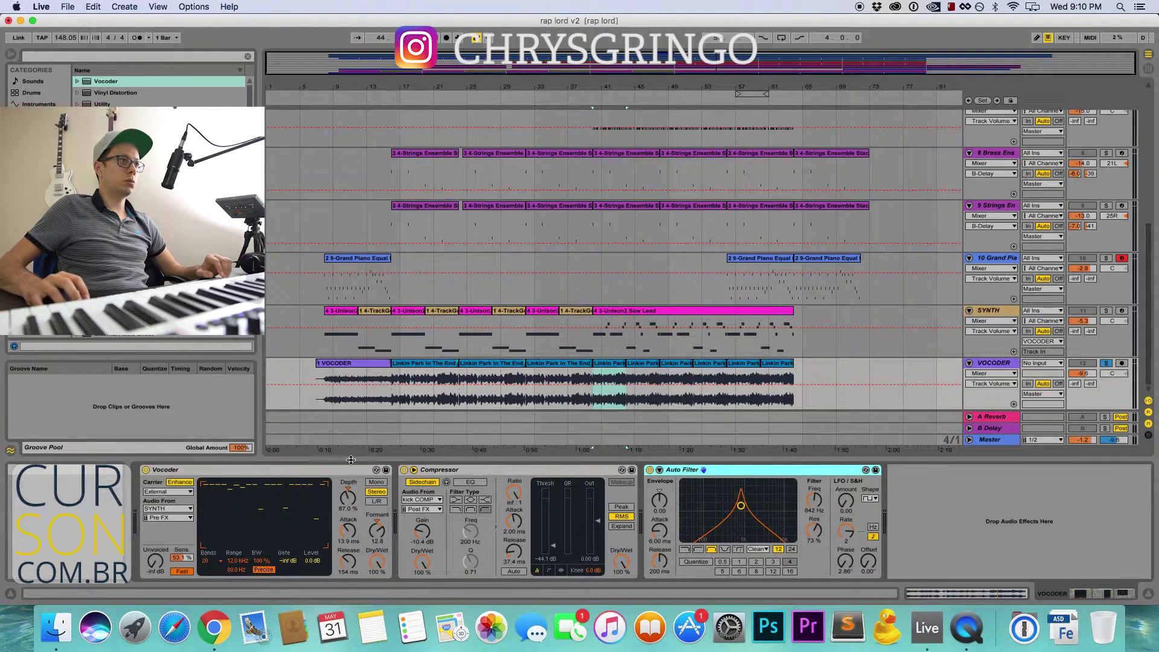
click(335, 470)
key(super+g)
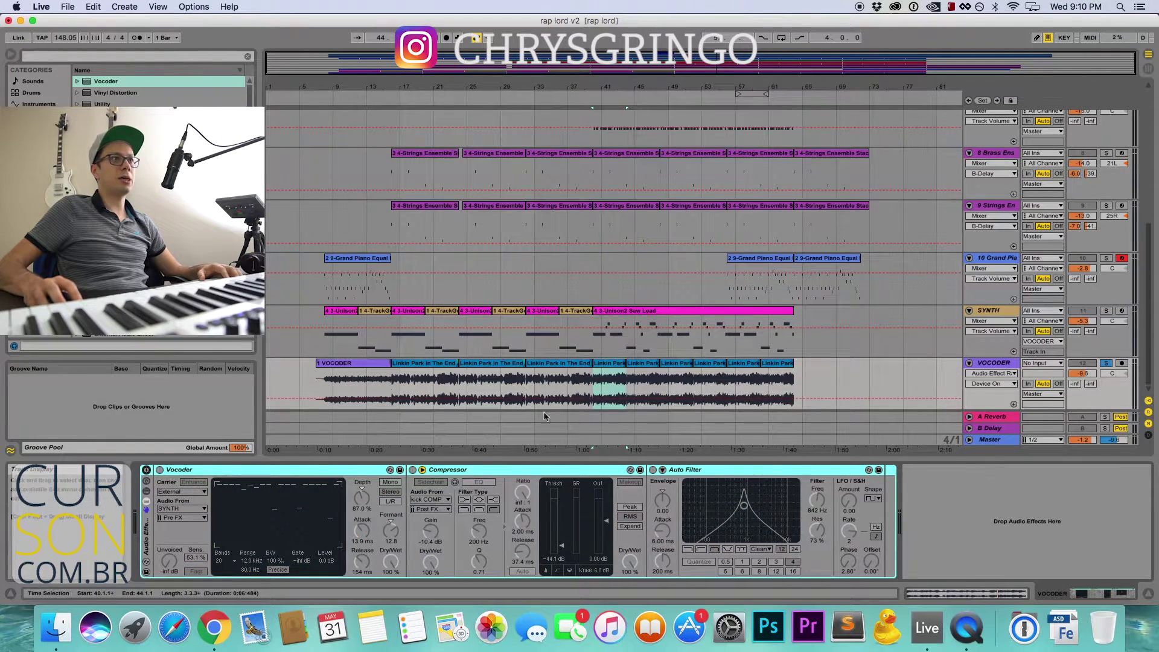
- Play the section from bar 40 with the VOCODER rack off, comparing the soloed VOCODER, the soloed REF and the full mix
key(space)
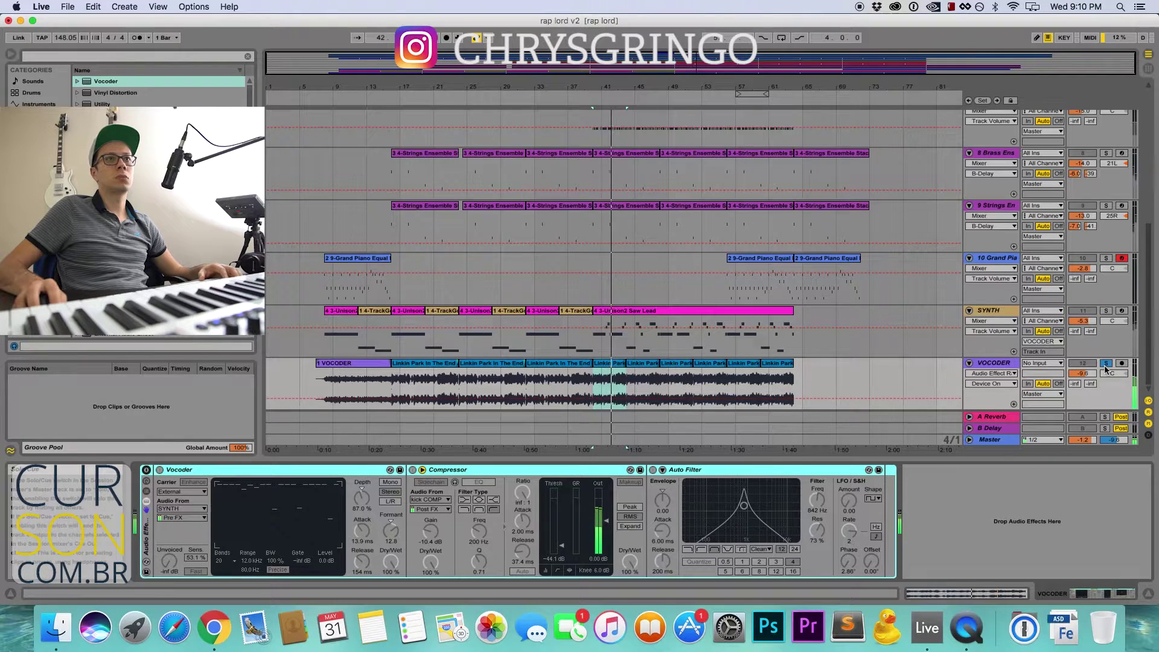
scroll(1106, 365, up, 5)
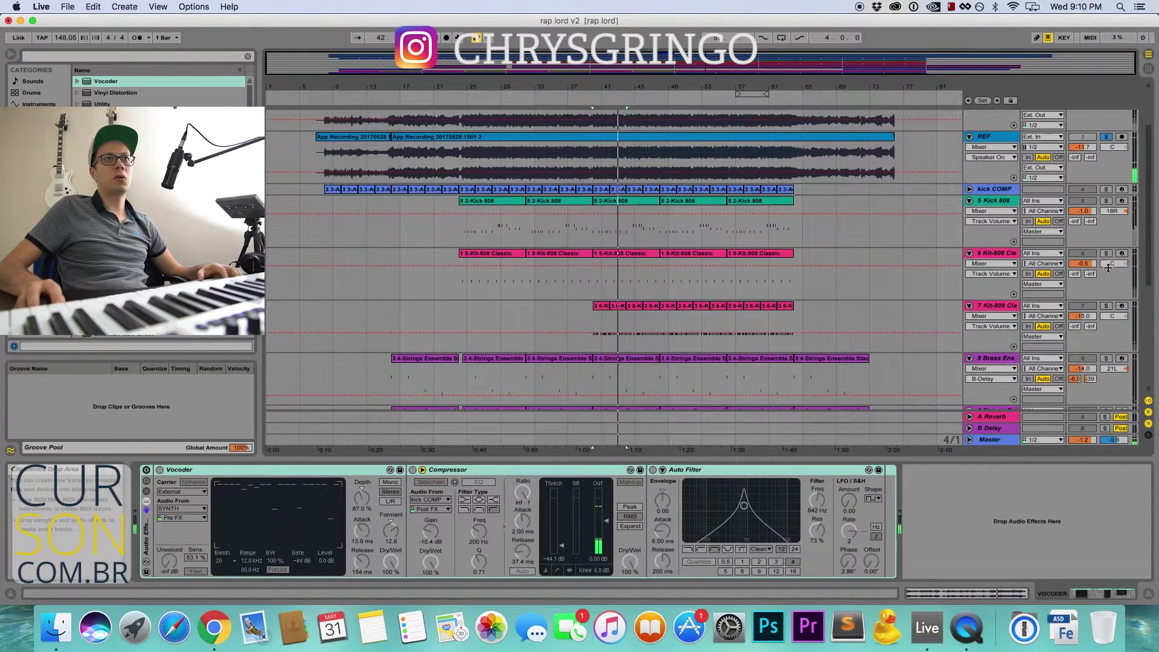
click(1106, 136)
scroll(1108, 272, down, 5)
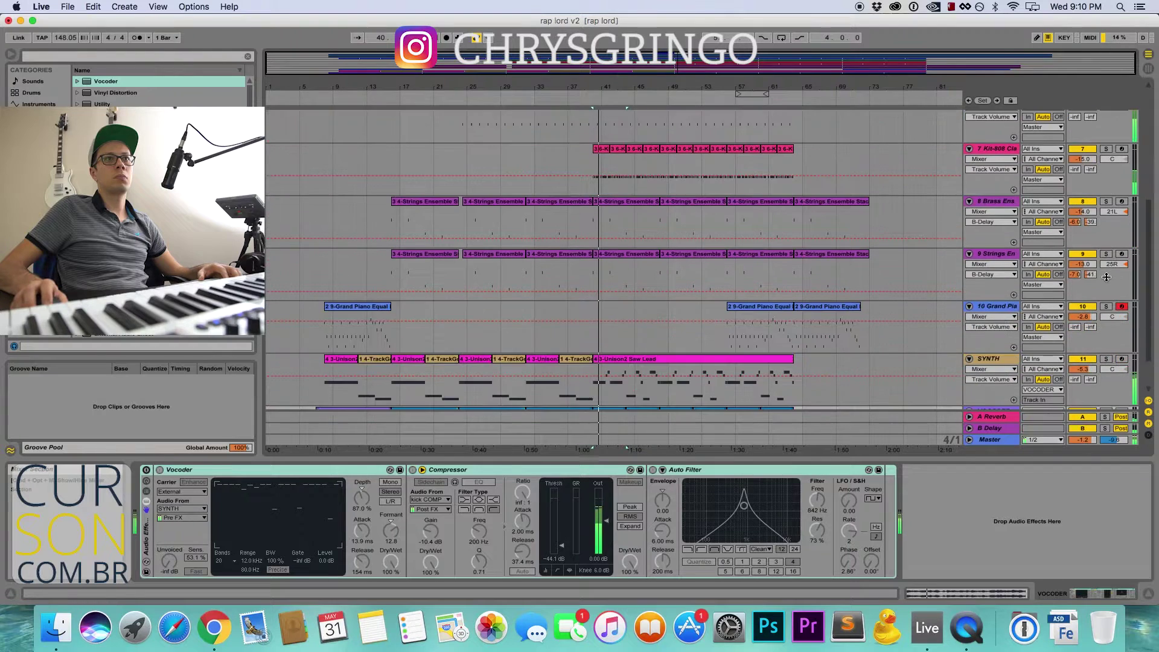
click(1106, 365)
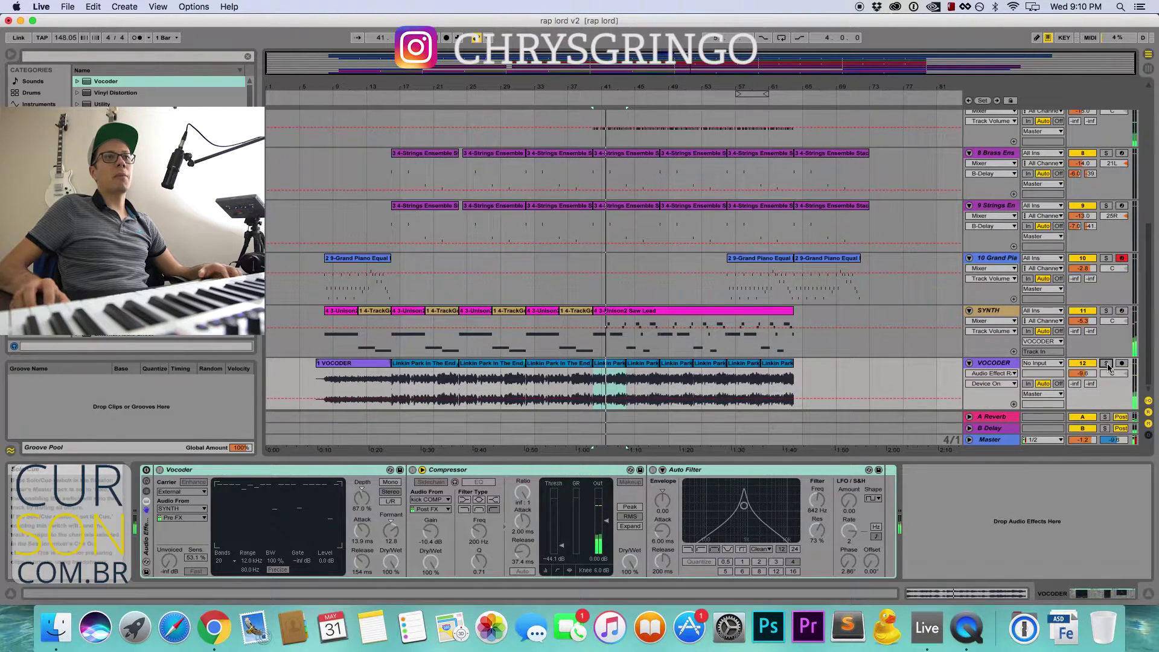
- Replay the section with REF and then VOCODER soloed, then clear the solos and turn the VOCODER rack back on
scroll(1101, 249, up, 5)
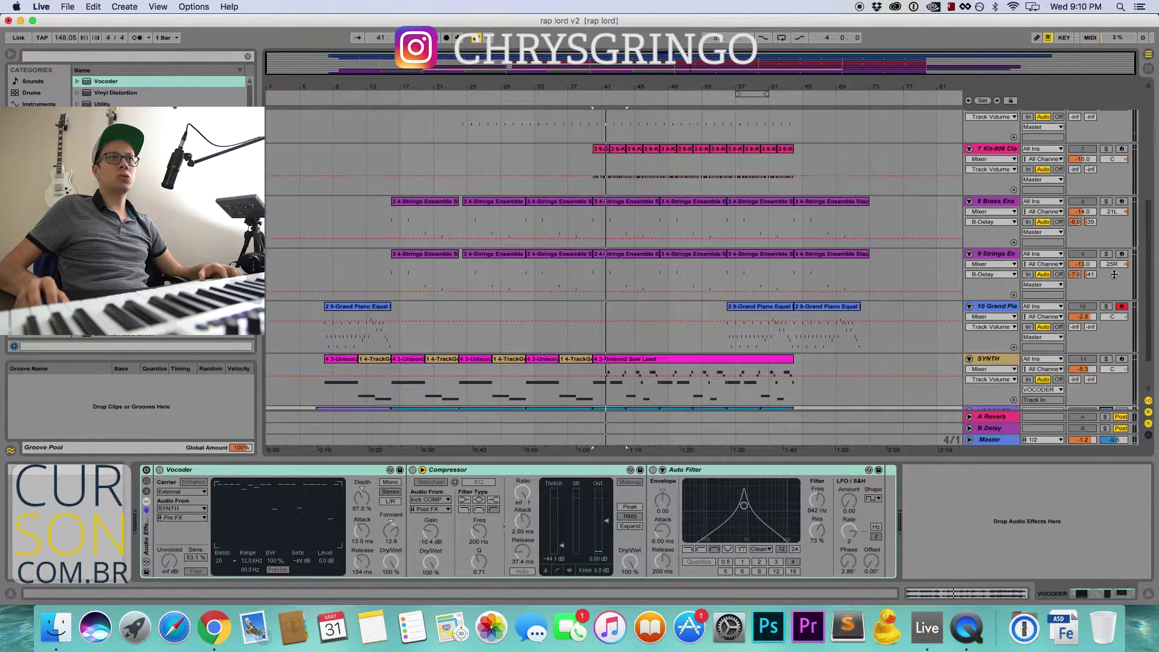
scroll(1101, 249, up, 1)
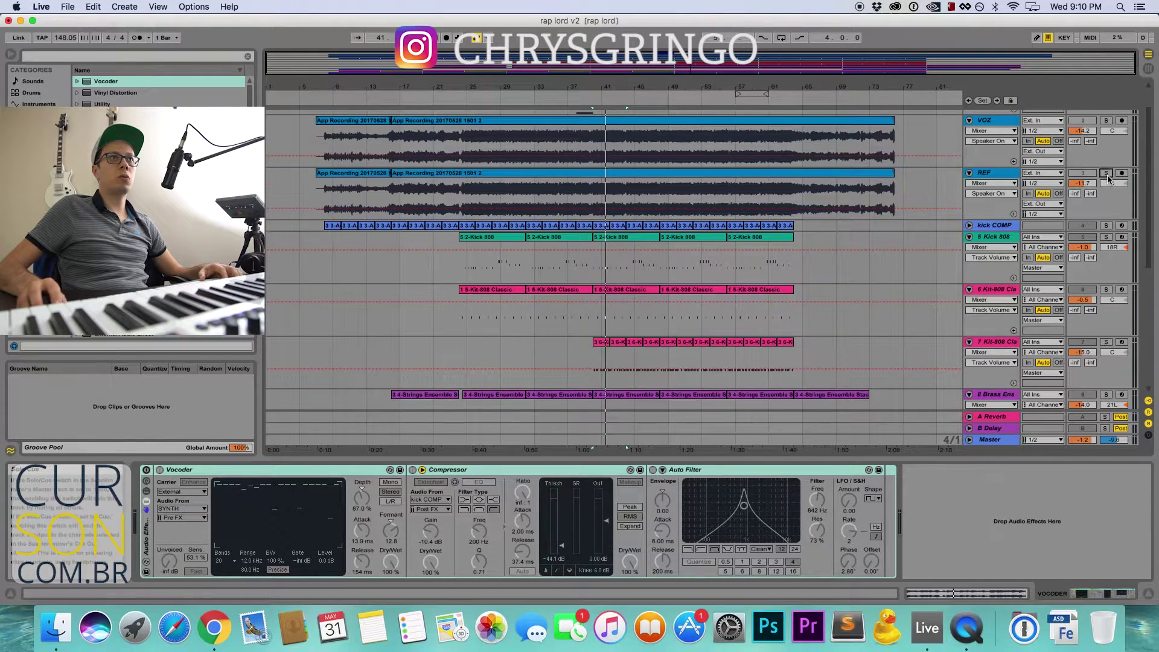
scroll(1097, 265, down, 6)
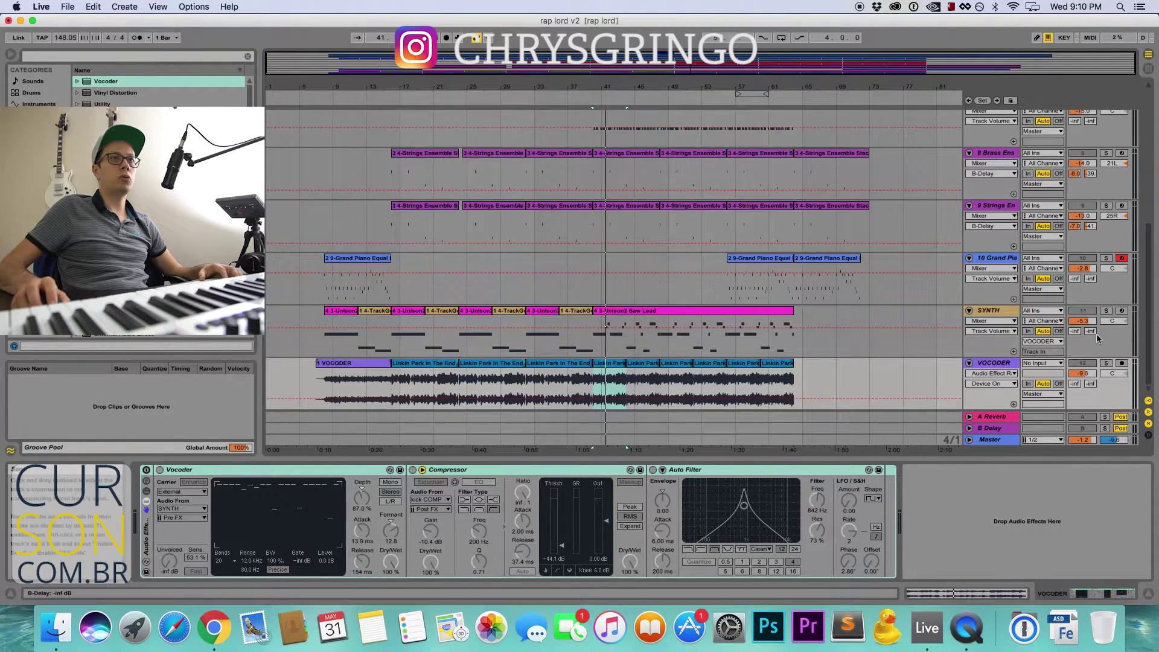
key(space)
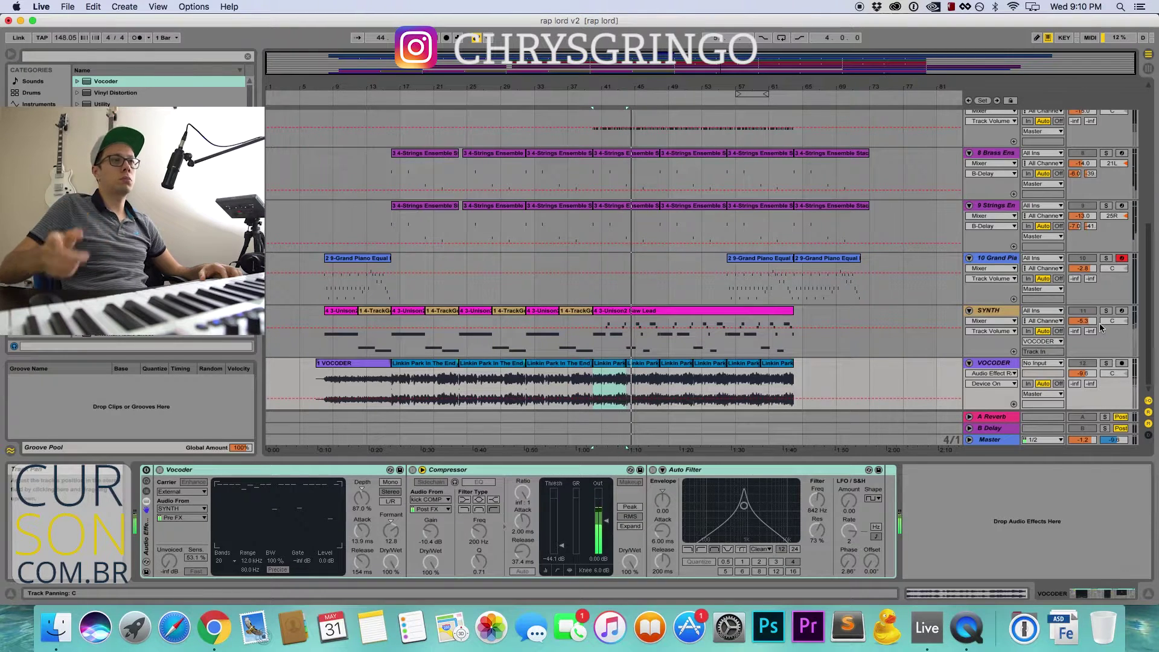
click(1106, 364)
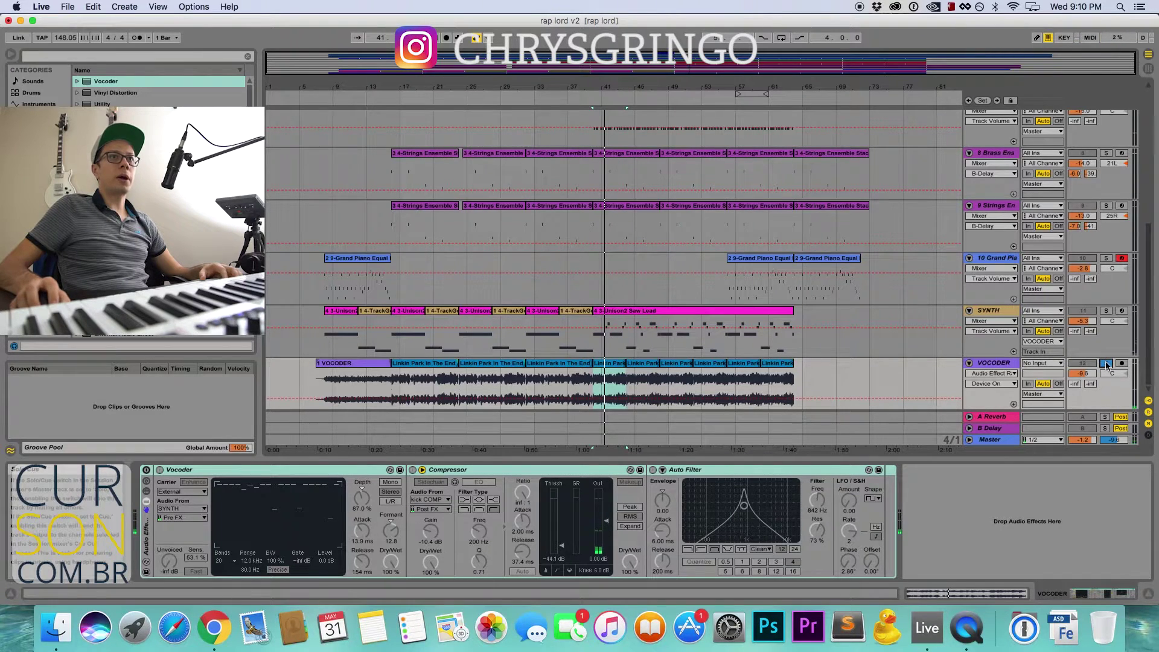
click(1106, 364)
key(space)
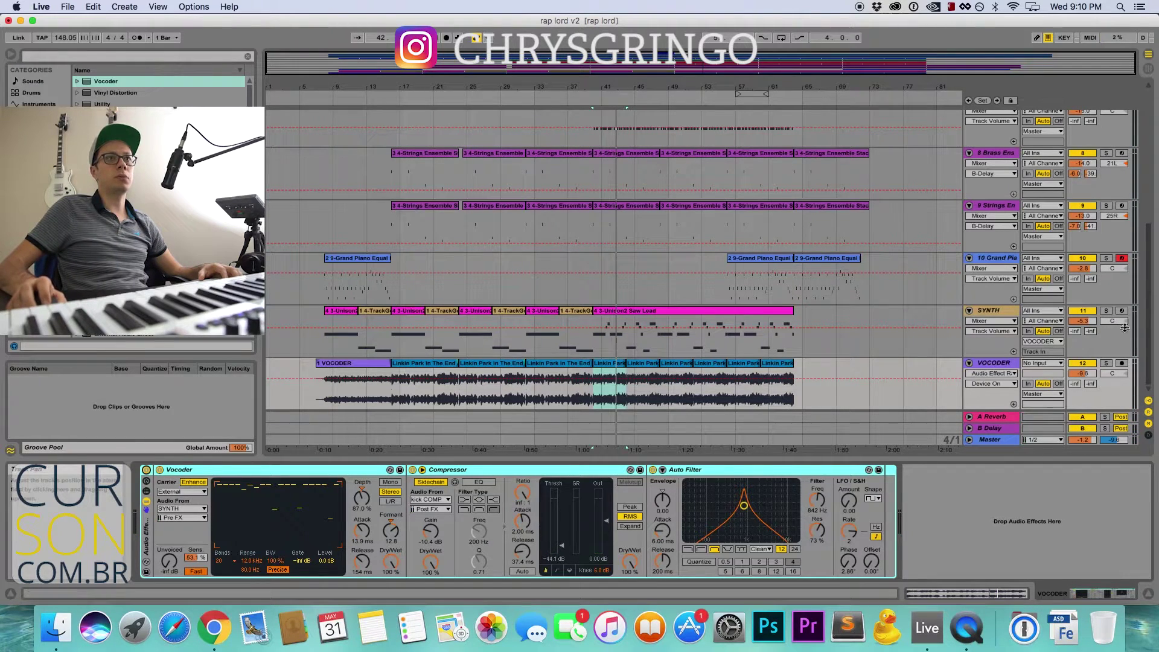
- Play the bar 40 section with the VOCODER rack on, comparing the full mix, the soloed REF and the soloed VOCODER
scroll(1083, 162, up, 10)
key(space)
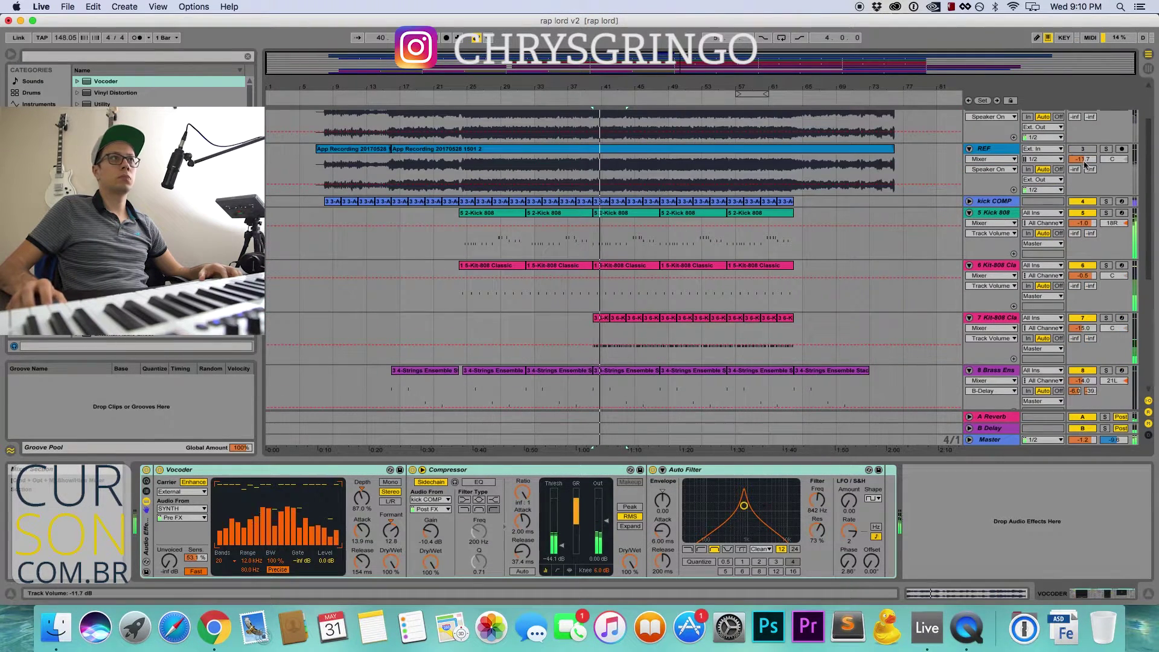
scroll(1126, 195, up, 2)
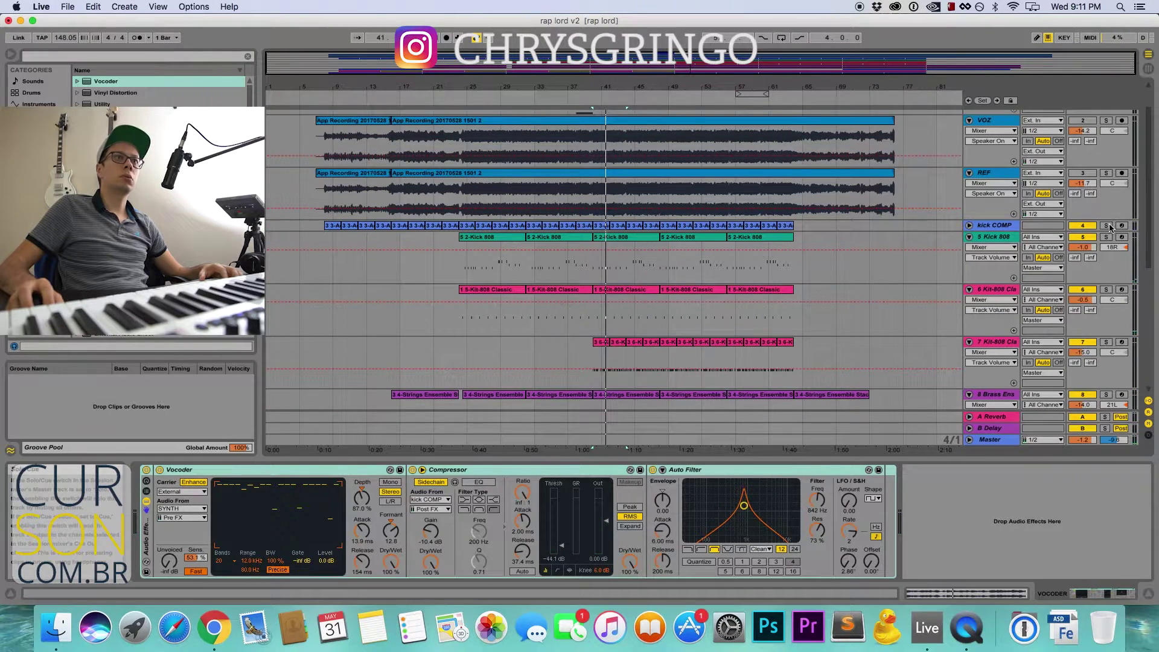
click(1106, 173)
scroll(1103, 199, down, 1)
scroll(1103, 199, down, 15)
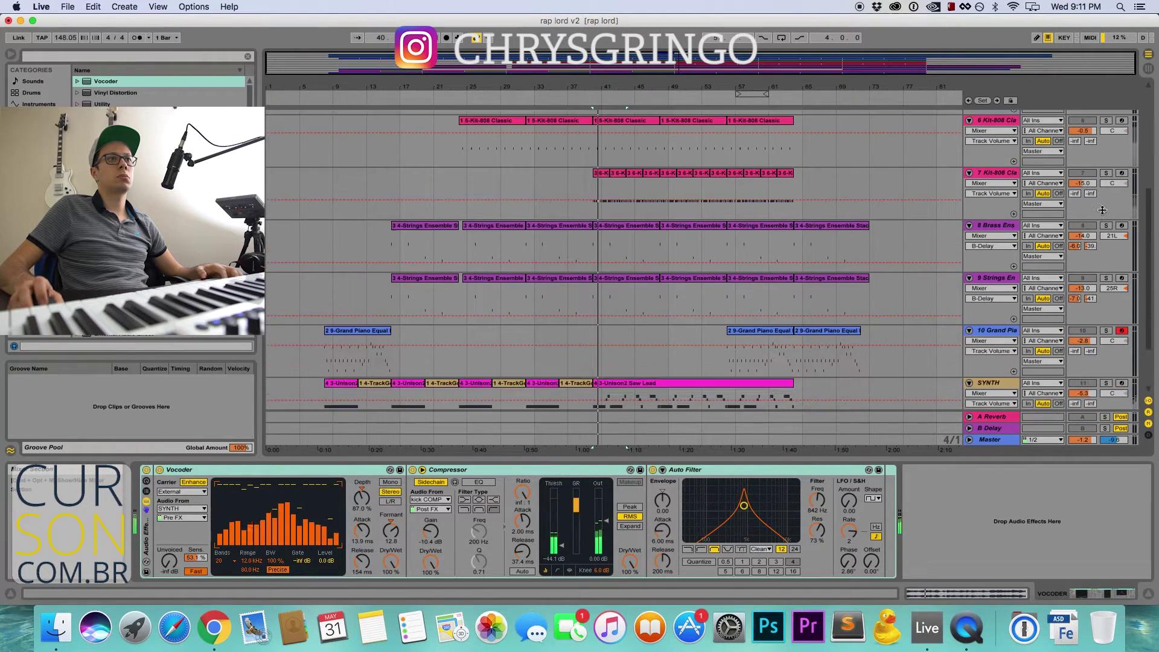
click(1106, 363)
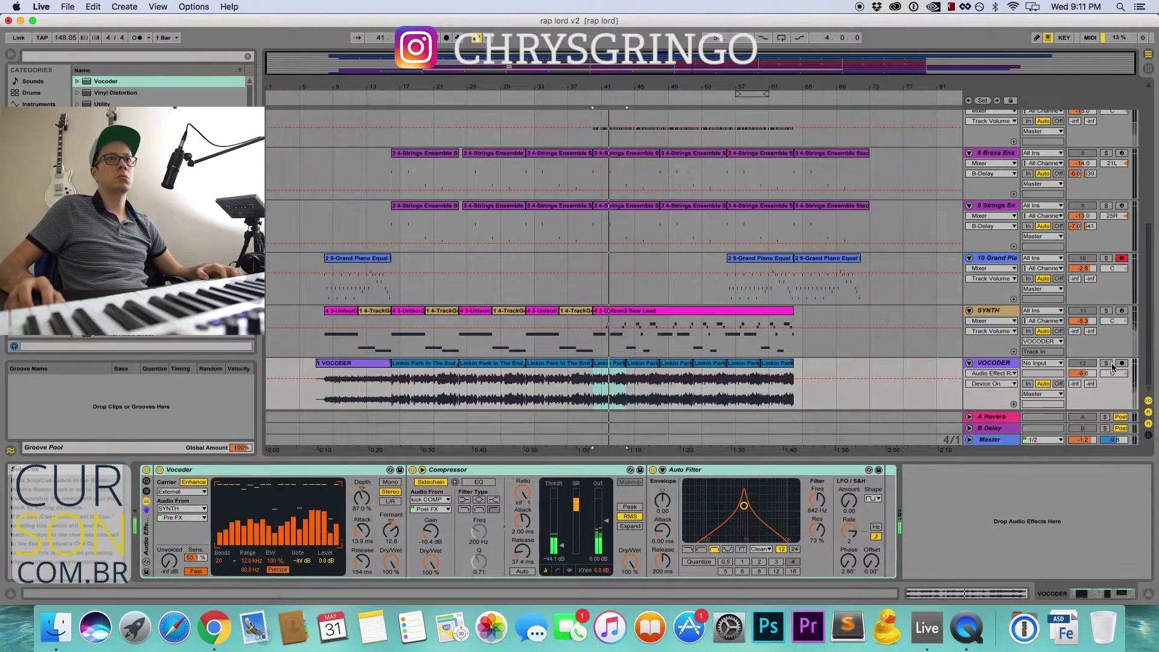
- Adjust the soloed VOCODER track's volume during playback, finishing at -13.8 dB
drag(1082, 373, 1081, 356)
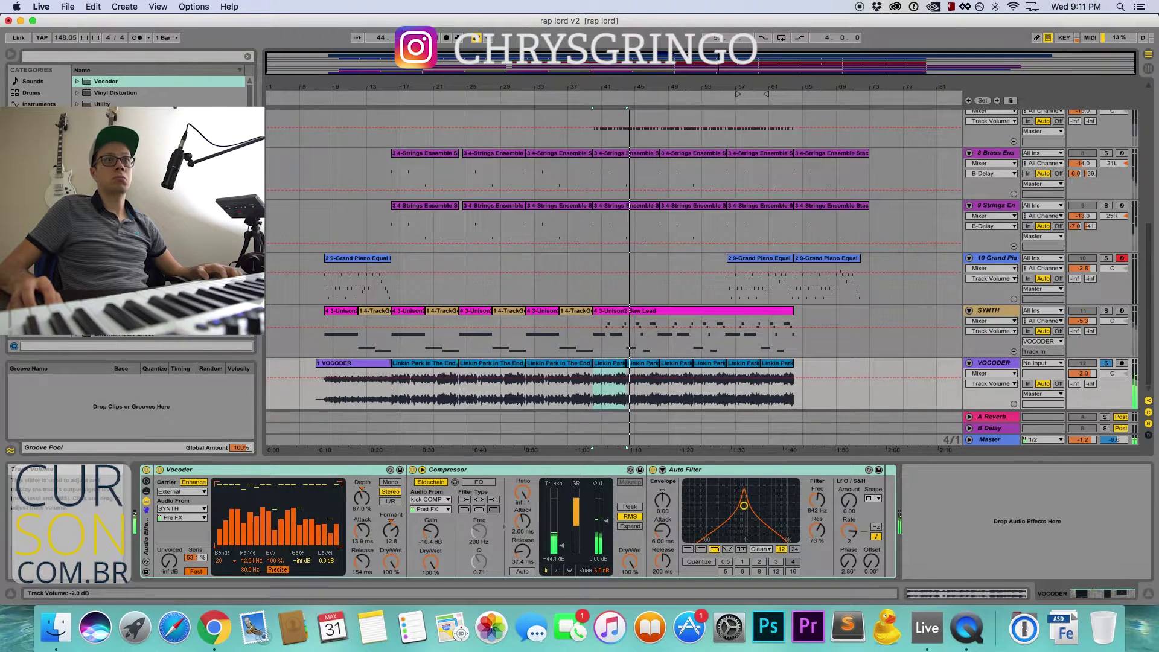
drag(1082, 373, 1082, 391)
key(space)
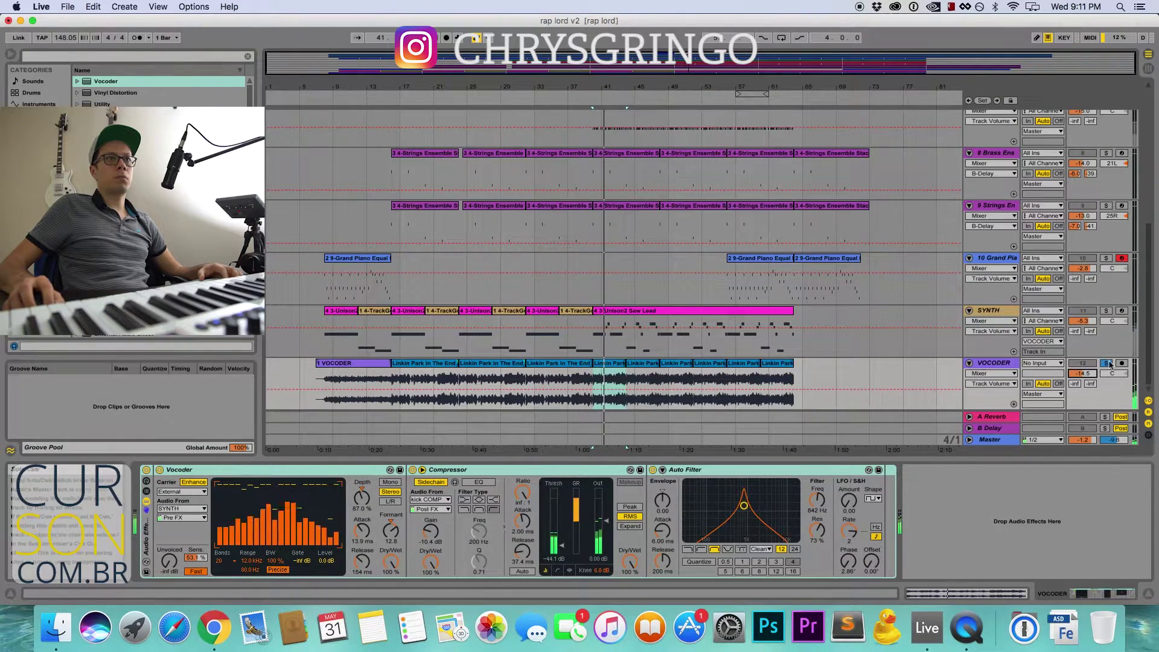
drag(1089, 367, 1090, 366)
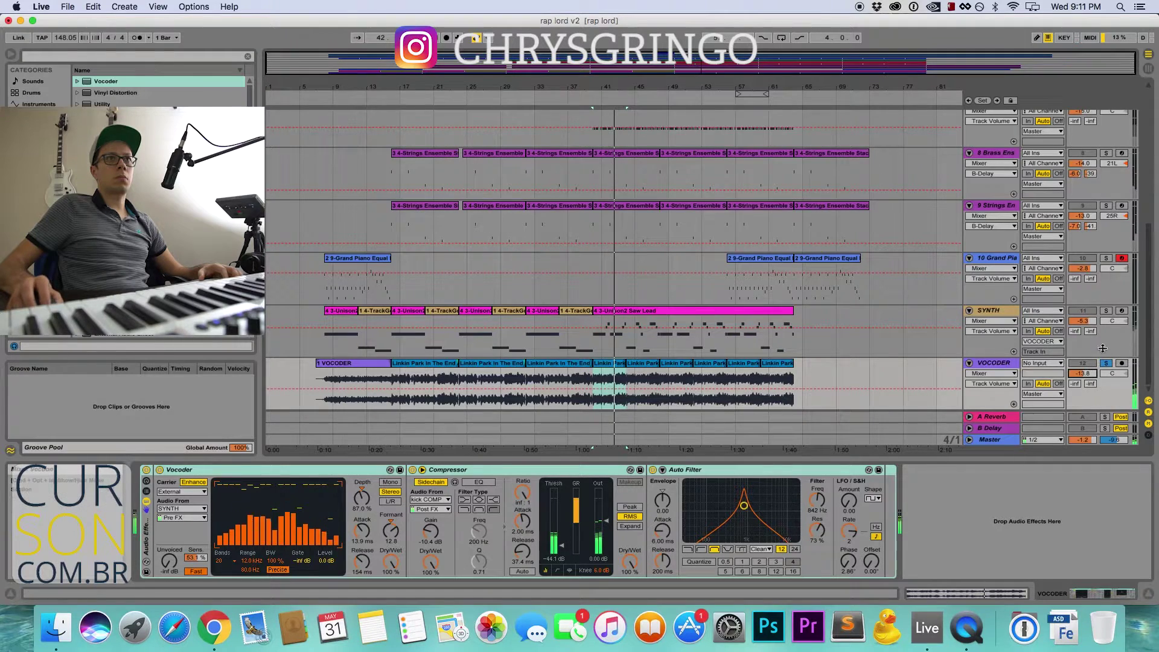
- Listen to the VOCODER track at its new volume within the full mix, without any solo
scroll(1107, 252, up, 10)
scroll(1107, 252, down, 10)
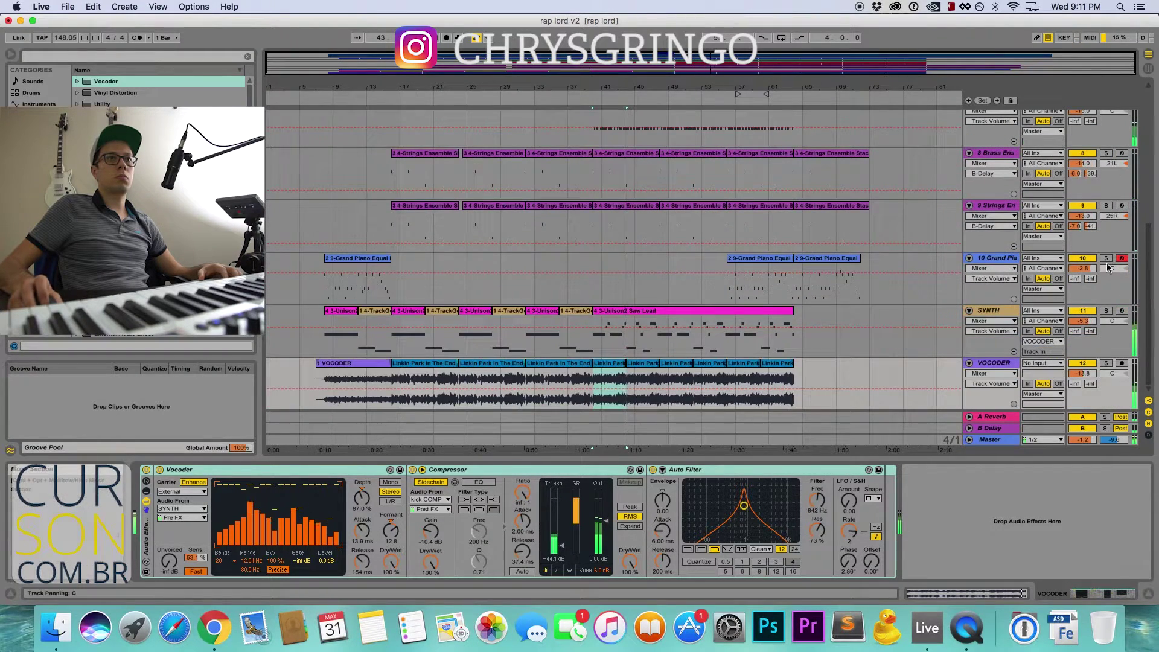
key(space)
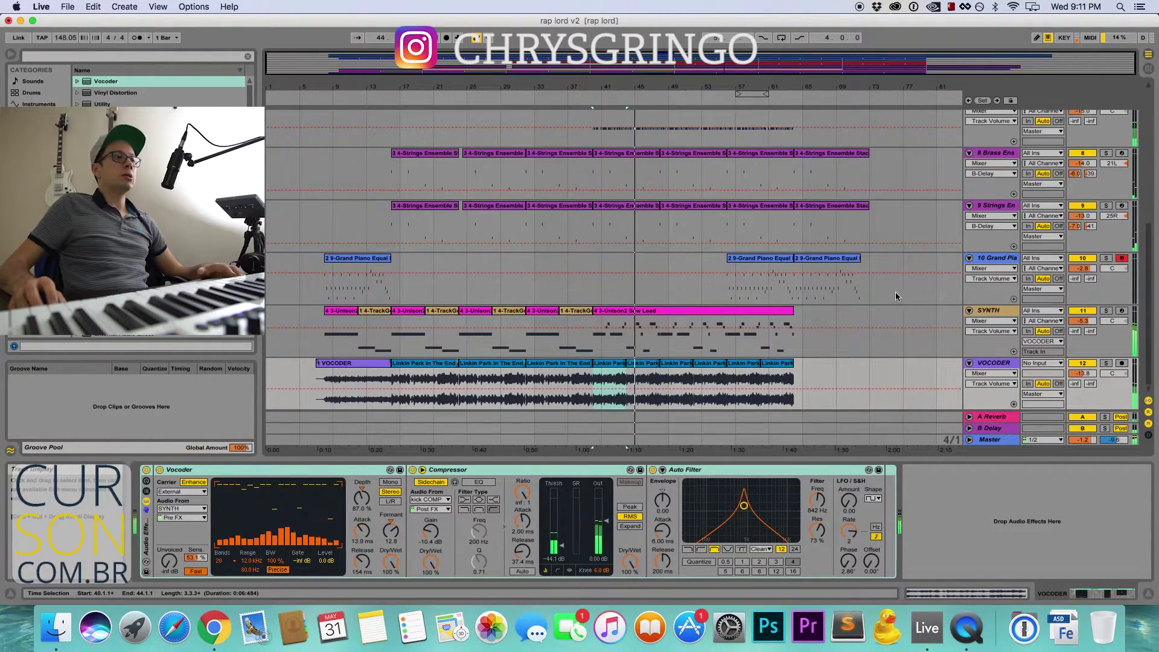
scroll(520, 342, up, 1)
scroll(441, 339, down, 1)
- Select the first Grand Piano clip and play it with the piano track soloed
click(325, 270)
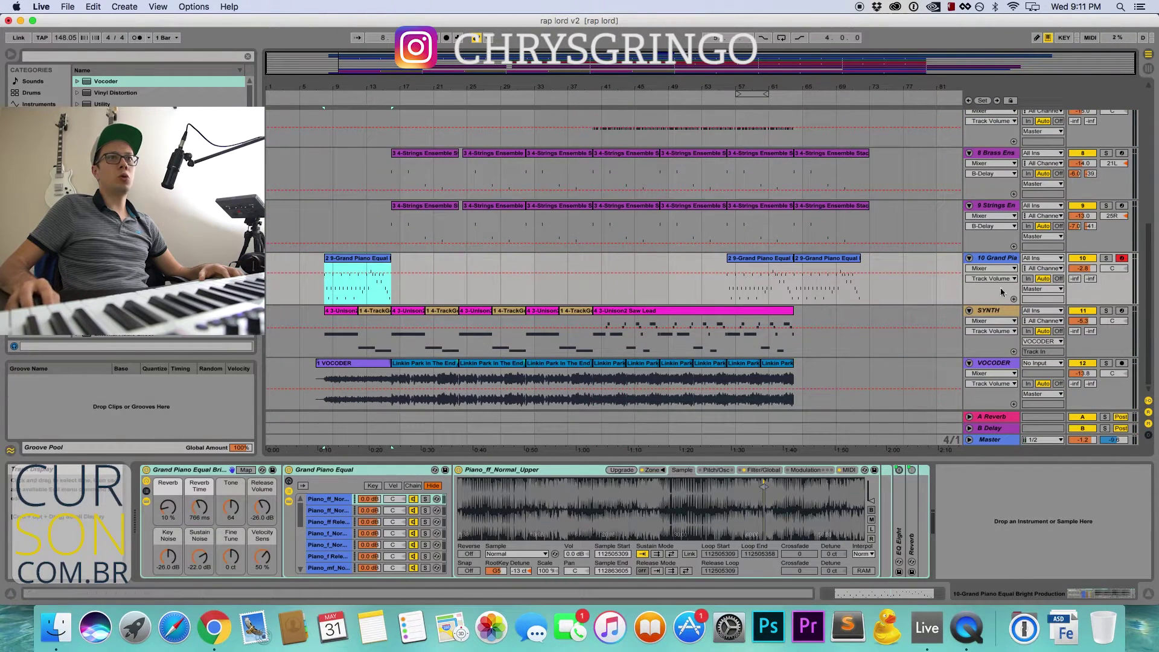
click(1105, 259)
key(space)
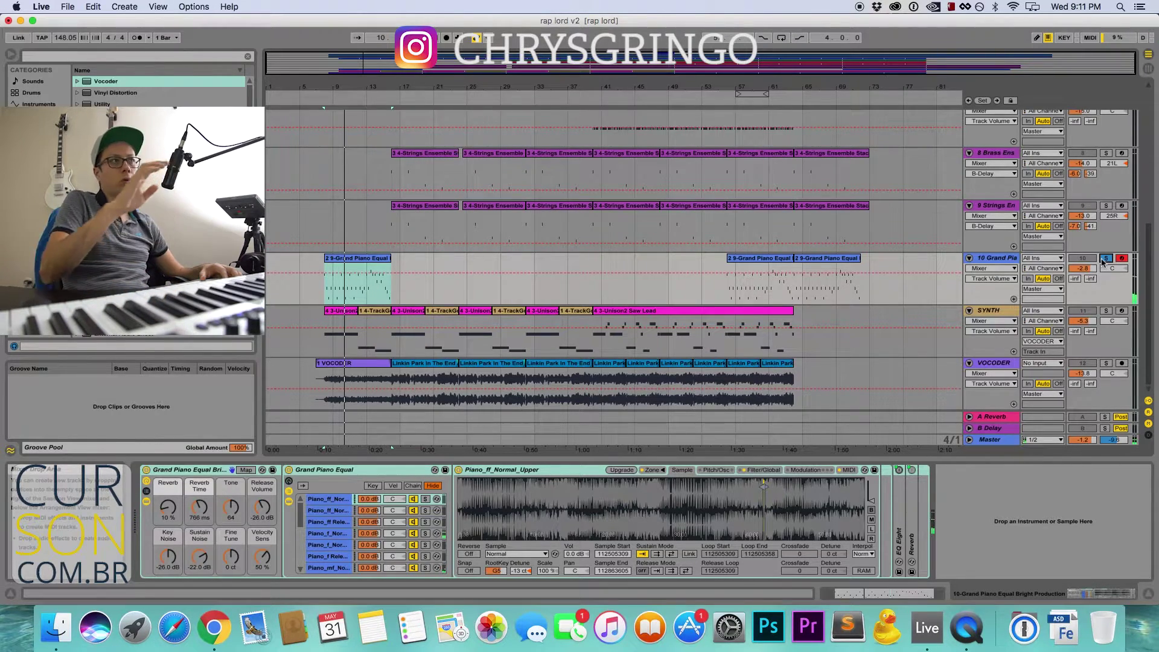
click(1104, 259)
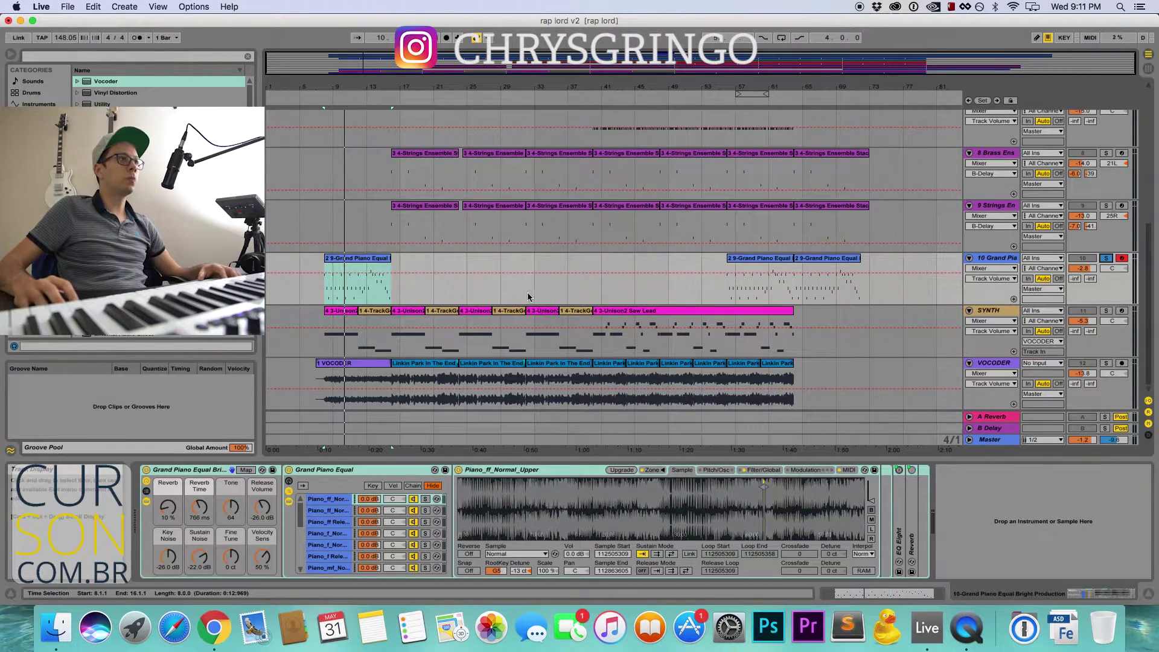
- Select the SYNTH track's first clip and review its Arp Poly Lead instrument and the surrounding arrangement
click(341, 310)
scroll(403, 309, up, 2)
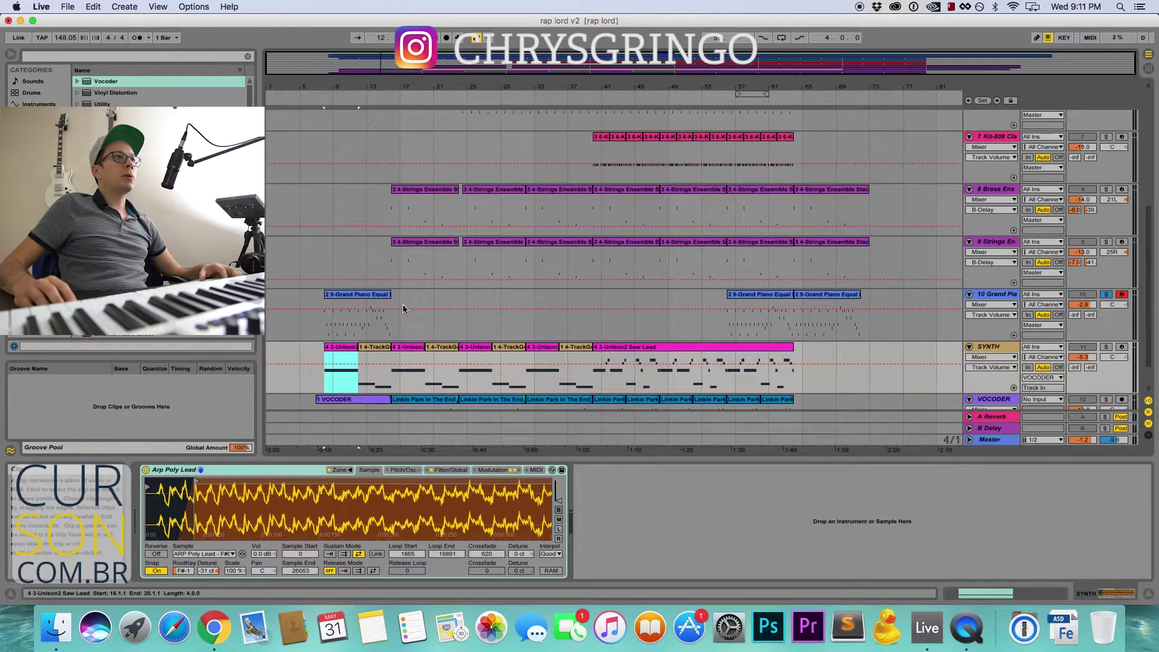
scroll(403, 309, up, 7)
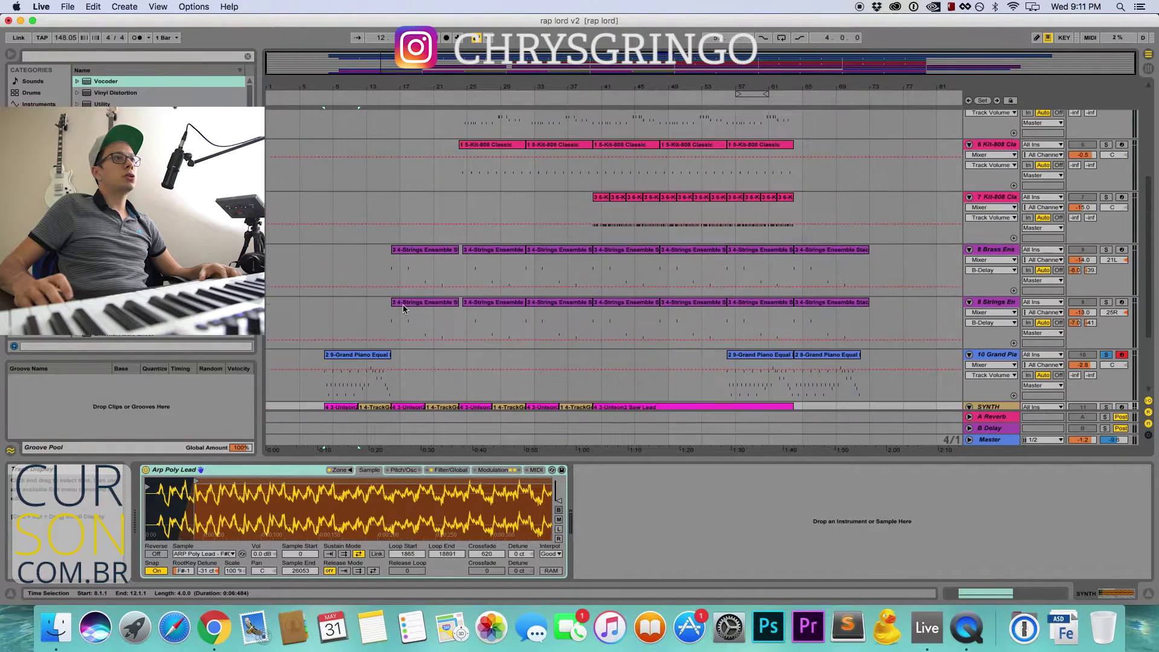
scroll(403, 309, down, 6)
scroll(666, 317, down, 1)
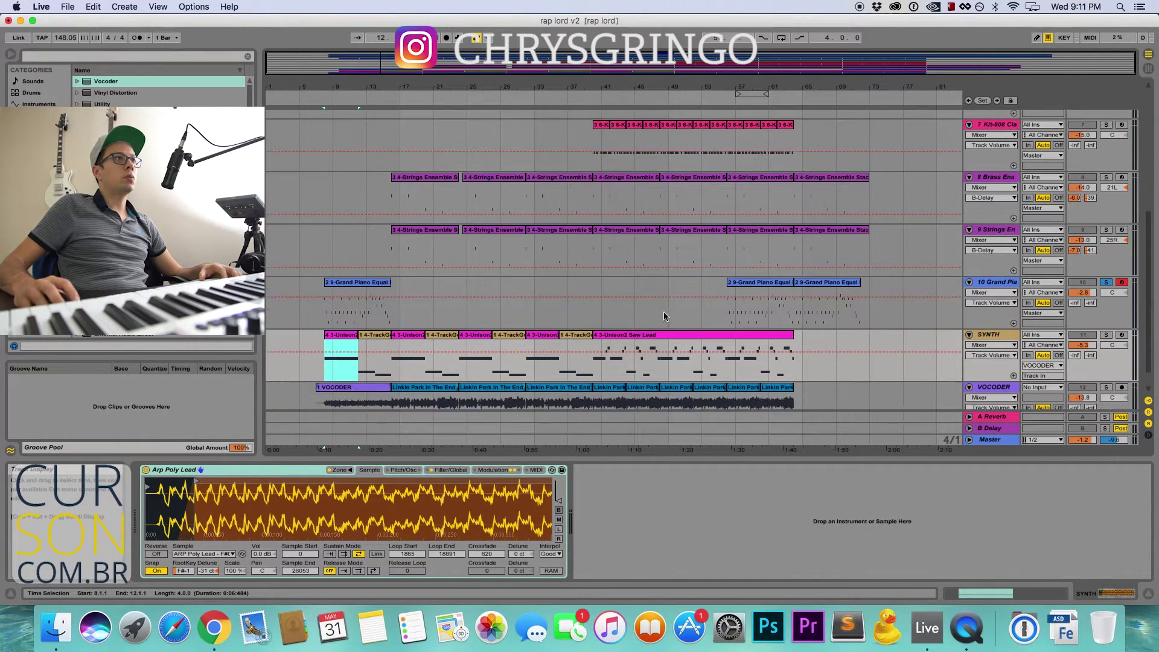
- Select the 9 Strings Ensemble clip at bar 16 and play it with that track soloed
click(421, 234)
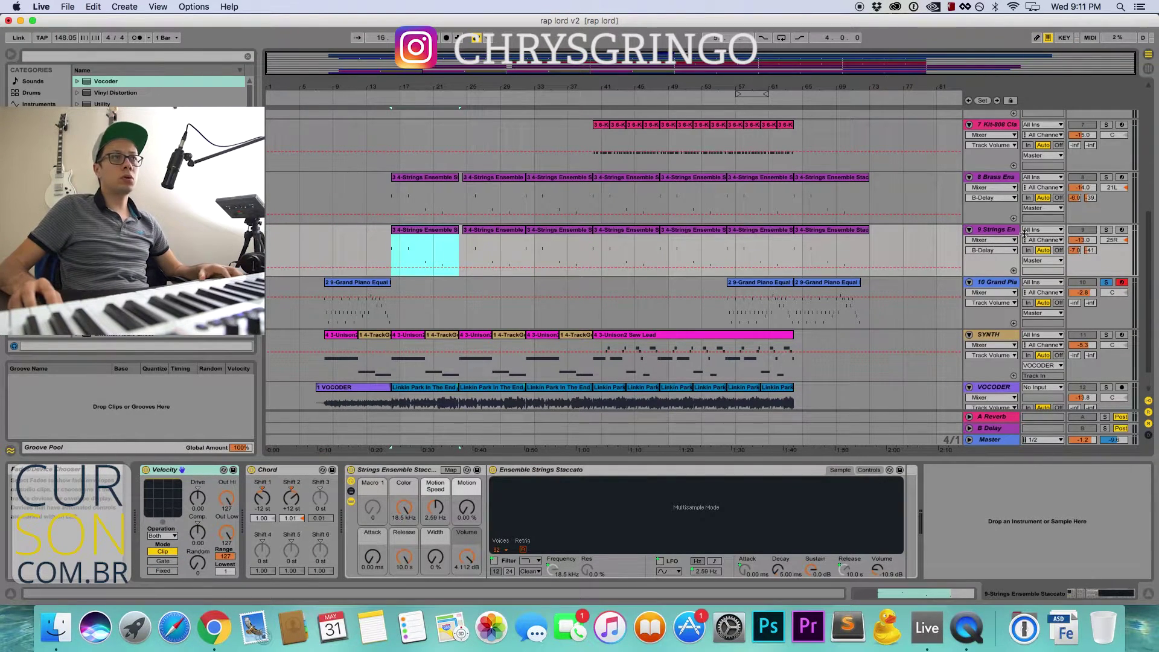
key(space)
click(1106, 229)
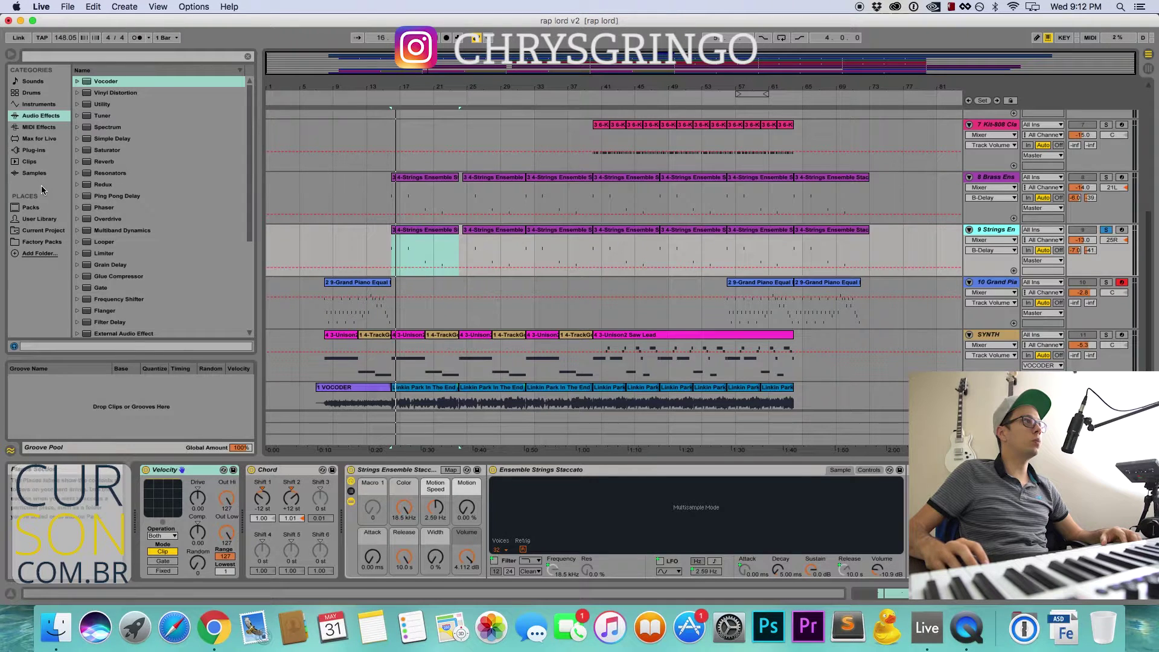
- Browse the installed Packs for Orchestral Brass, Orchestral Mallets and Orchestral Strings, expanding the Orchestral Strings pack
click(30, 207)
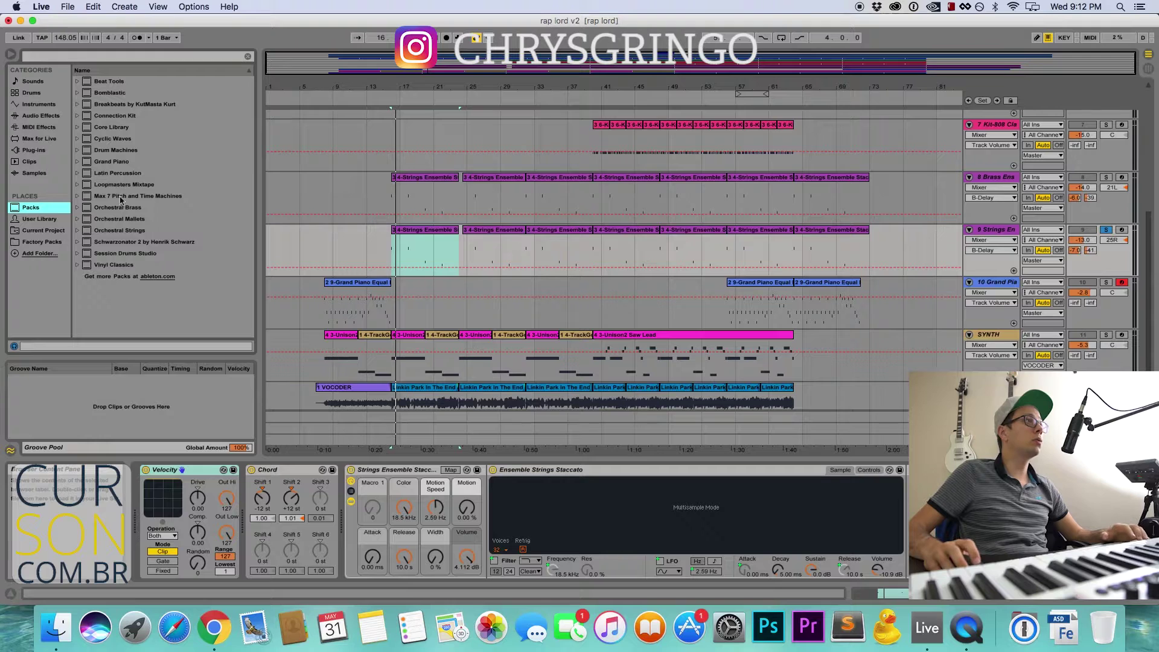
click(136, 210)
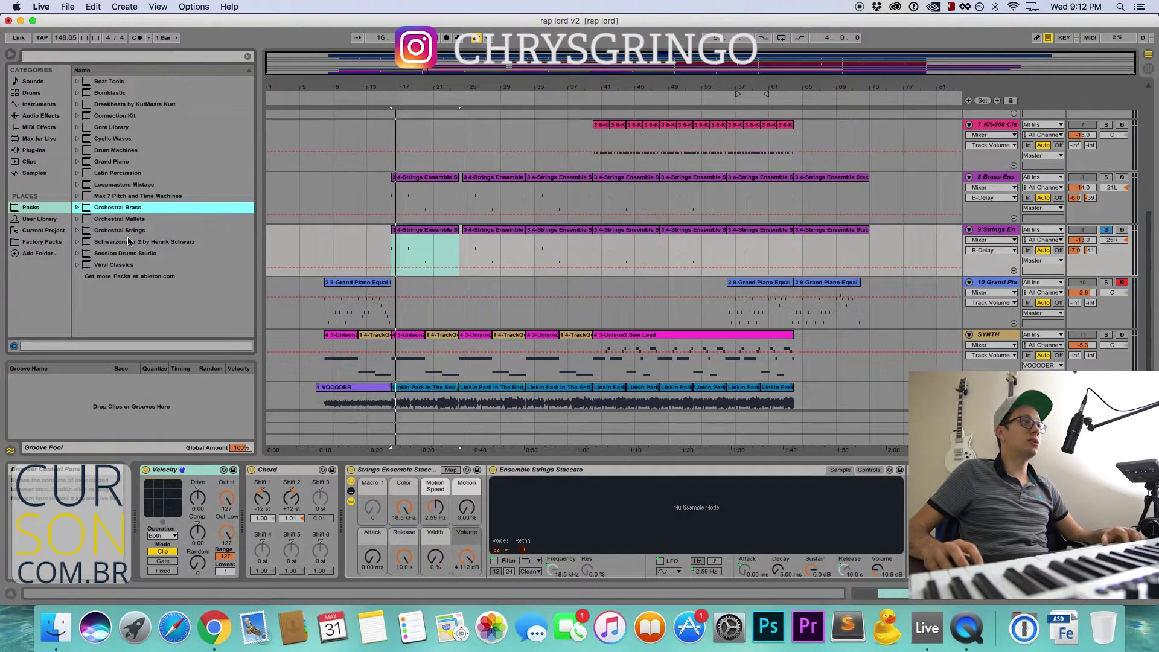
click(128, 232)
click(76, 231)
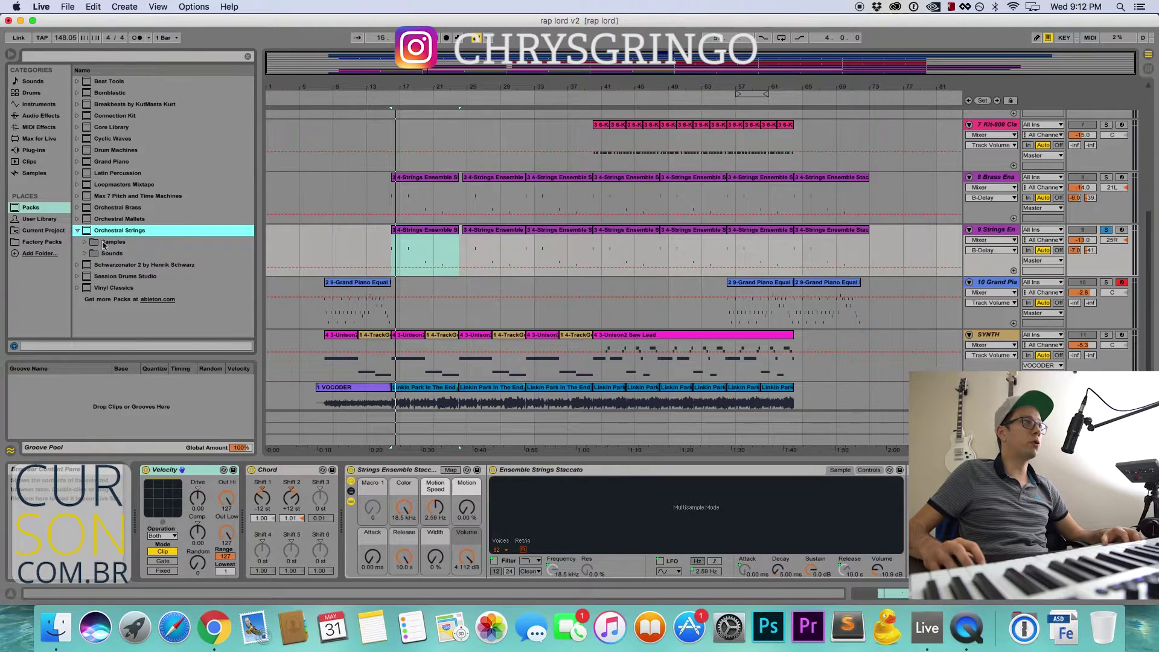
click(140, 219)
click(139, 209)
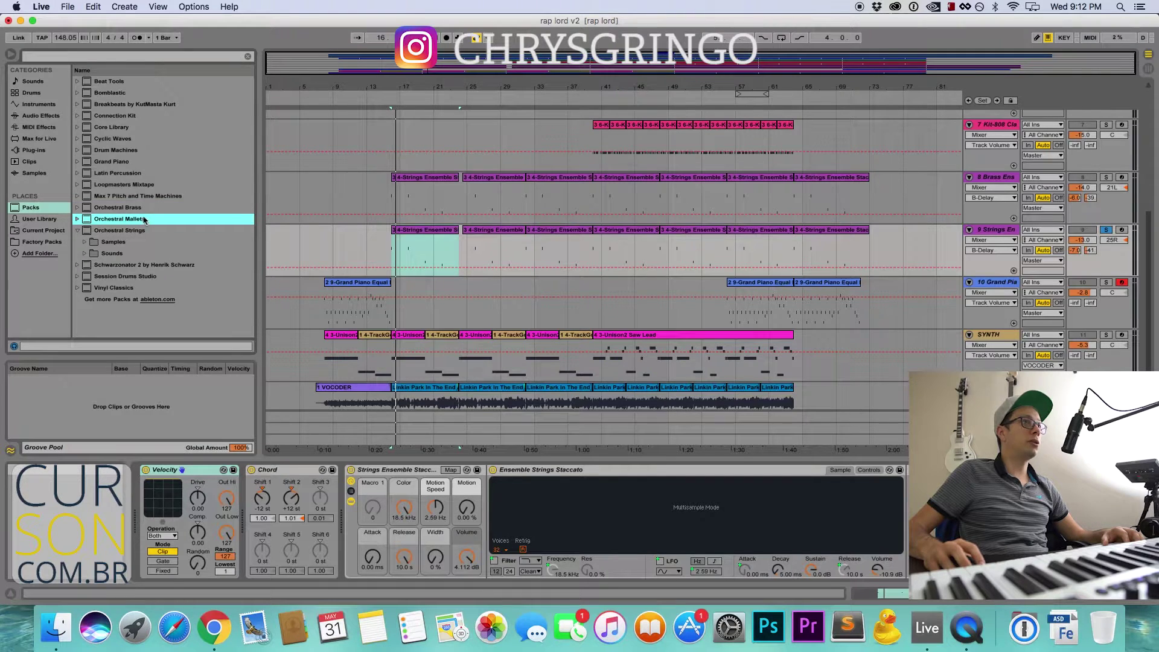
- Select the 8 Brass Ens track and play it soloed from bar 16
click(999, 179)
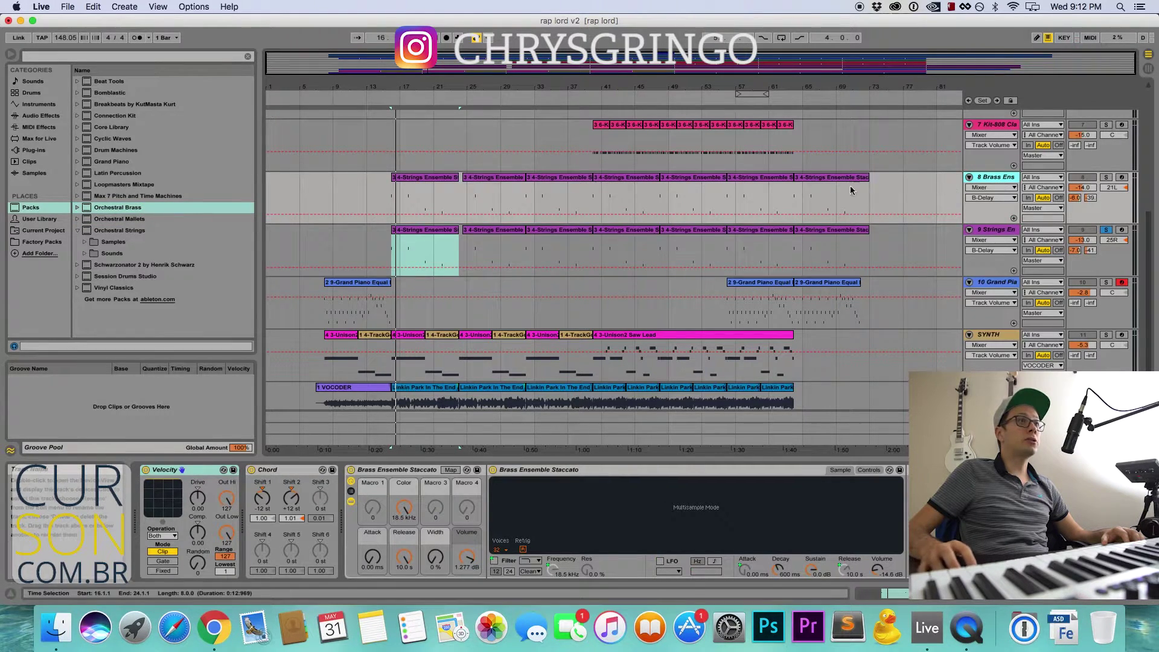
click(1104, 178)
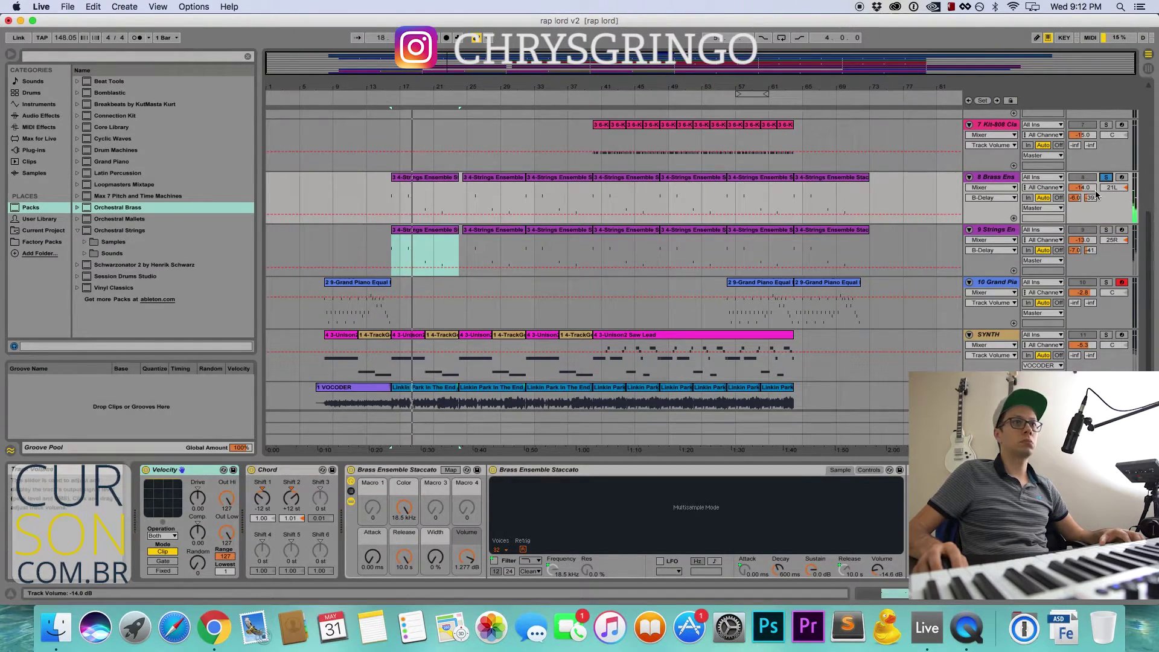
click(1106, 230)
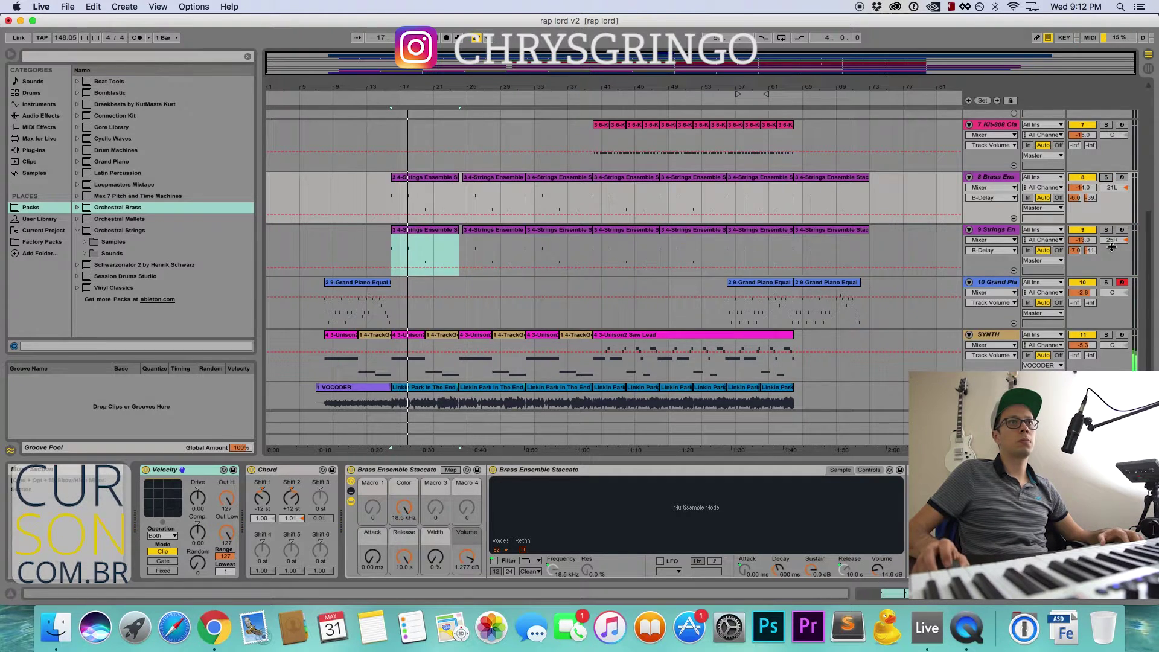
- Compare the soloed REF track with the full arrangement during playback, looking over the drum, strings and synth tracks
scroll(1110, 246, up, 6)
scroll(1111, 246, up, 2)
click(1109, 210)
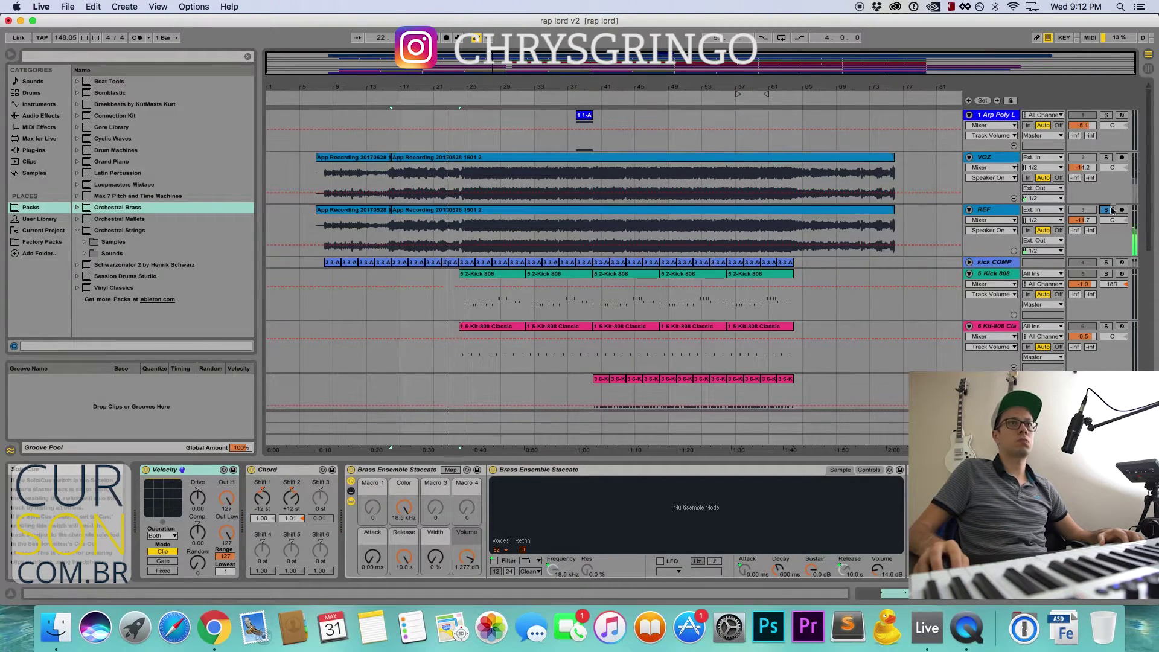
click(1107, 209)
scroll(1089, 253, down, 3)
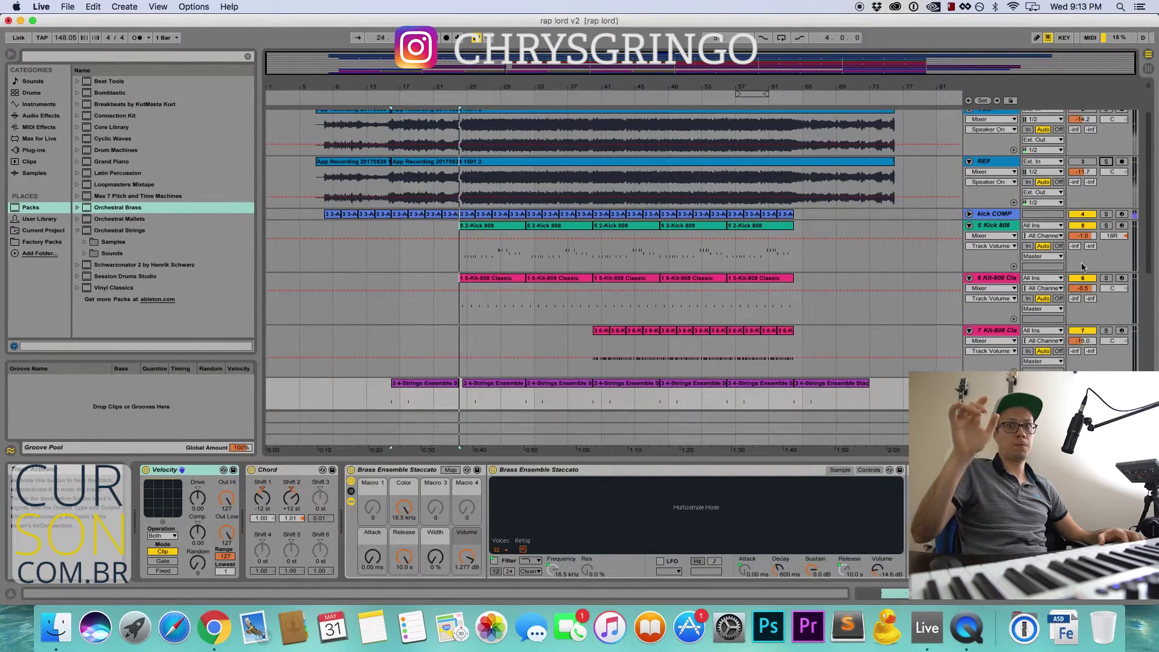
scroll(1083, 275, down, 2)
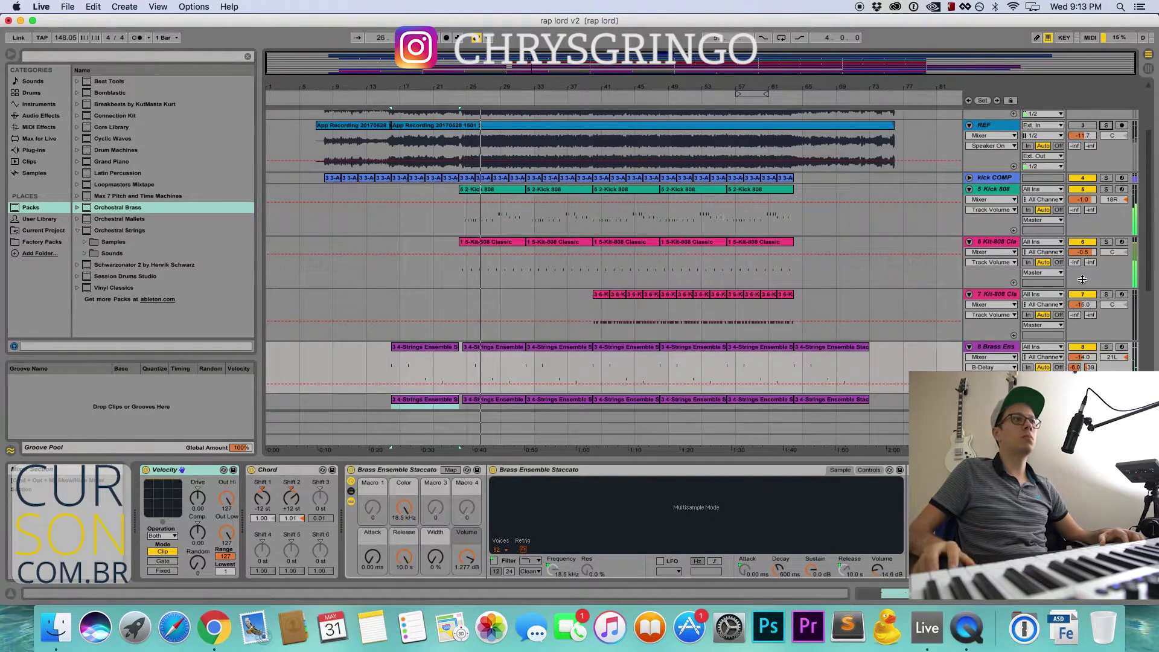
scroll(1056, 311, down, 1)
scroll(1057, 311, down, 6)
scroll(1056, 311, down, 3)
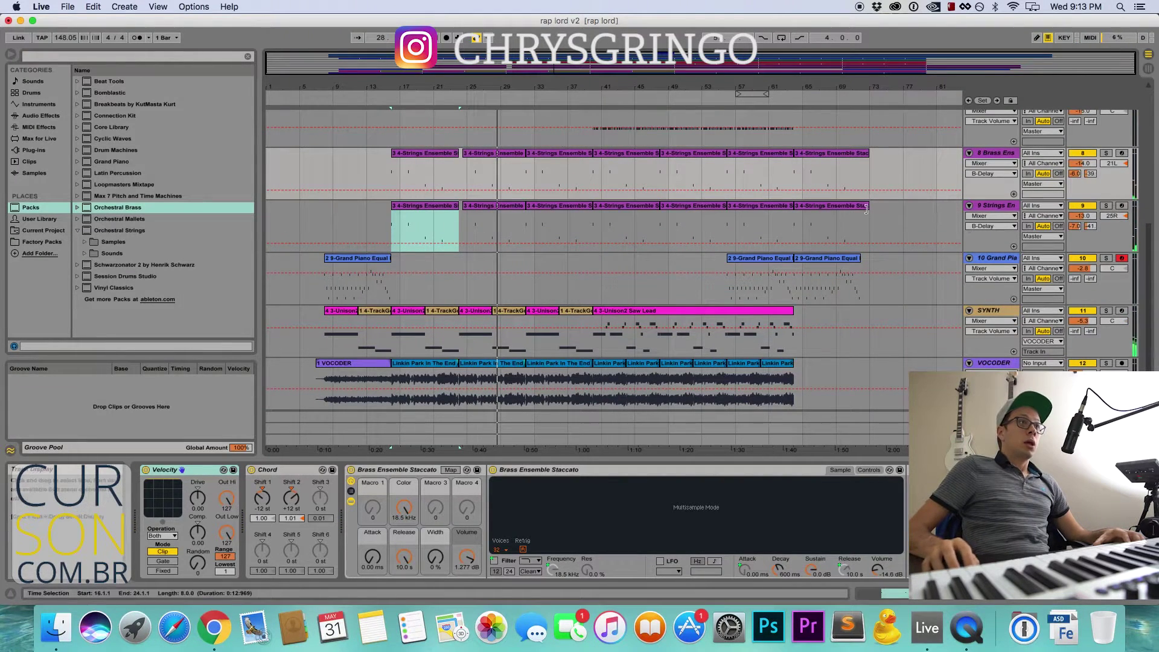
- Inspect the MIDI notes of the 9 Strings Ens clip at bar 16, then return to the track's device chain
scroll(700, 266, up, 2)
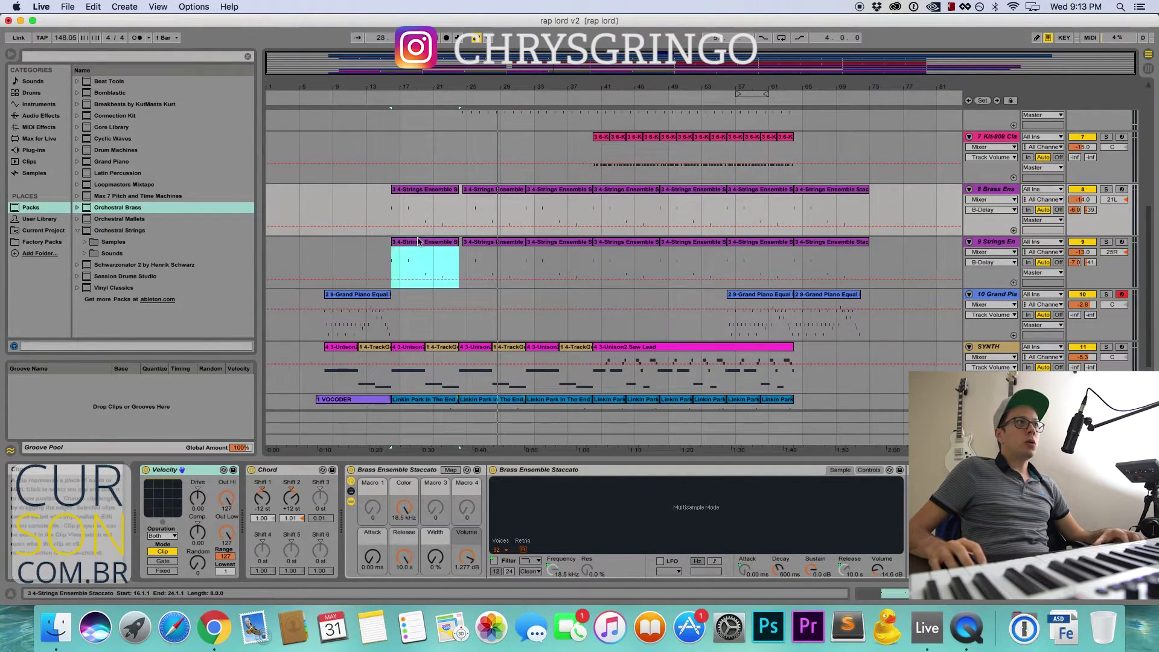
click(420, 242)
double_click(420, 242)
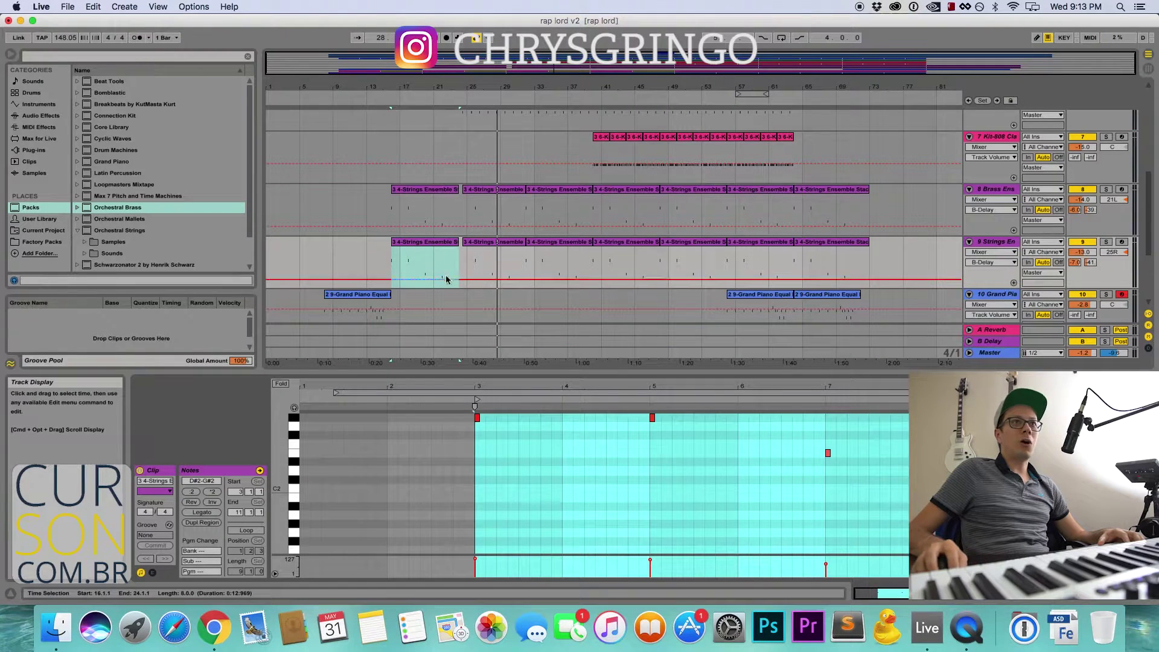
key(shift+Tab)
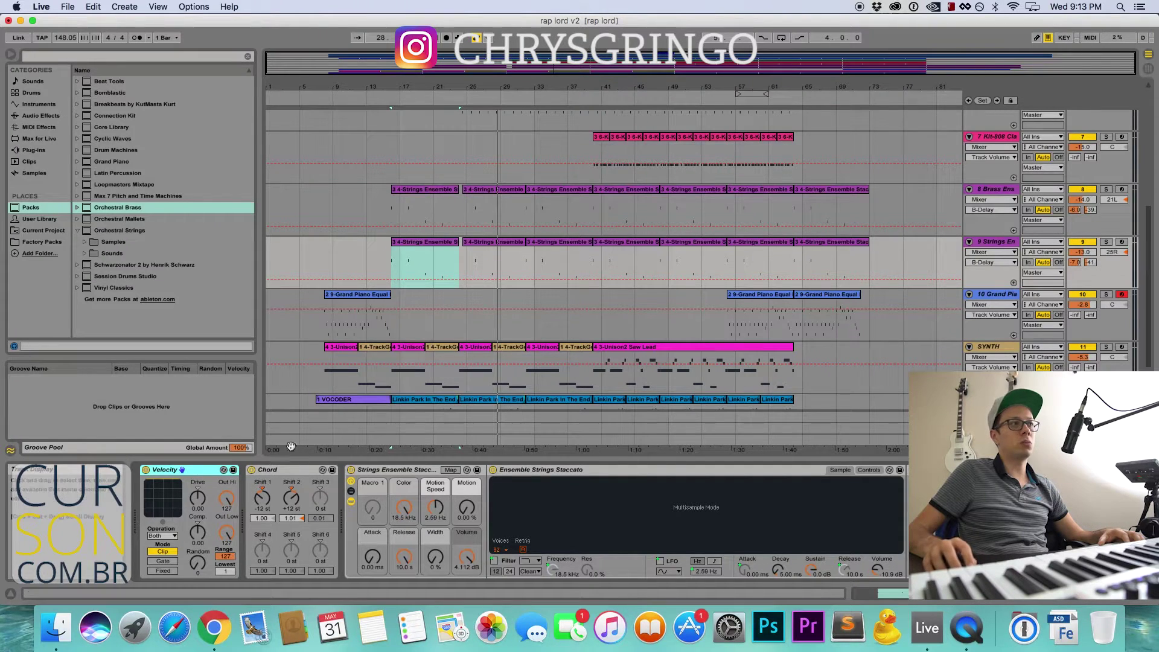
- Examine the Chord device on the 9 Strings Ens track, with the track armed and soloed for live playing
click(273, 492)
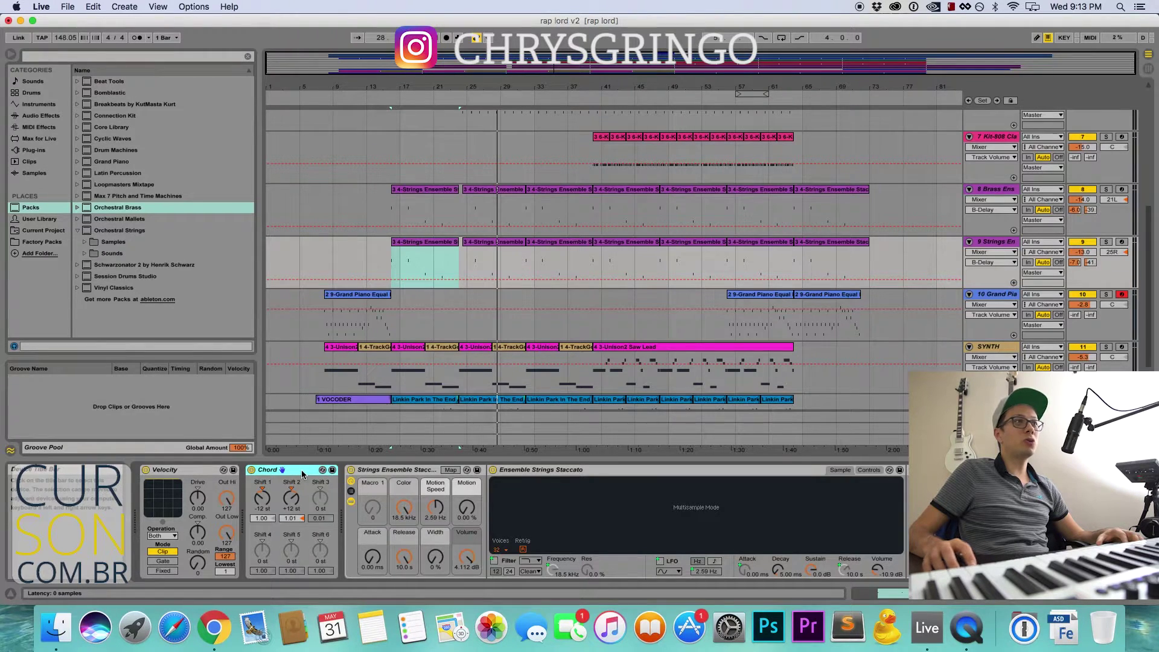
click(996, 242)
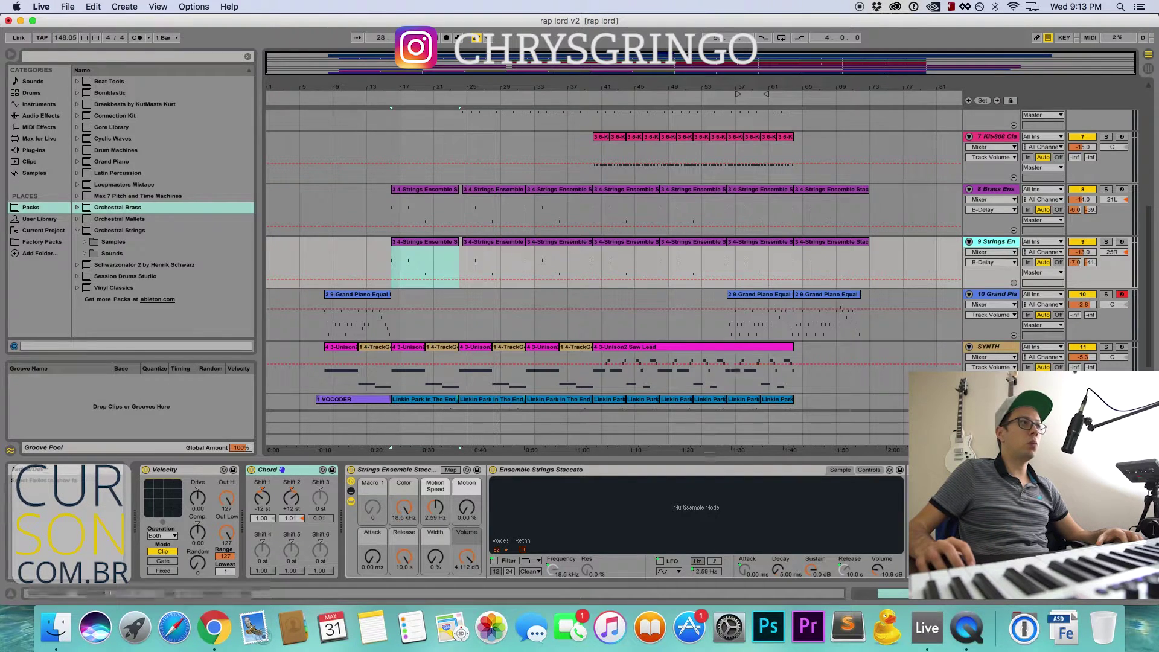
click(279, 472)
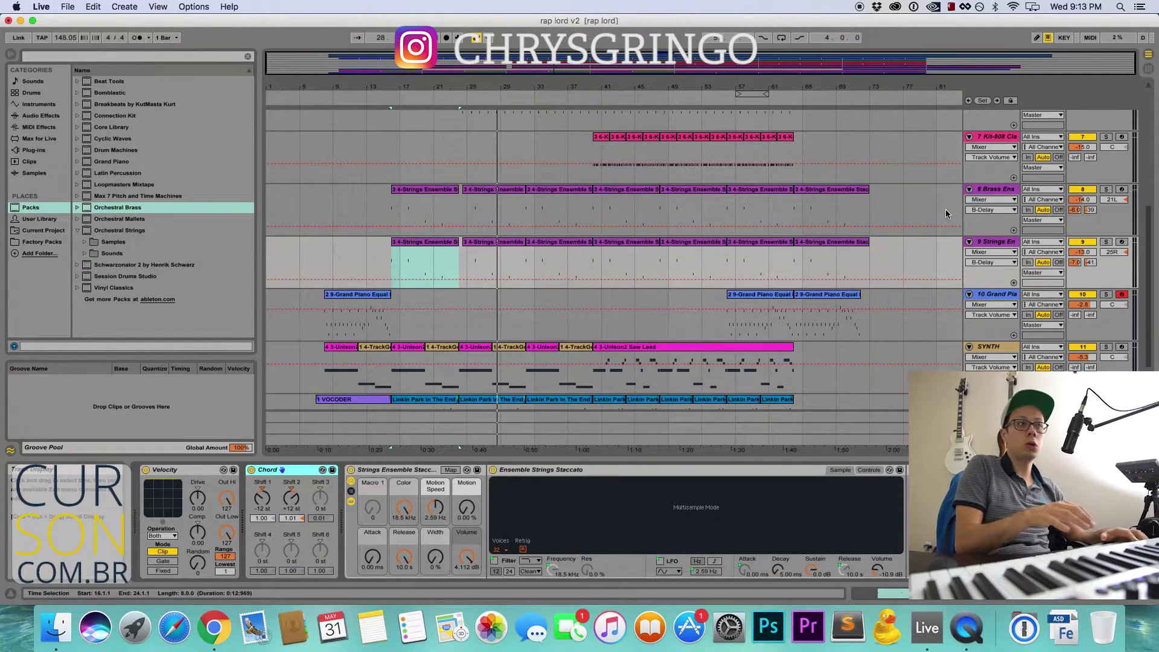
click(1105, 241)
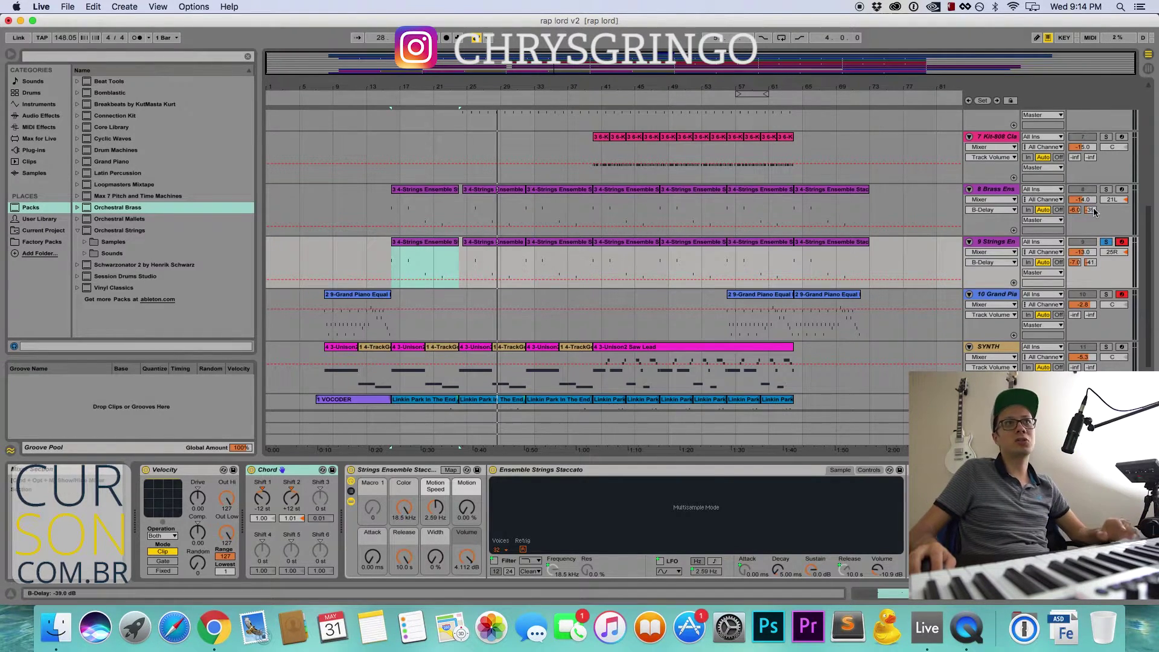
- Arm and solo the 8 Brass Ens track, show its devices and play it from bar 16
click(1120, 189)
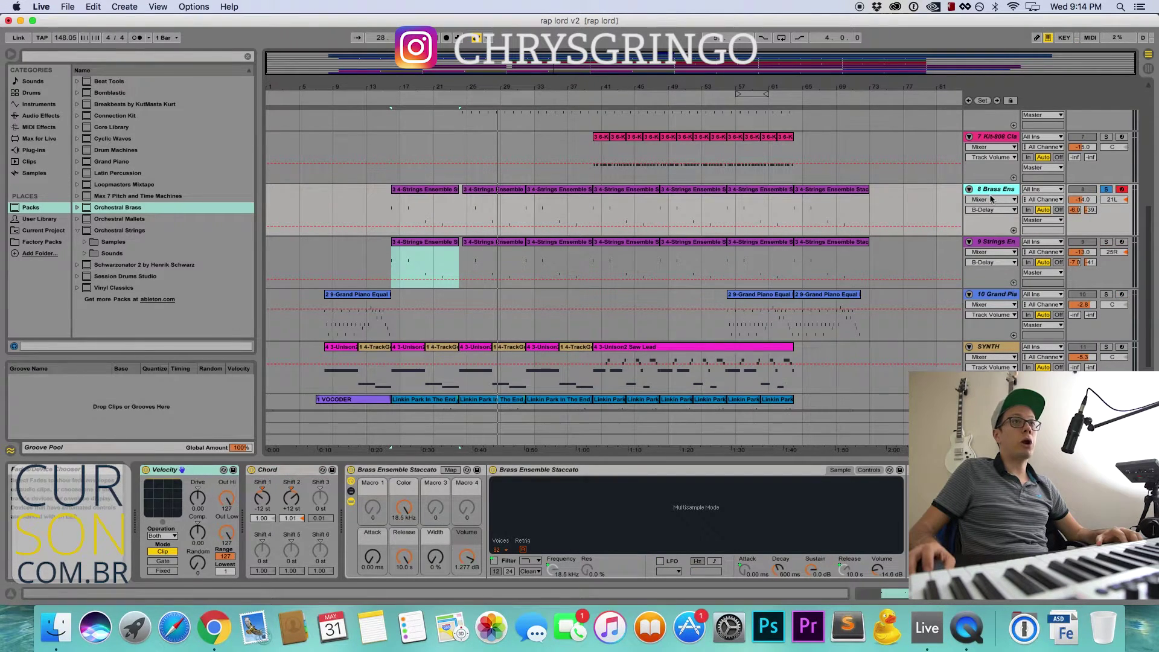
scroll(989, 195, up, 1)
key(space)
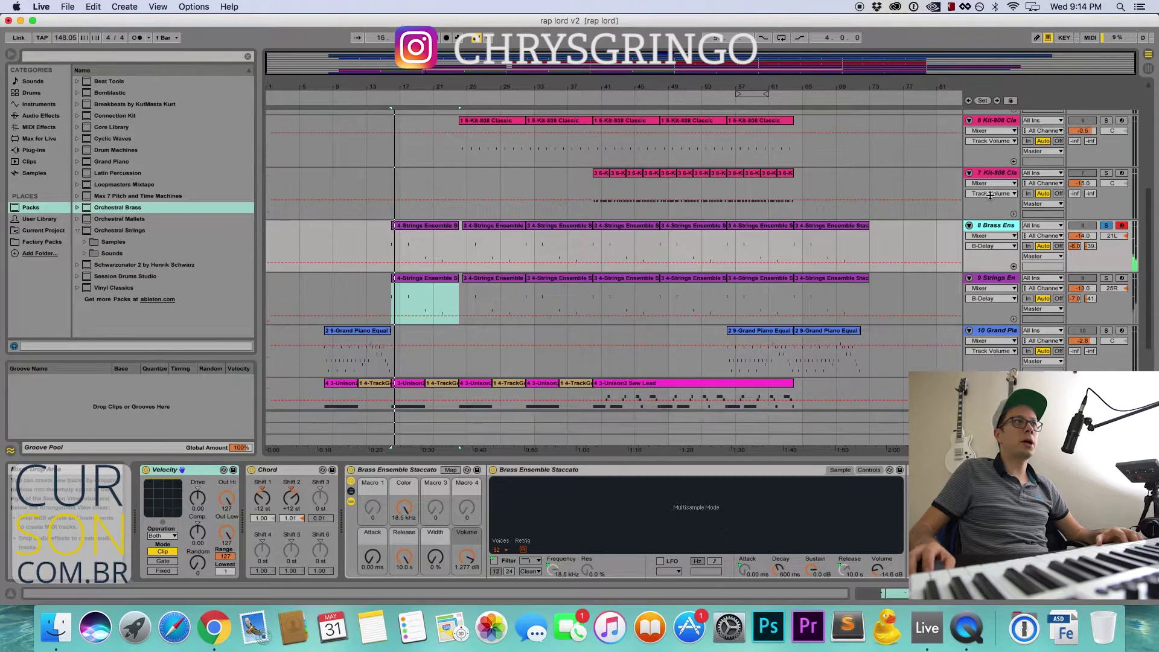
scroll(989, 197, down, 2)
scroll(989, 198, up, 8)
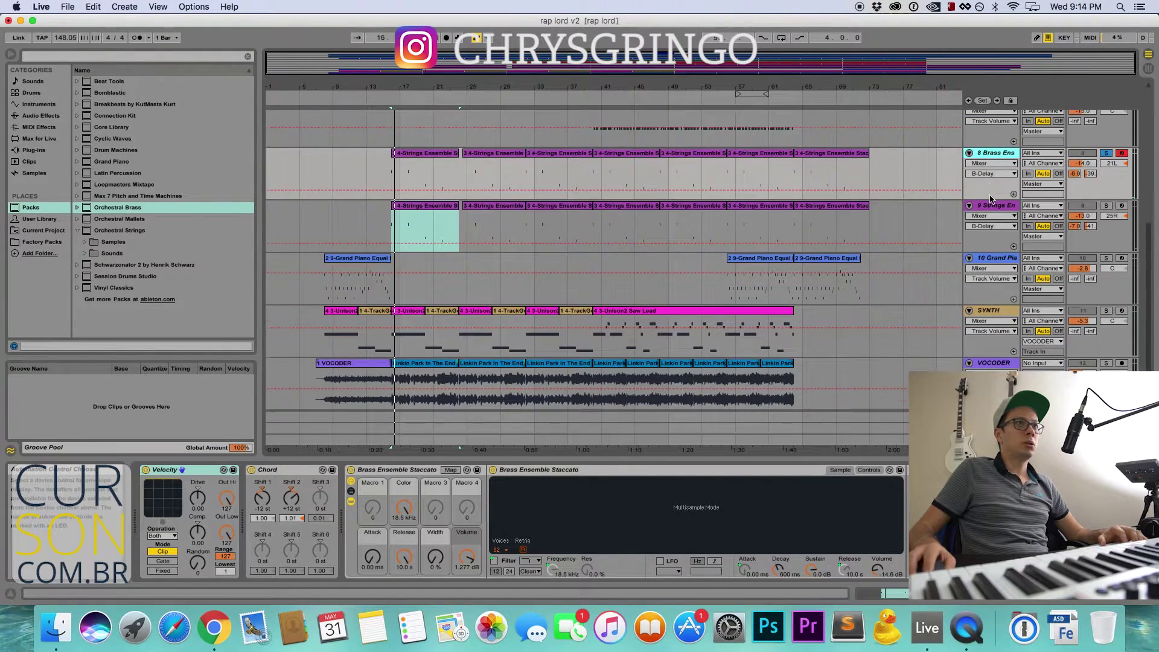
- Solo the 7 Kit-808 Classic track, play it from bar 40 and show the notes of its first clip
click(1101, 225)
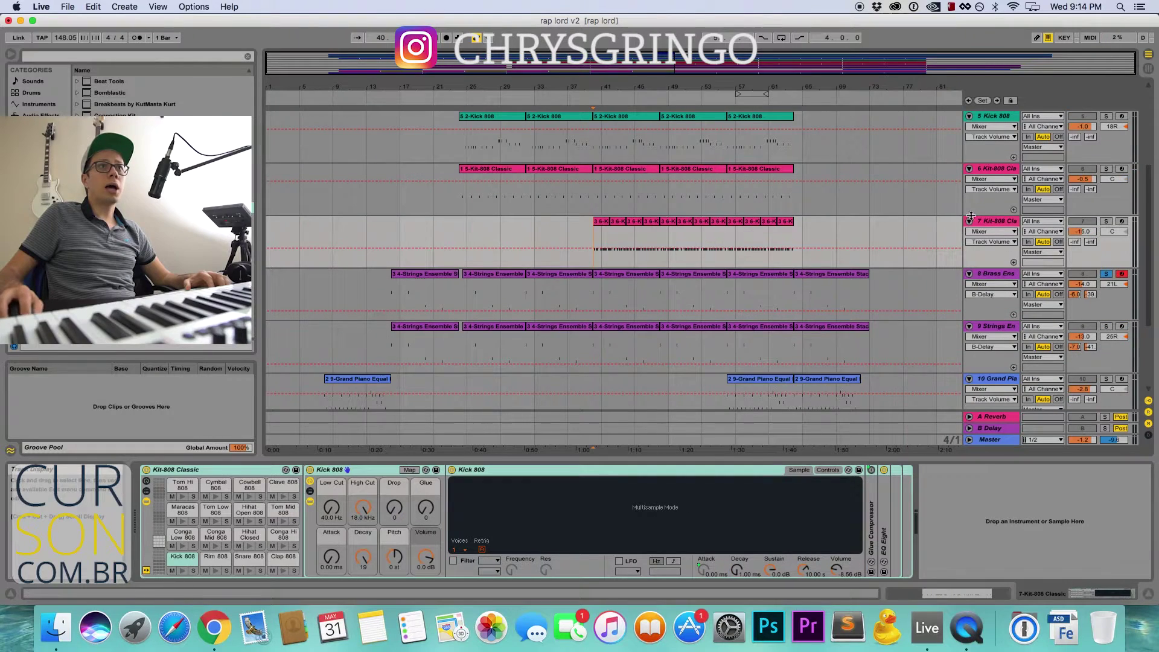
key(space)
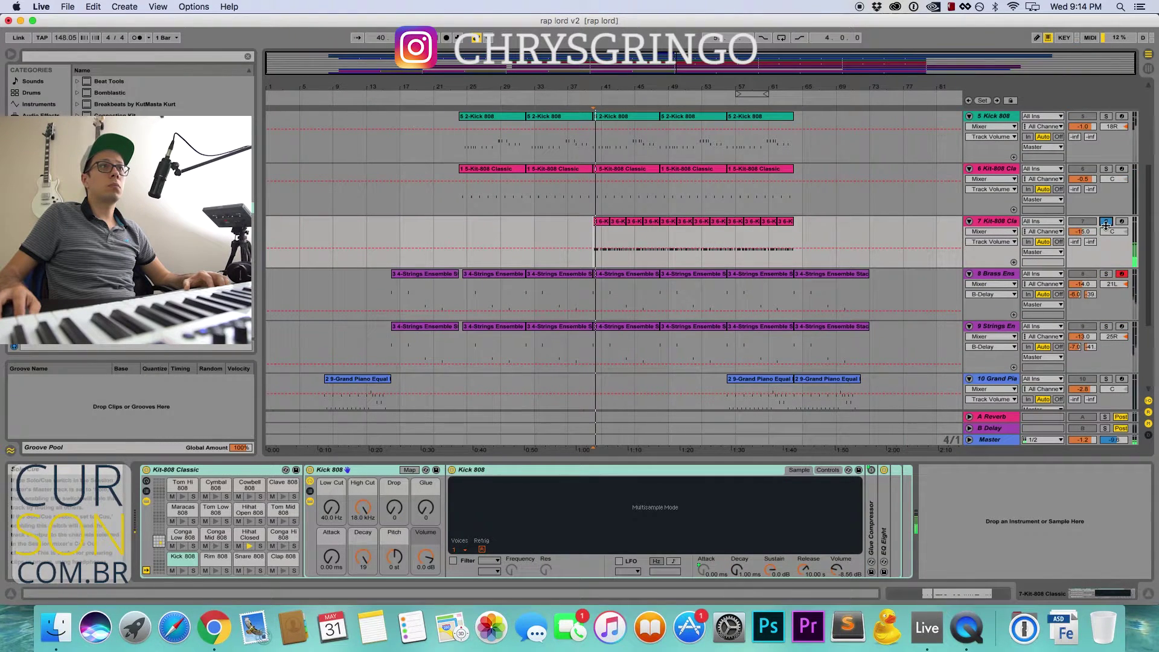
click(1105, 222)
click(1106, 222)
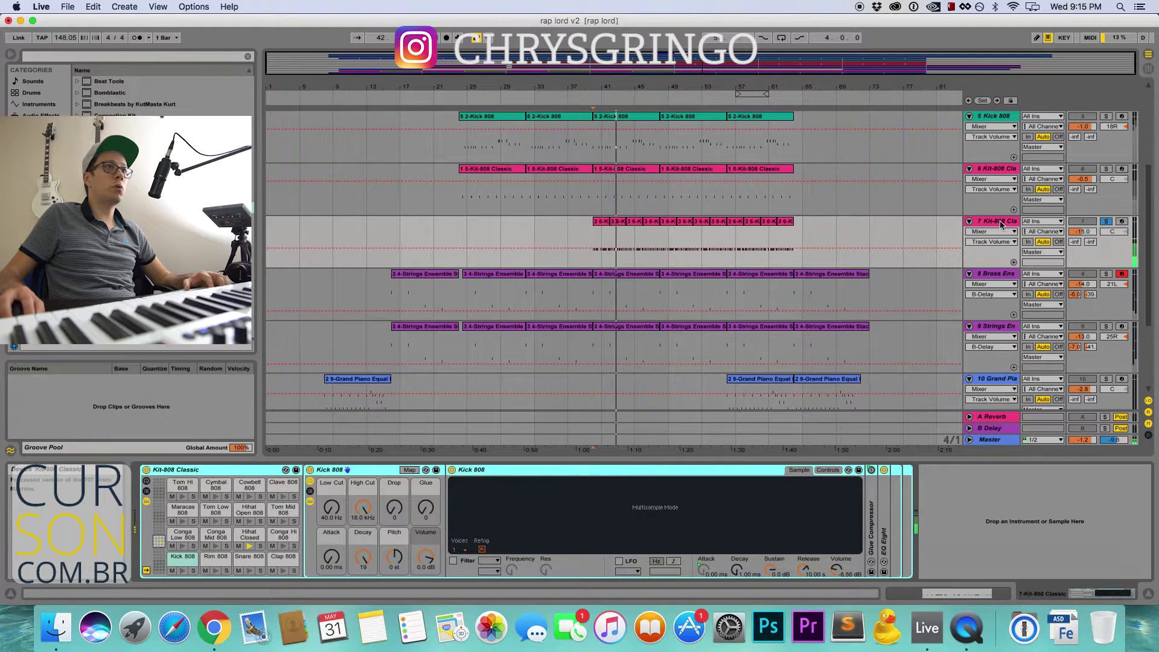
key(space)
click(600, 222)
key(space)
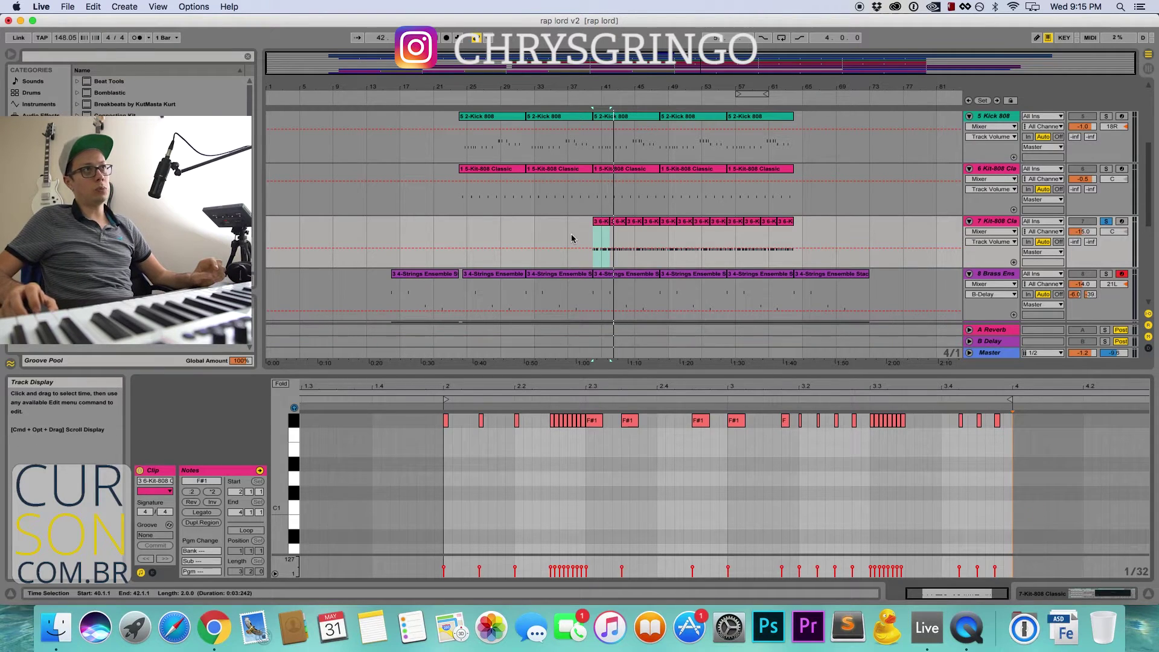
- Switch the solo to the 6 Kit-808 Classic track, play it and show its Snare 808 device chain
scroll(575, 232, up, 2)
scroll(578, 234, up, 4)
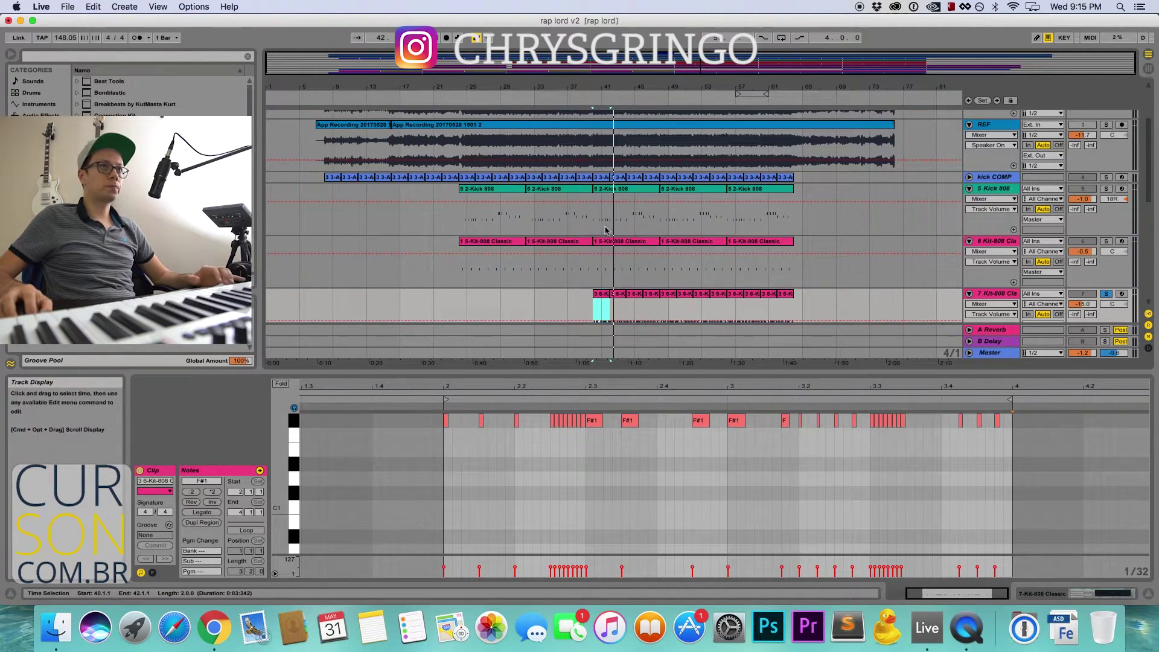
click(1106, 294)
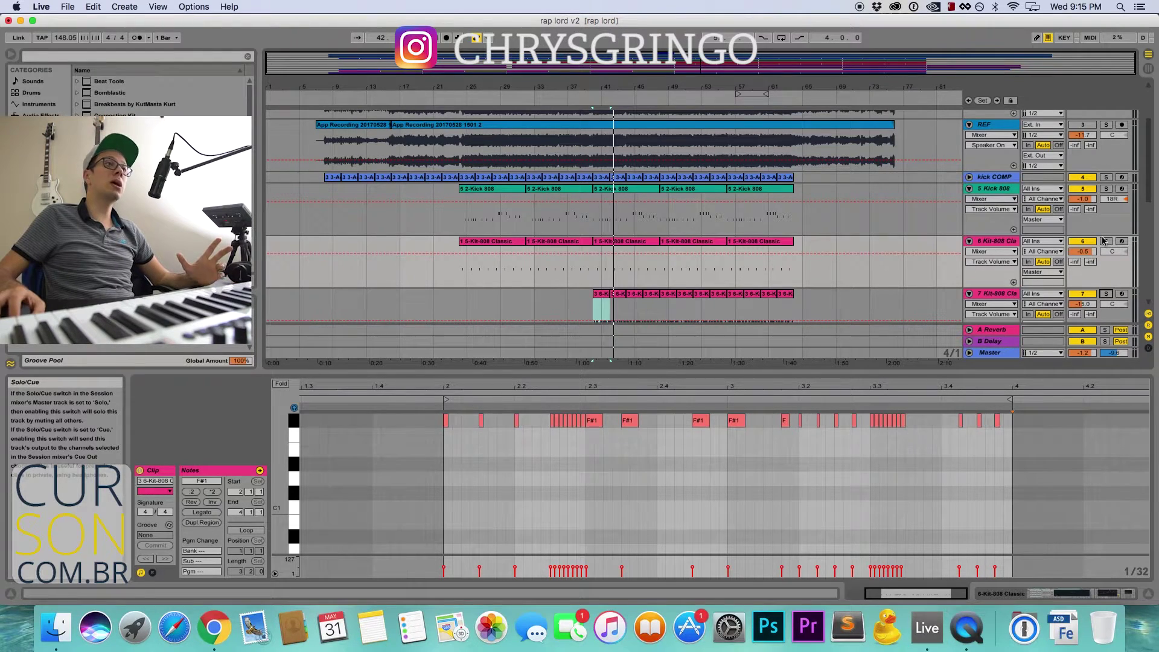
click(1107, 242)
key(space)
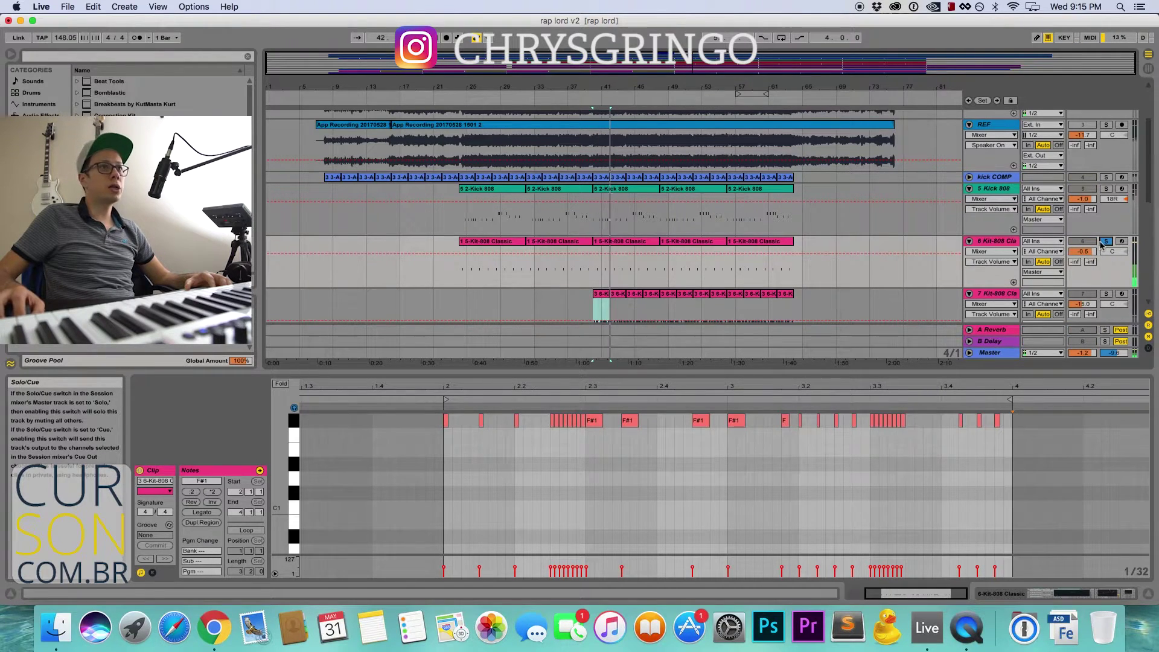
click(1002, 244)
double_click(1000, 242)
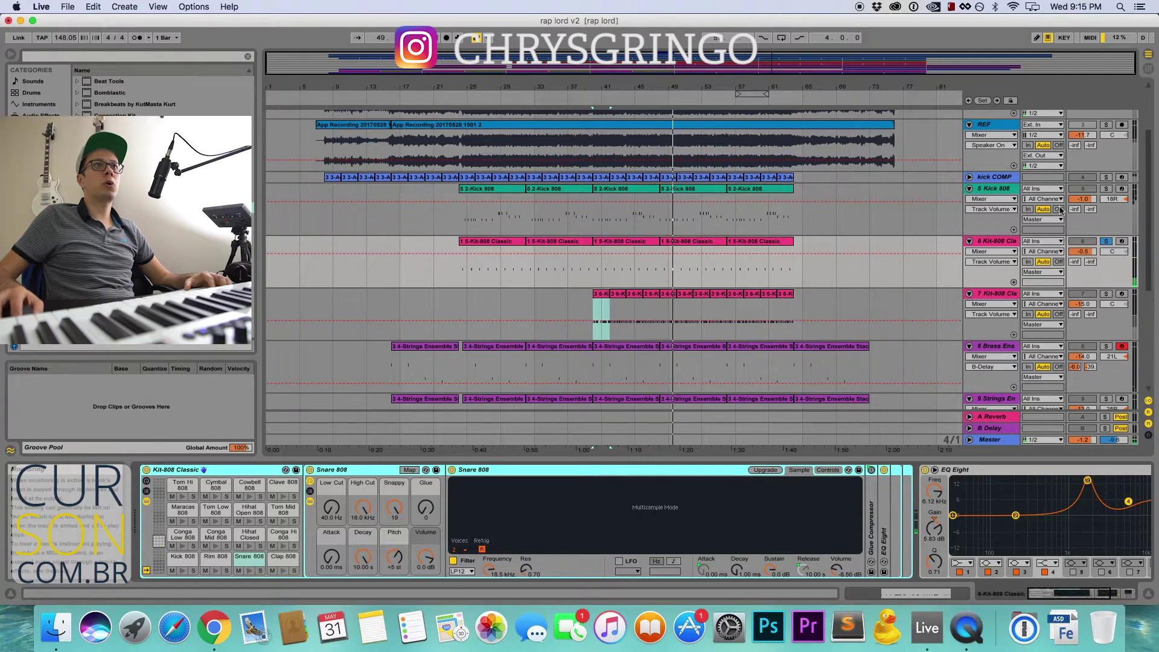
- Solo the 5 Kick 808 track and play its first clip with the MIDI notes open
scroll(1060, 210, up, 3)
scroll(1060, 210, down, 2)
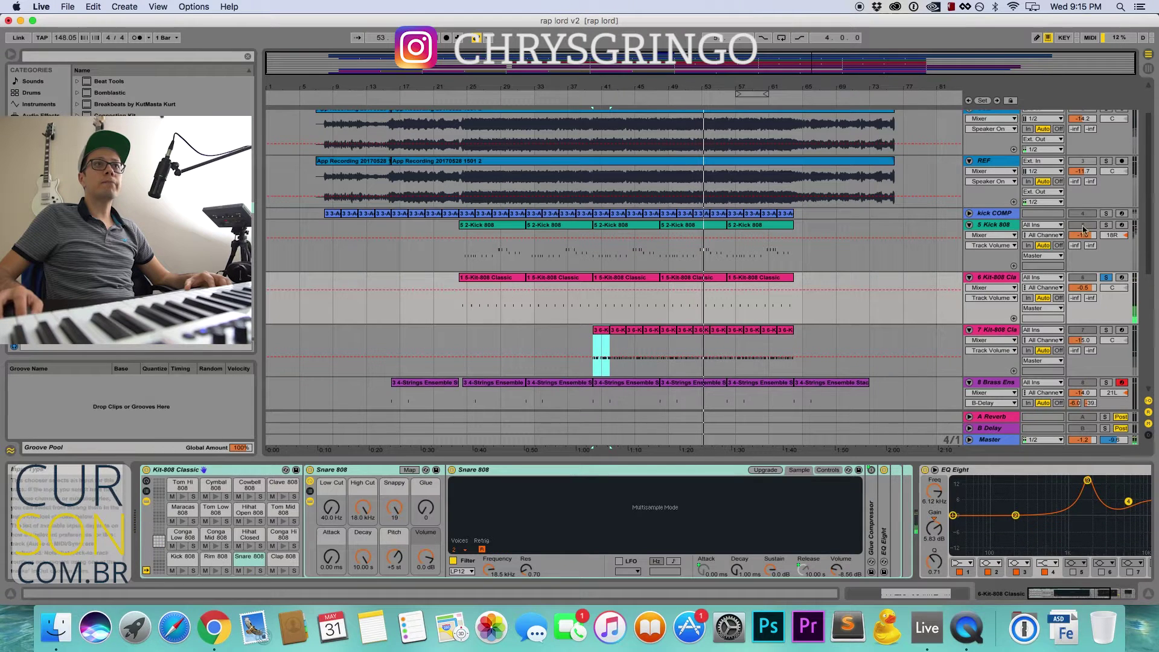
click(1106, 225)
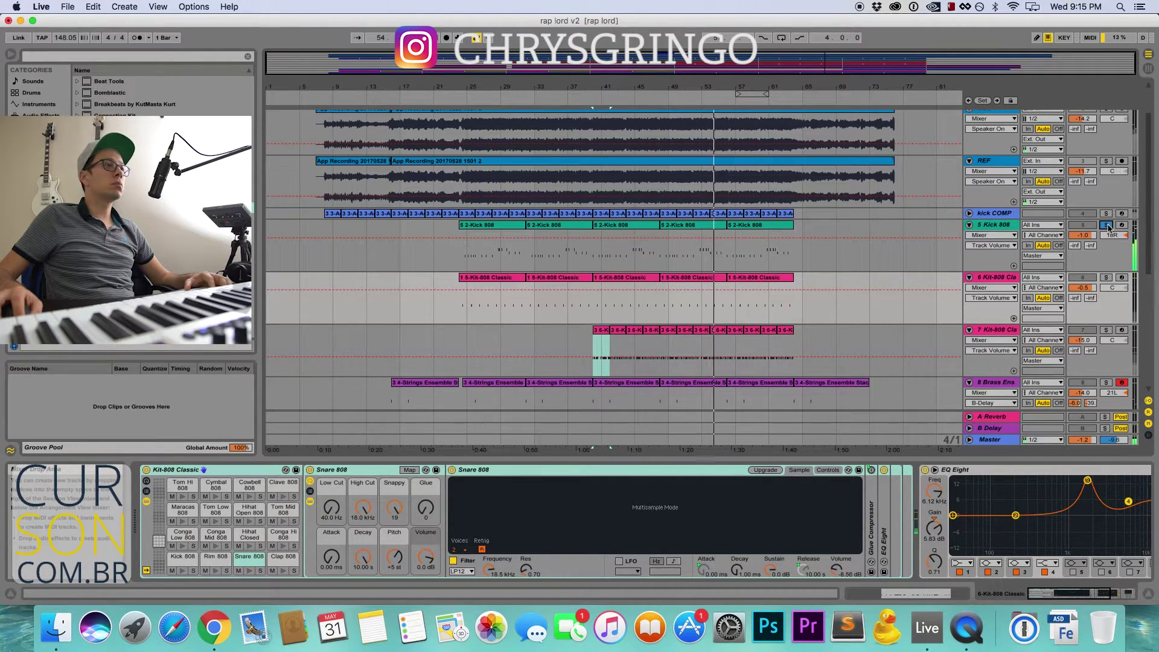
click(504, 231)
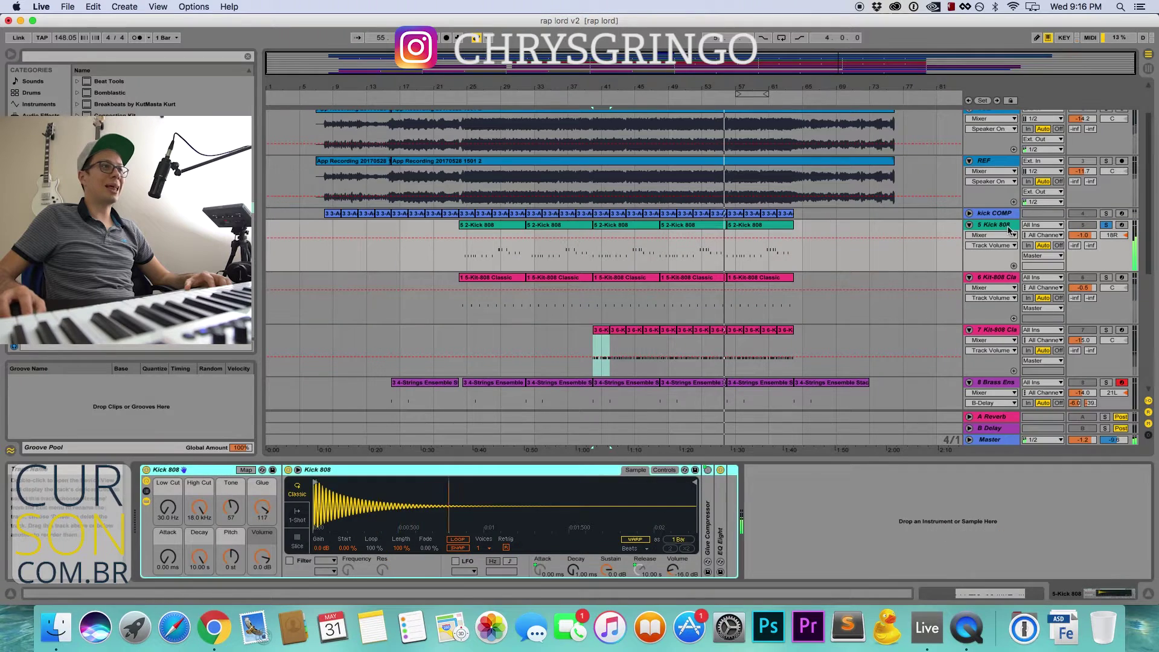
double_click(504, 231)
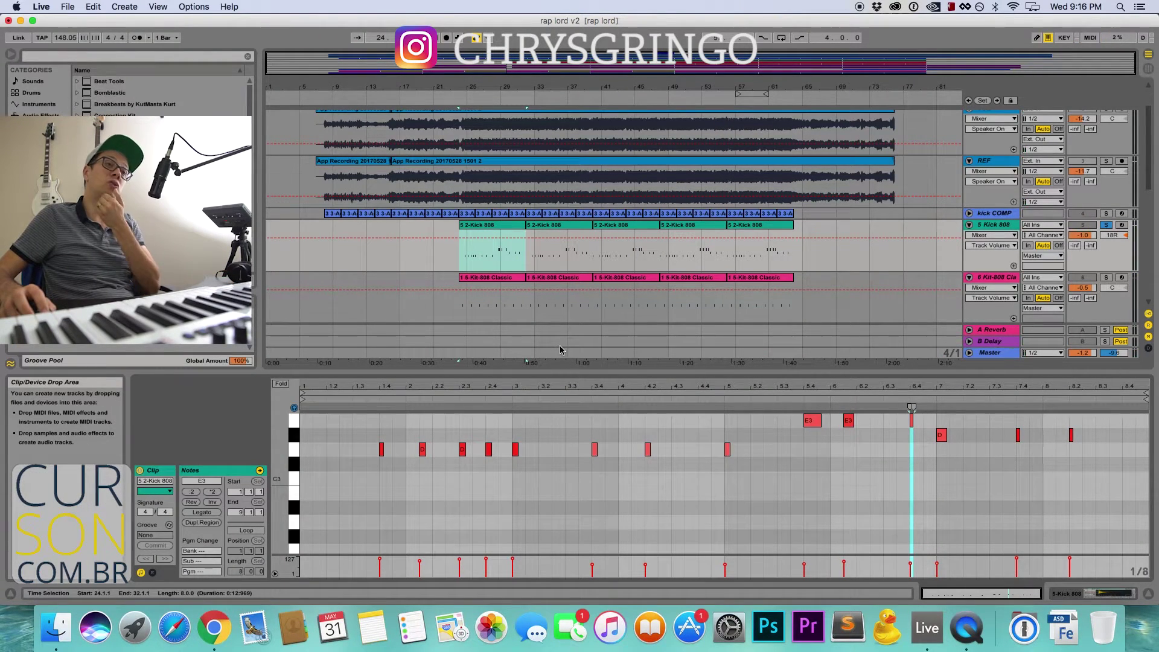
click(799, 399)
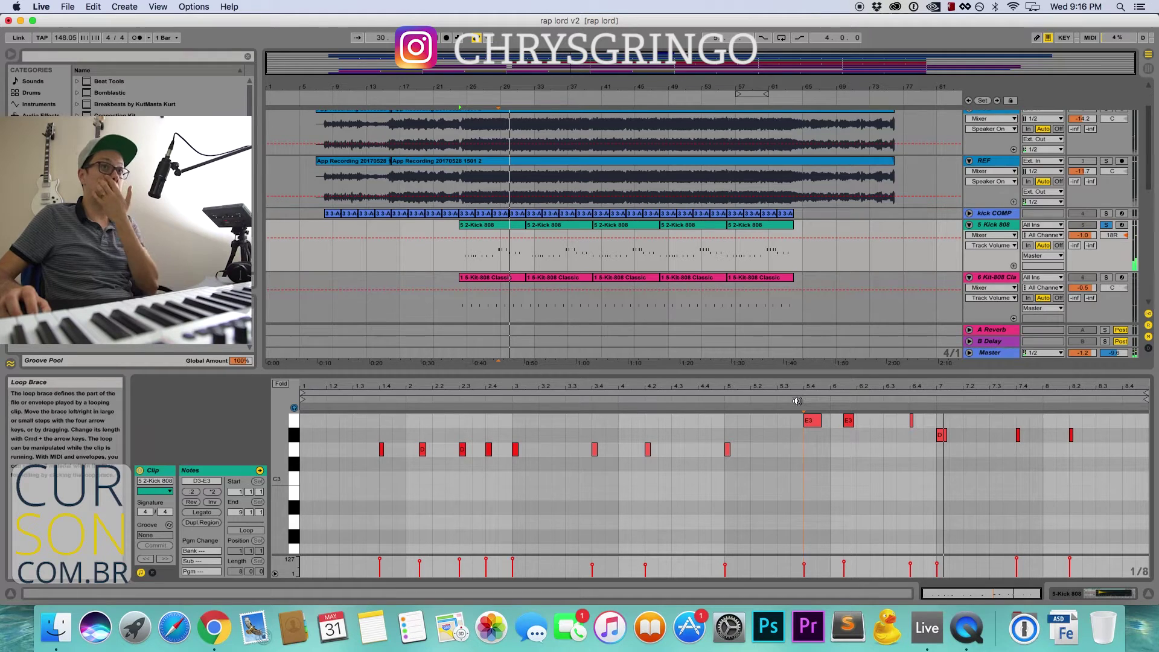
- Arm the 5 Kick 808 track, unsolo it, and show its devices and those of the kick COMP track
click(1120, 227)
key(space)
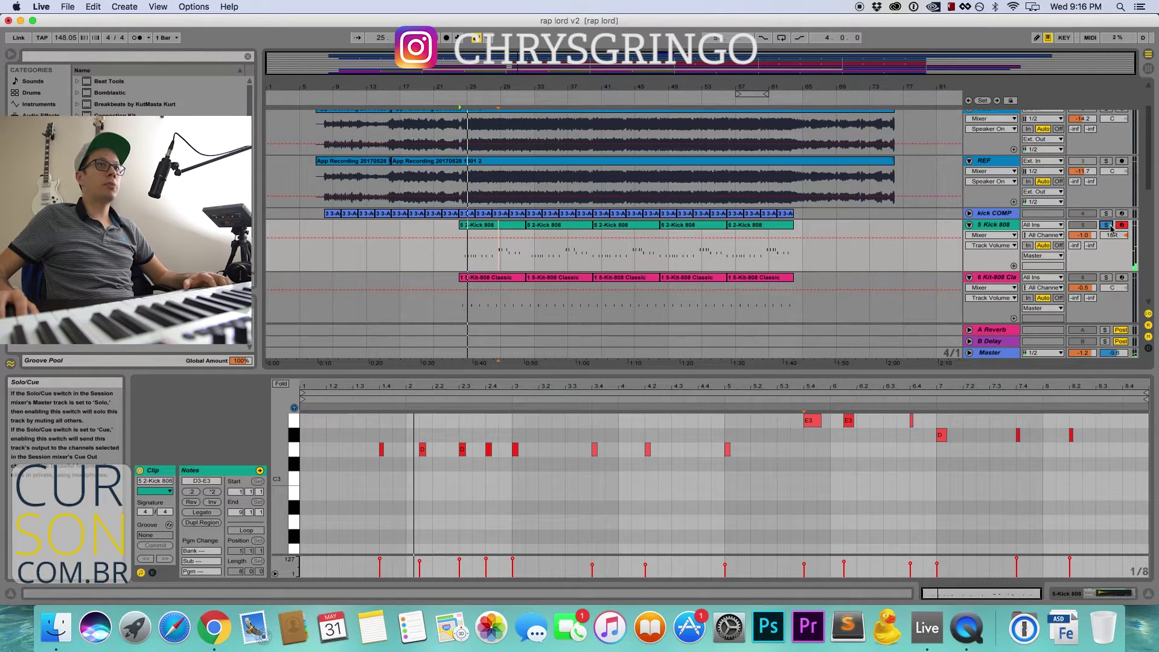
click(984, 232)
double_click(984, 230)
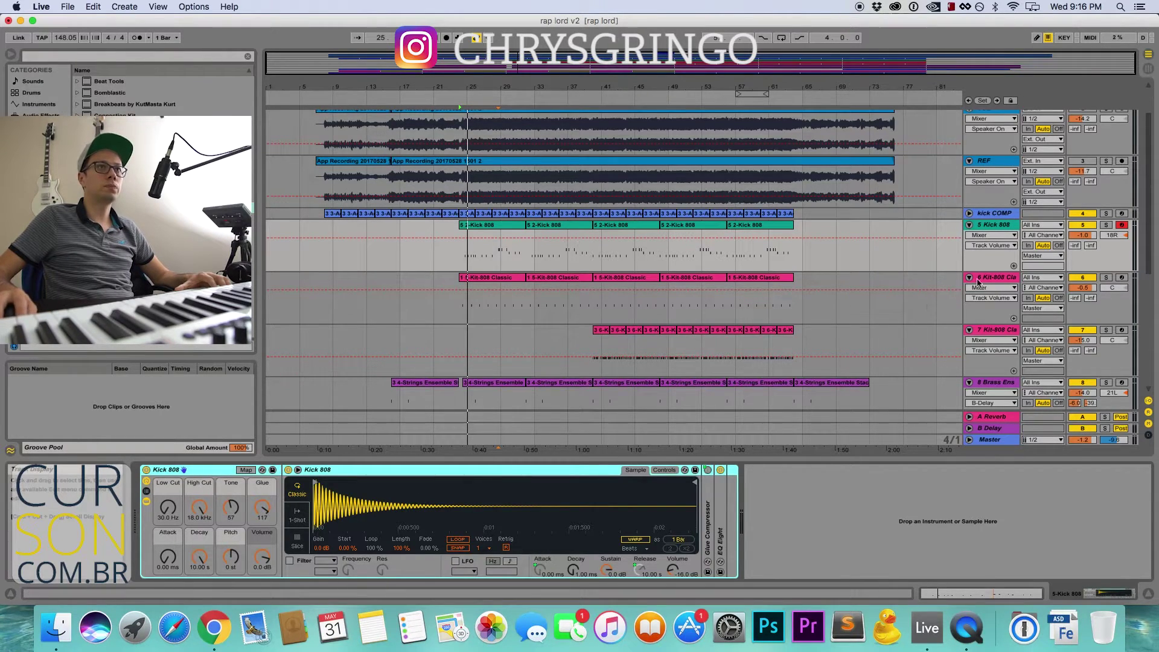
click(993, 213)
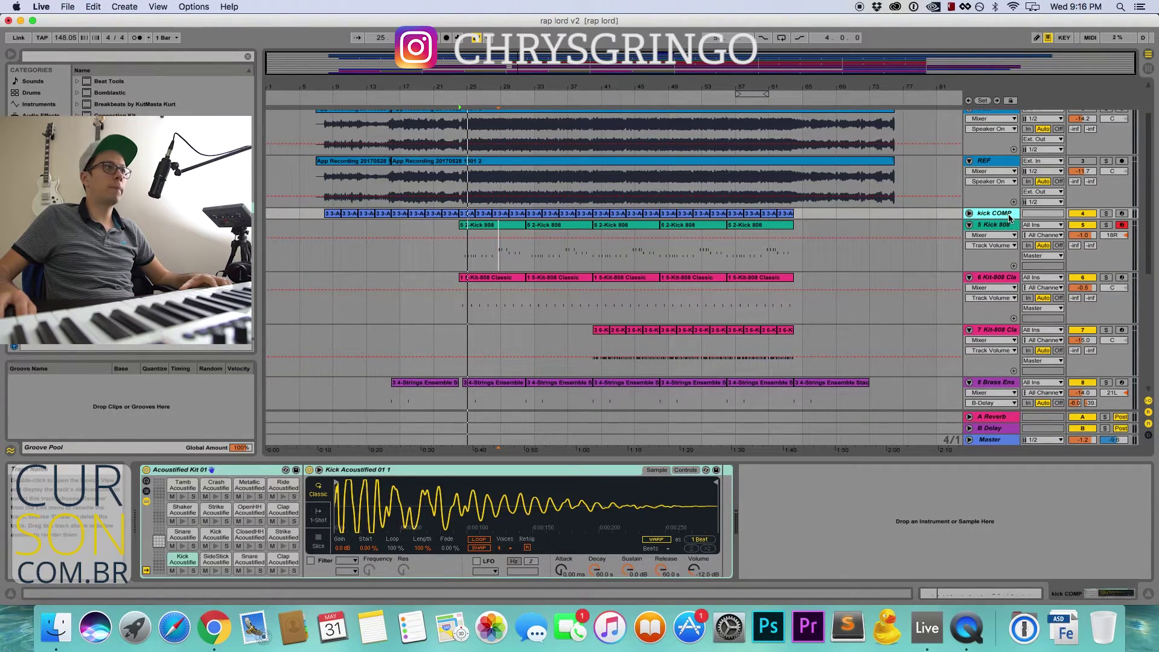
- Select the 1 Arp Poly Lead clip at bar 38 and review its instrument and the arrangement
key(space)
scroll(599, 138, up, 2)
click(579, 116)
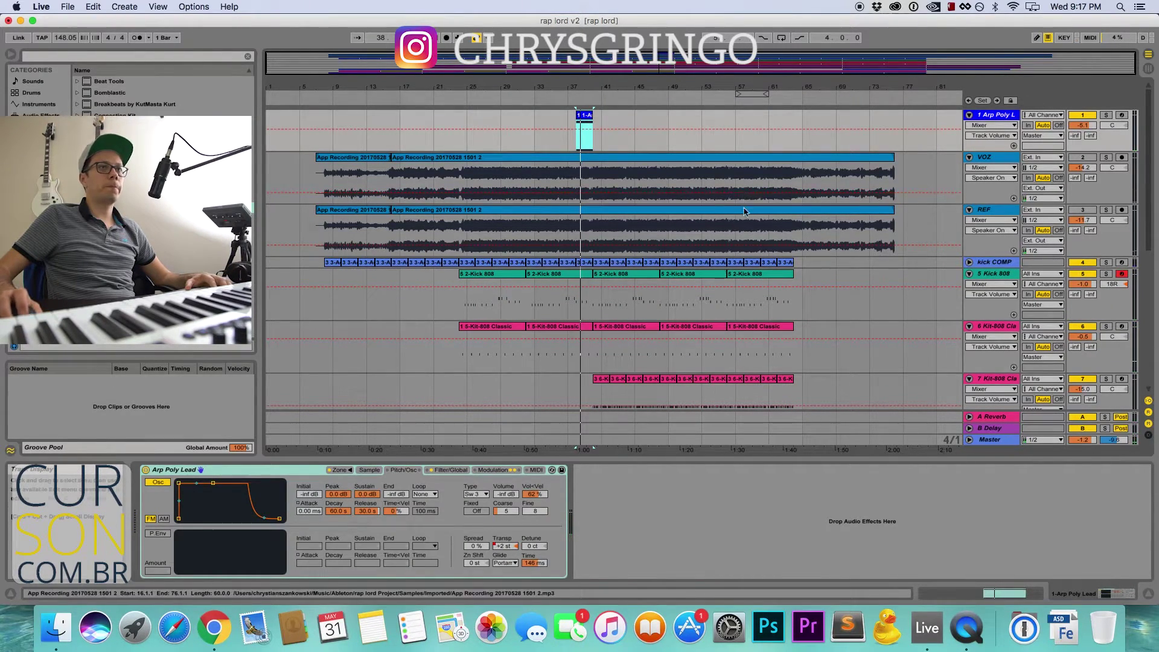
scroll(734, 199, down, 6)
scroll(741, 209, up, 6)
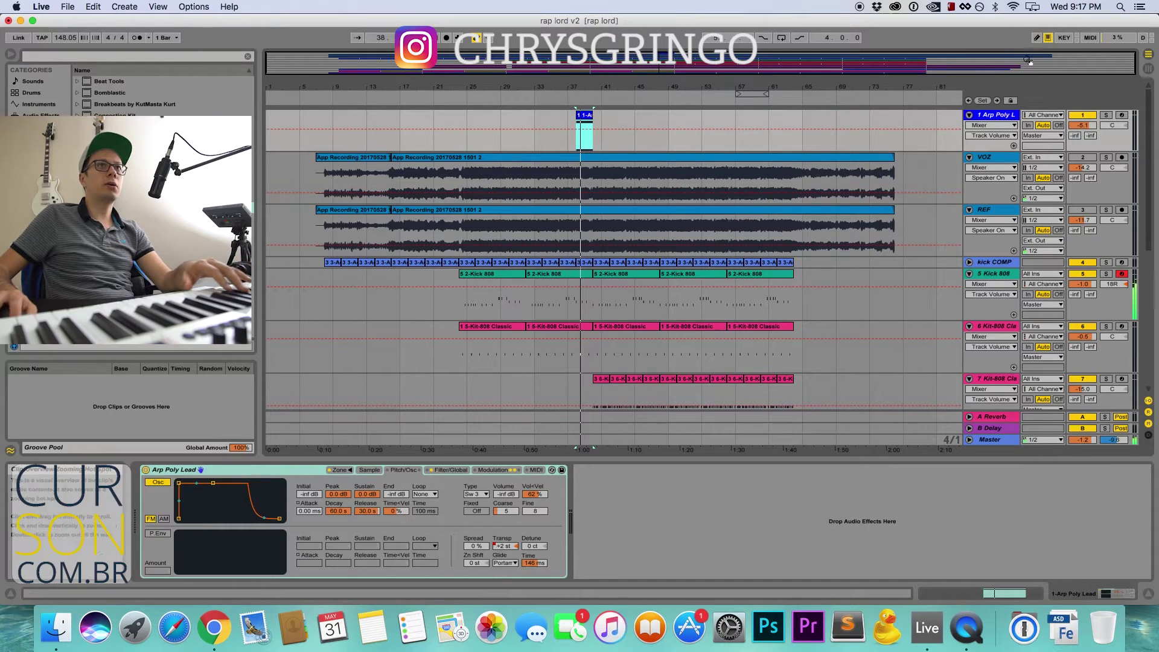
- Arm the 1 Arp Poly Lead track and play its clip at bar 38 with the instrument's Transpose value in view
click(1121, 115)
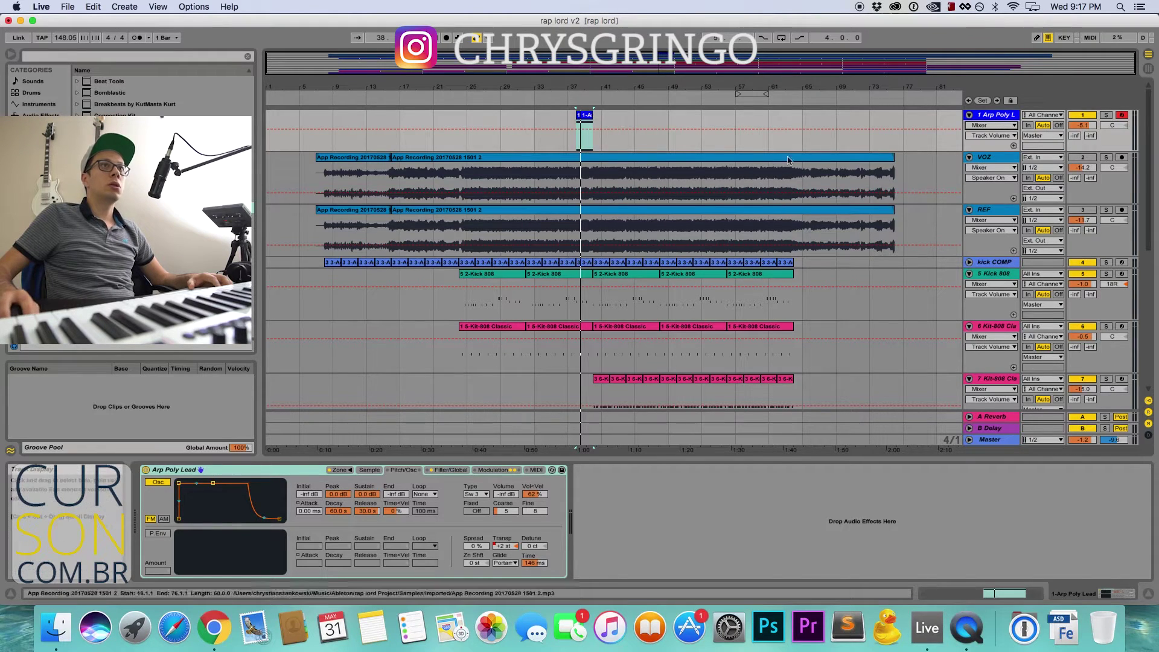
click(989, 117)
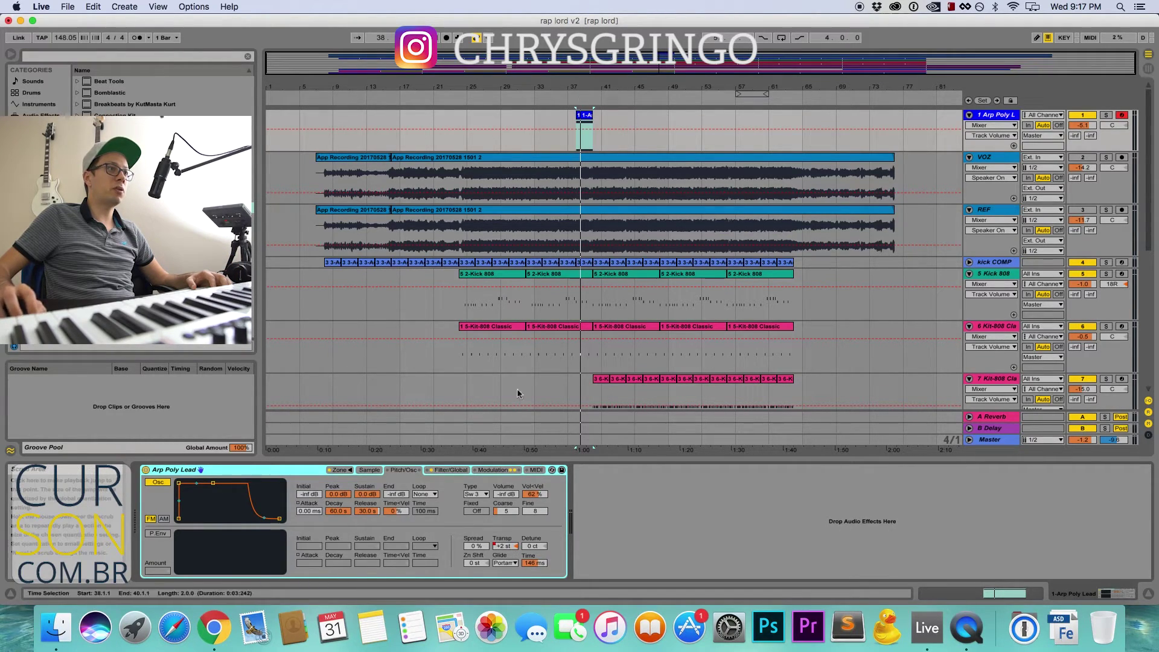
scroll(504, 545, up, 2)
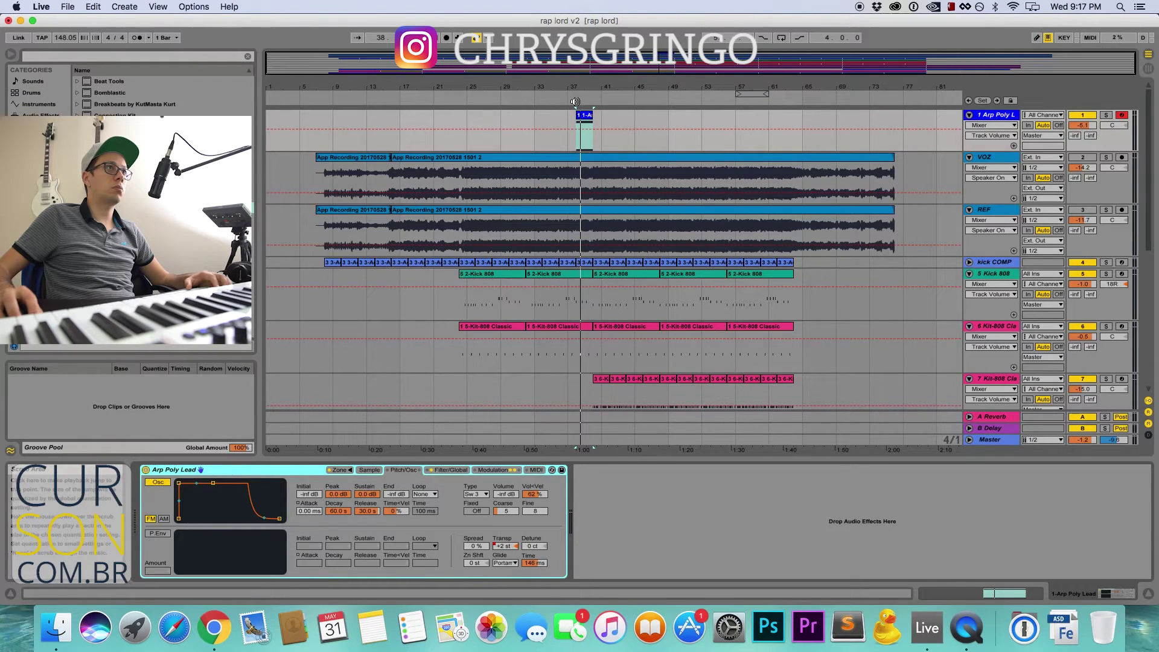
key(space)
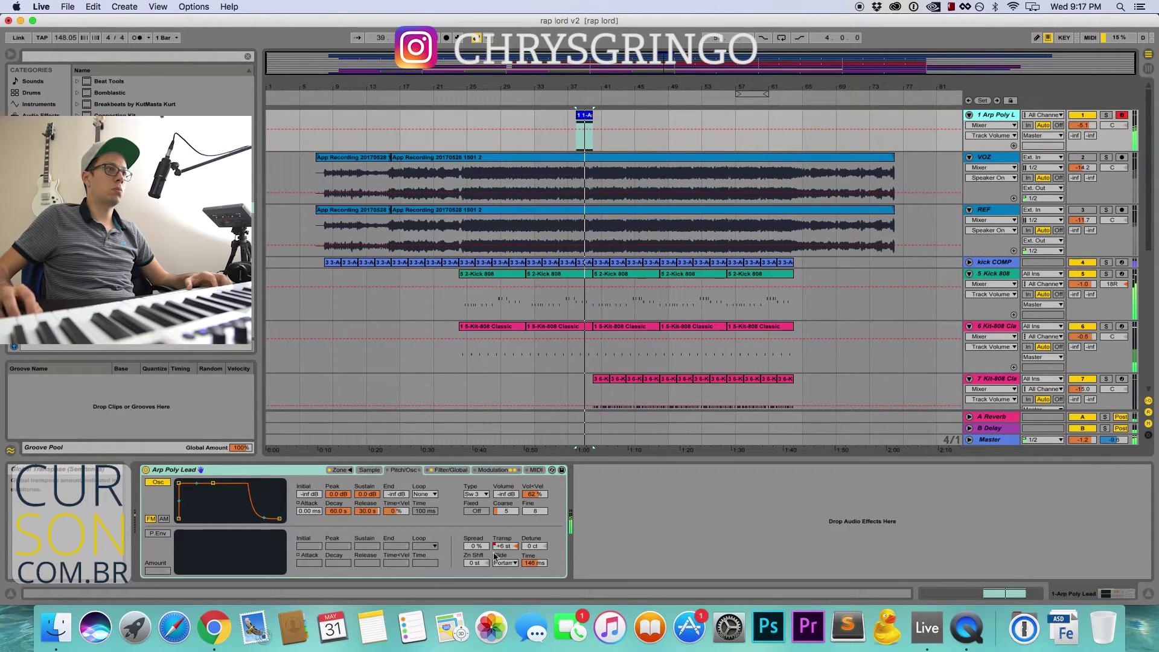
scroll(498, 541, up, 8)
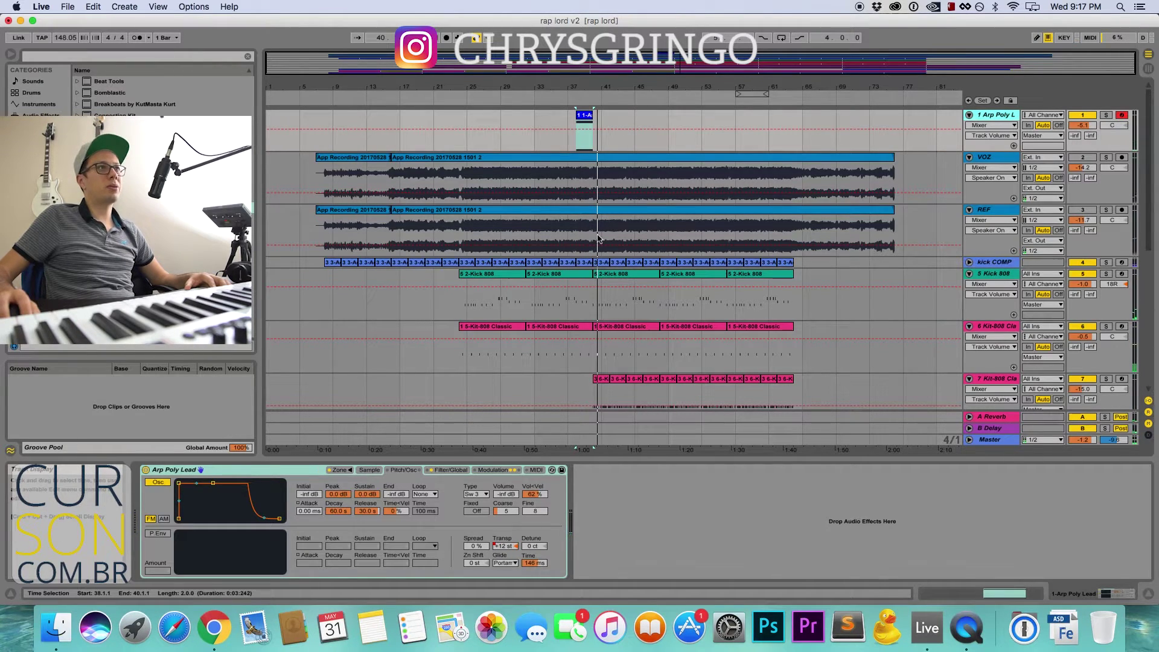
- Open the Arp Poly Lead clip to examine its MIDI note, and return to the track's instrument
double_click(585, 116)
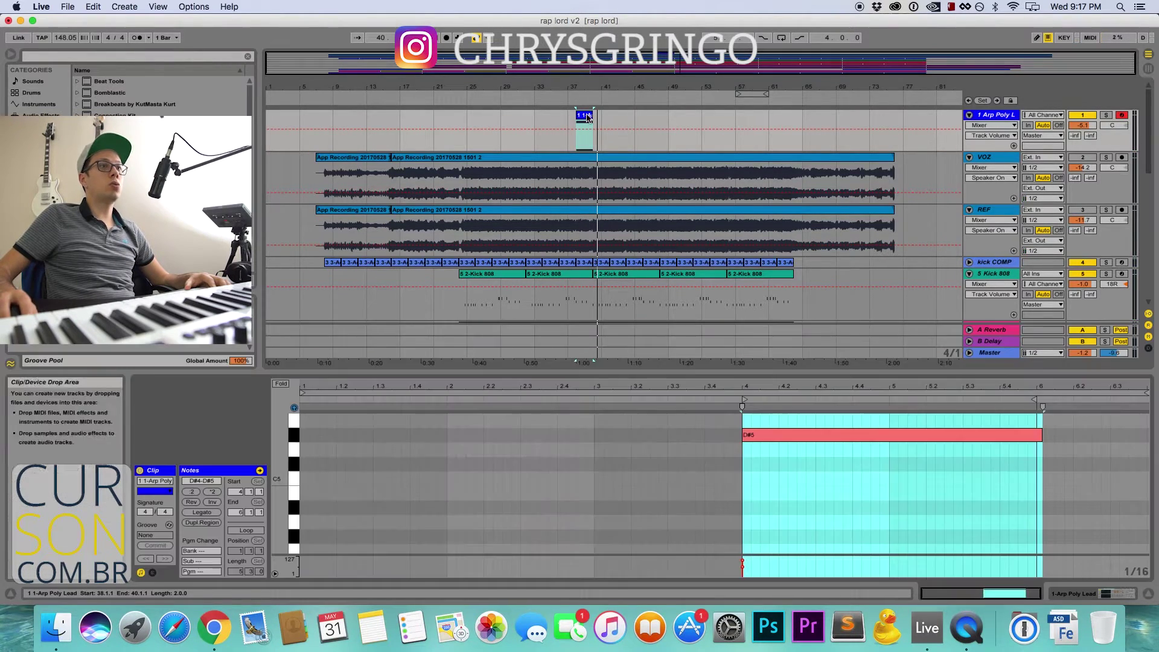
key(super+a)
key(shift+Down)
key(super+z)
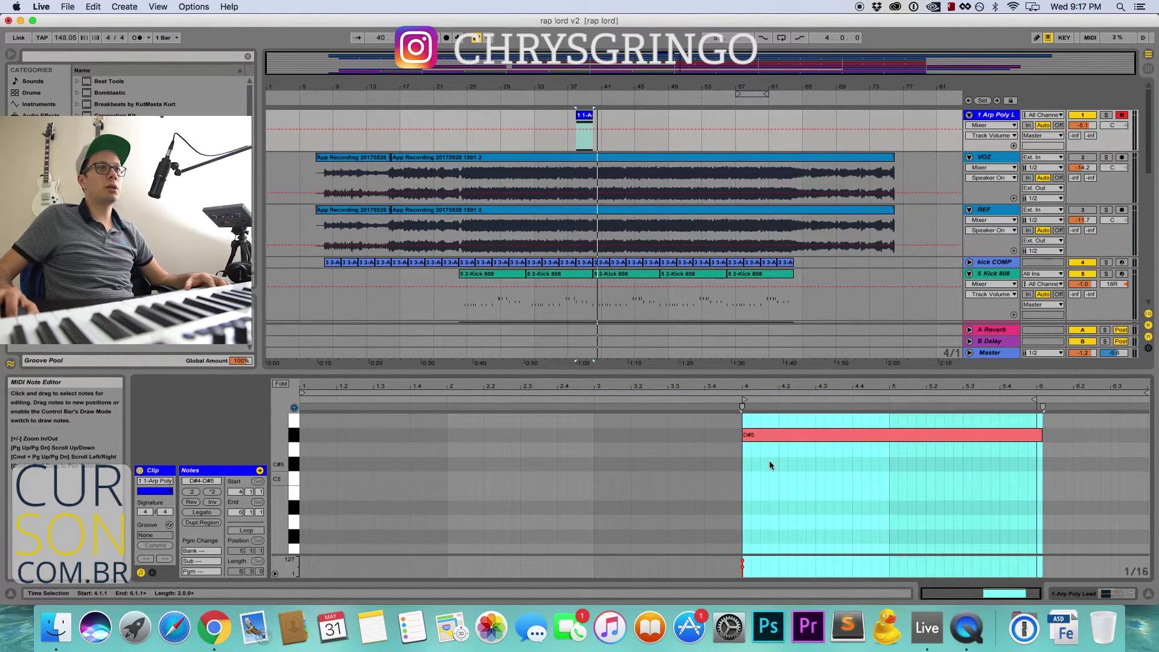
scroll(769, 461, up, 5)
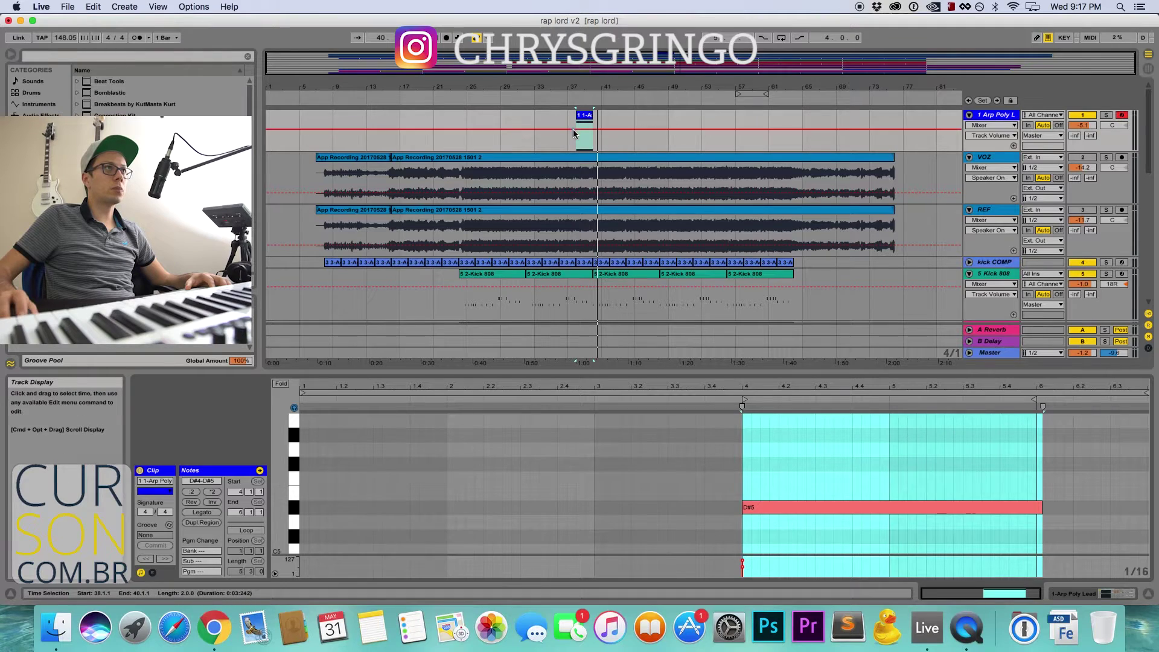
click(583, 136)
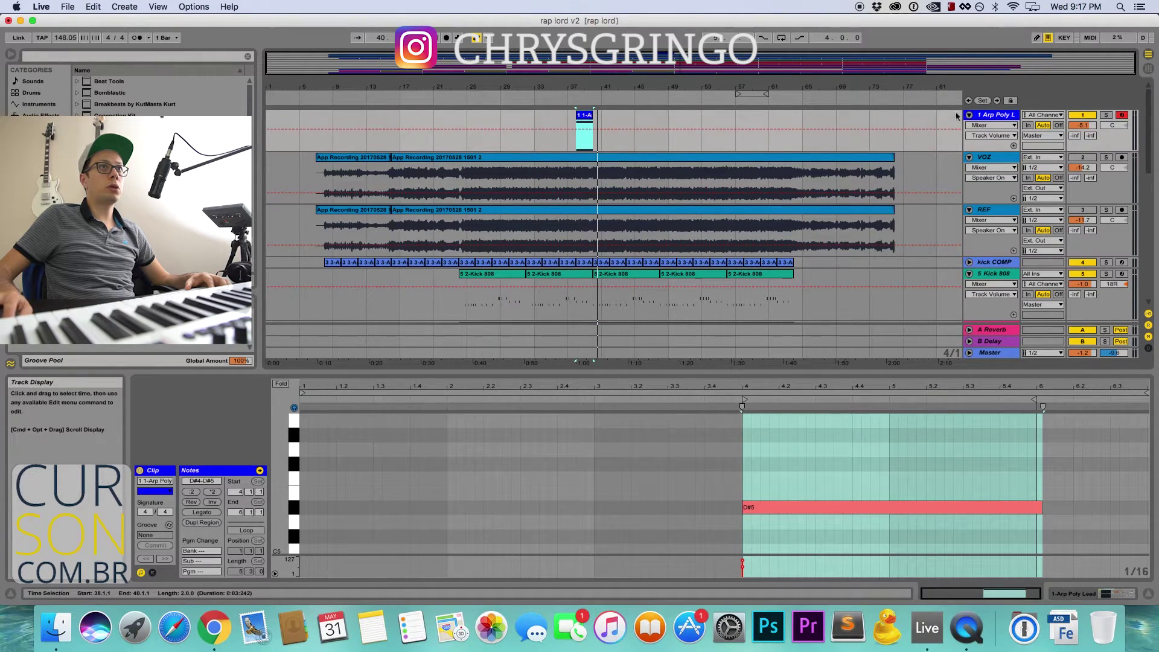
click(990, 115)
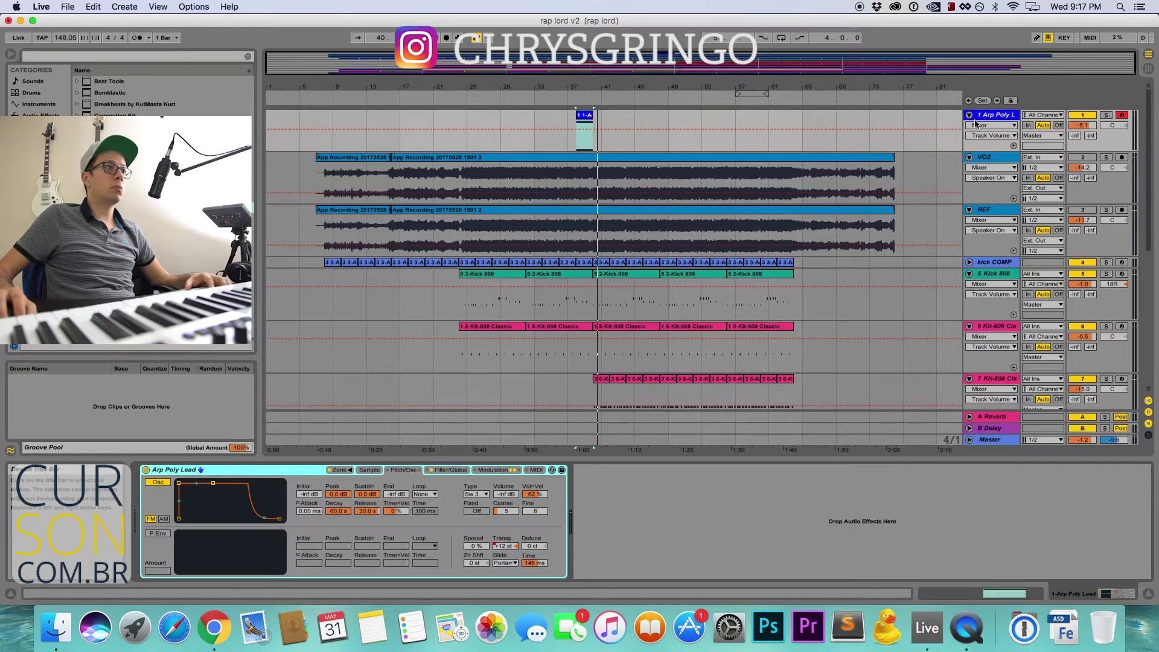
- Display the Detune automation on the Arp Poly Lead track and enlarge the track around its clip
right_click(531, 546)
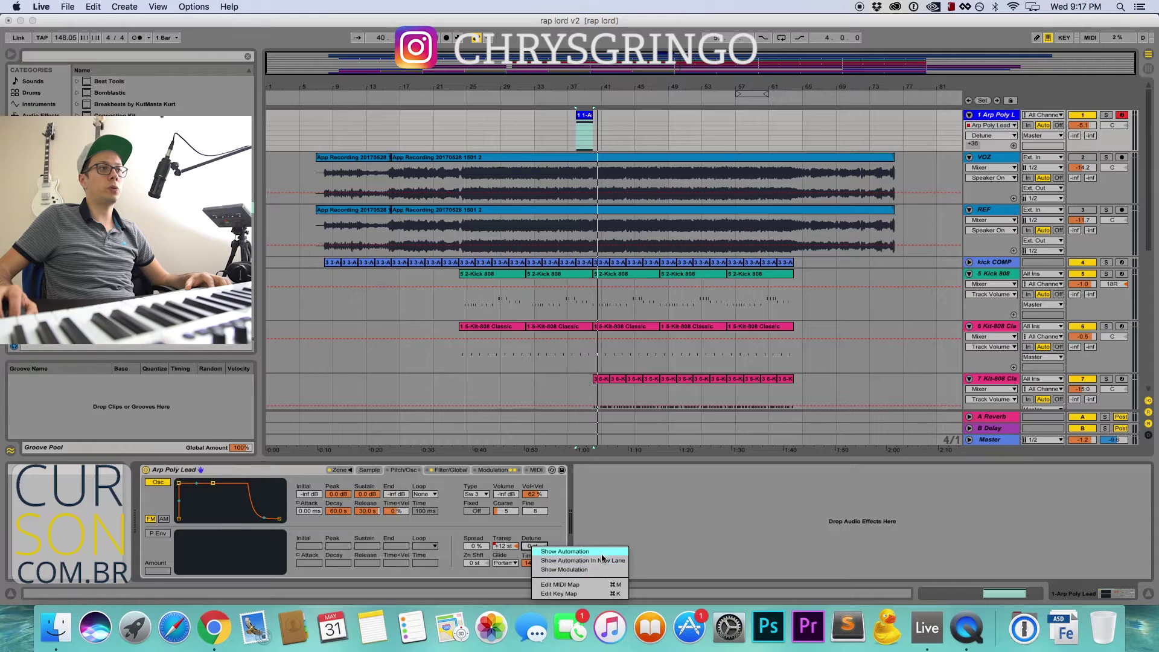
click(588, 129)
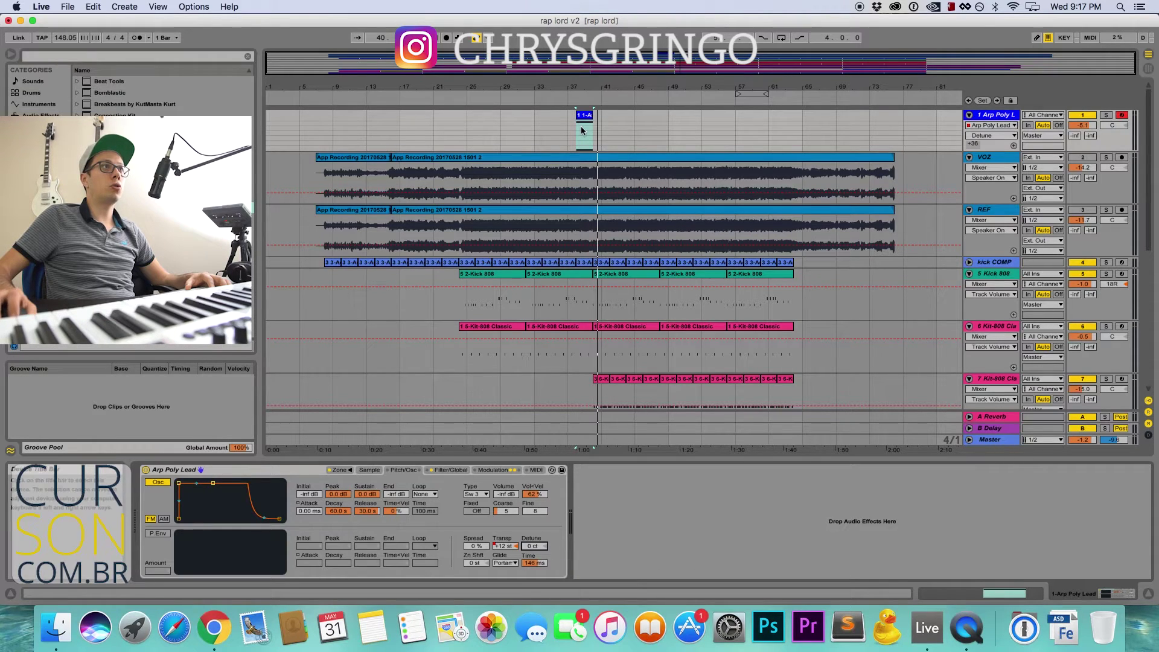
drag(990, 150, 990, 241)
click(994, 134)
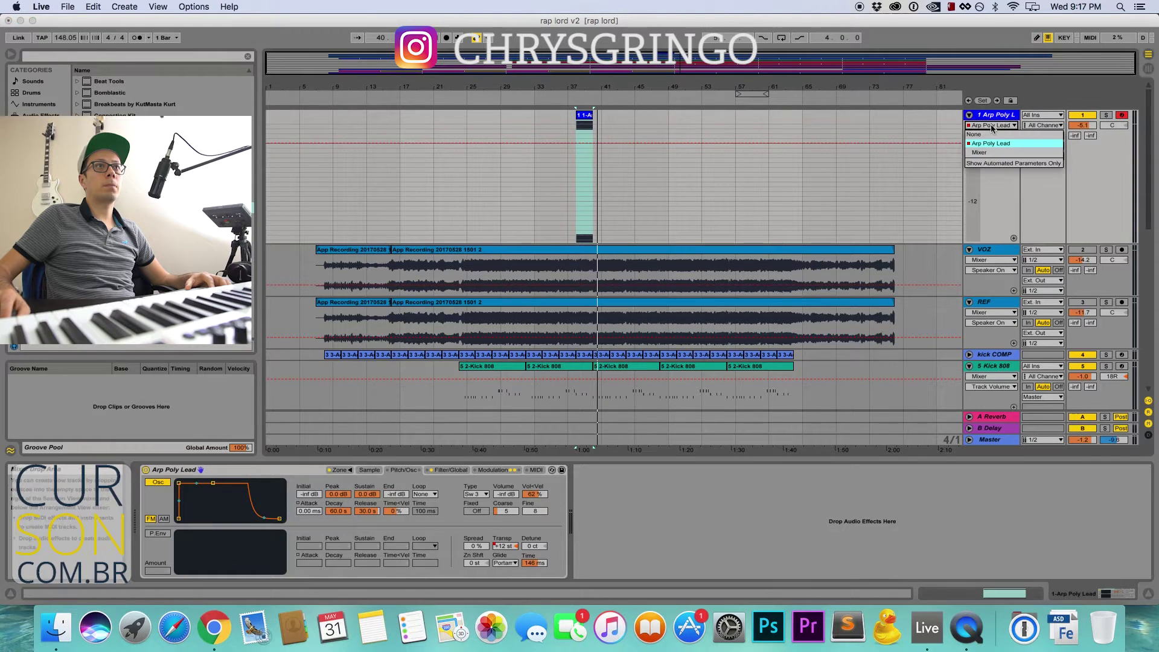
click(692, 122)
key(z)
click(583, 123)
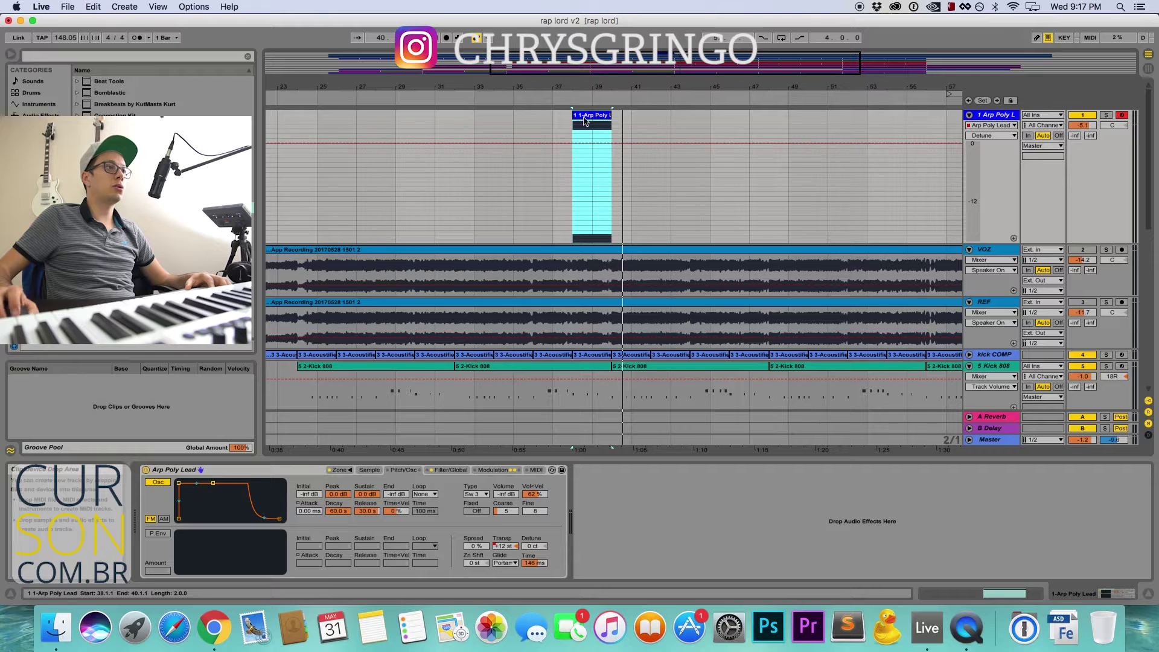
- Play the Arp Poly Lead clip from its start and display the track's Transpose automation
key(space)
click(577, 128)
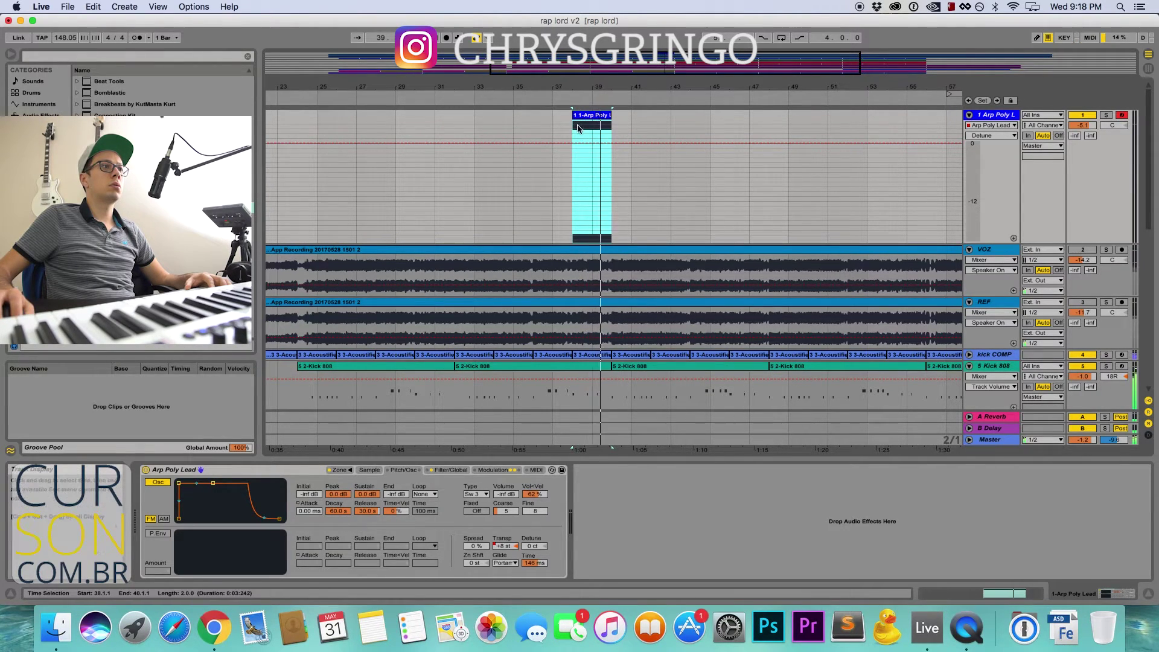
click(567, 108)
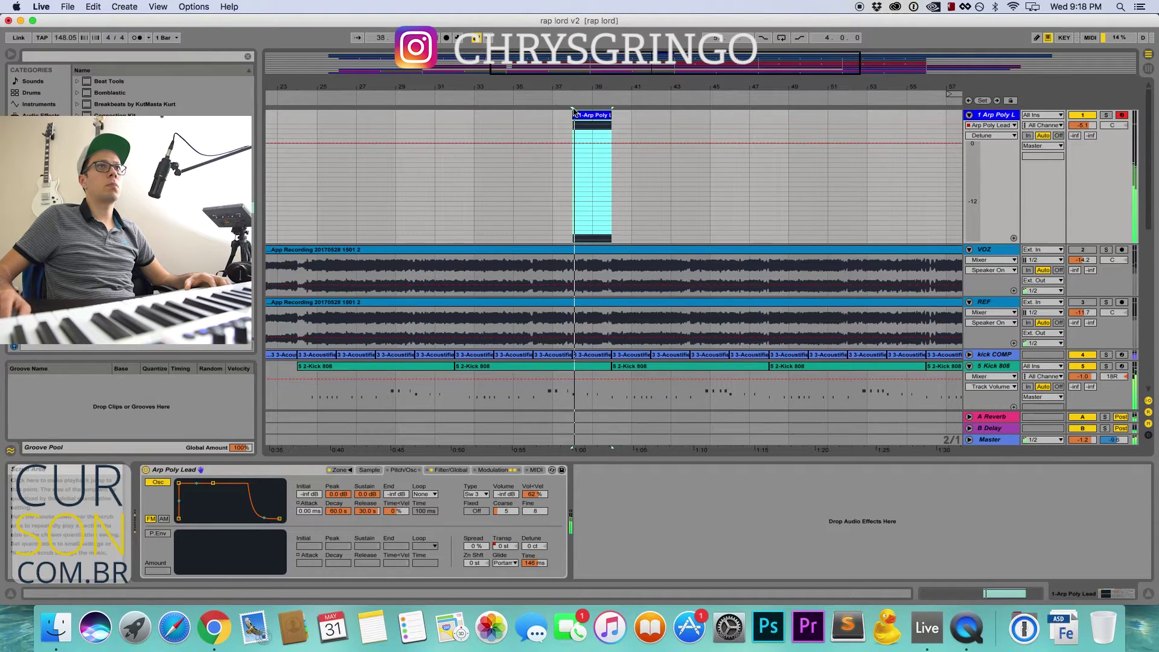
click(979, 135)
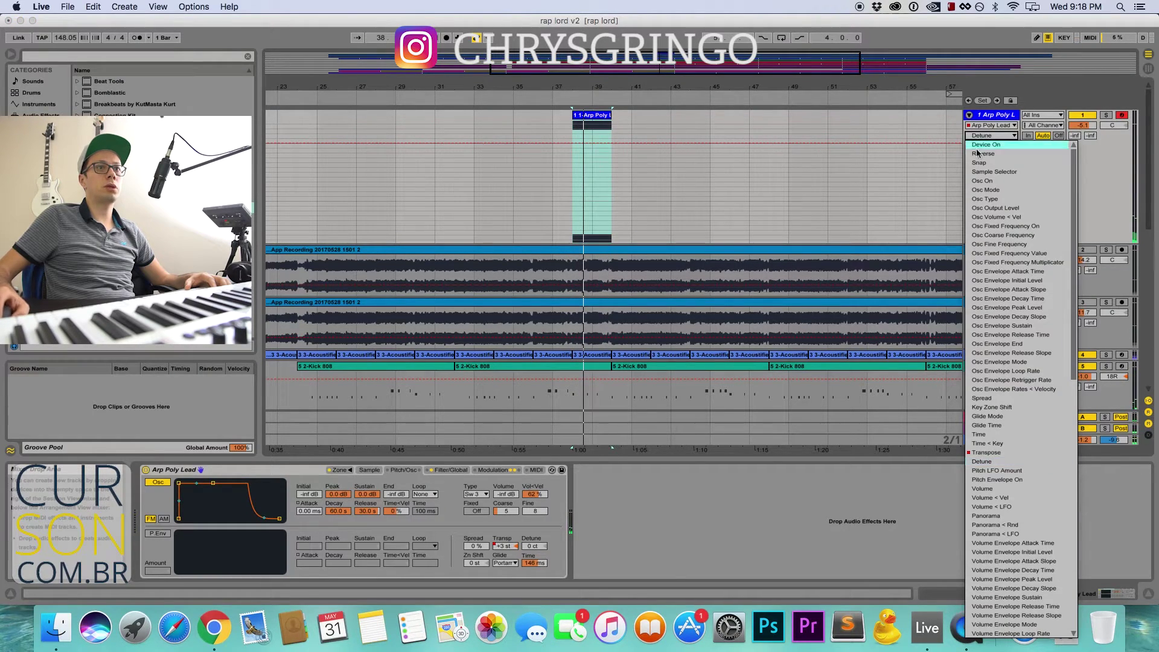
click(986, 452)
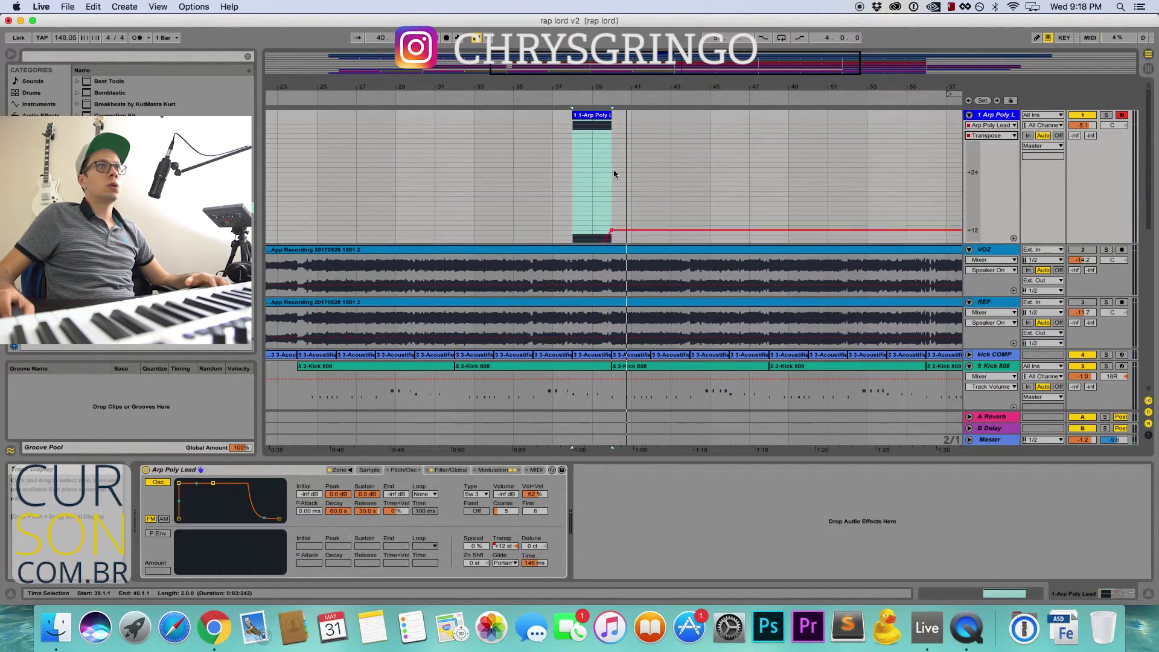
- Fold the Arp Poly Lead track and play the arrangement from bar 61, reviewing the tracks down to VOCODER
click(968, 115)
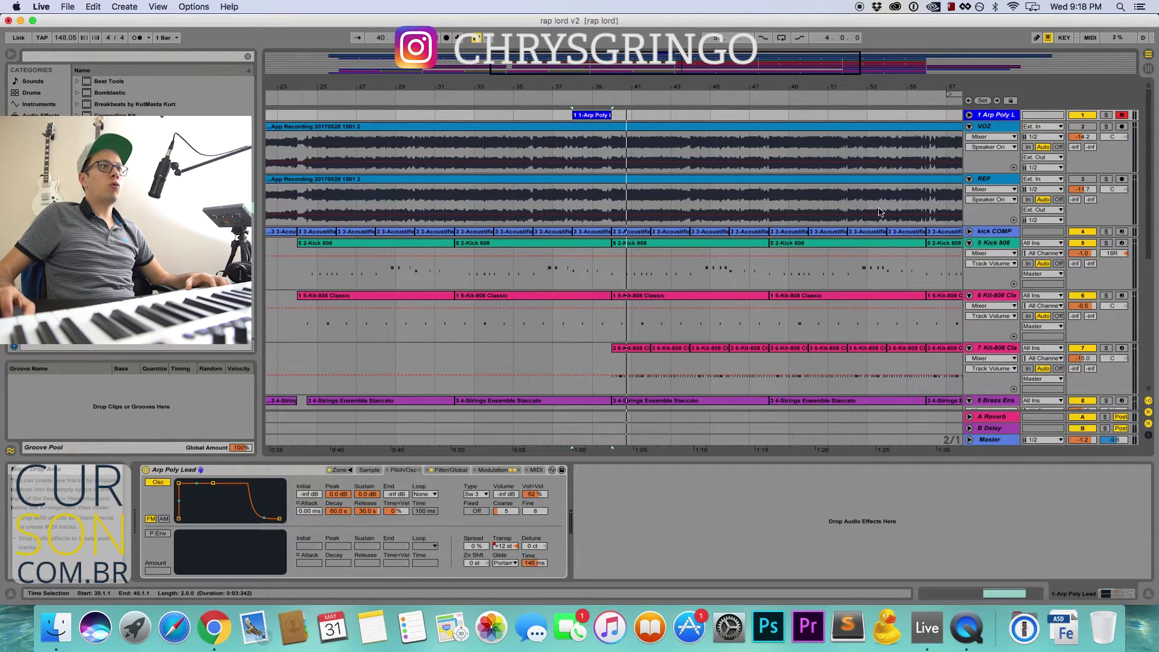
drag(741, 85, 741, 64)
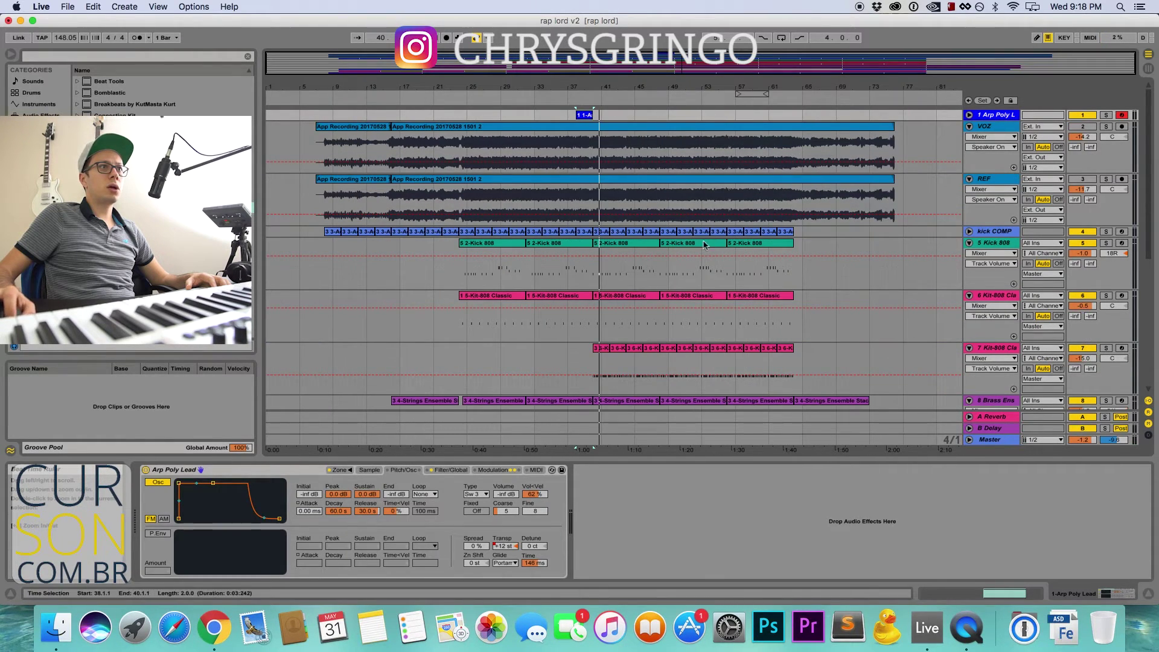
click(781, 324)
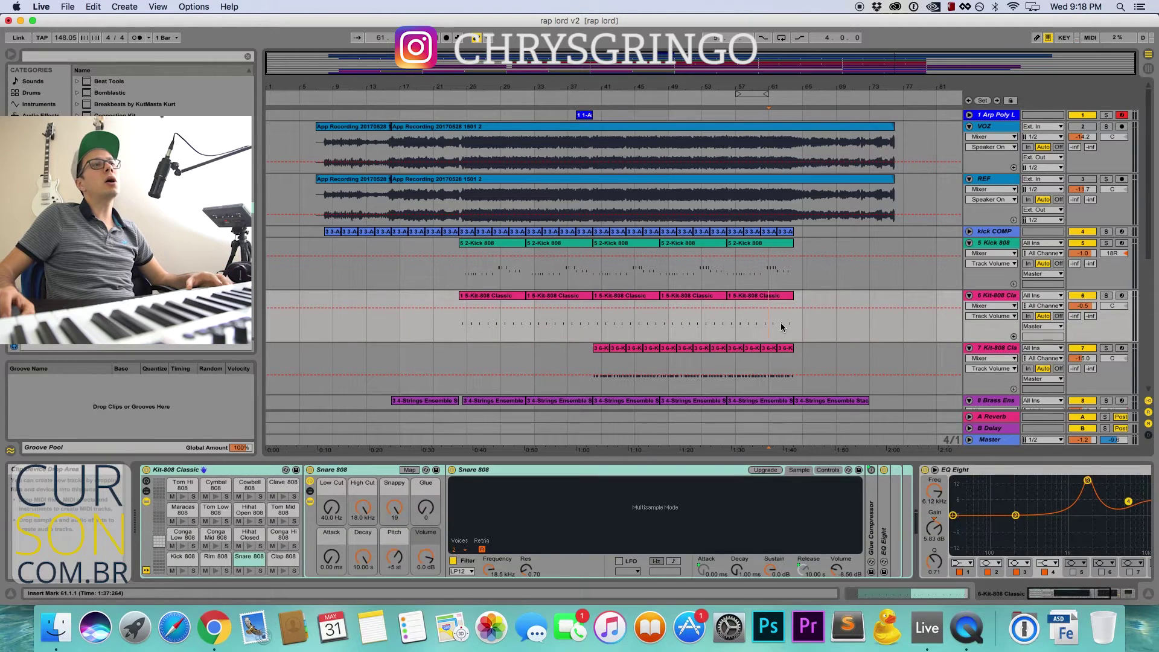
key(space)
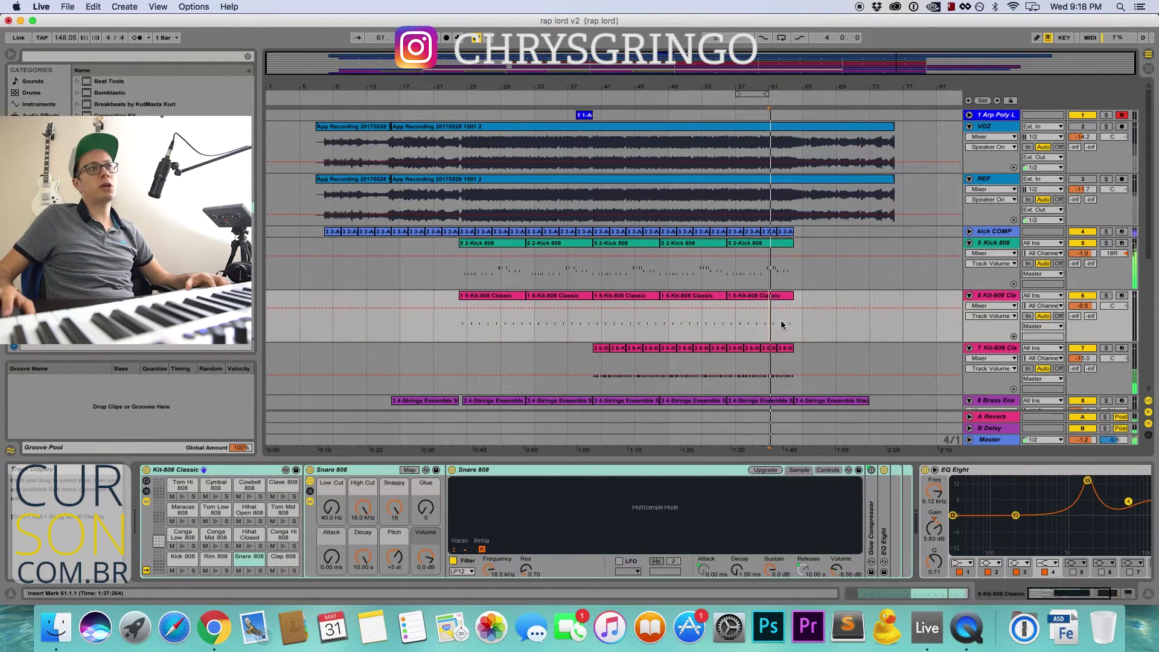
scroll(781, 336, down, 10)
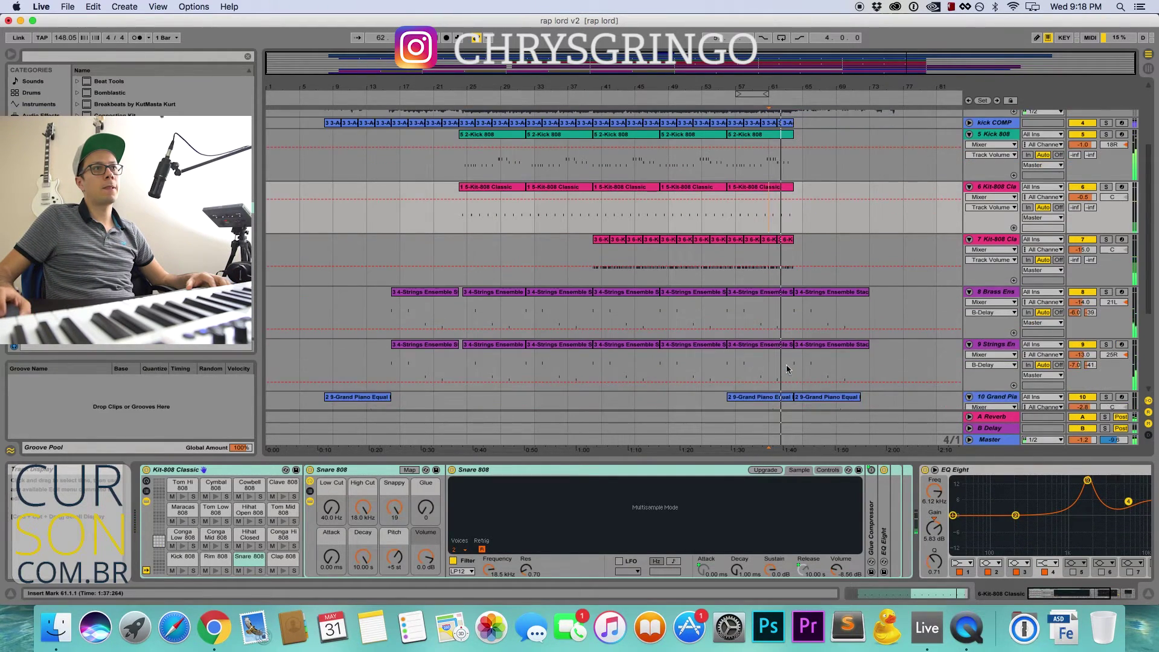
scroll(786, 370, down, 1)
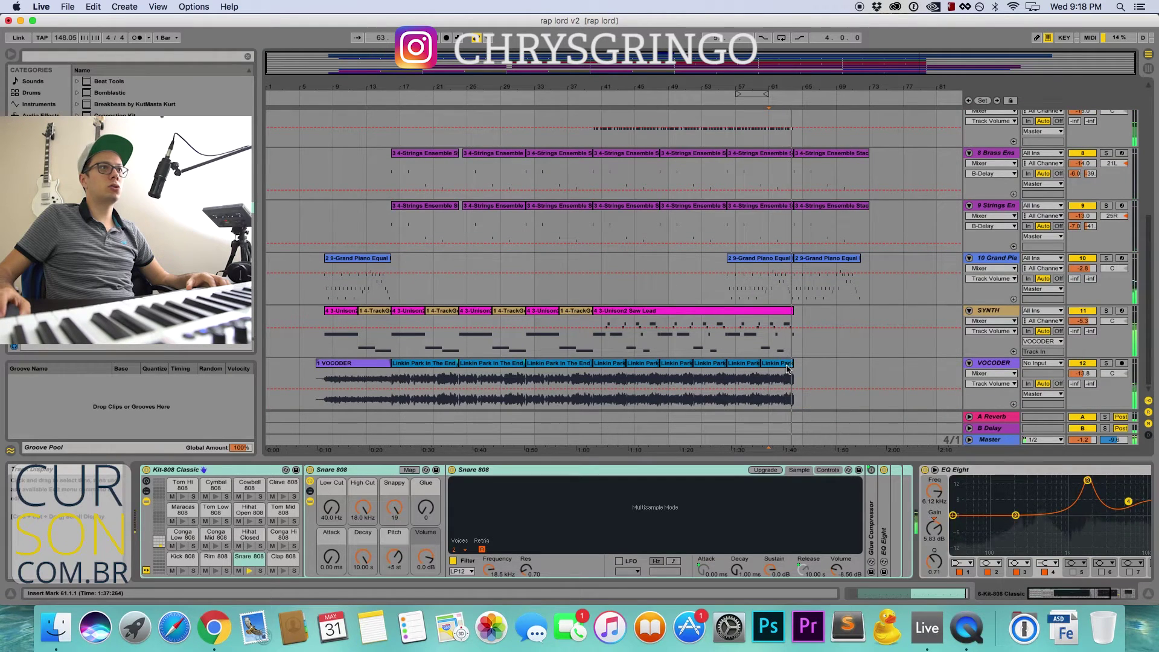
- Solo the REF track during playback to compare it with the arrangement's ending, and unsolo it
scroll(786, 369, up, 8)
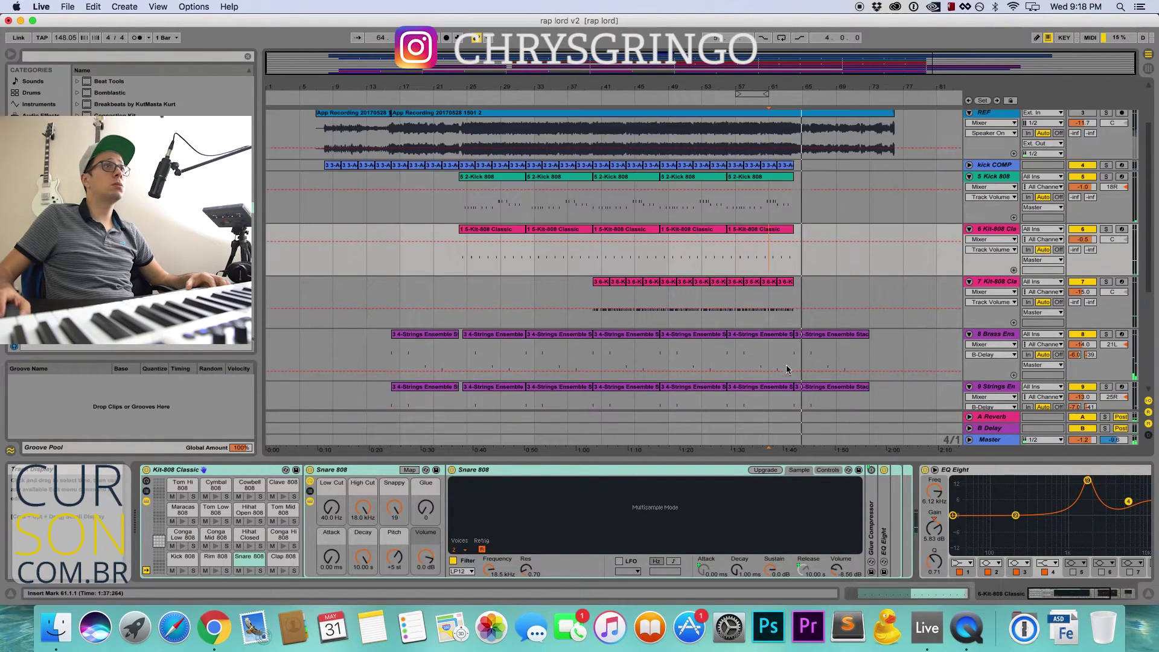
scroll(784, 368, up, 3)
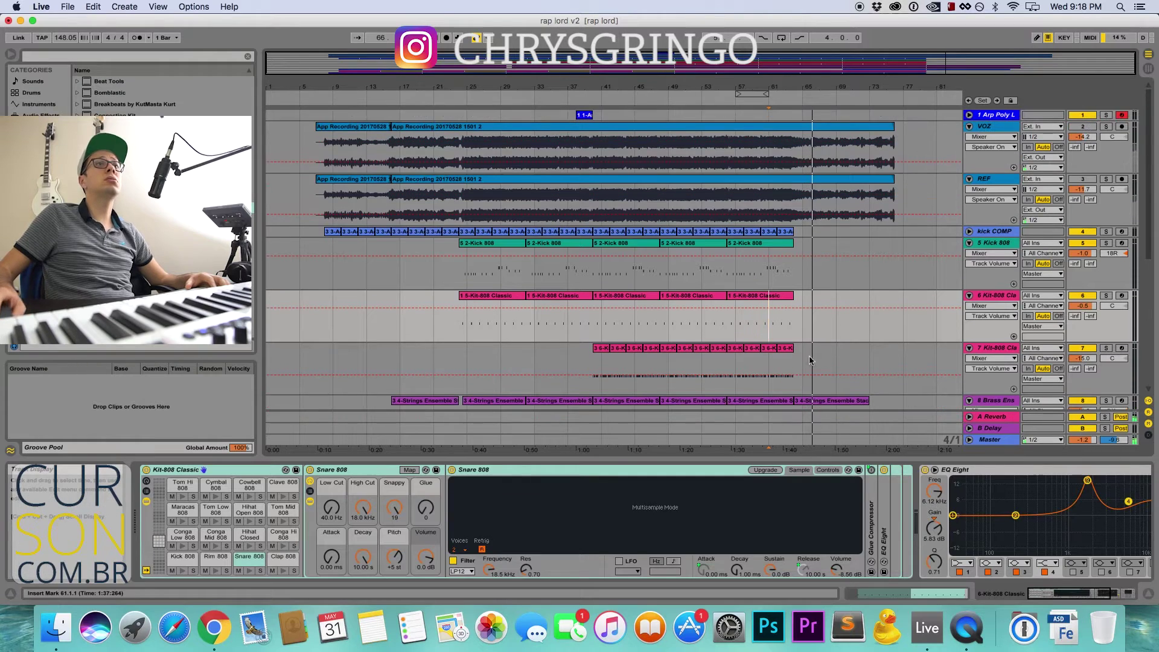
click(1108, 180)
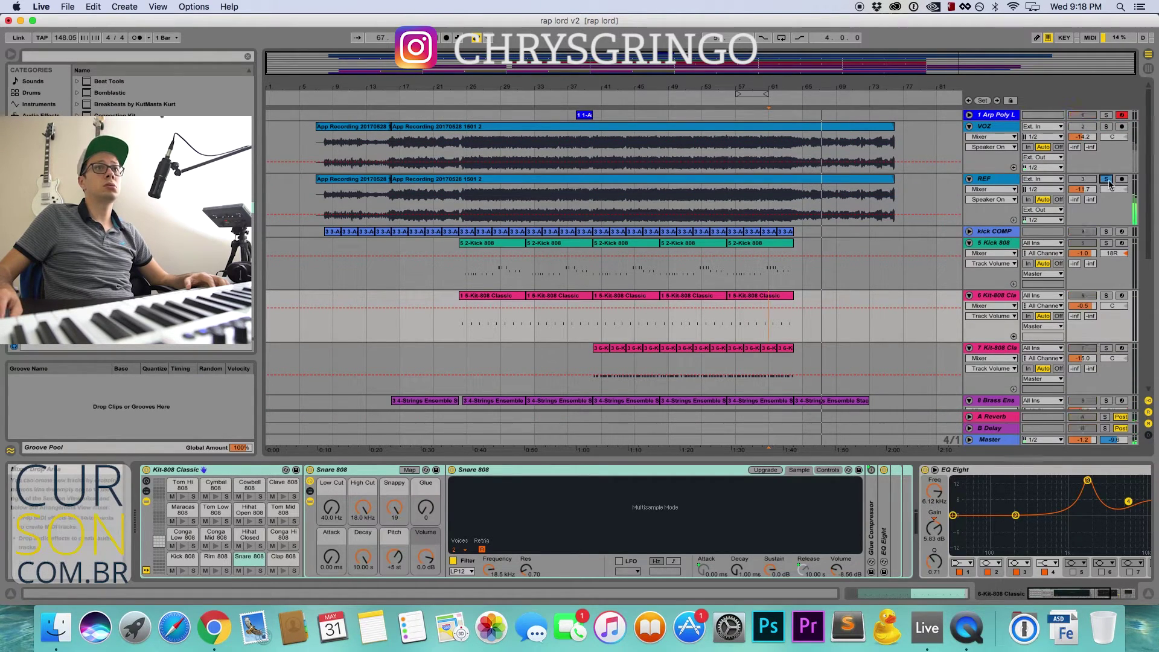
click(1107, 180)
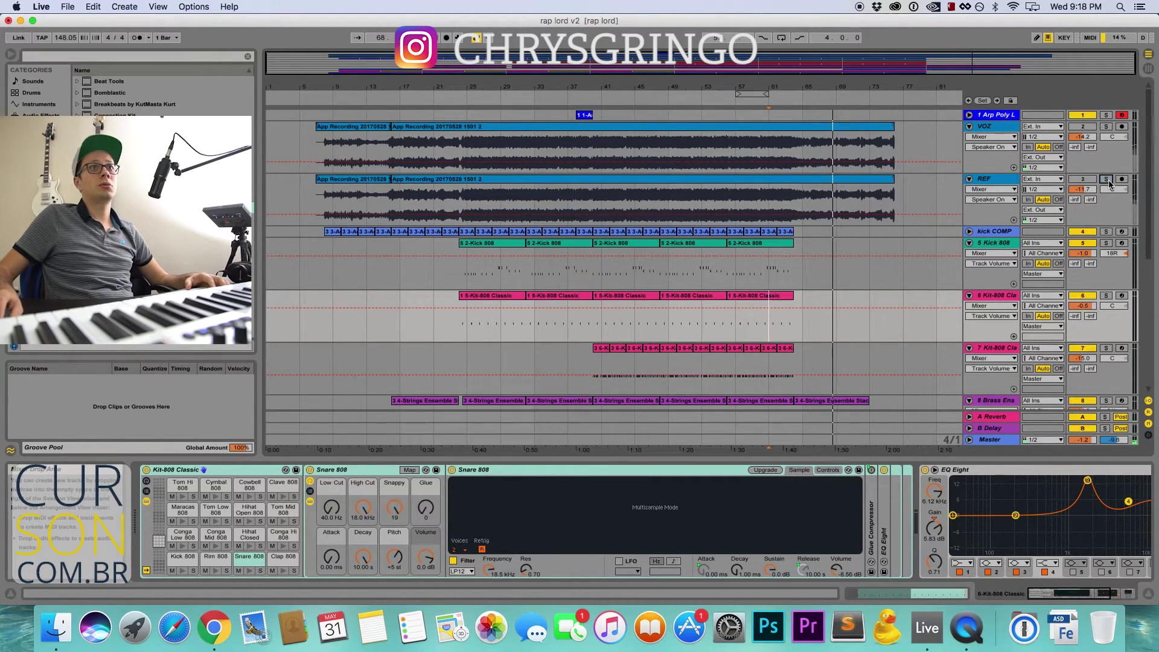
- Play the arrangement from bar 7 with the REF track's Spectrum shown, and stop playback
click(329, 201)
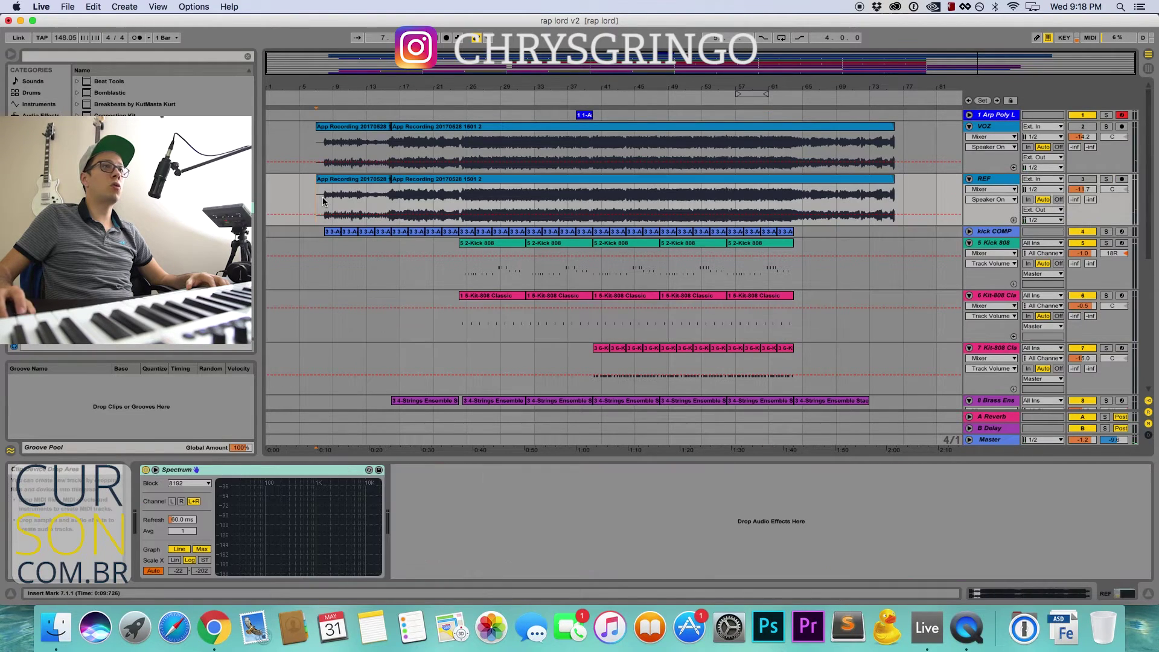
key(space)
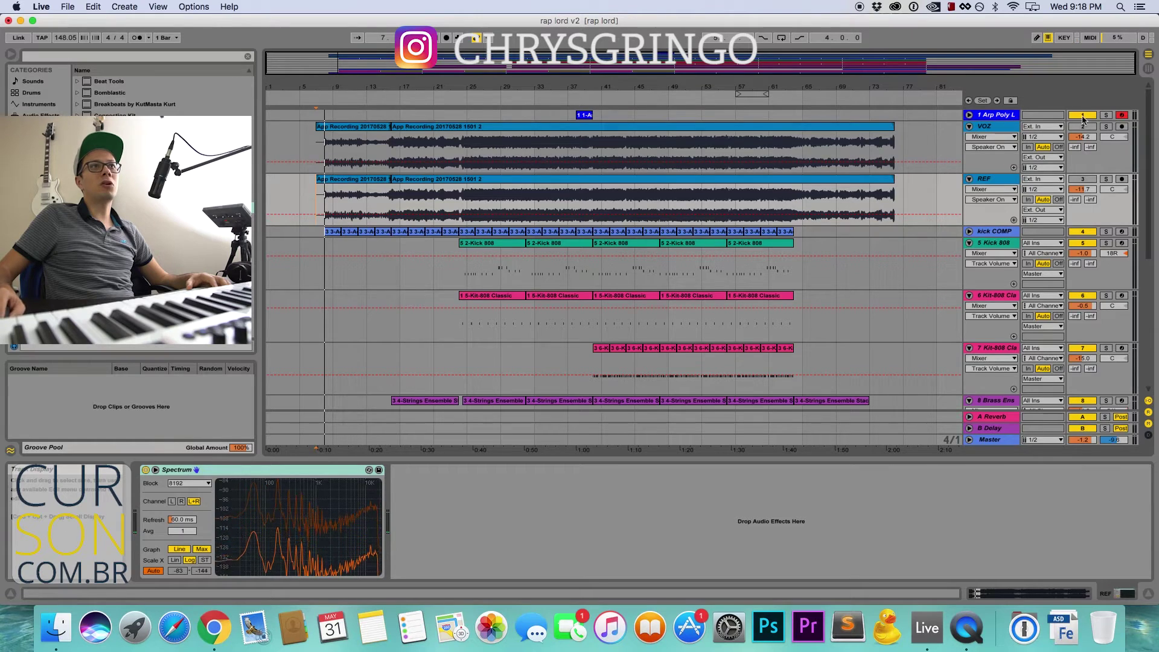
key(space)
- Solo the VOZ track, play its intro and the part around bar 28 with its EQ Eight and Compressor shown, and unsolo it
click(461, 128)
click(1106, 126)
key(space)
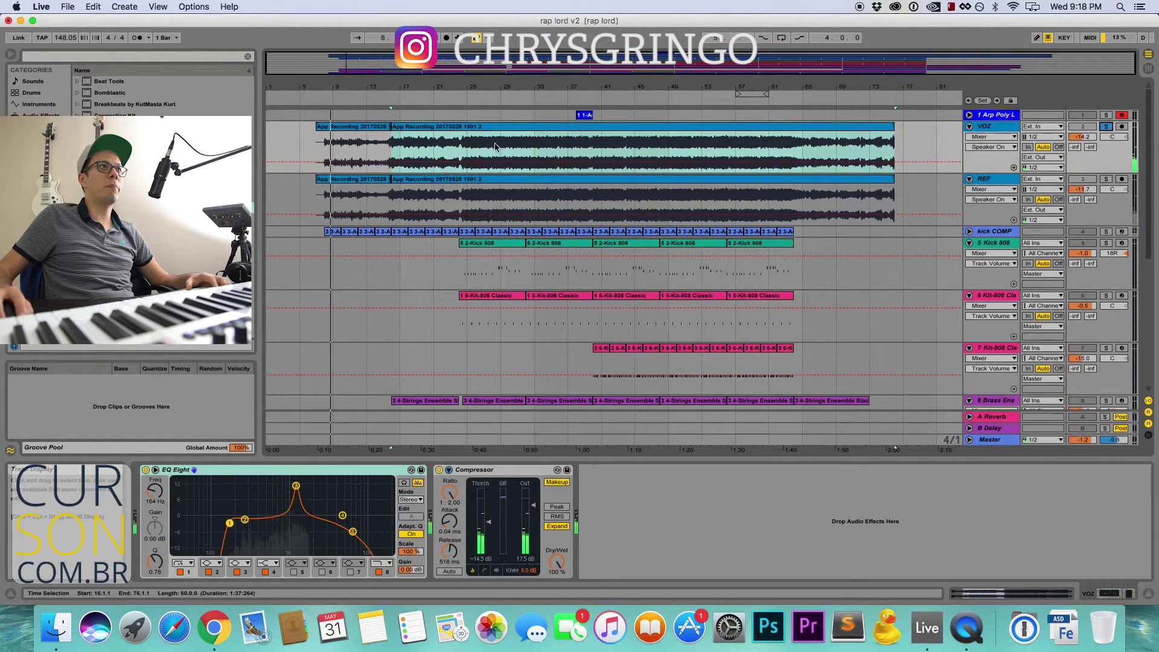
click(483, 103)
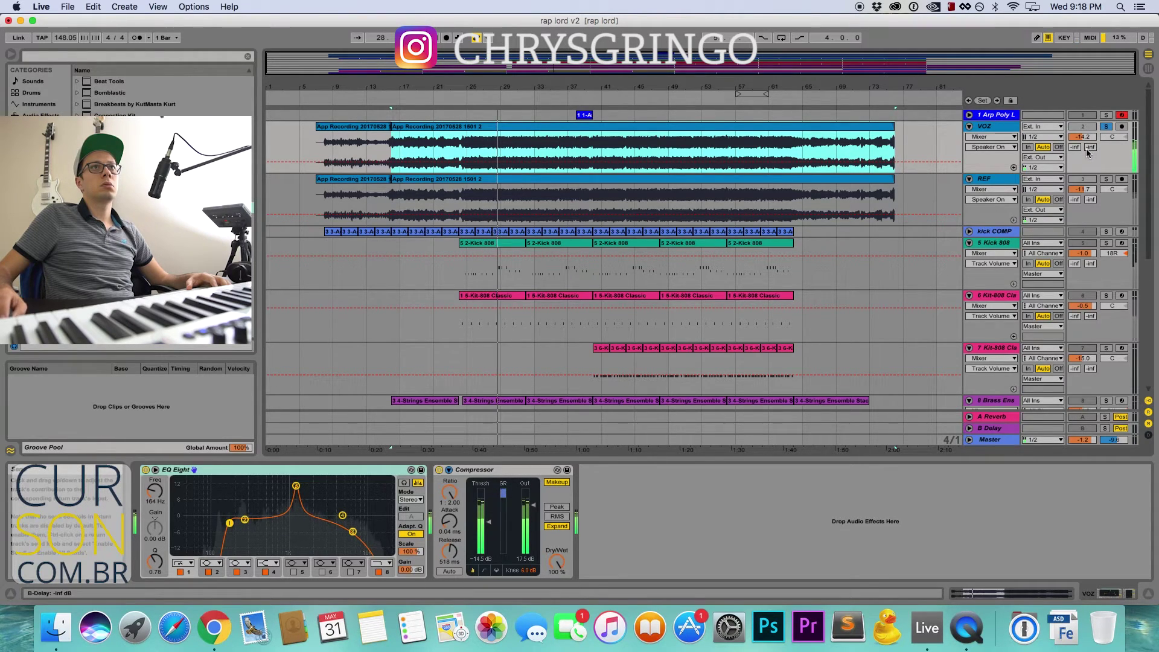
click(1105, 127)
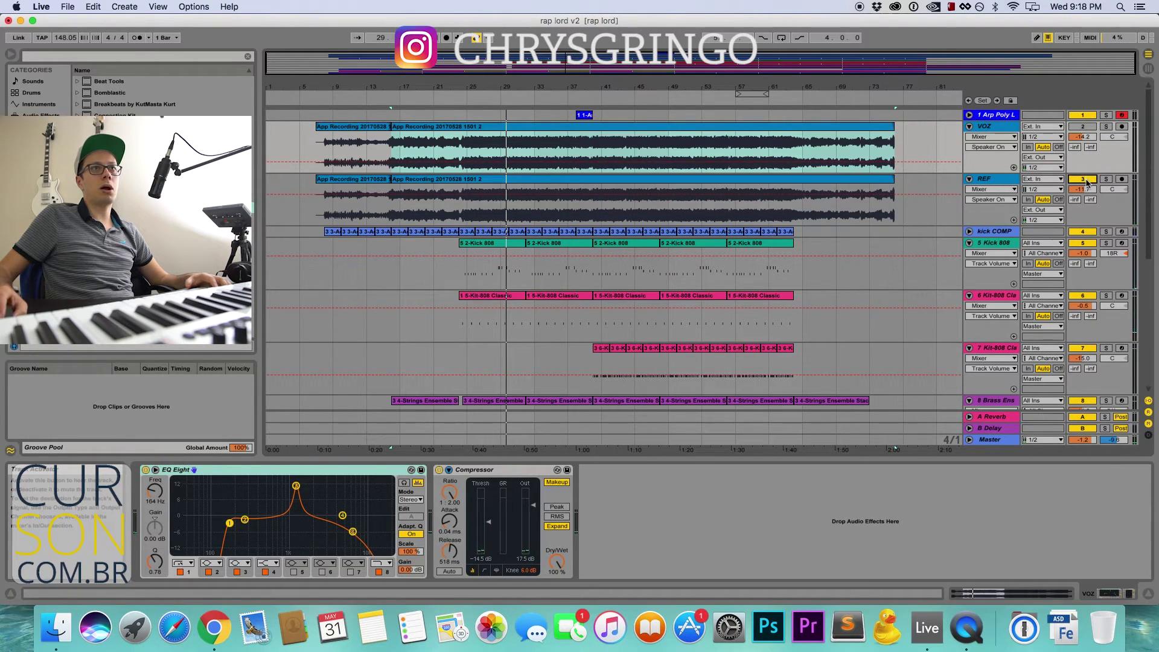
- Play the arrangement at bar 16 without any solo and look through the track list
key(space)
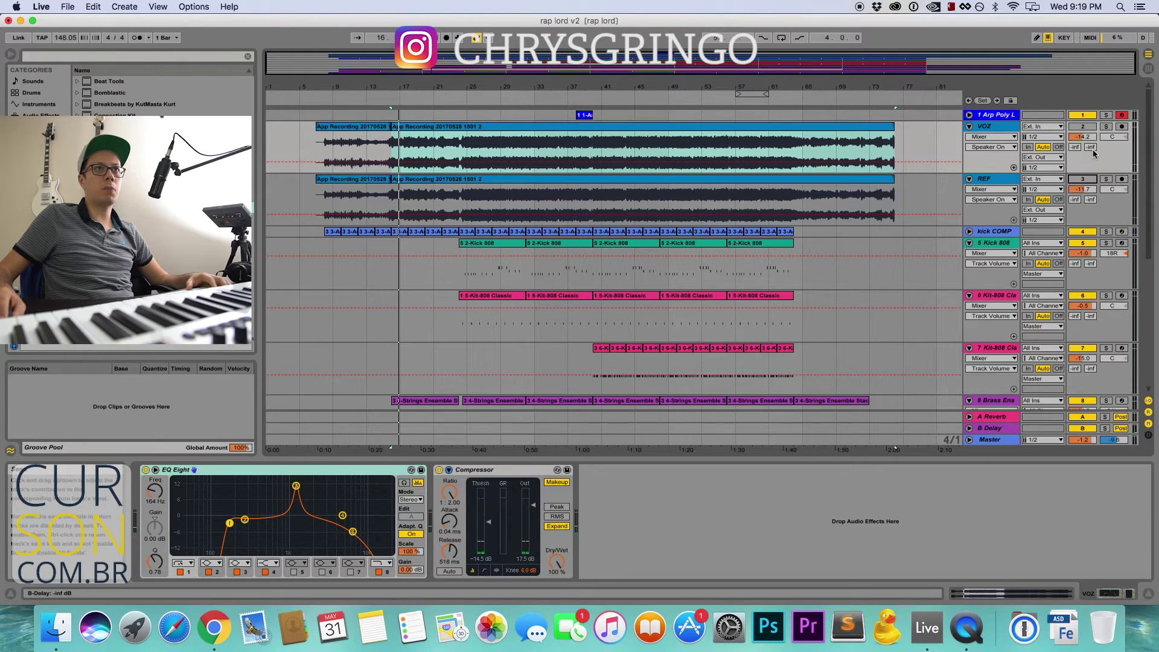
scroll(1093, 157, down, 8)
scroll(1093, 169, up, 8)
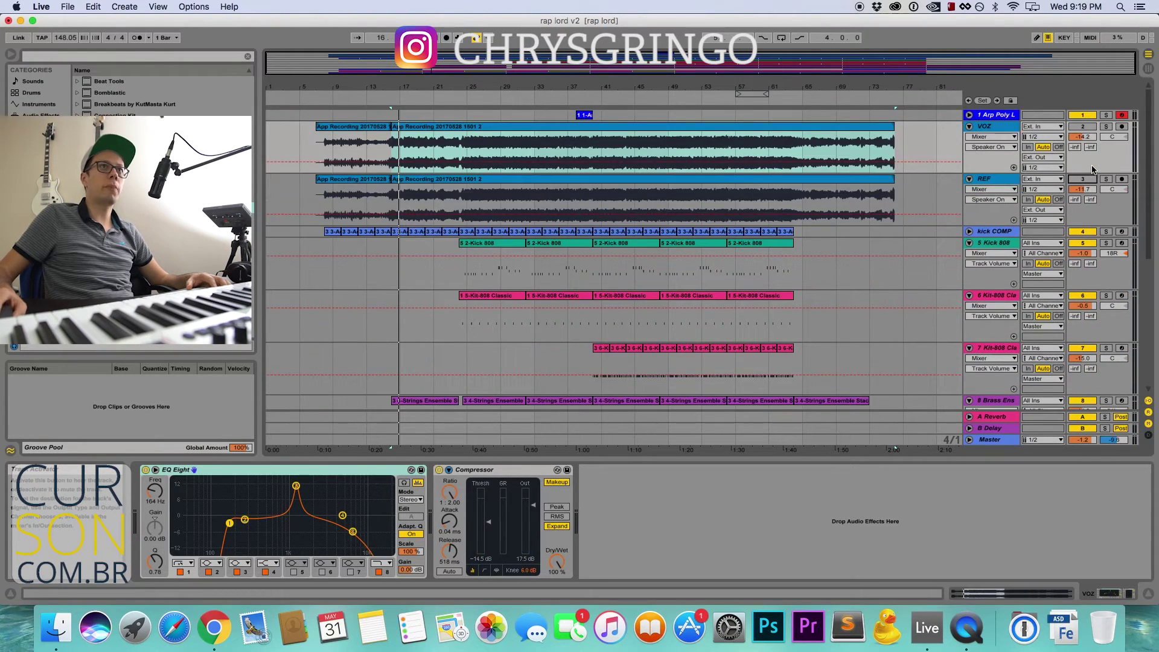
- Play the arrangement from bar 16 with the VOZ track activated and look over the tracks down to VOCODER
key(space)
click(1082, 126)
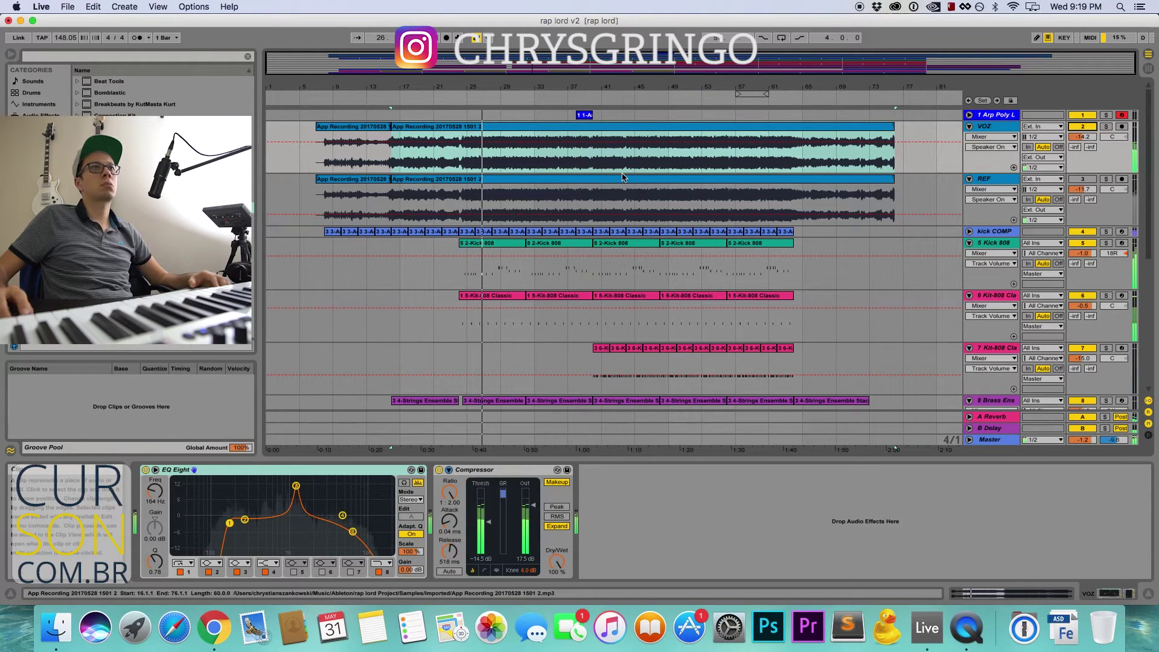
scroll(570, 270, down, 4)
scroll(570, 269, down, 5)
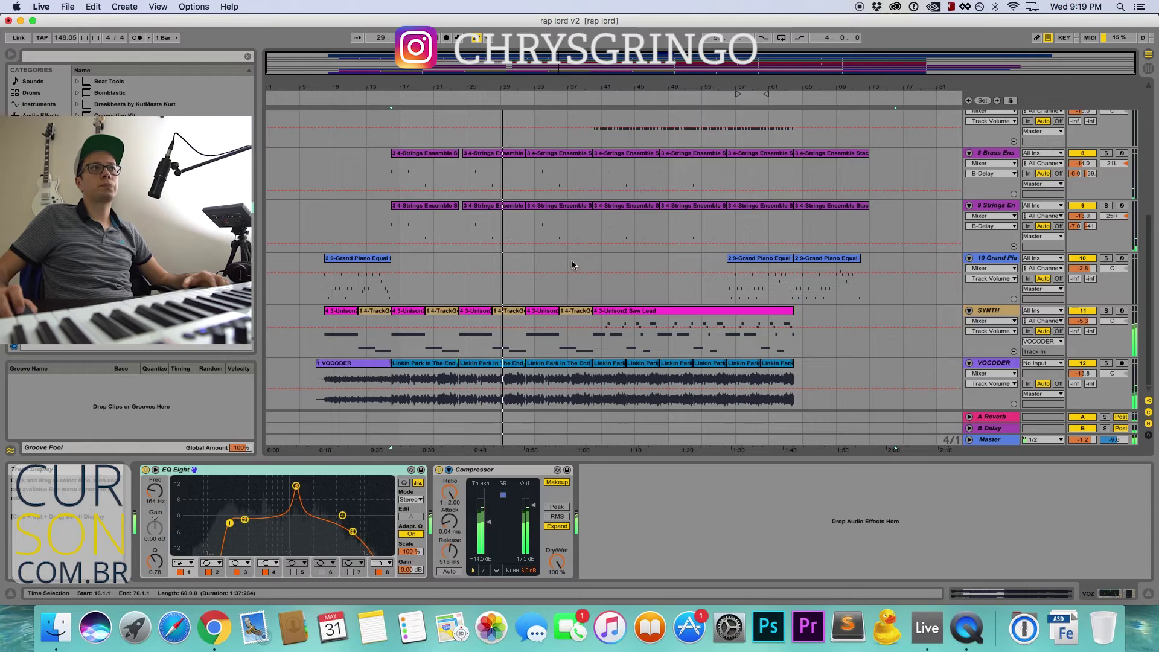
scroll(576, 269, up, 4)
scroll(588, 266, down, 4)
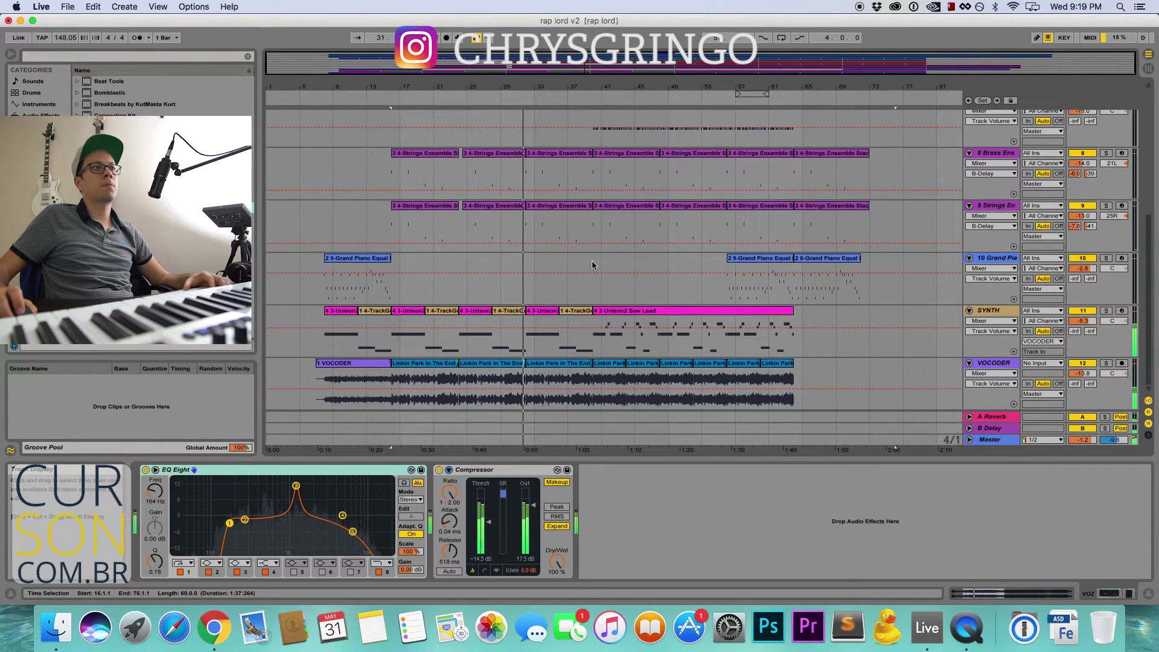
scroll(592, 261, up, 2)
scroll(591, 264, up, 8)
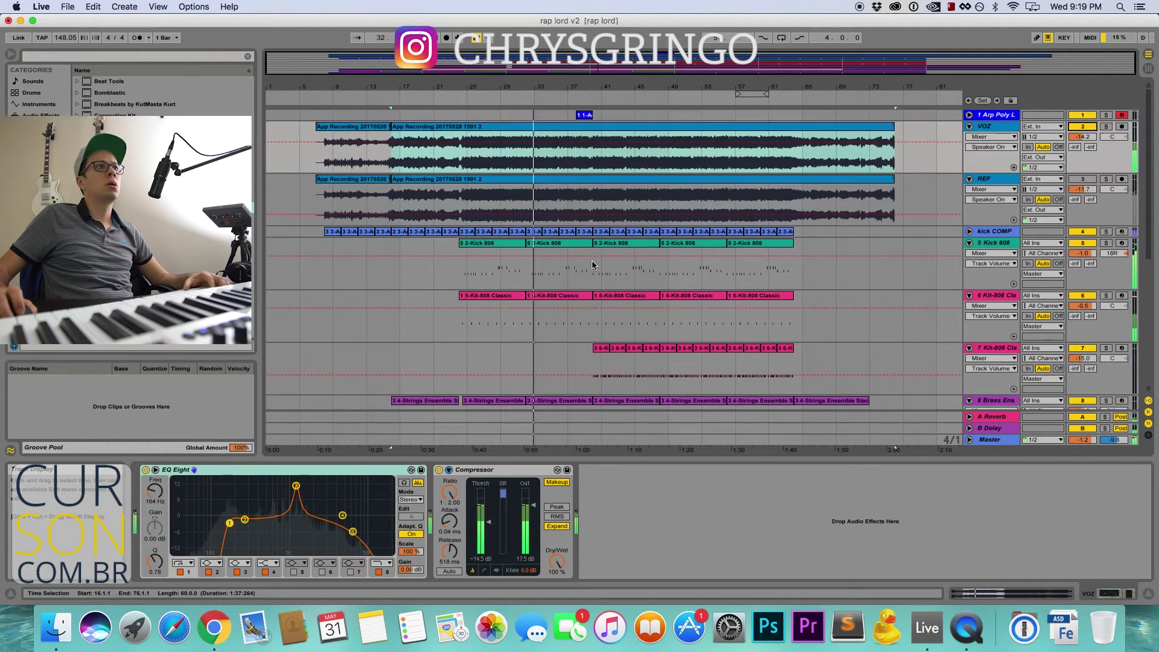
- Deactivate the VOZ track and briefly solo VOZ and REF during playback to compare them with the full arrangement
click(1082, 128)
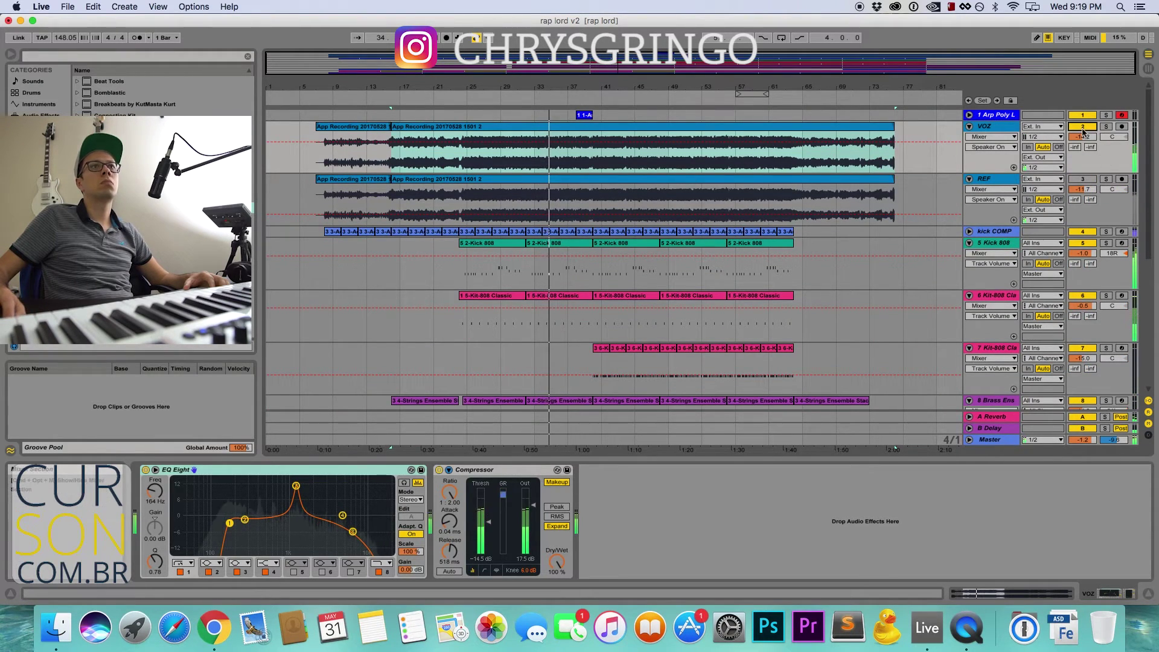
click(1106, 179)
click(1106, 179)
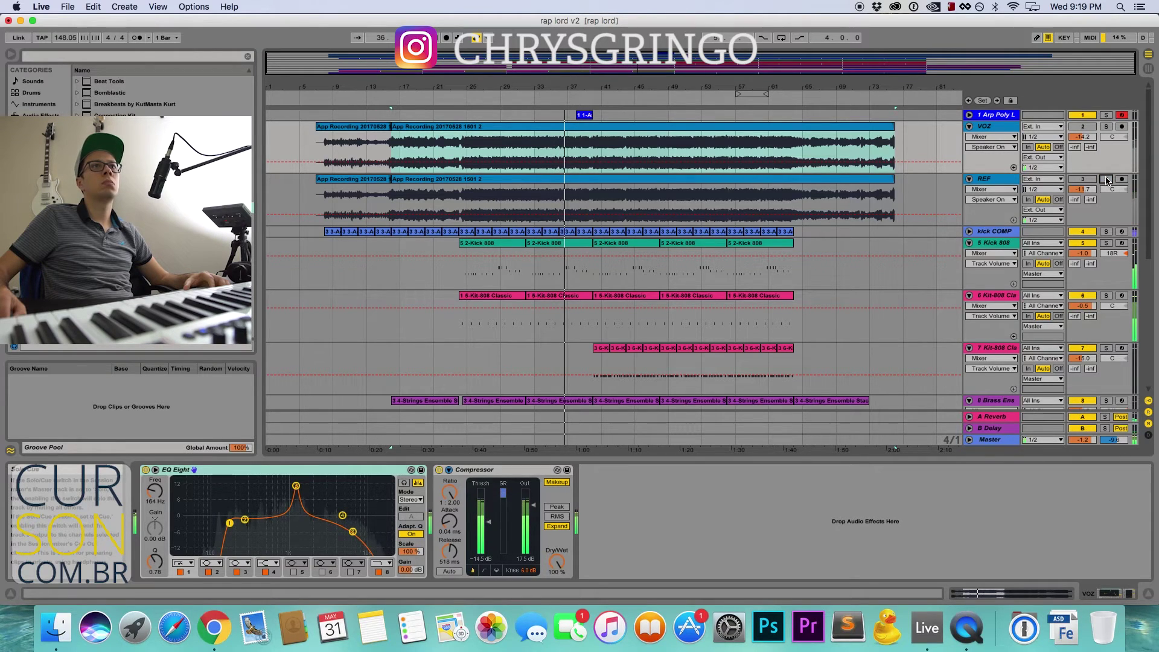
click(1107, 127)
click(1106, 127)
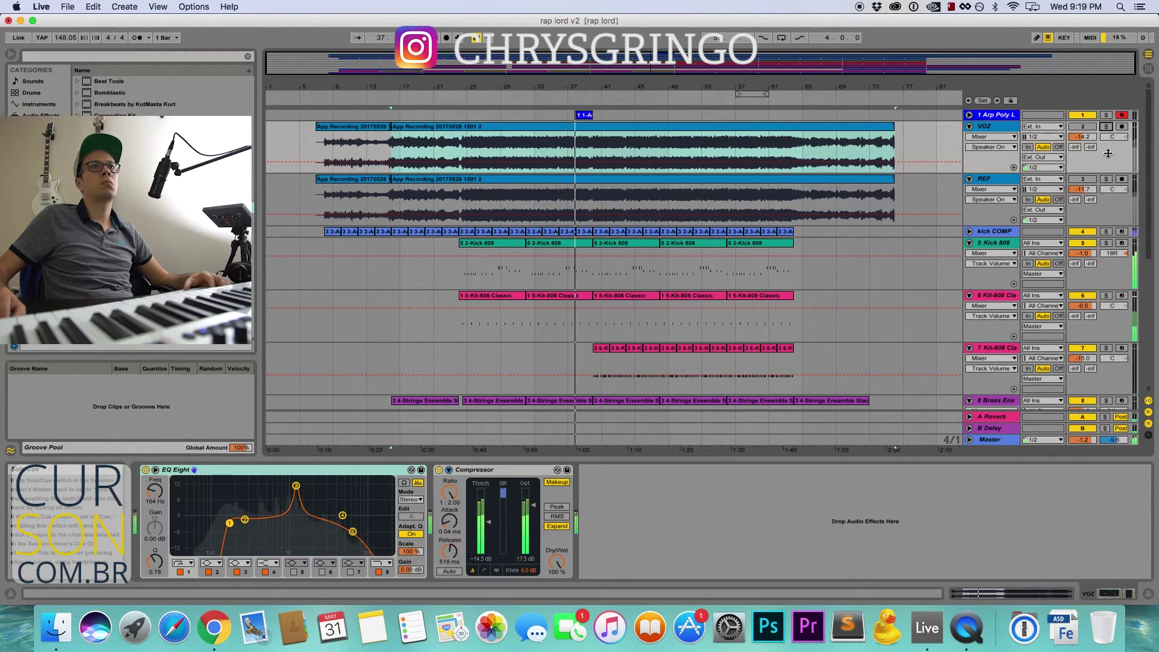
click(1106, 179)
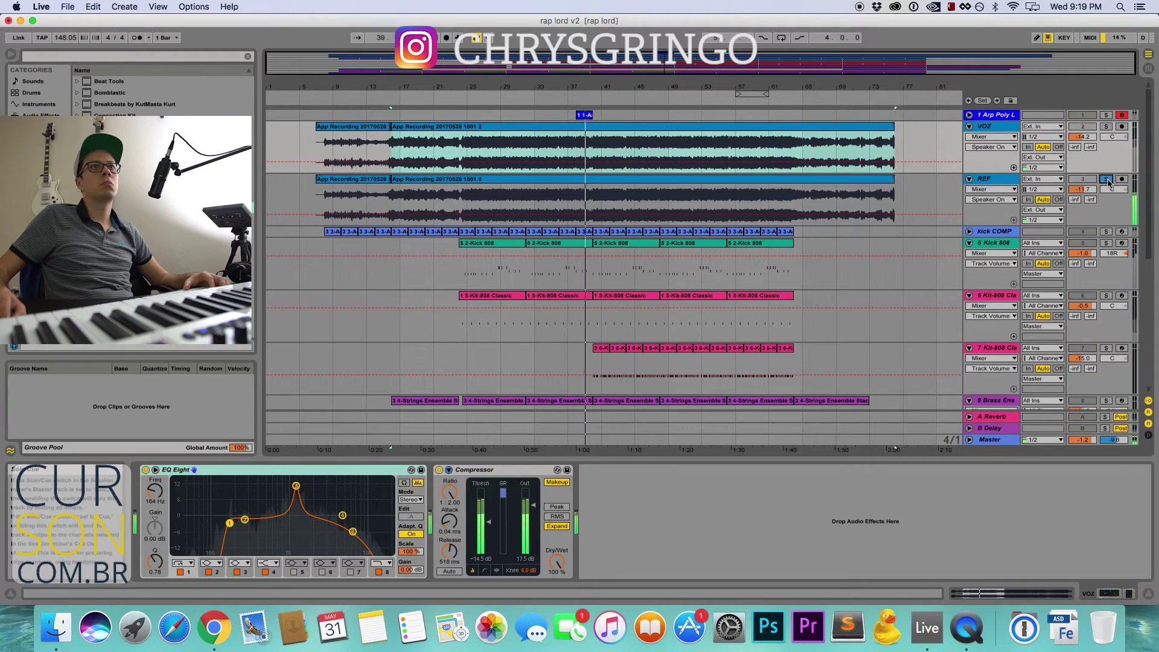
click(1106, 179)
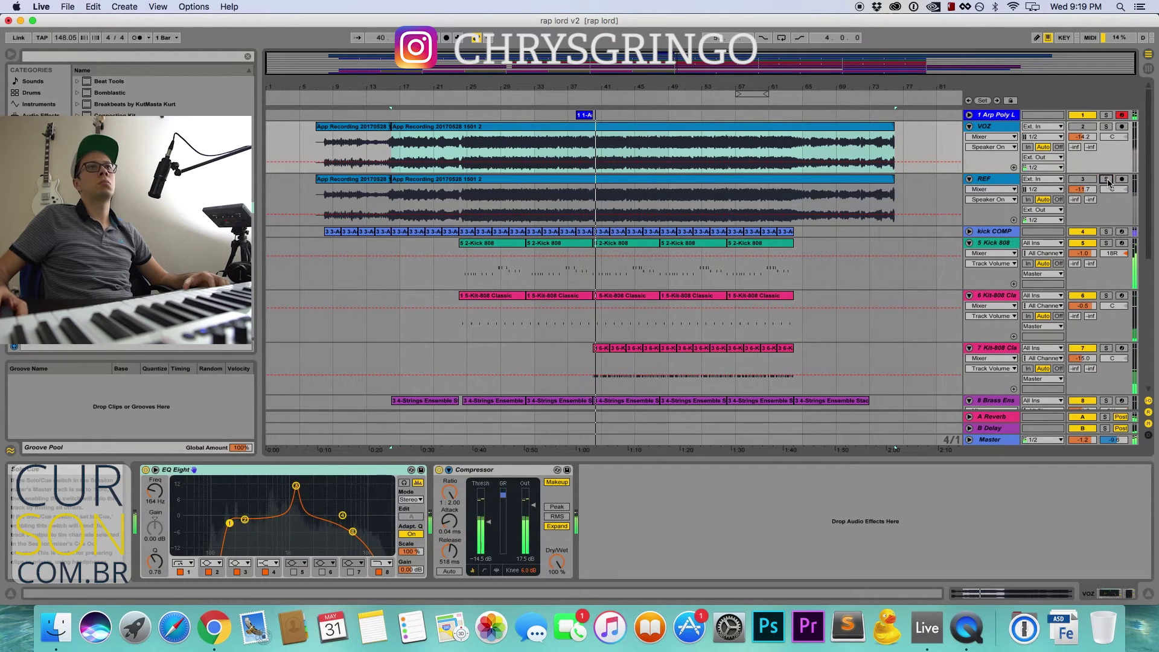
click(1107, 180)
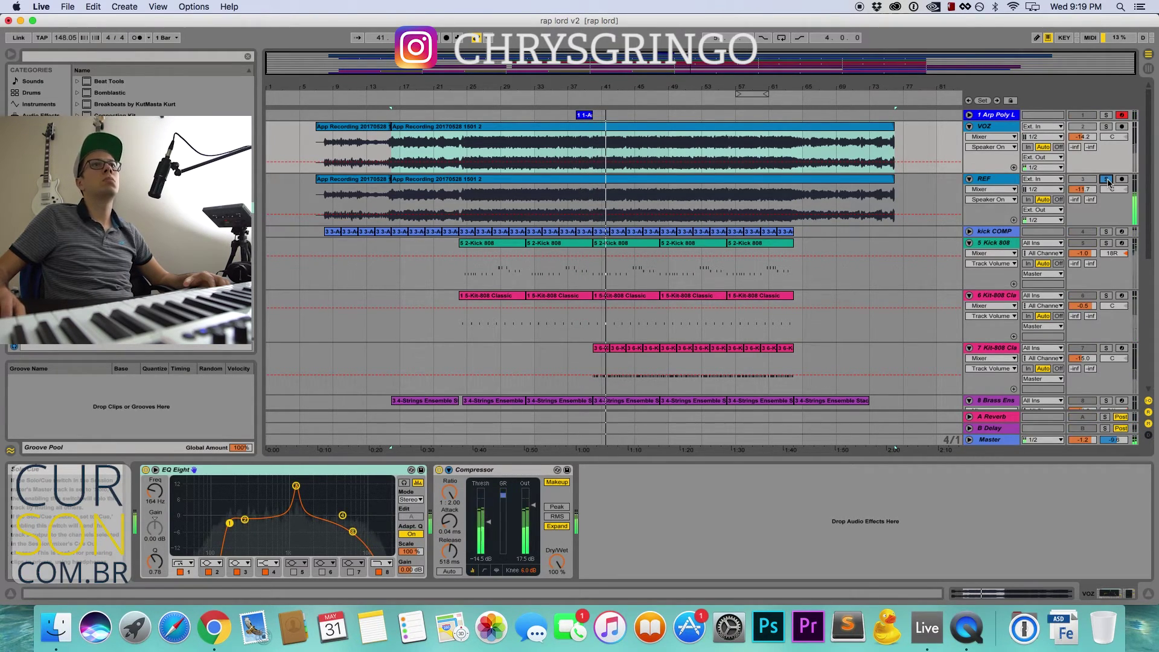
click(1106, 179)
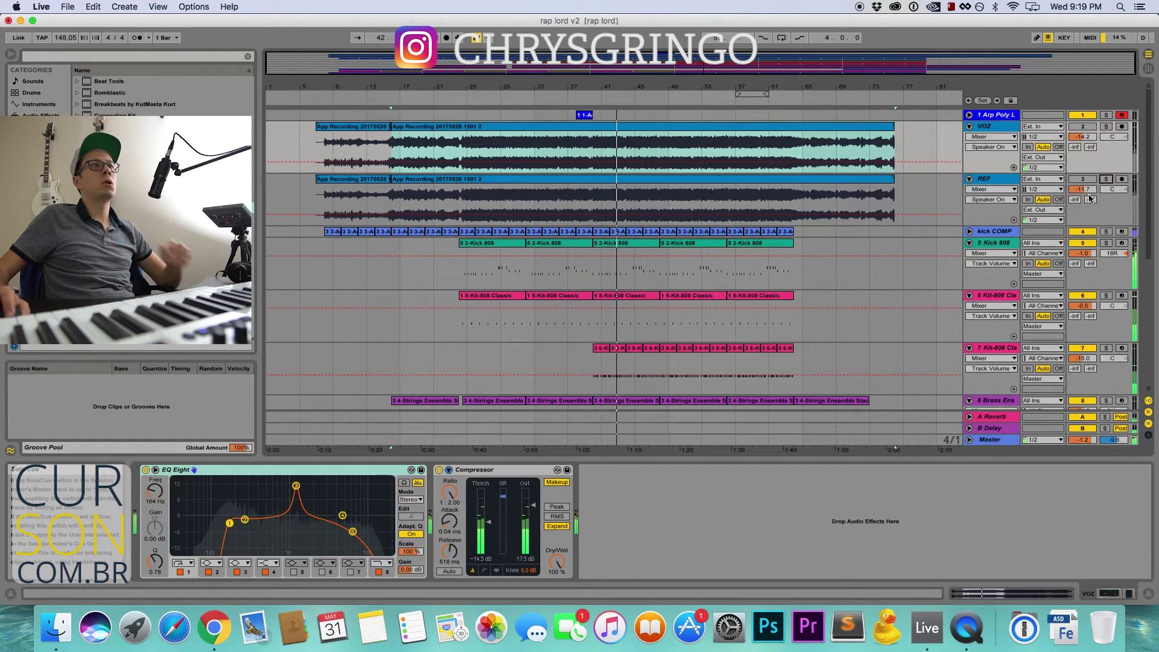
- Select the 2-Kick 808 clips at bars 32 and 40 during playback, and place the insert marker at bar 53 on that track
scroll(759, 219, down, 3)
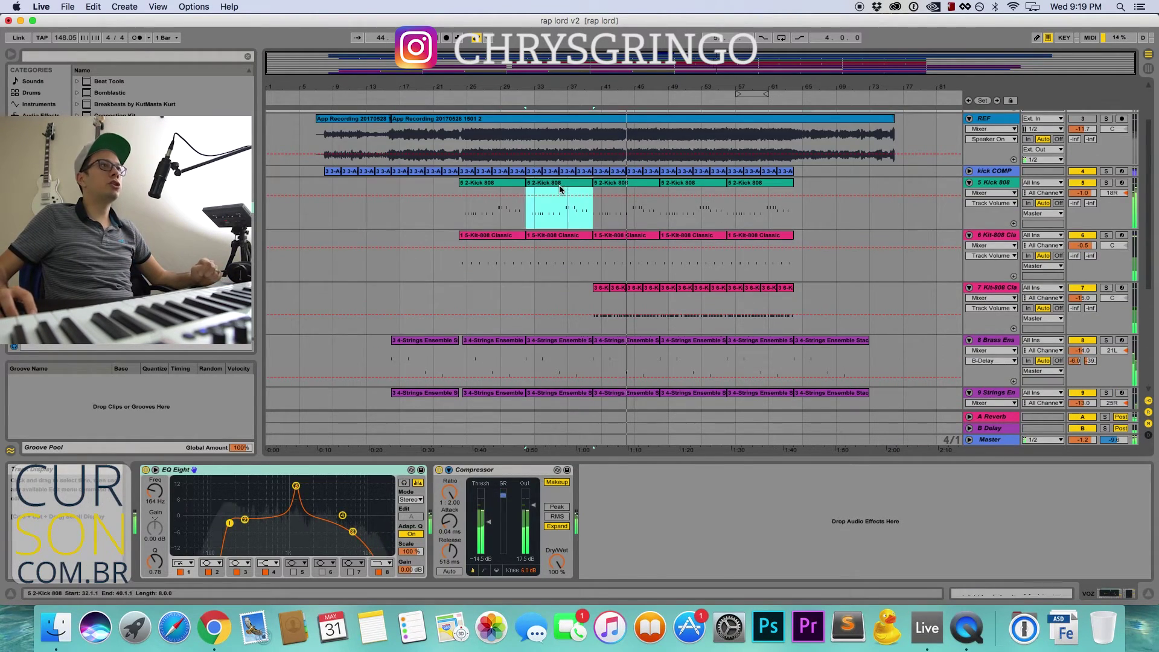
click(502, 188)
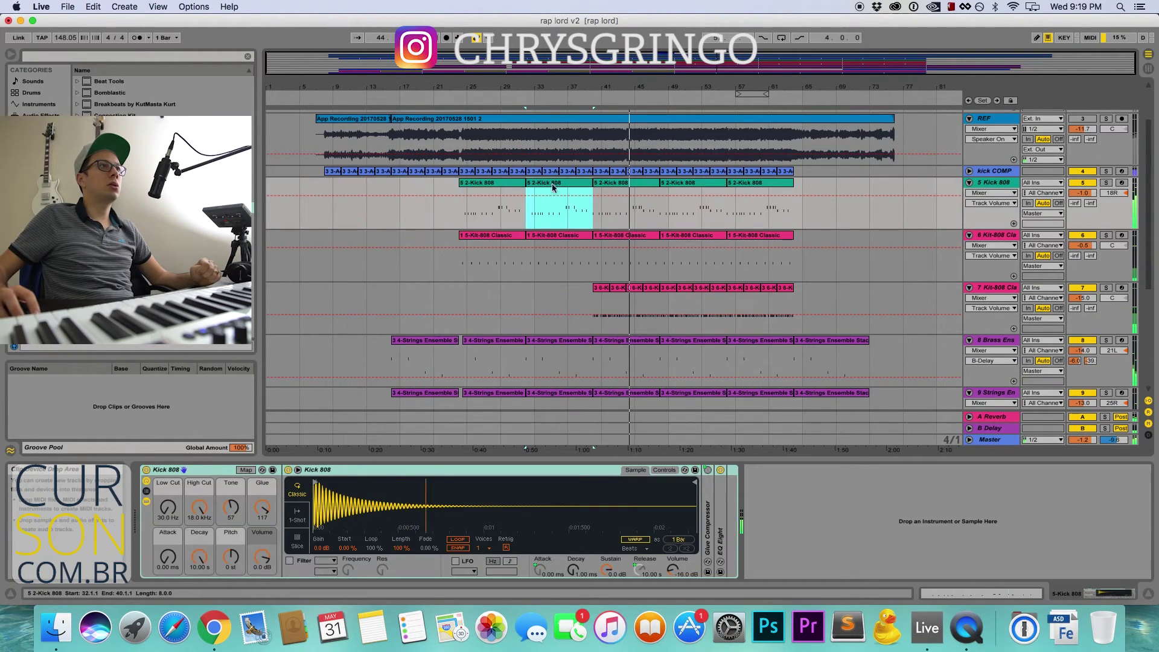
click(632, 185)
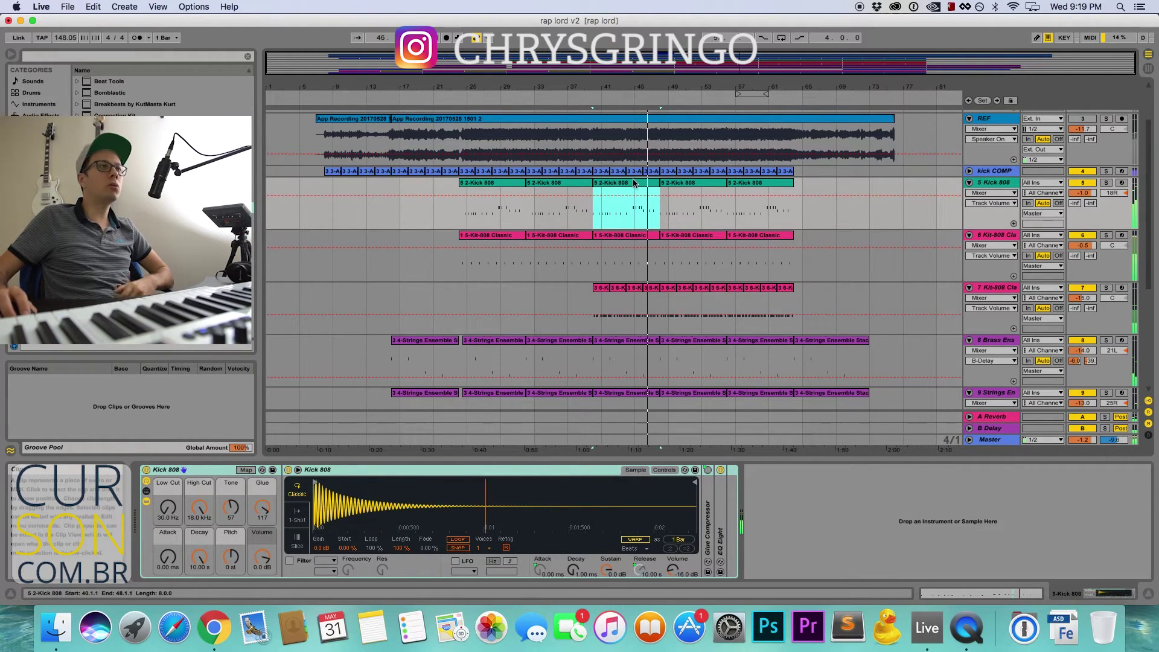
scroll(635, 181, down, 2)
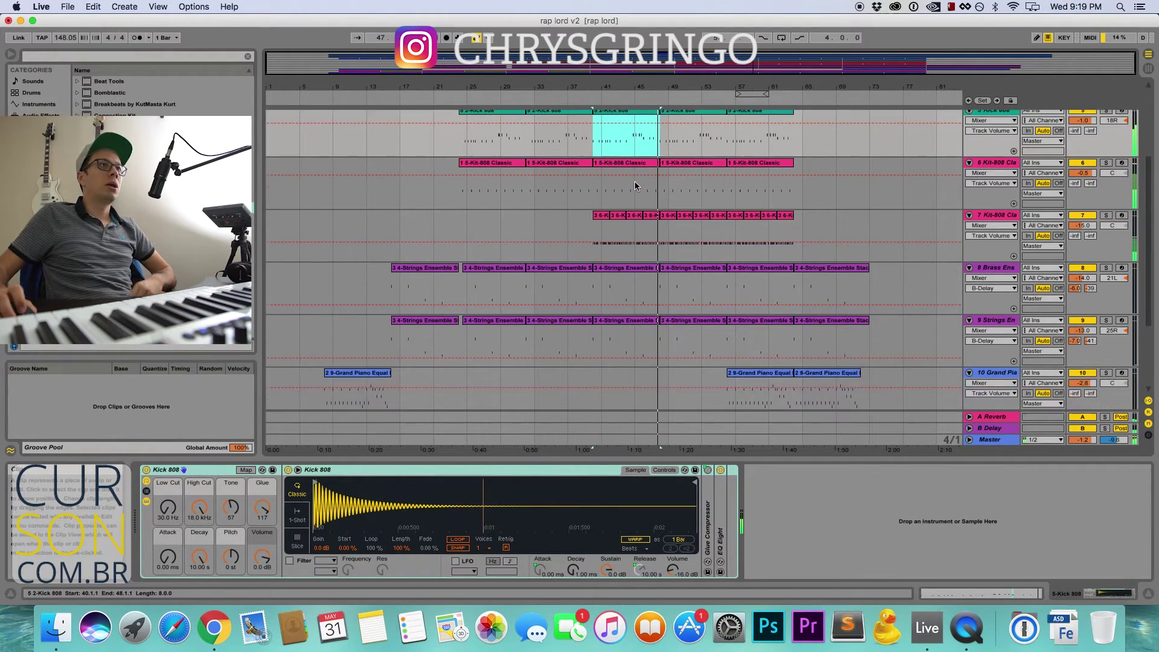
scroll(635, 181, up, 2)
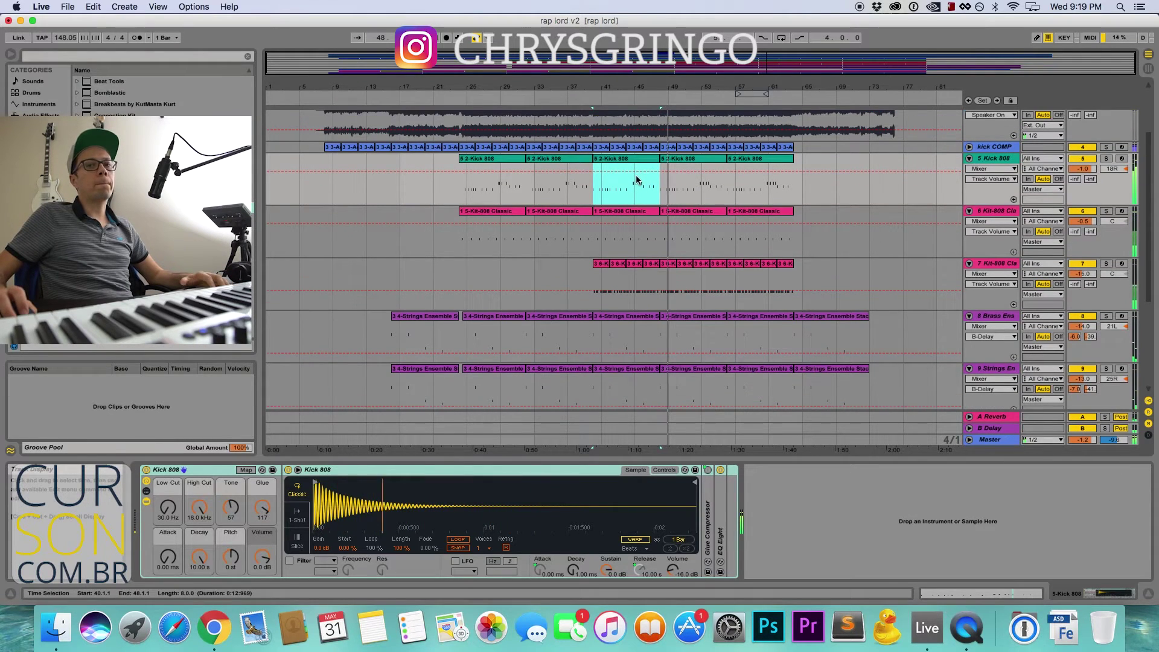
scroll(634, 180, up, 1)
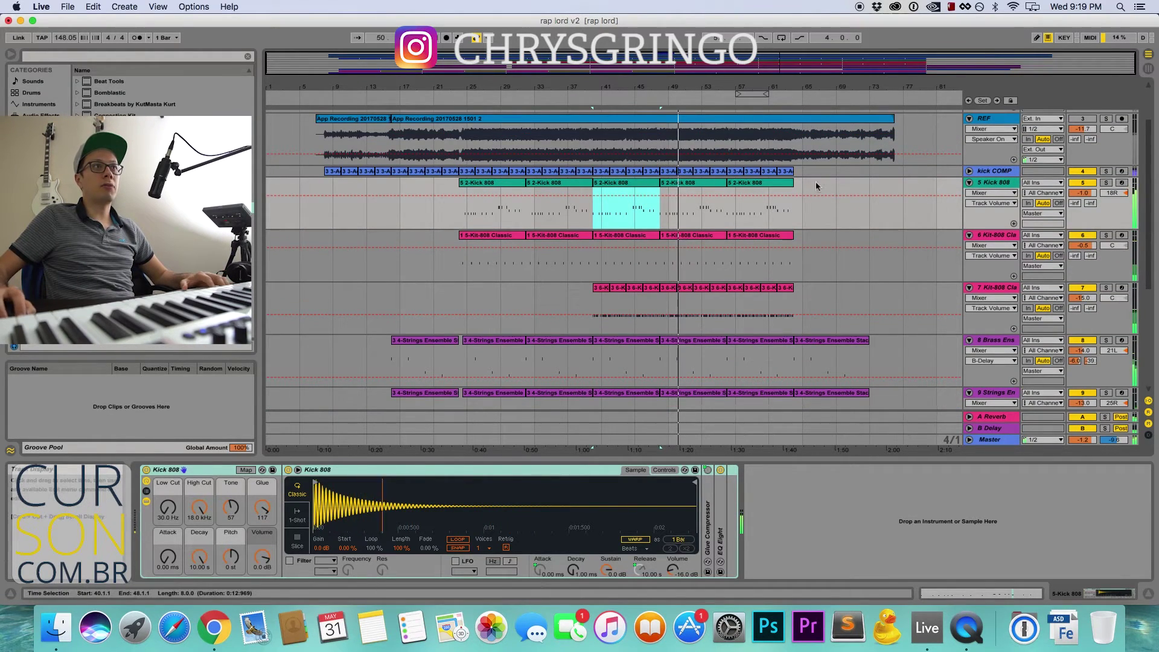
click(701, 216)
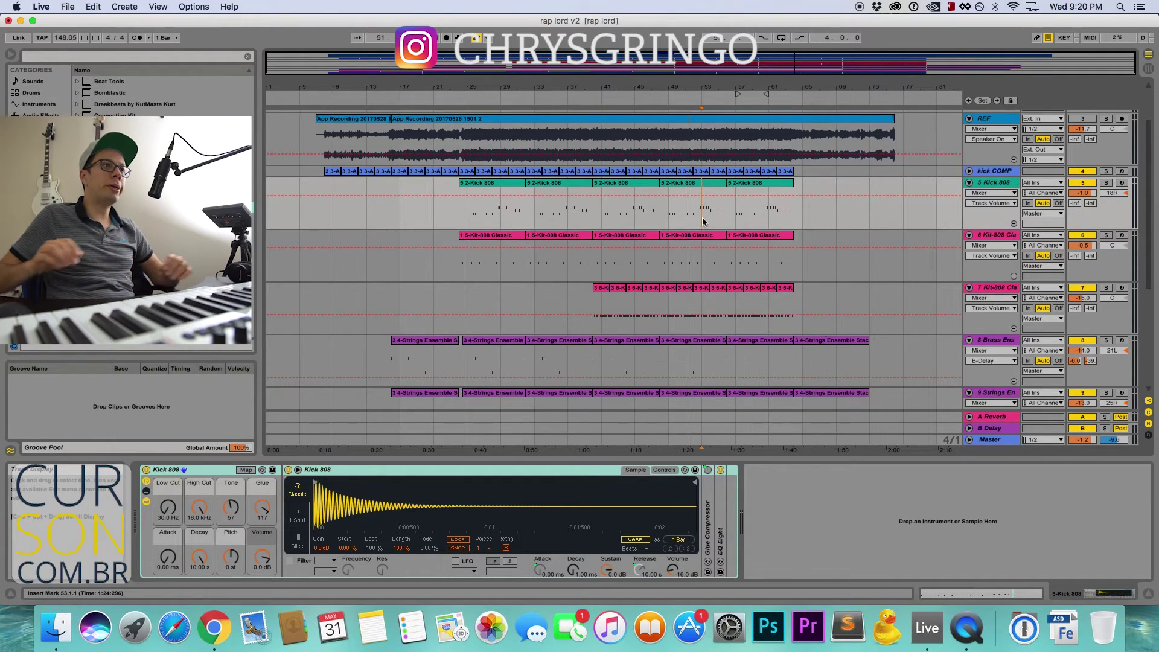
- Examine the stopped arrangement's whole track list, from the Arp Poly Lead down to the SYNTH and VOCODER tracks
scroll(606, 260, down, 3)
scroll(605, 259, down, 4)
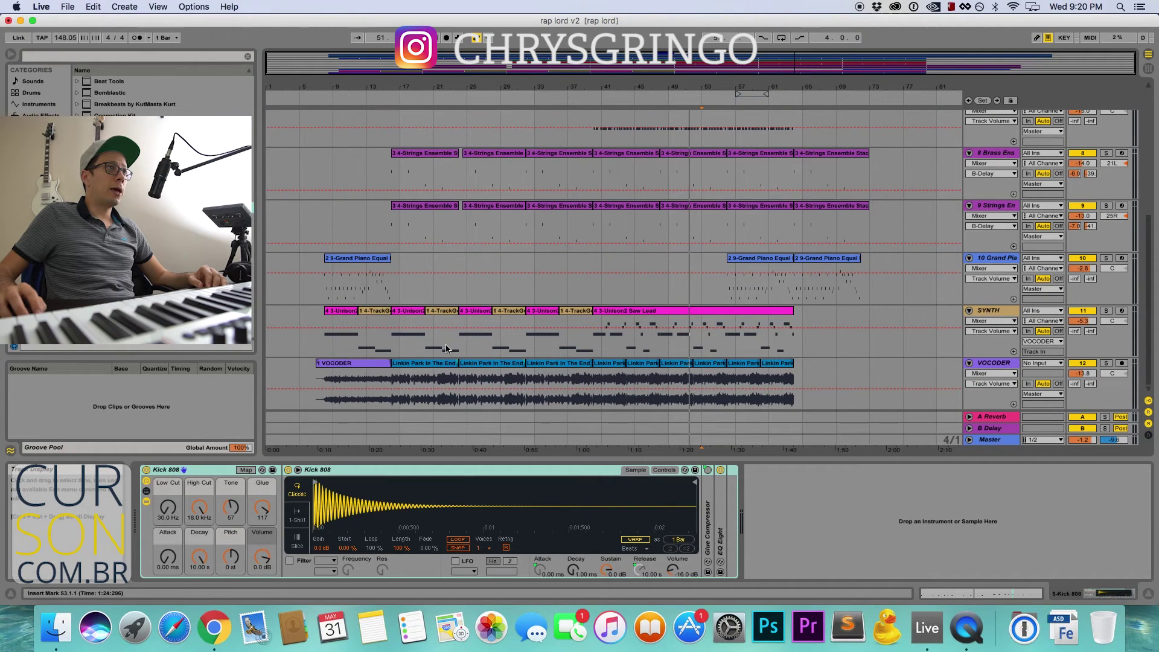
scroll(450, 334, up, 3)
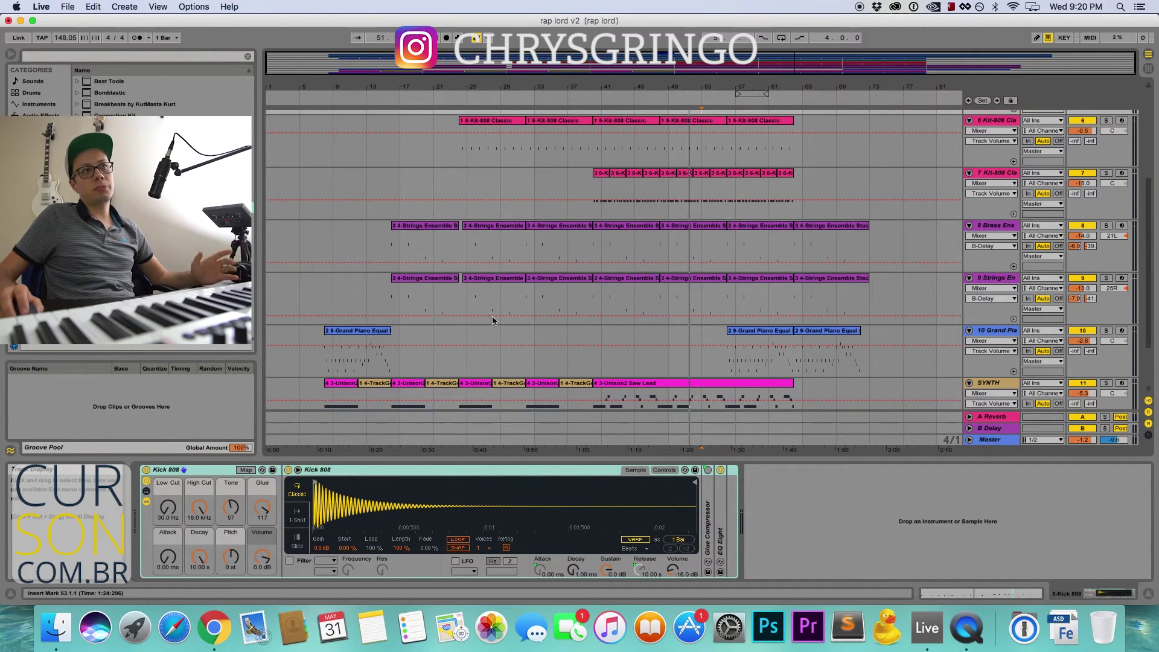
scroll(544, 294, up, 7)
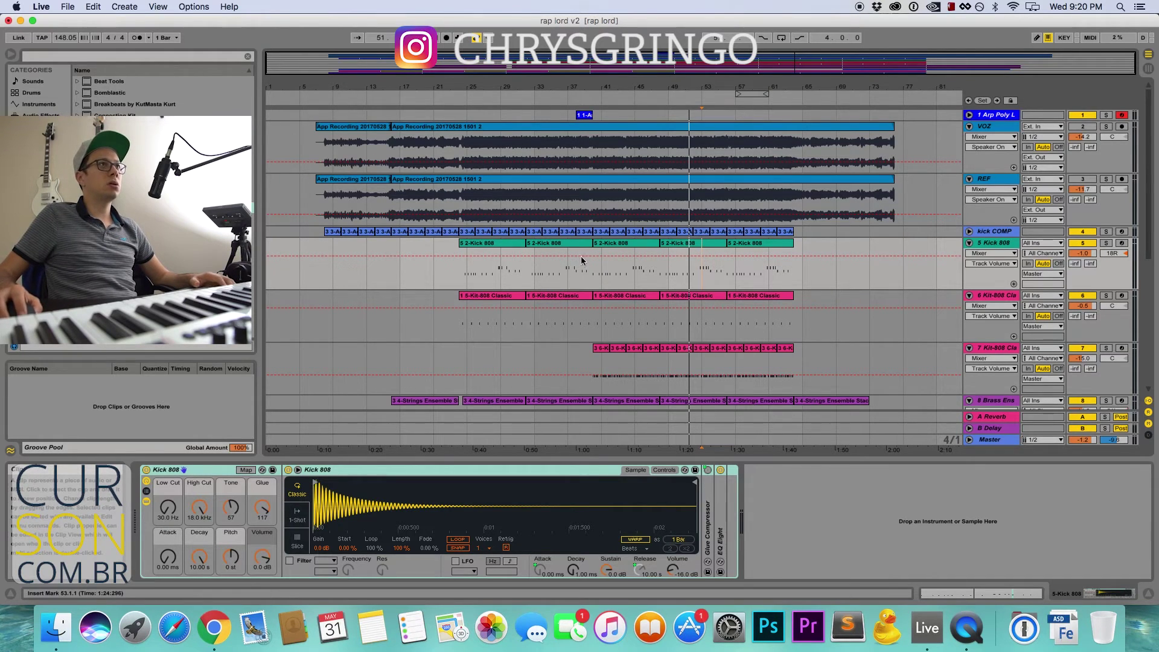
scroll(563, 274, down, 10)
scroll(627, 223, up, 10)
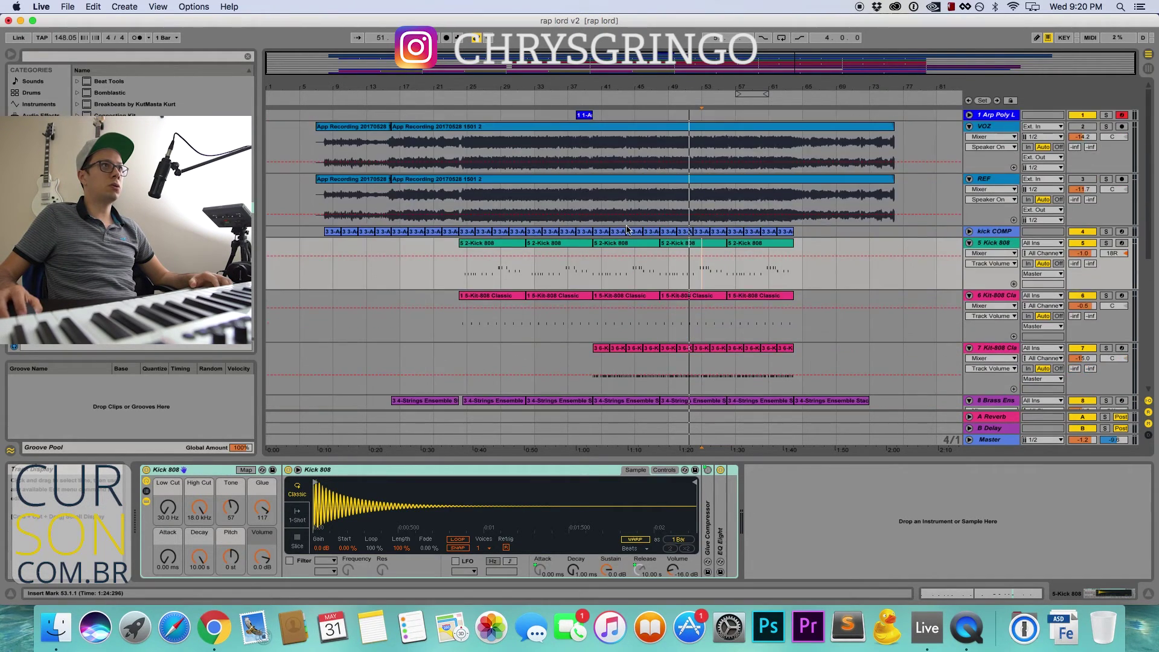
scroll(628, 228, down, 3)
scroll(626, 230, down, 7)
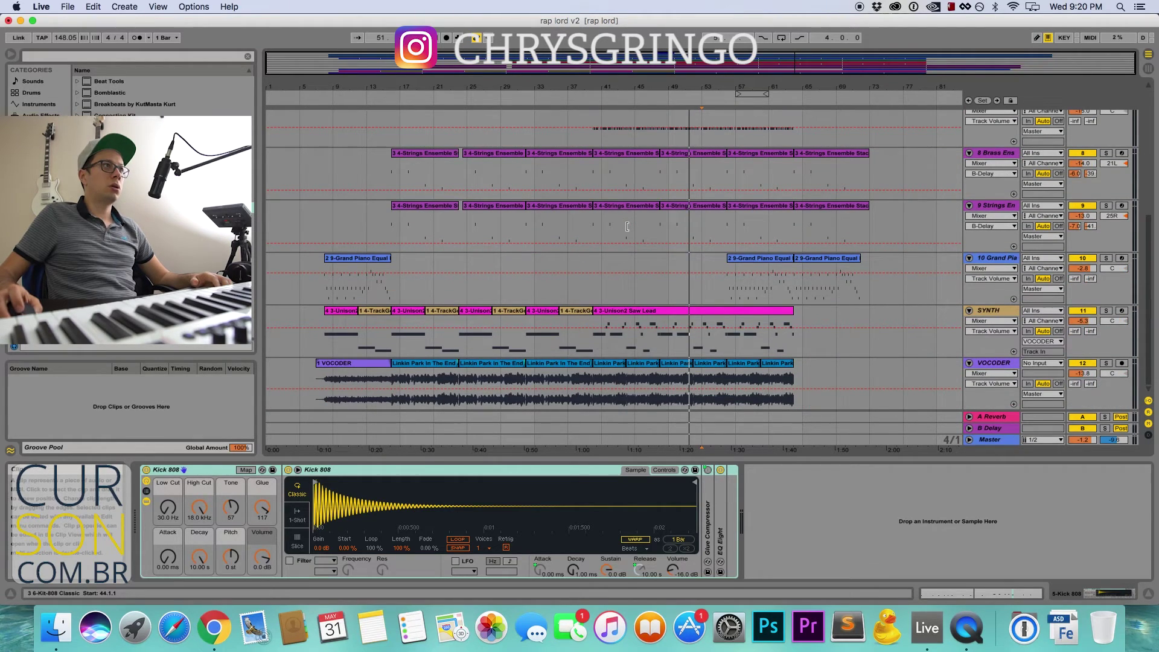
scroll(626, 226, up, 9)
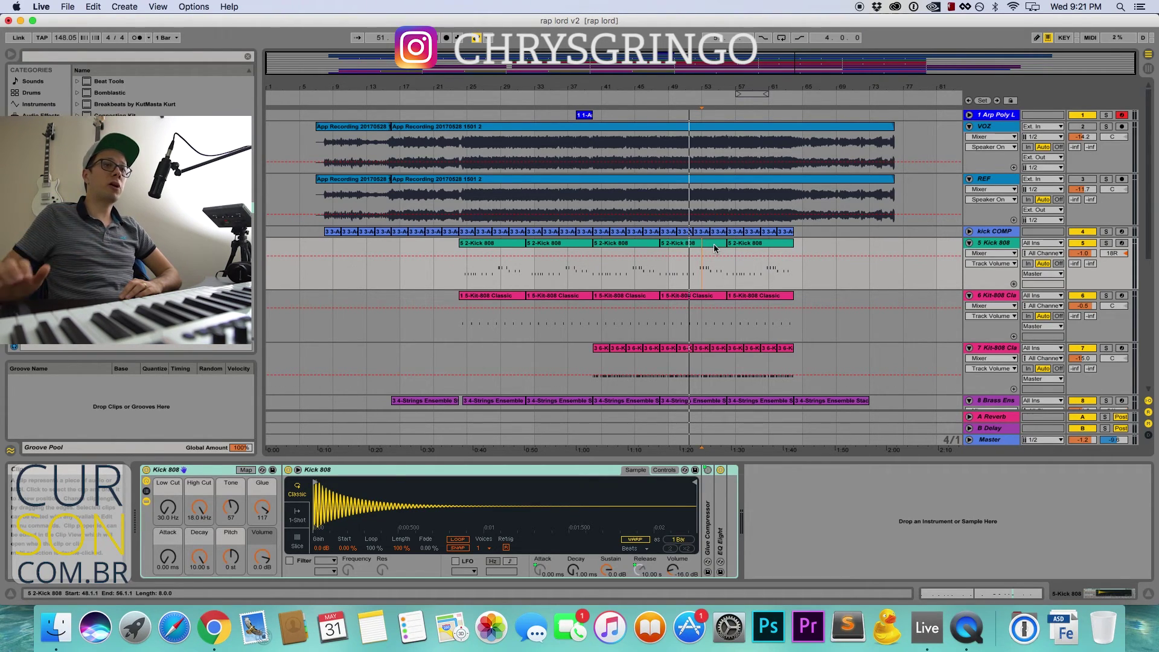
scroll(699, 175, down, 5)
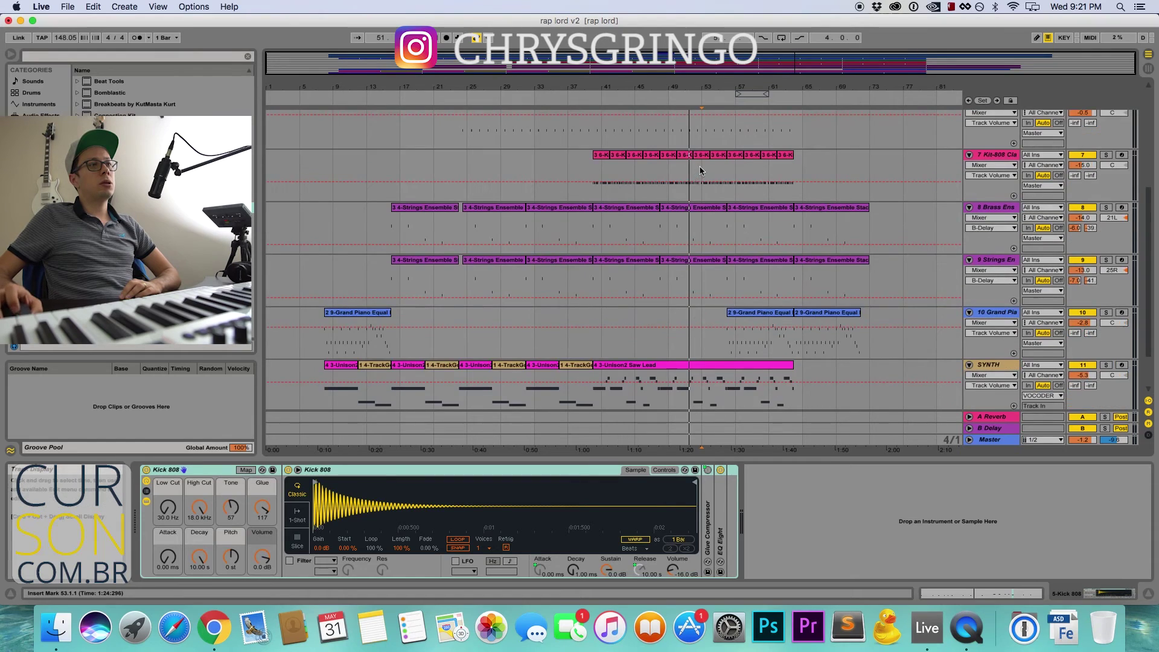
scroll(700, 170, down, 2)
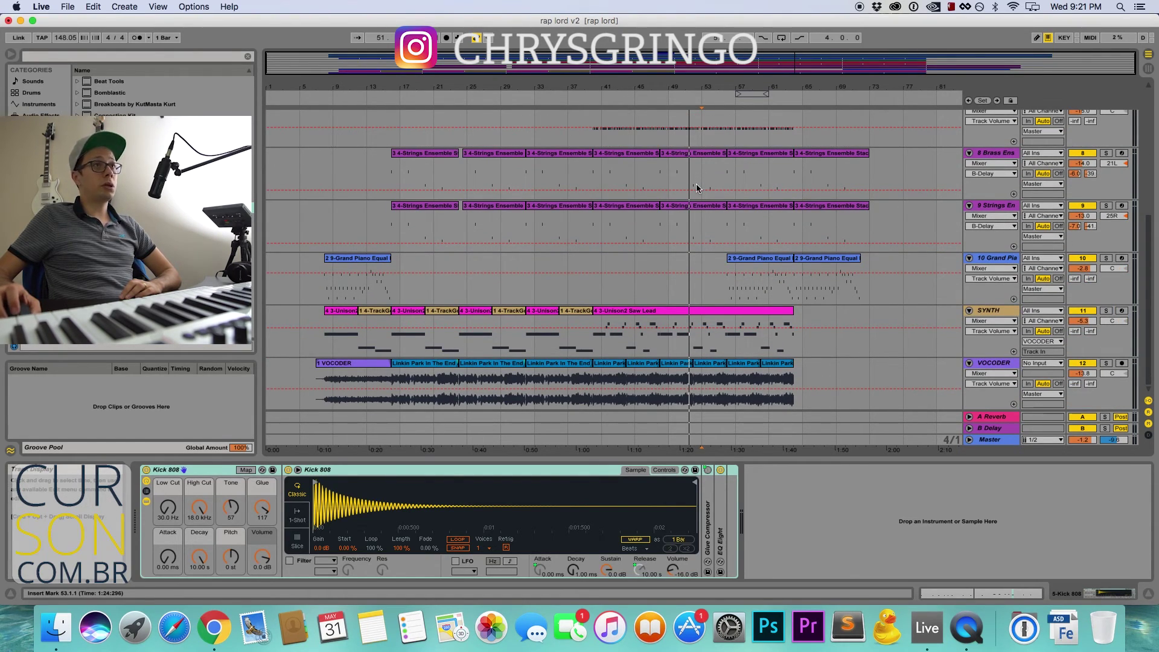
scroll(688, 178, up, 7)
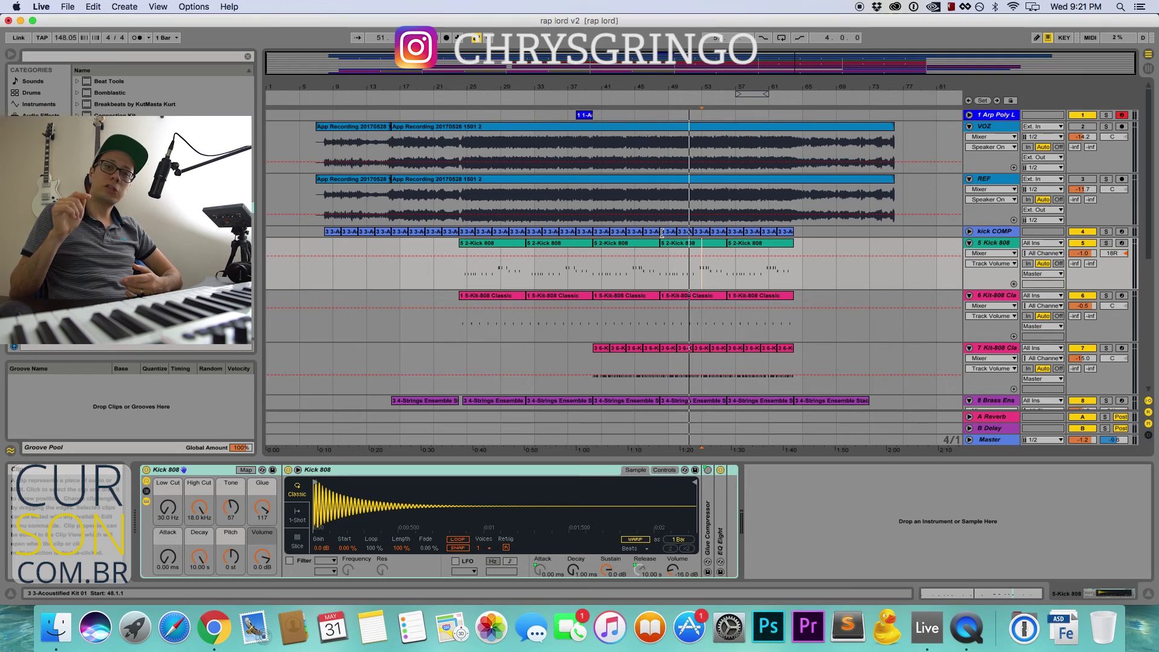
scroll(733, 349, down, 7)
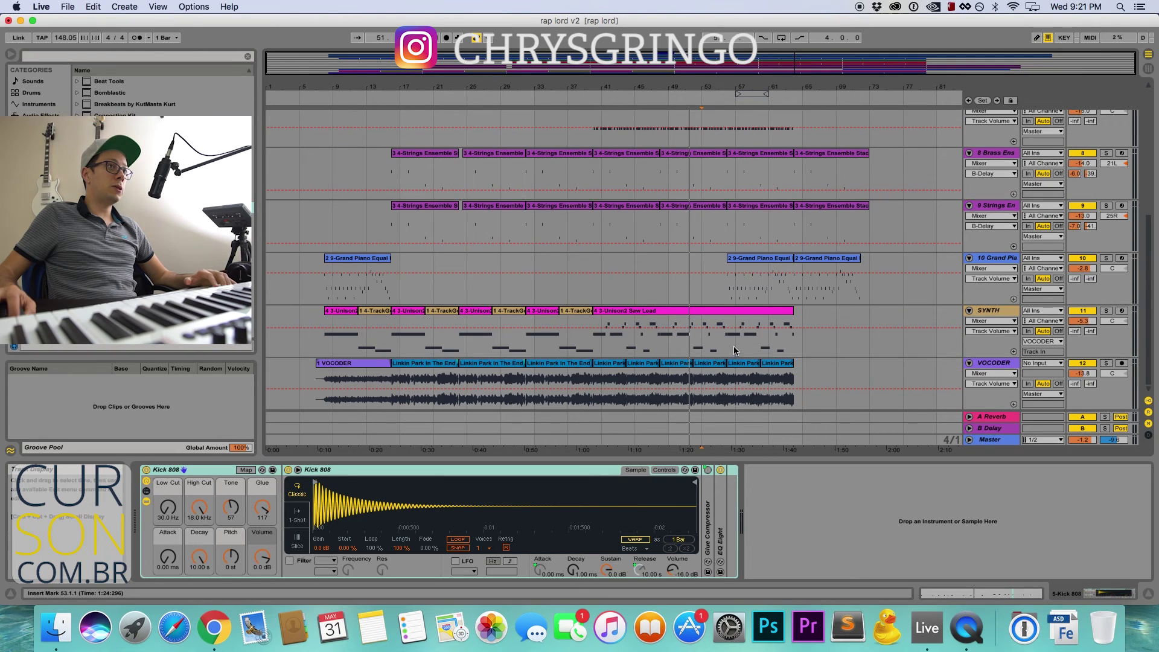
- Place the insert marker at bar 57 on the SYNTH track to show its Arp Poly Lead device, and review the other tracks
click(734, 348)
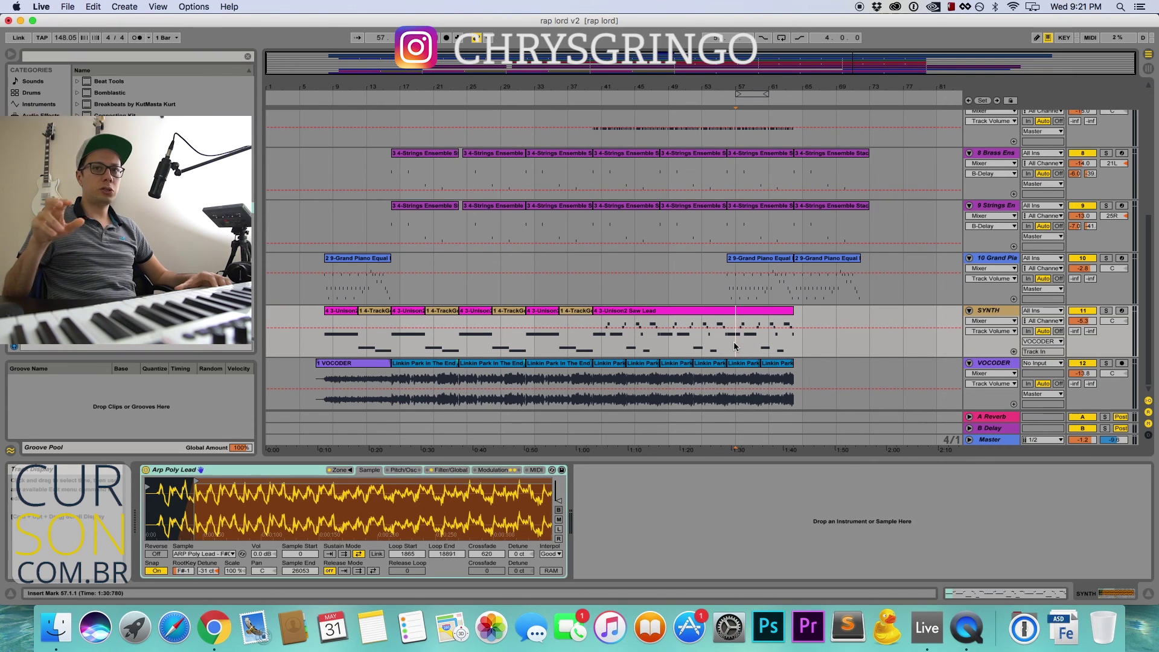
scroll(718, 332, up, 8)
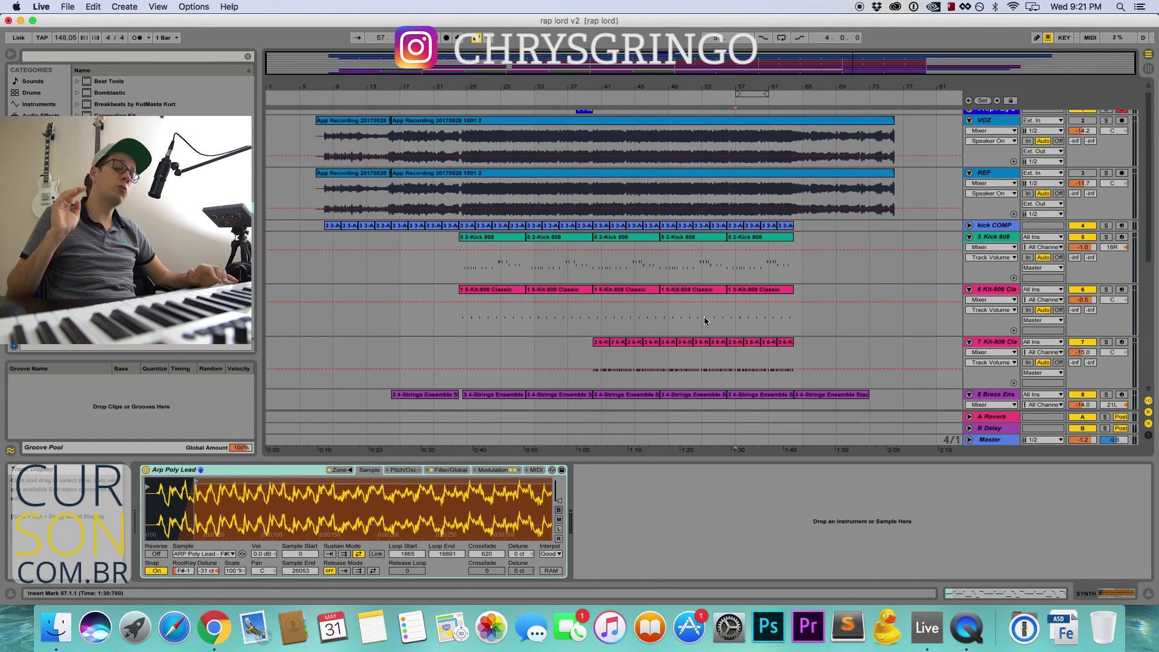
scroll(703, 316, down, 8)
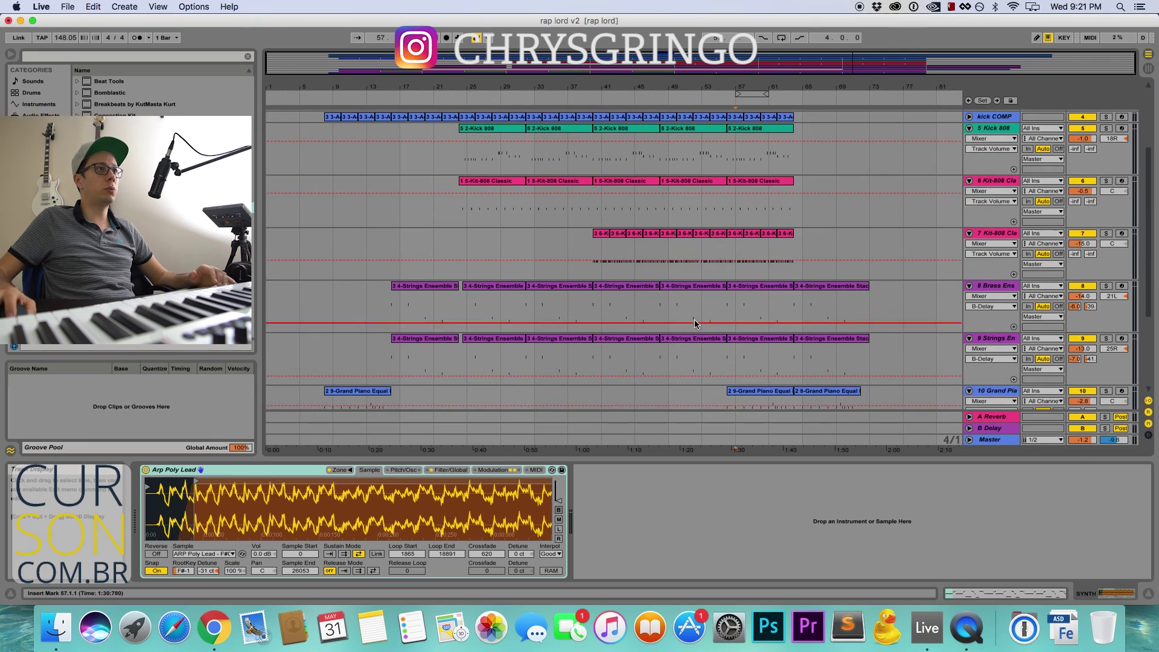